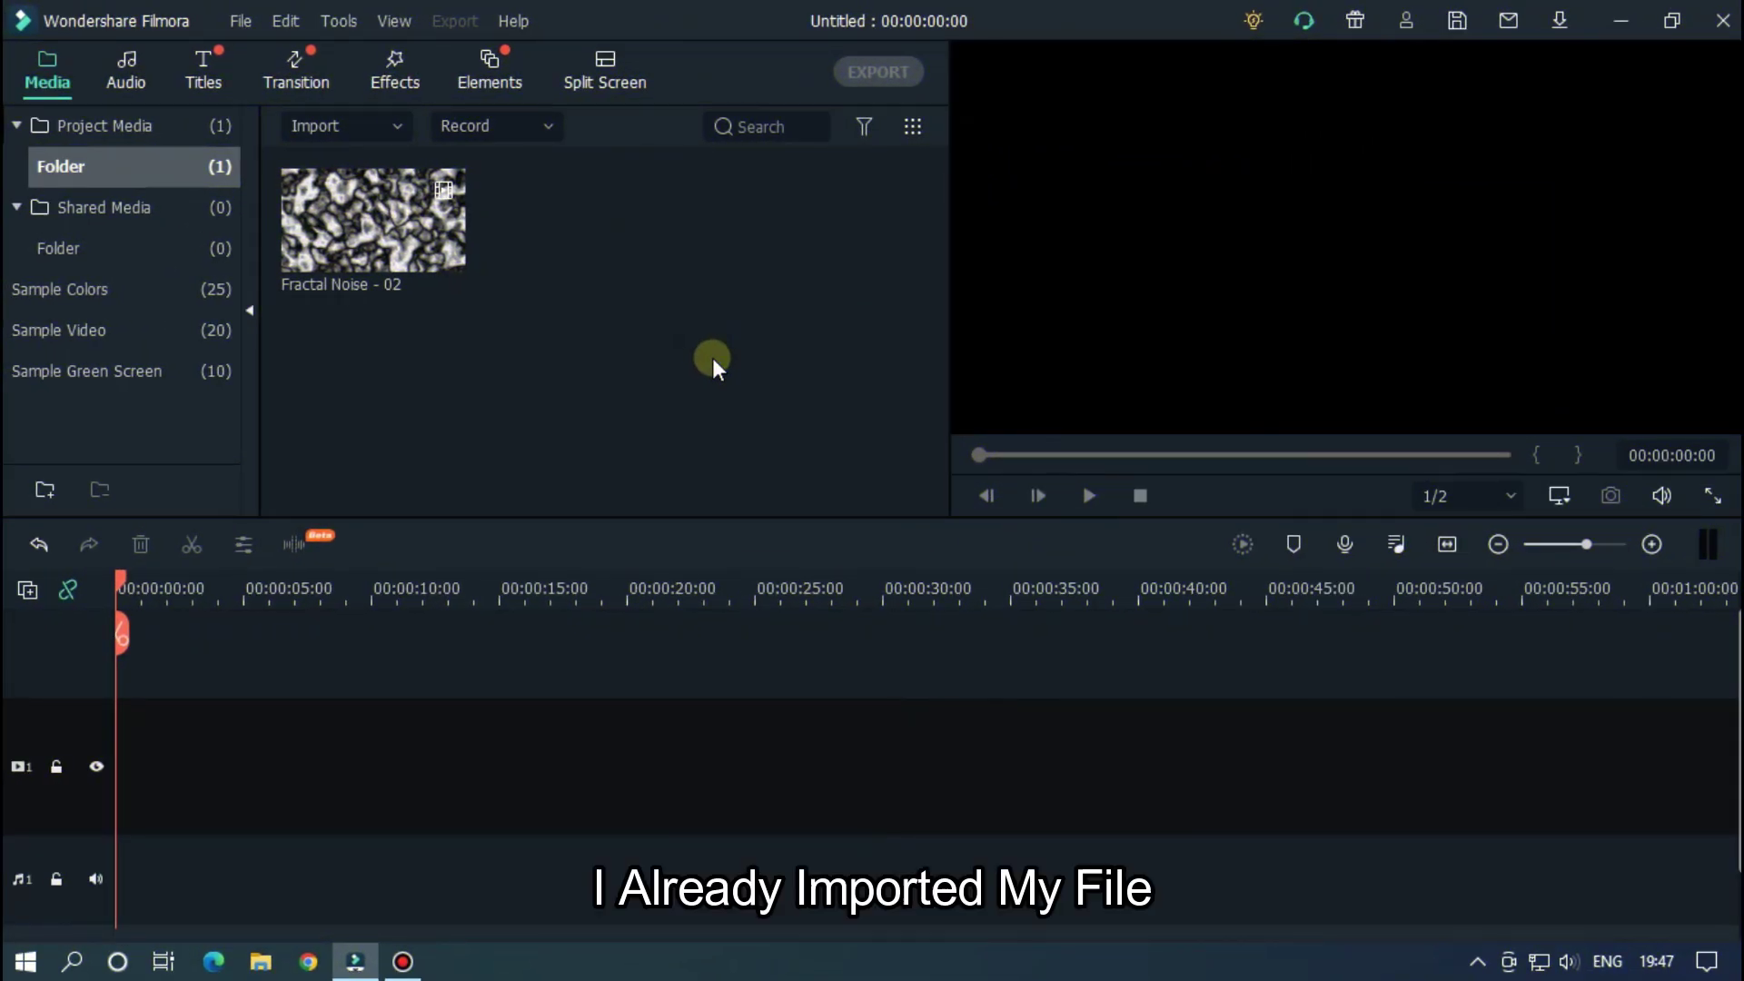
- Preview the Fractal Noise - 02 clip from the Media panel
double_click(376, 233)
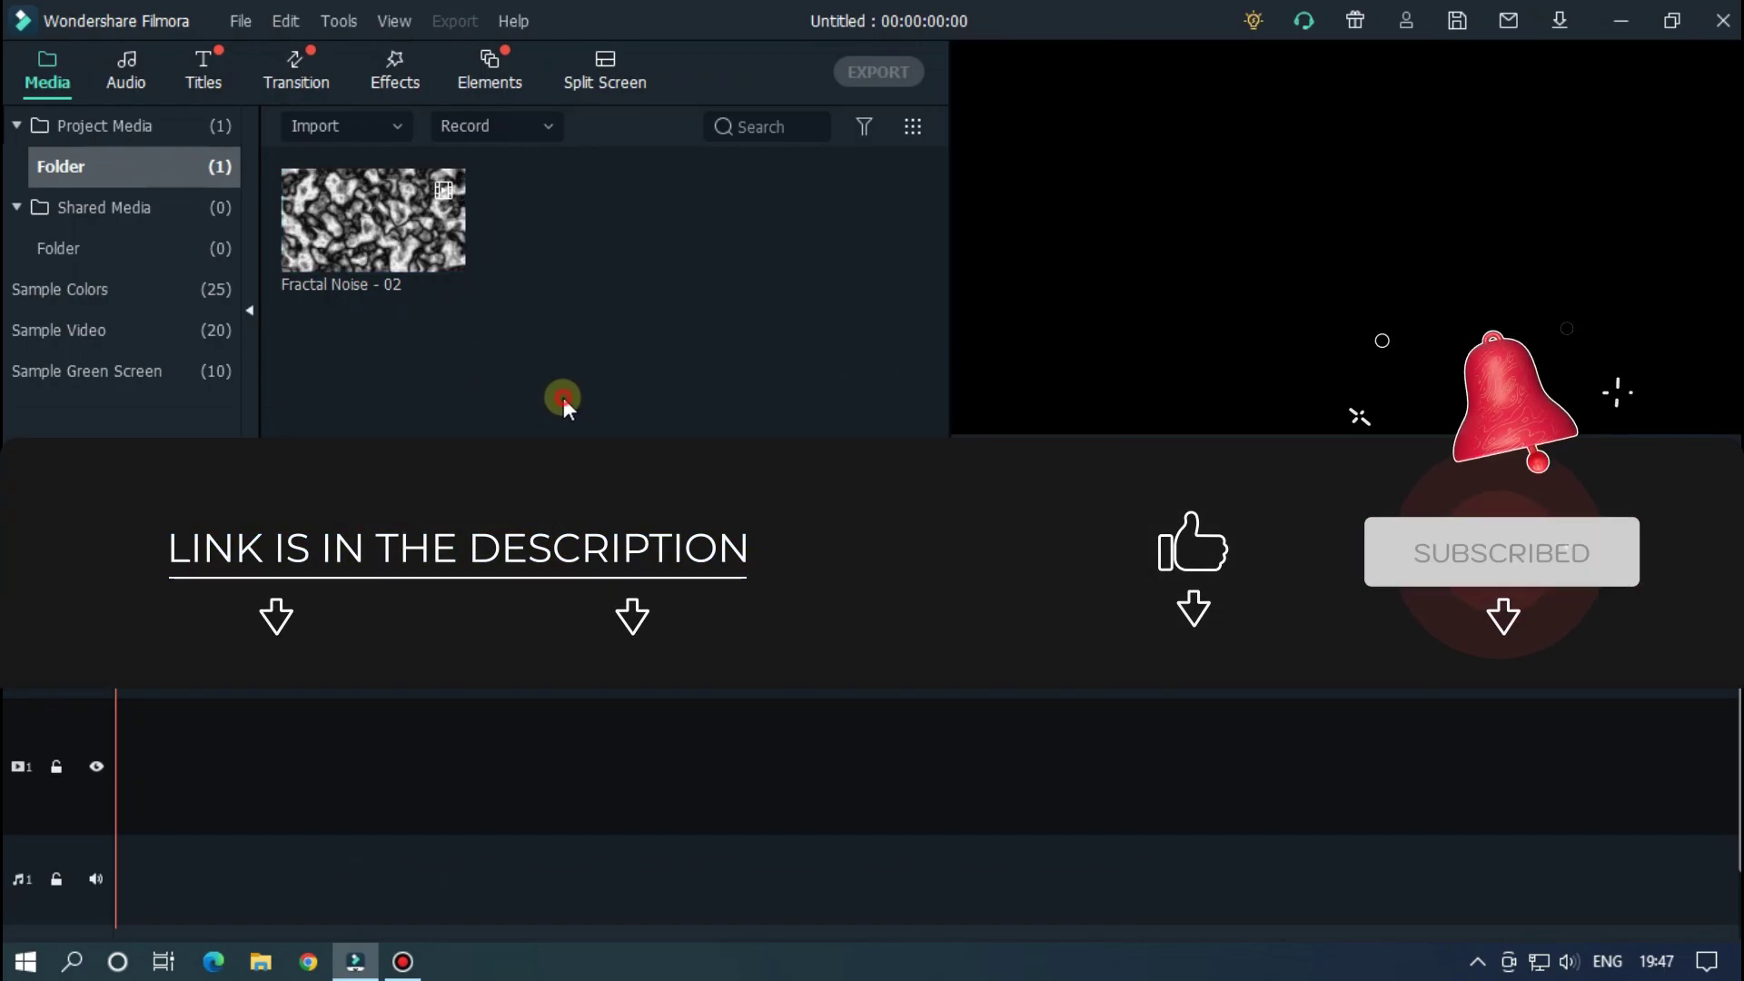
- Place the Fractal Noise - 02 clip on video track 1, keeping the 1920 x 1080 project settings
drag(379, 198, 123, 781)
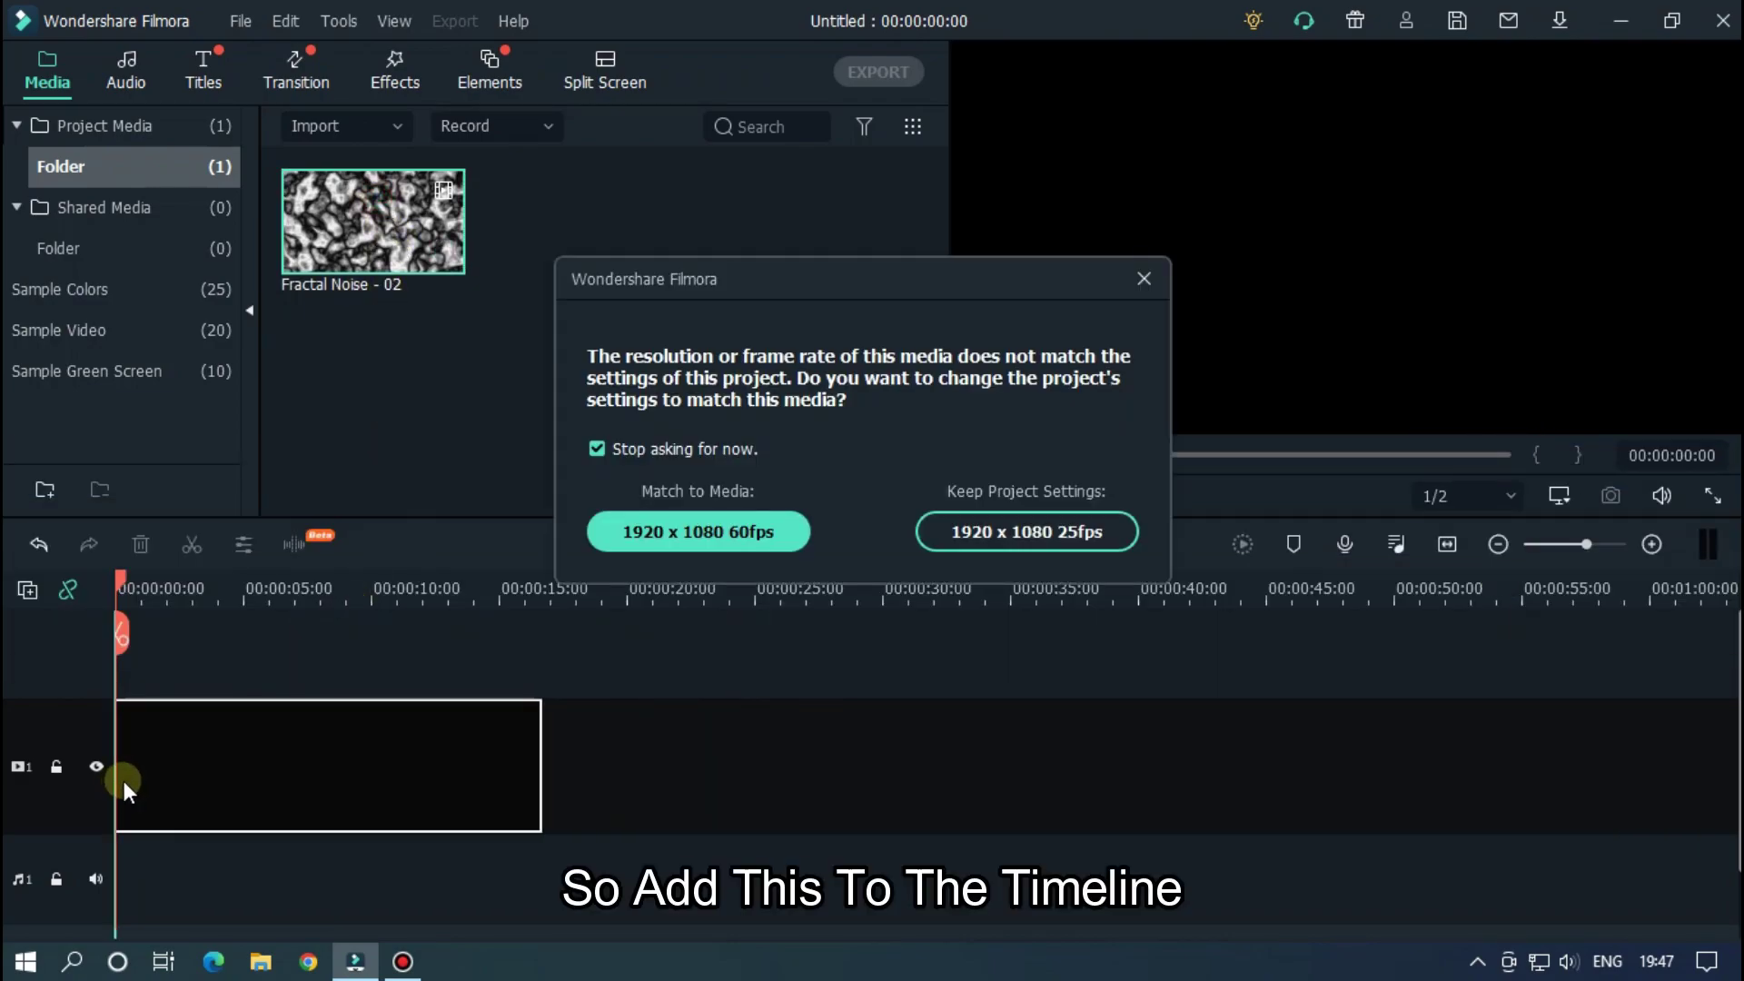
click(1077, 540)
drag(633, 587, 1365, 580)
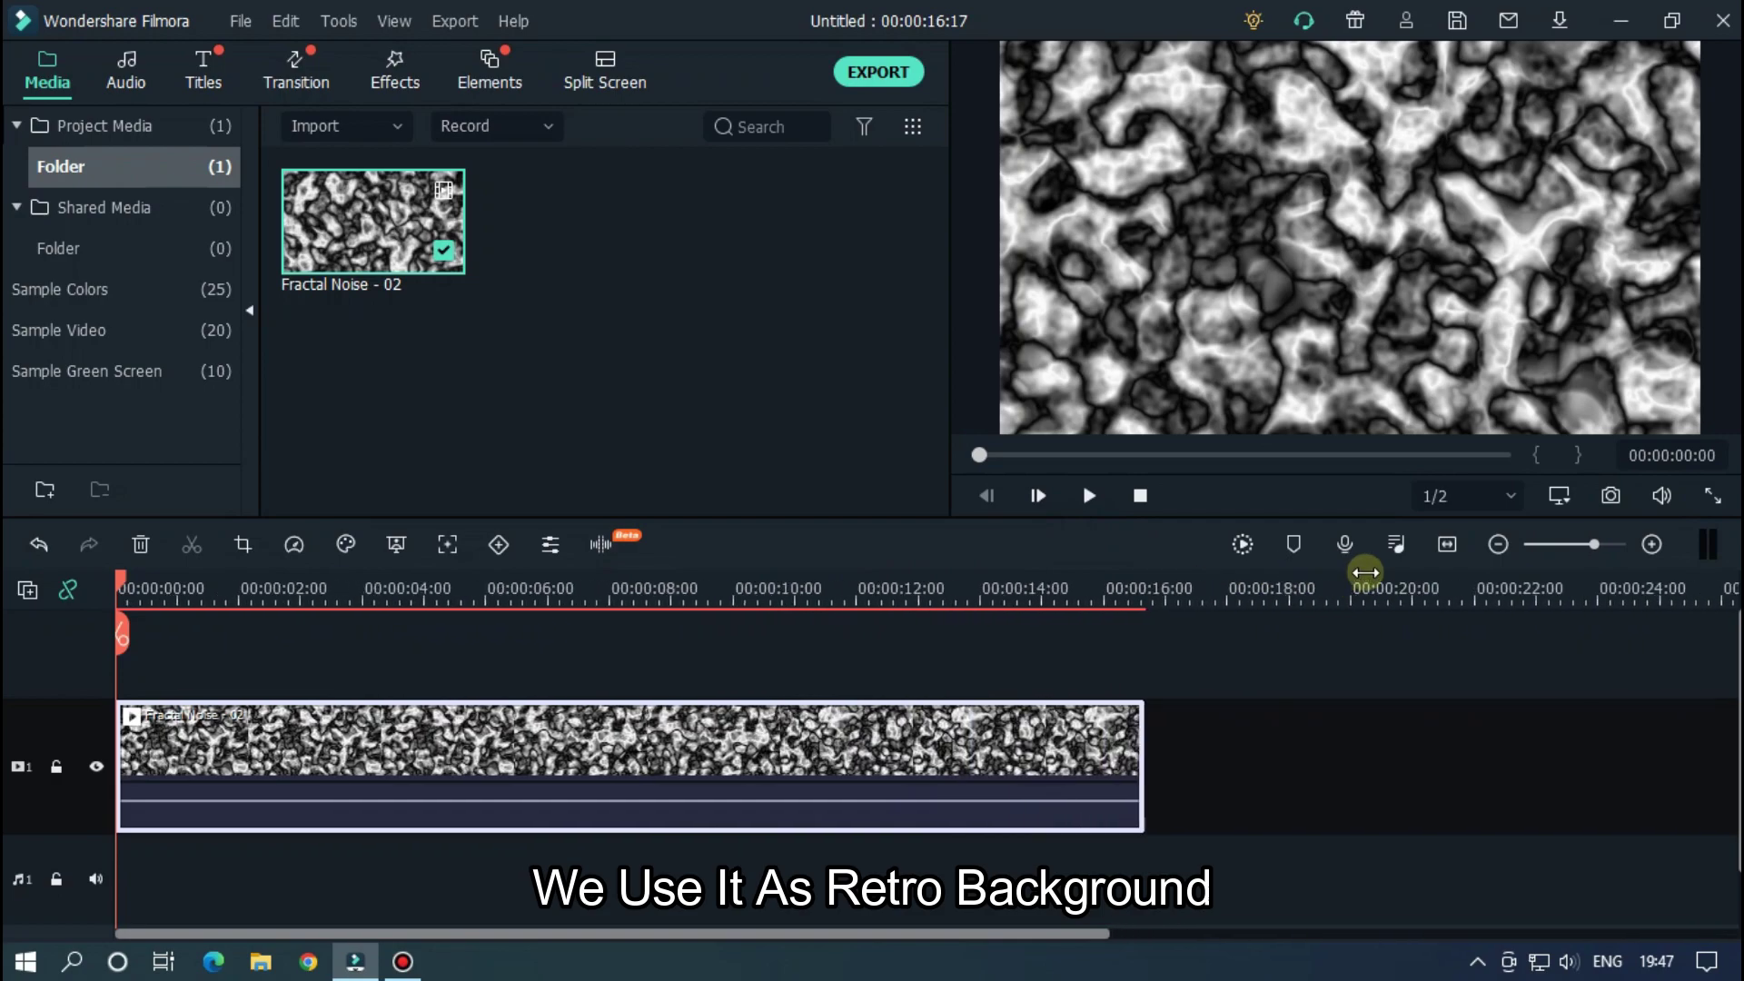
- Change the project frame rate to 60 fps in Project Settings and dismiss the render tip
click(243, 19)
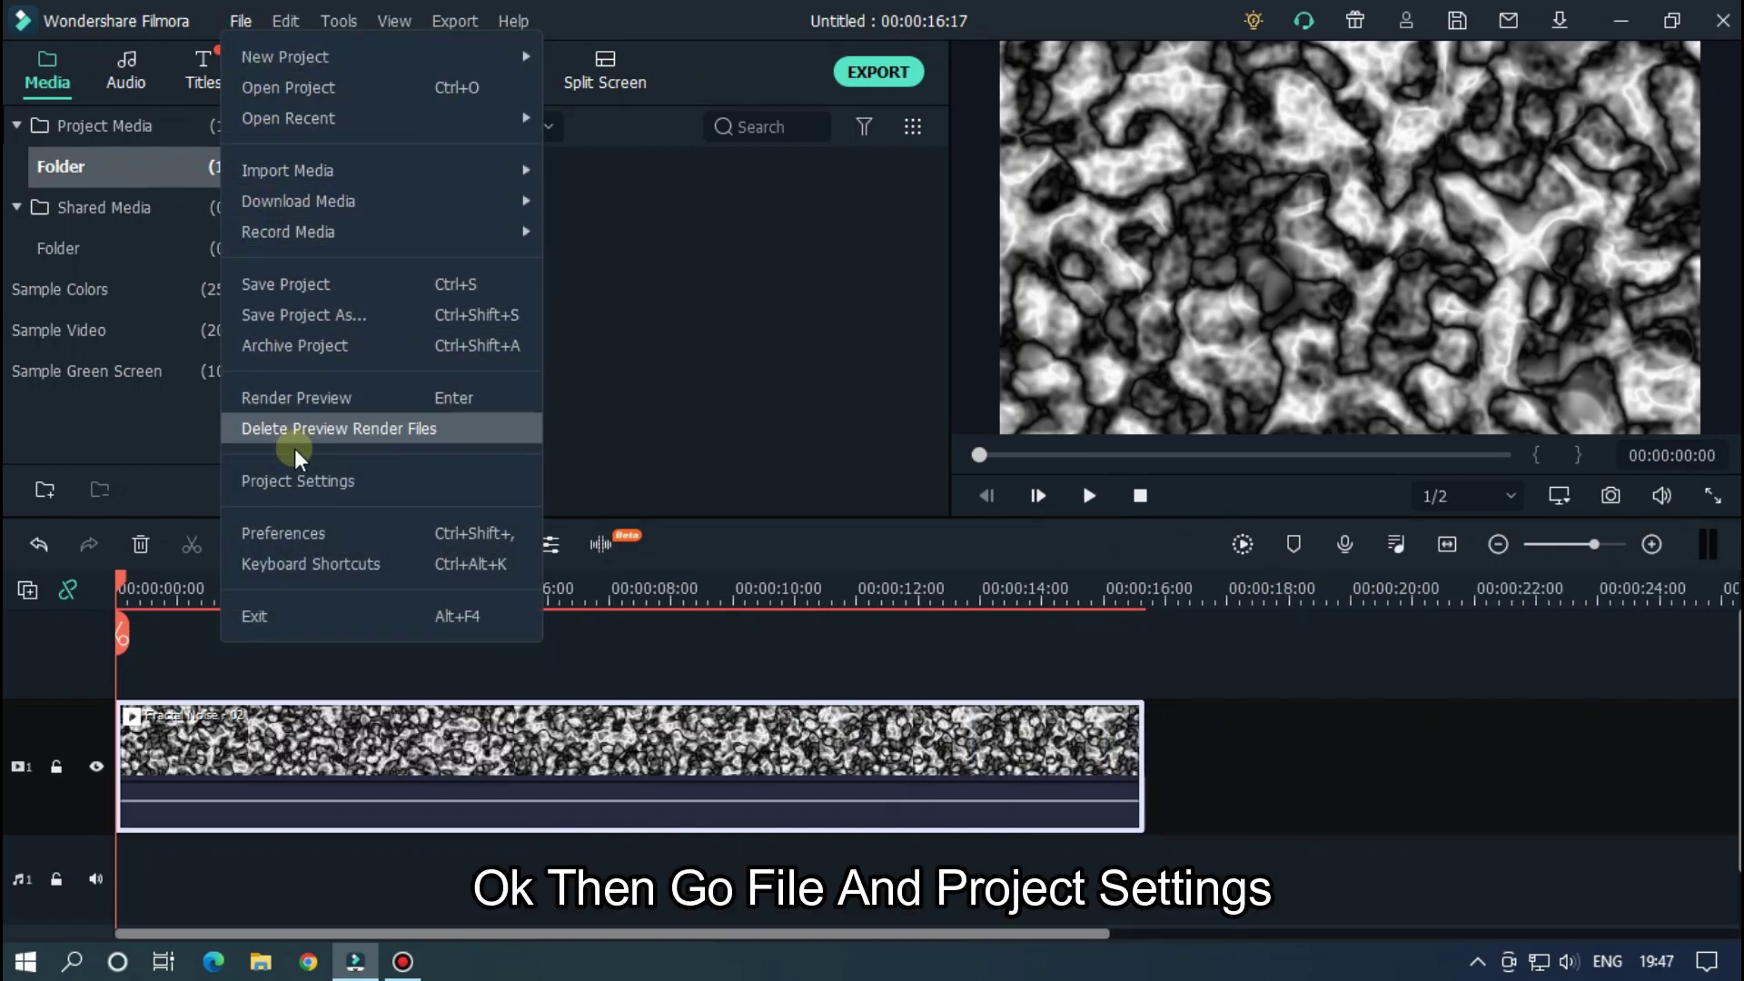
click(296, 478)
click(814, 478)
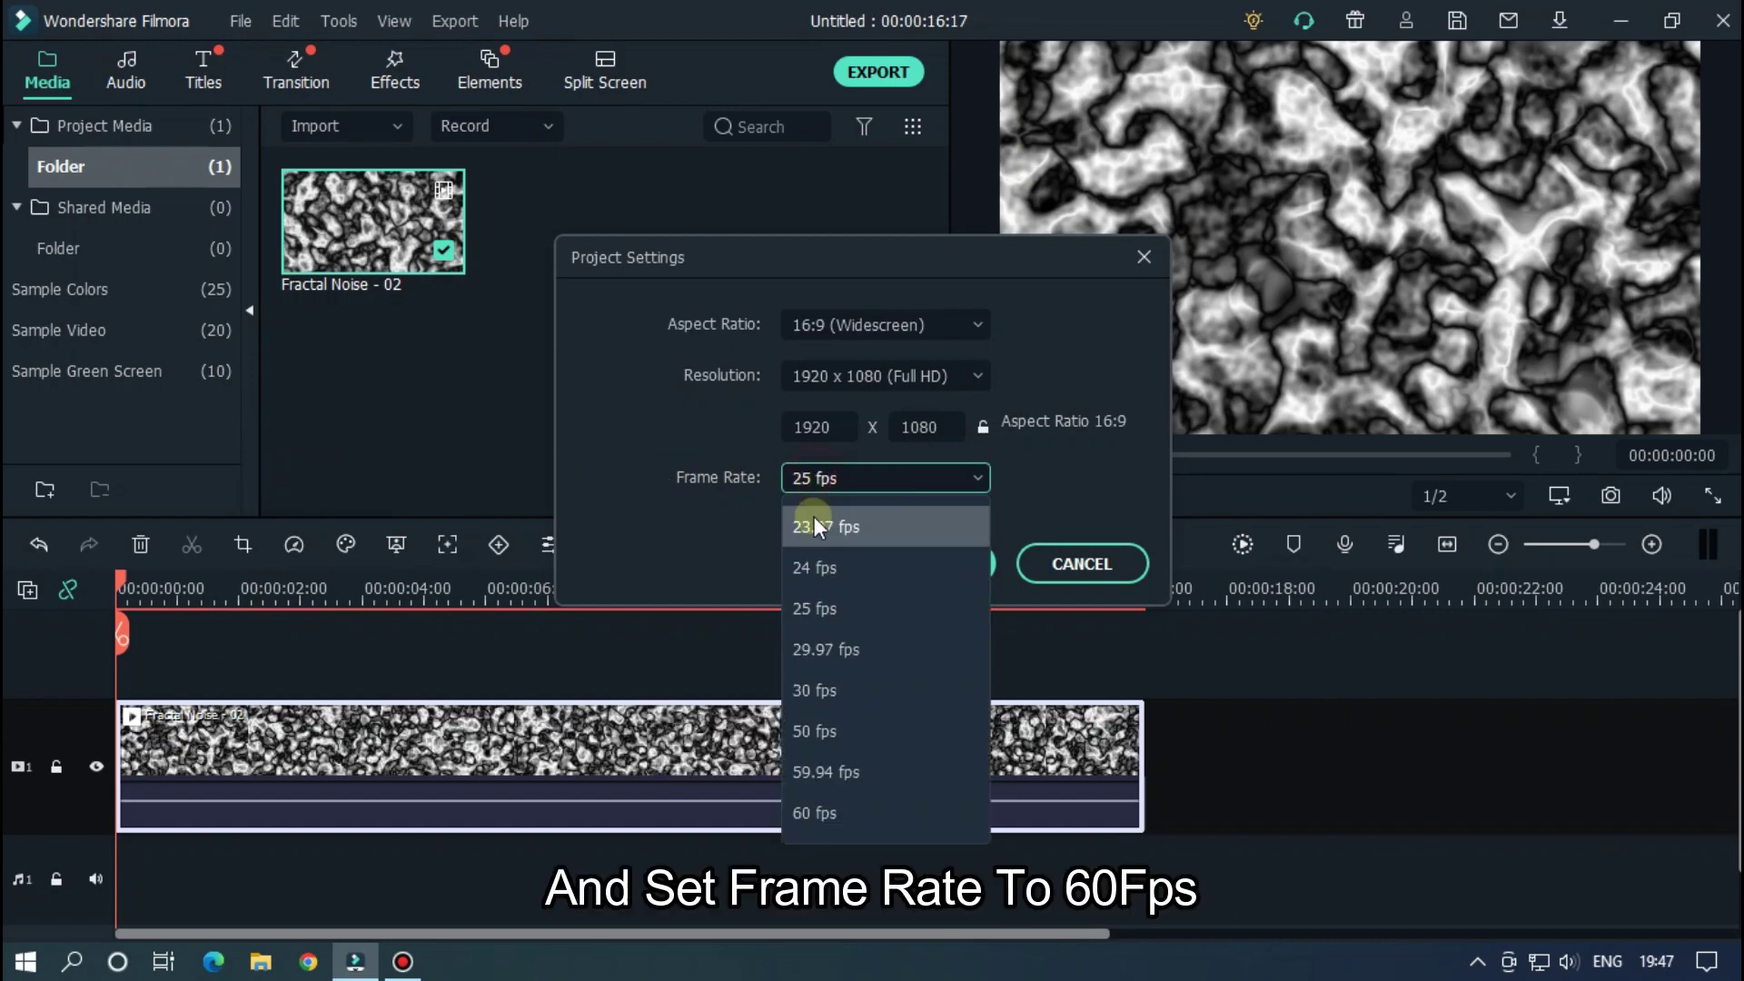
click(805, 812)
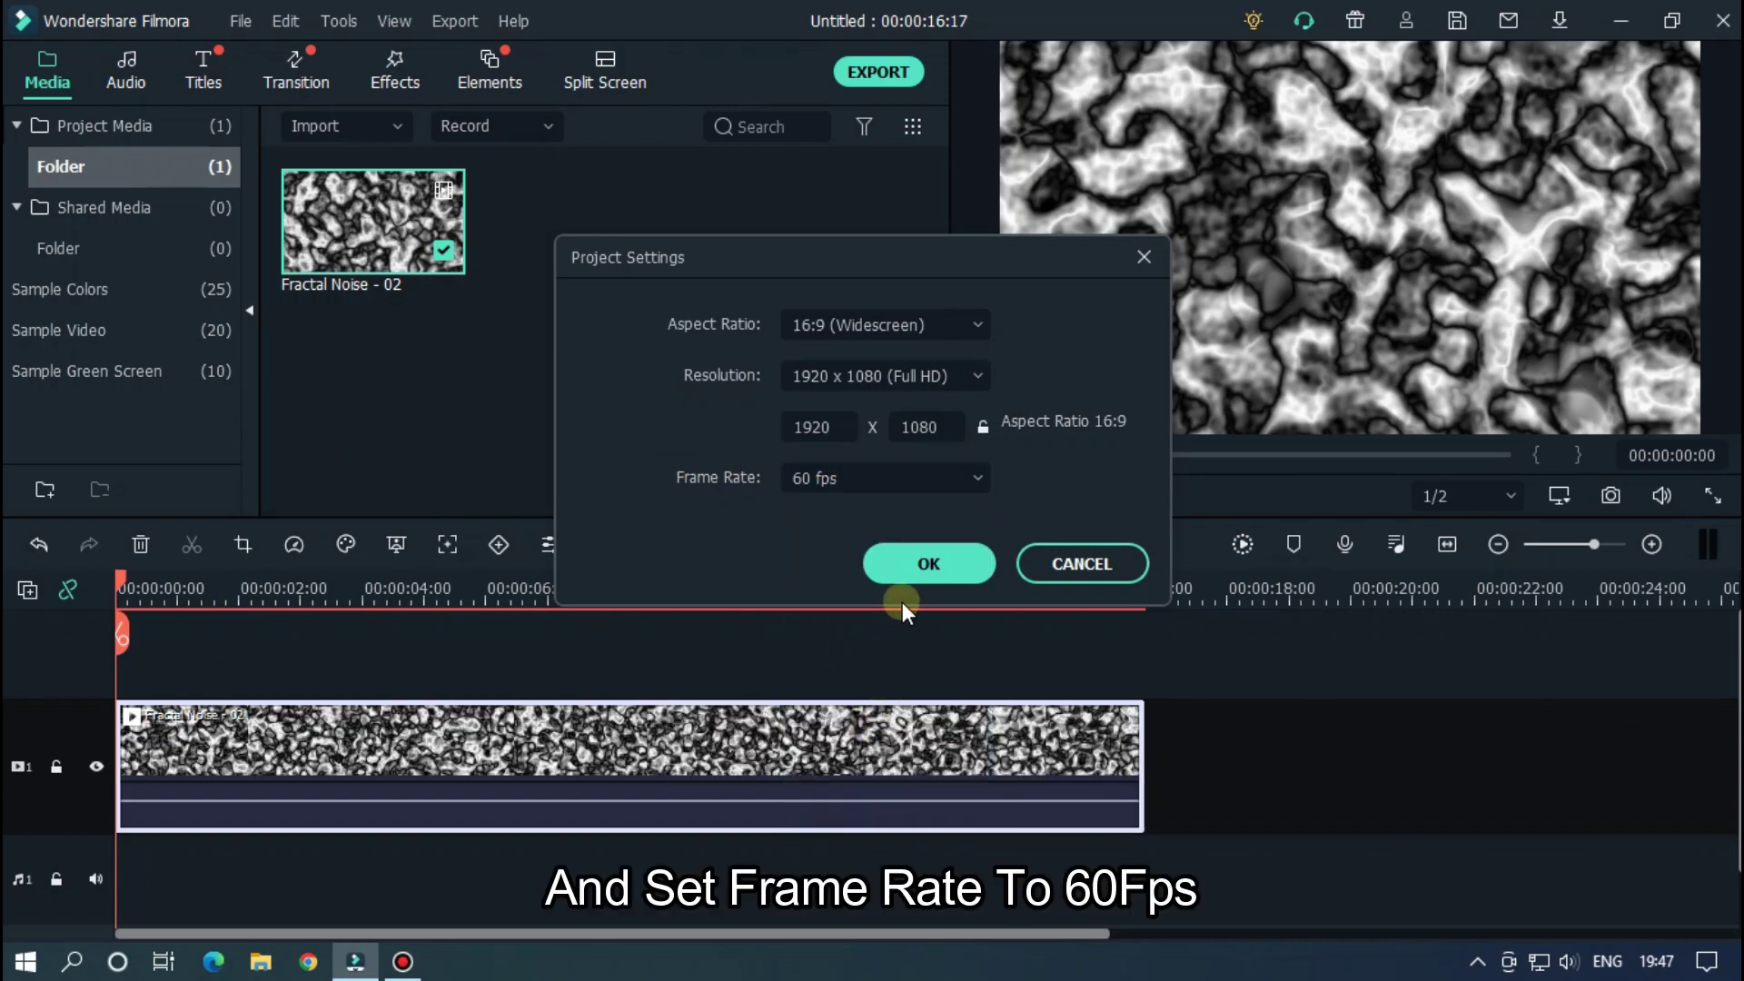
click(908, 575)
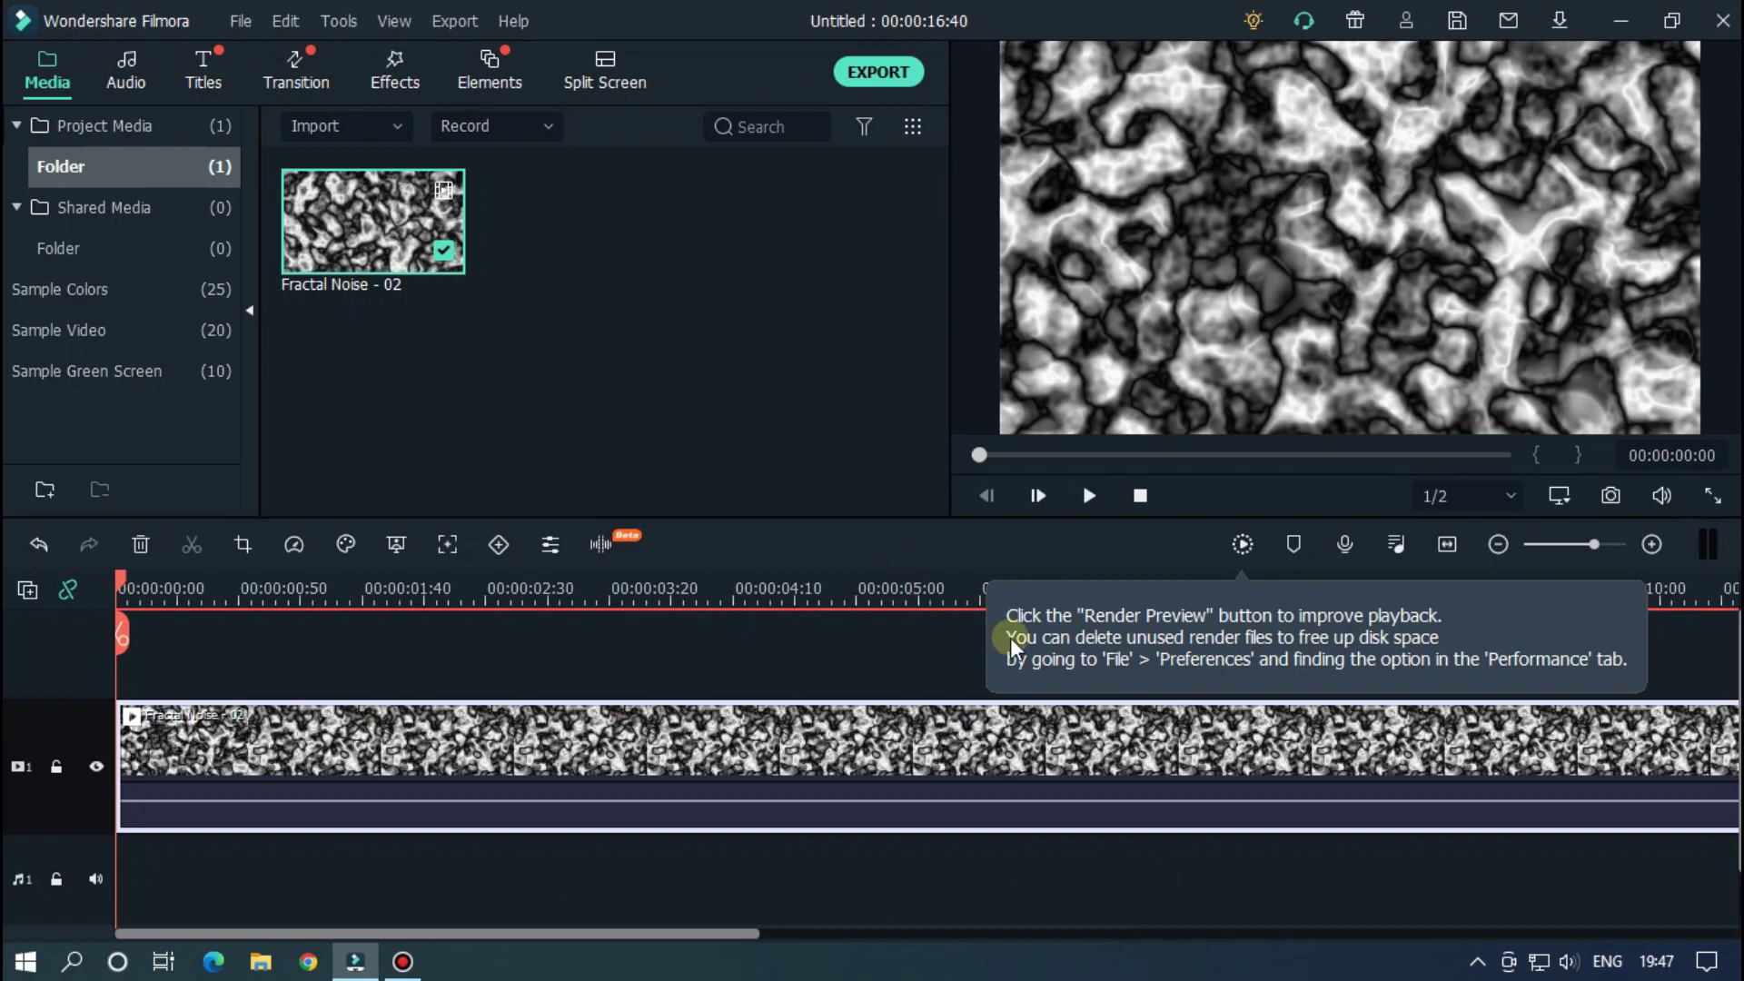
click(1012, 643)
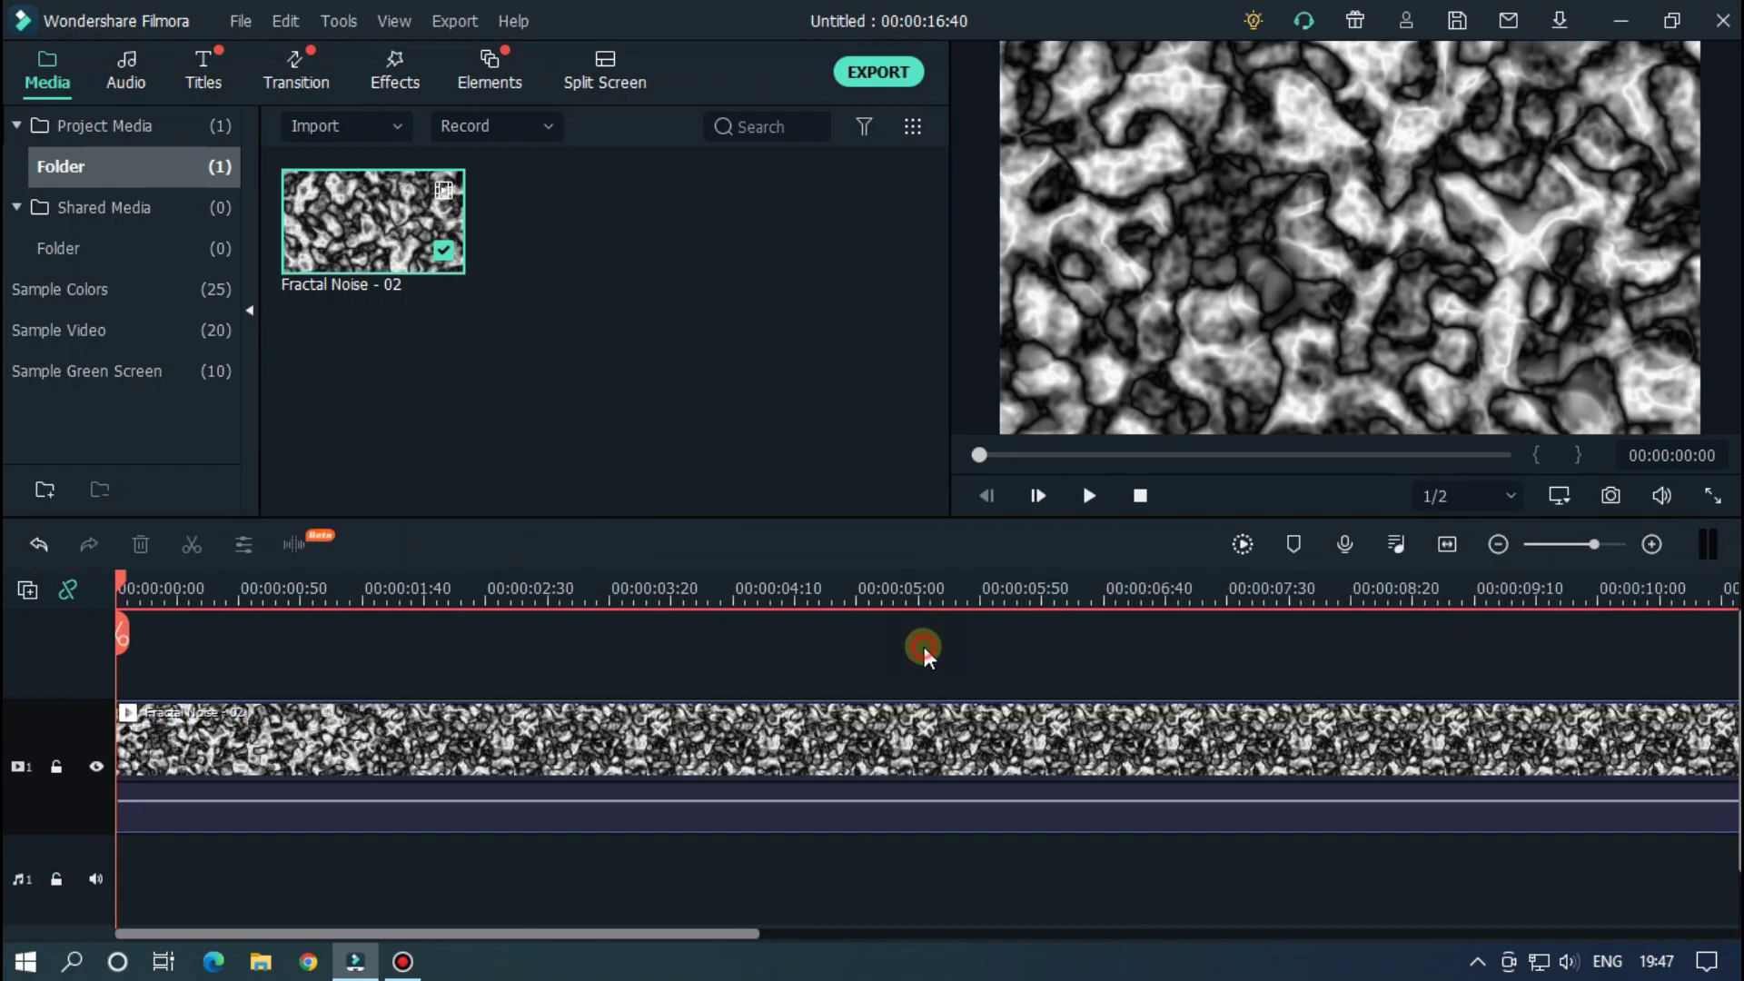
- In the noise clip's Color Correction Adjust panel, set Exposure to -19 and Brightness to -100
click(564, 765)
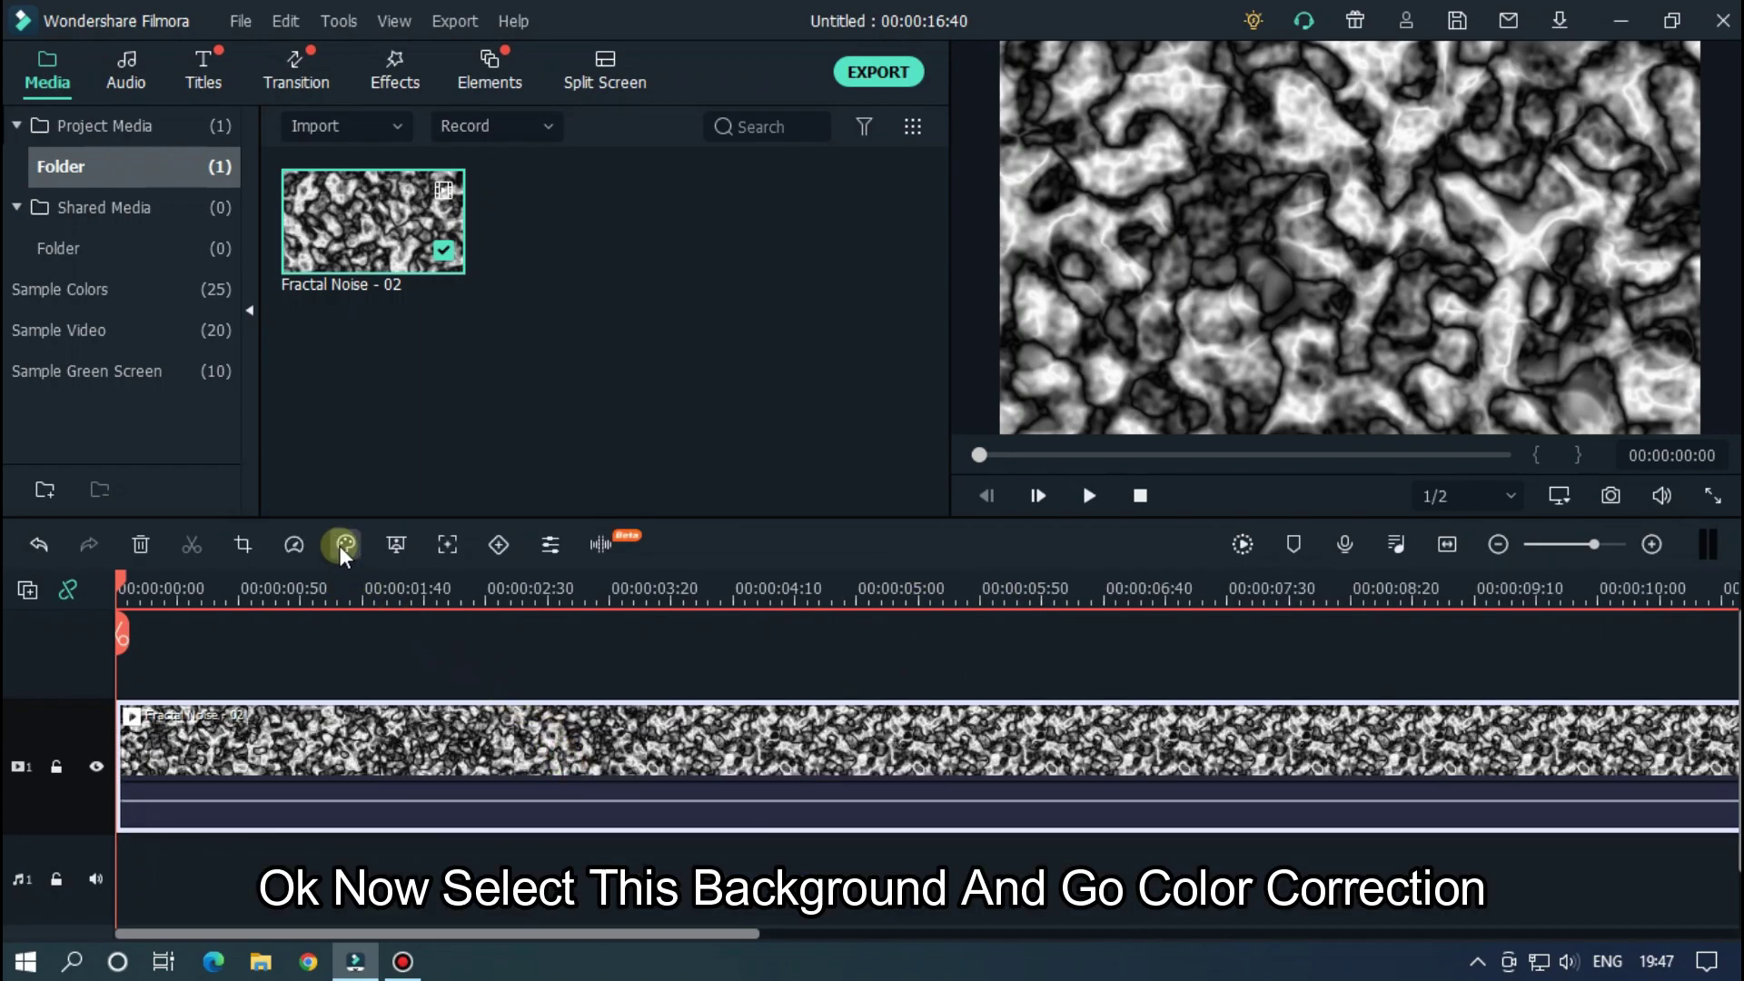
click(385, 588)
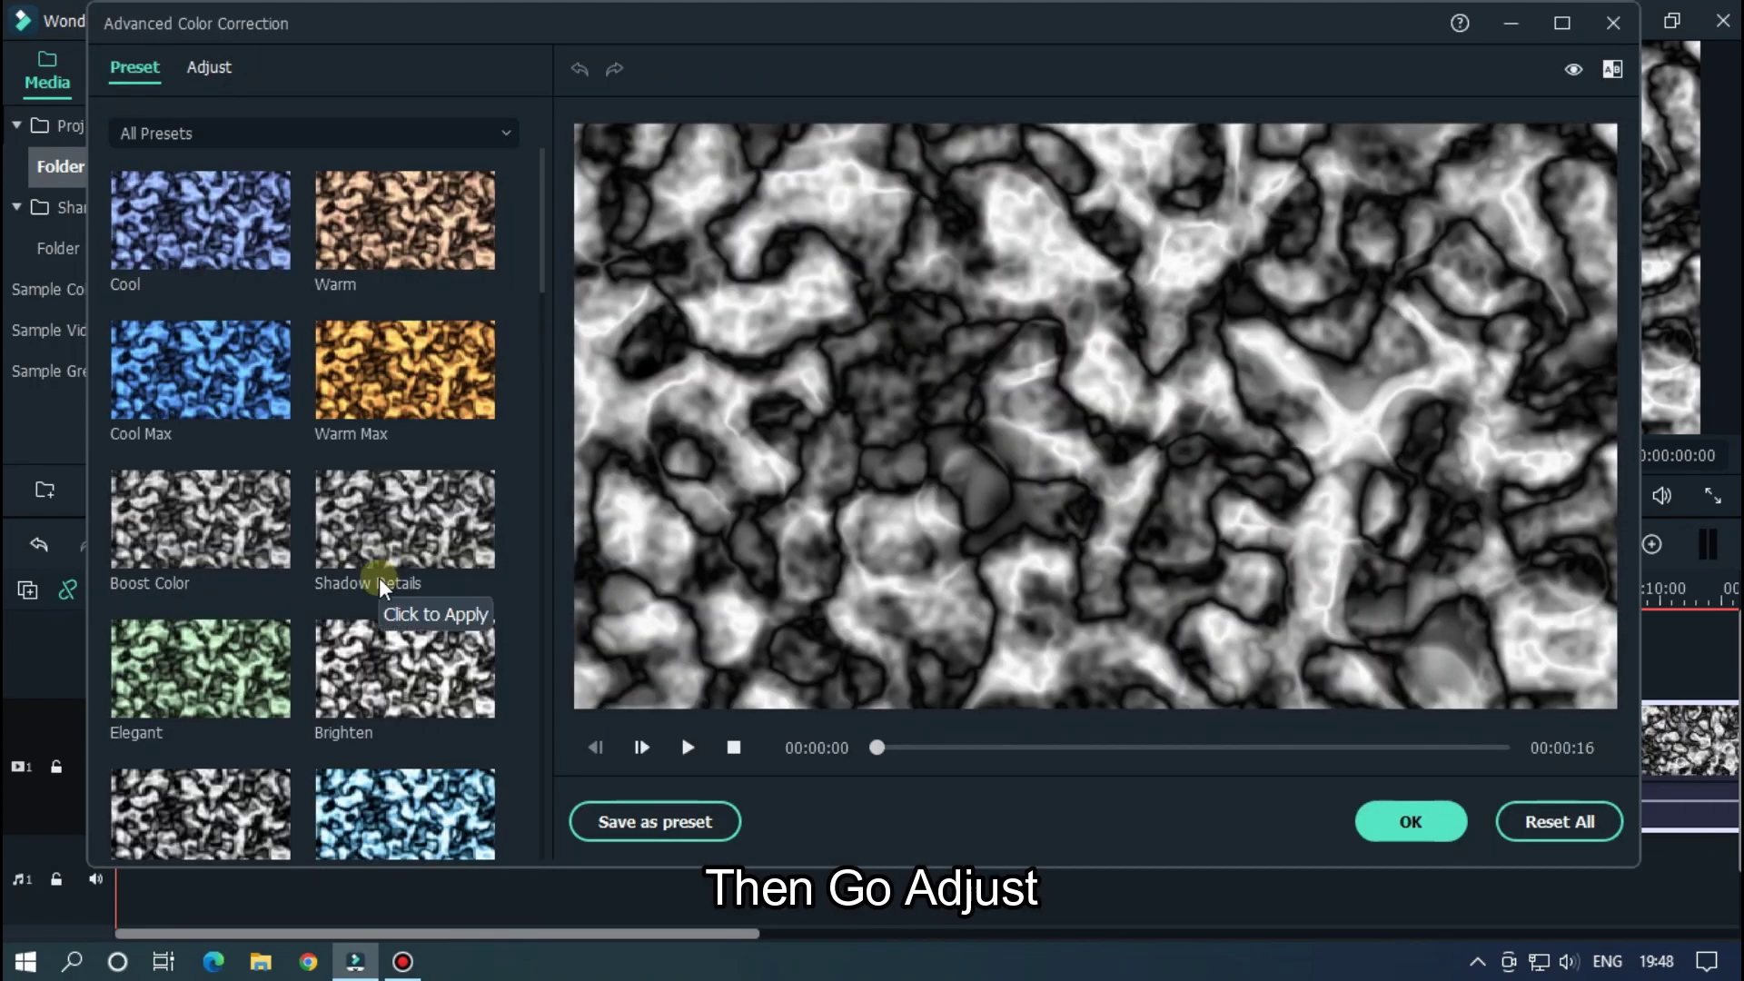
click(200, 71)
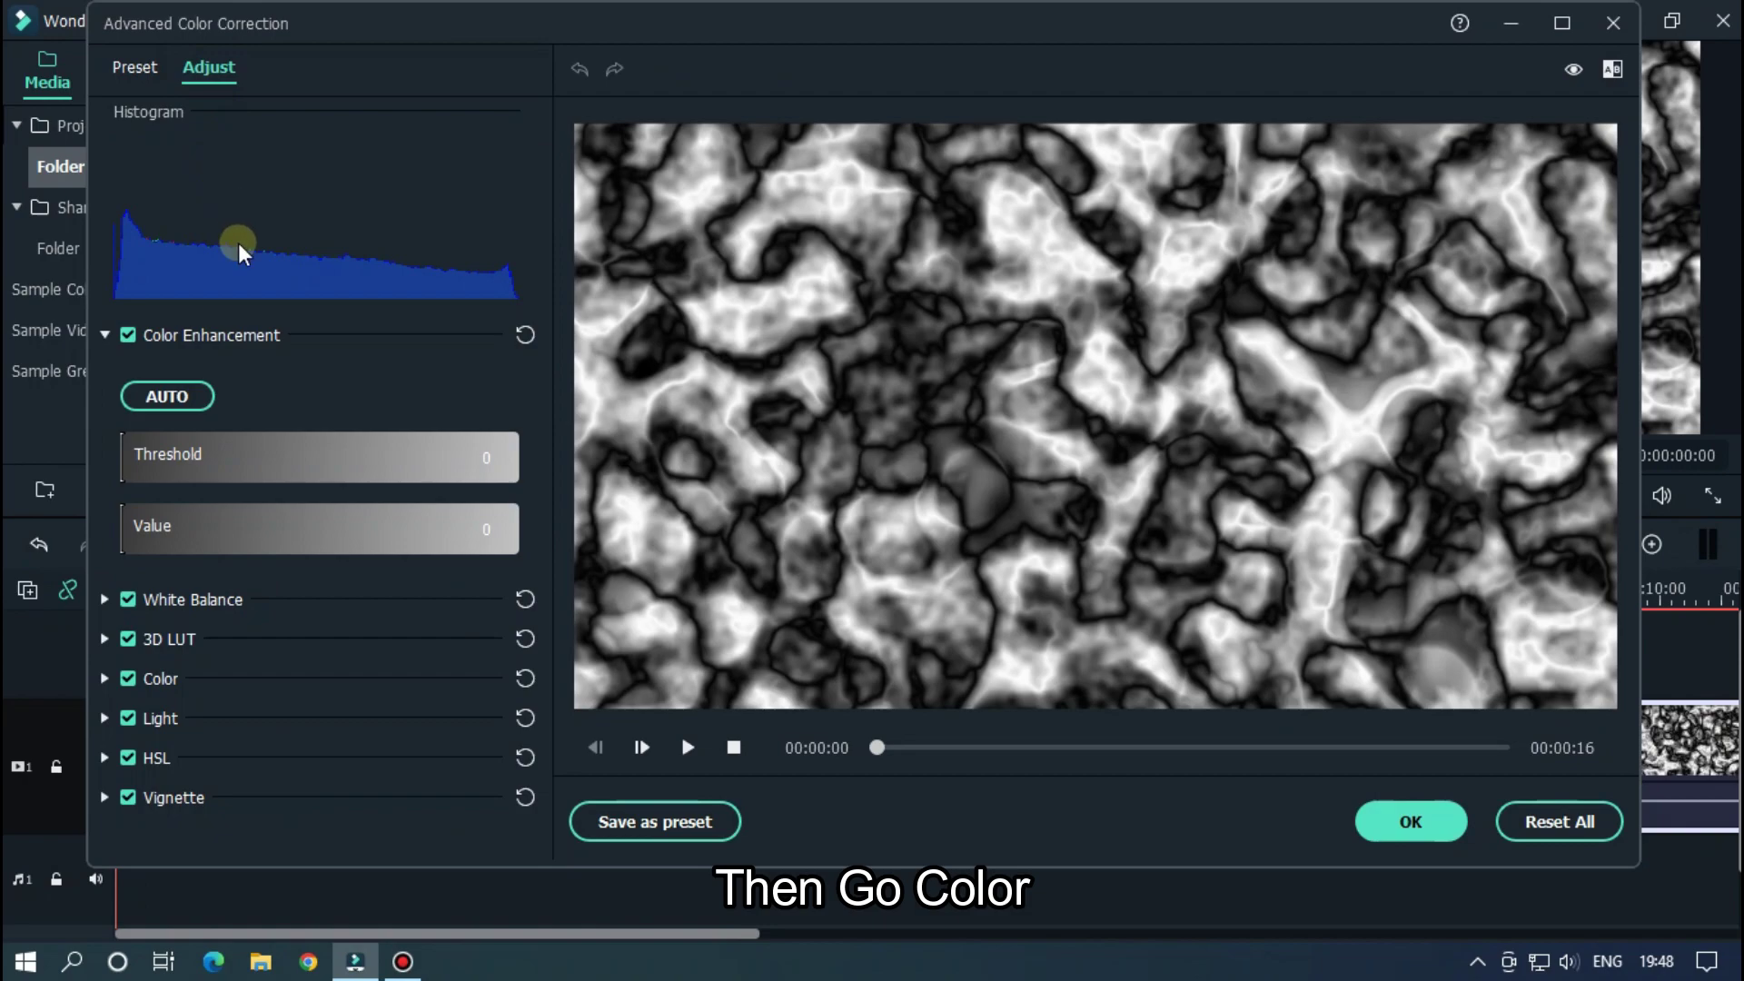
click(105, 678)
scroll(434, 542, down, 1)
scroll(434, 542, down, 3)
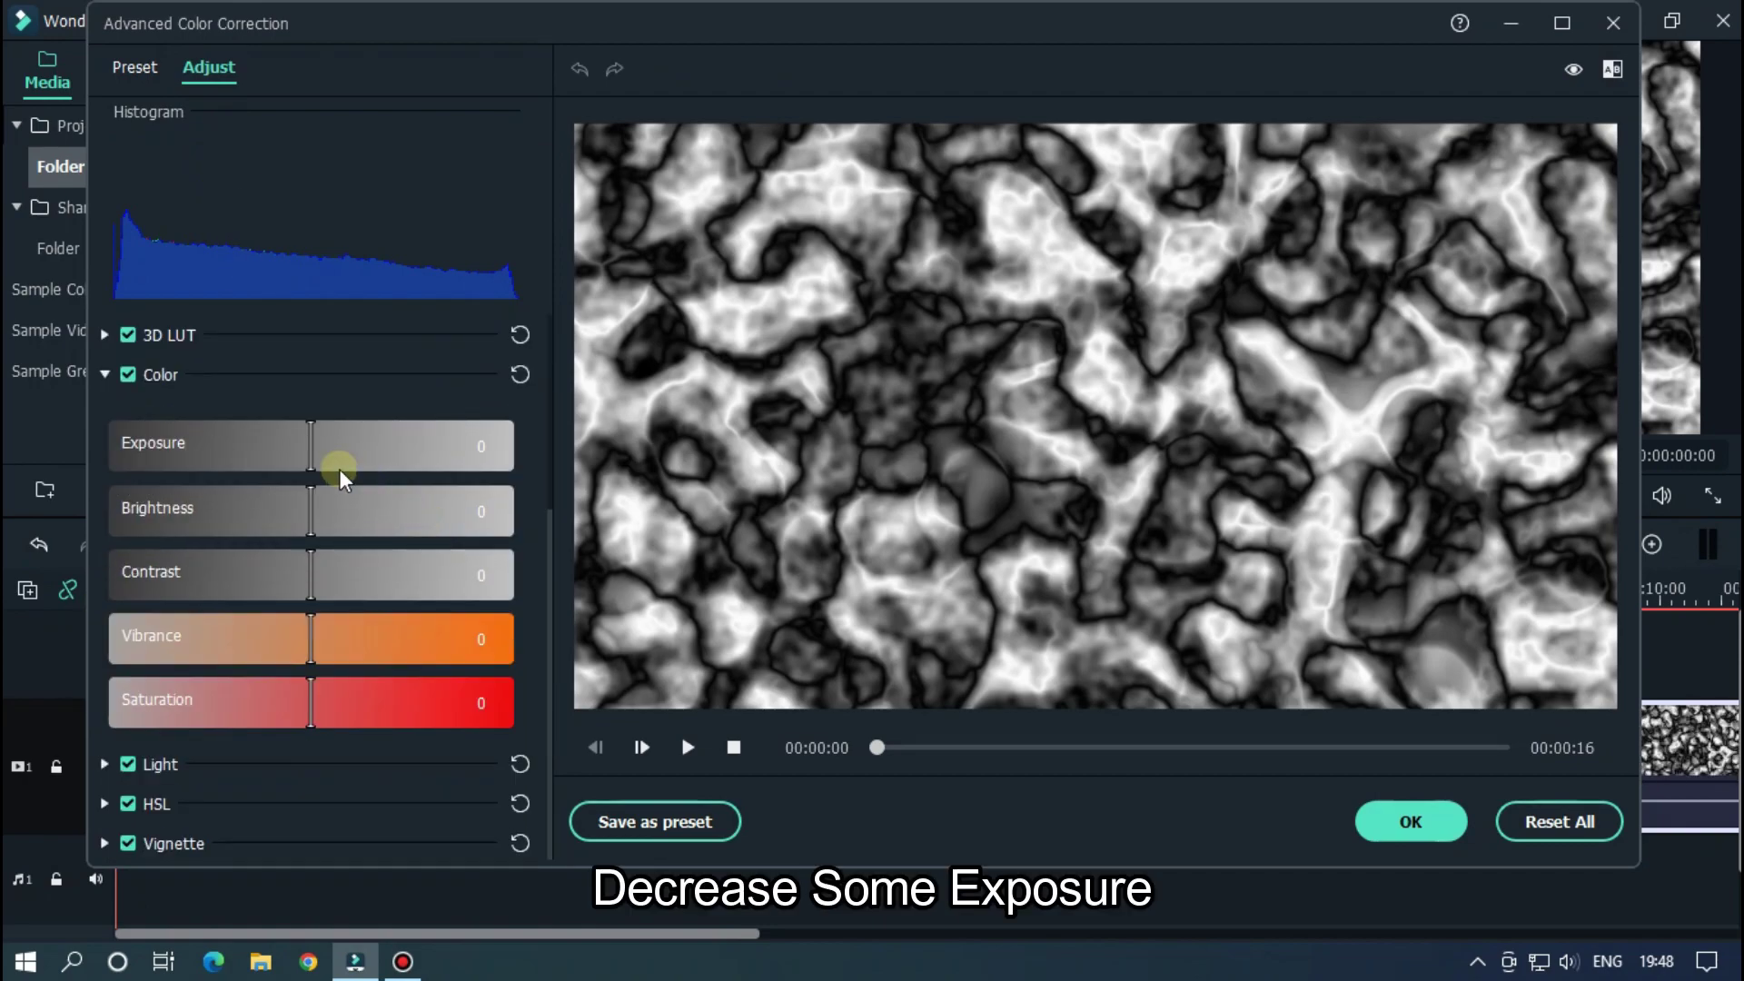
drag(303, 452, 275, 447)
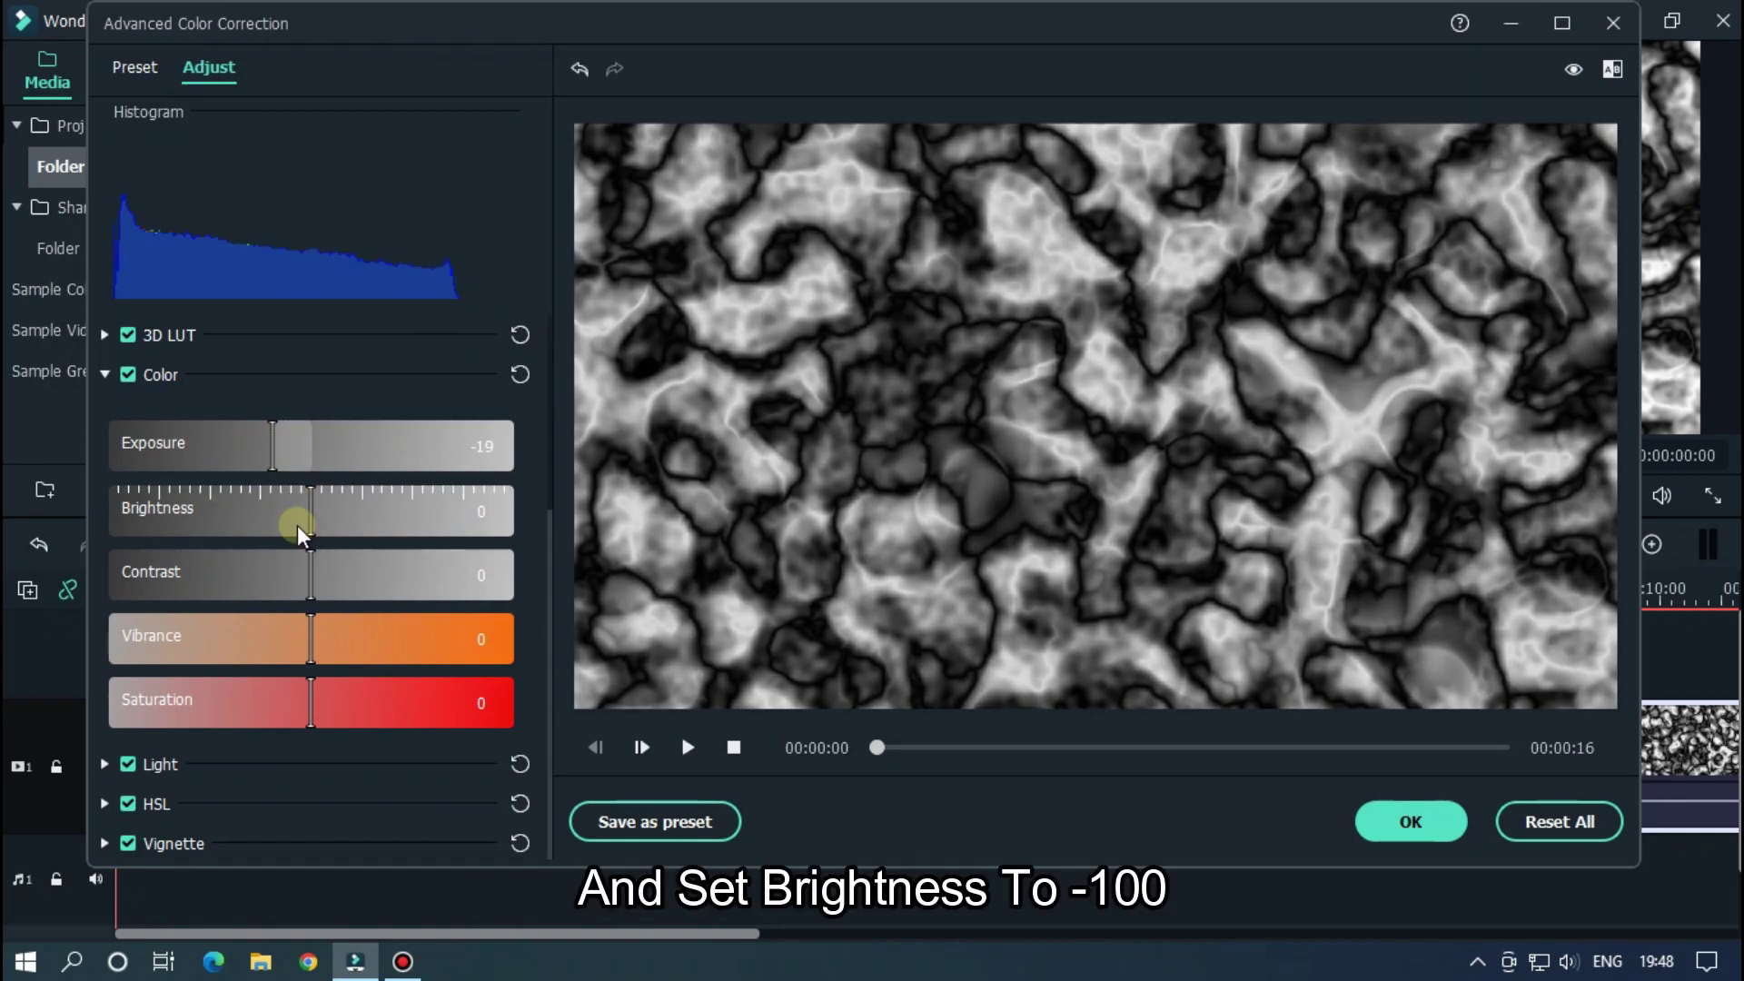
drag(300, 506, 7, 516)
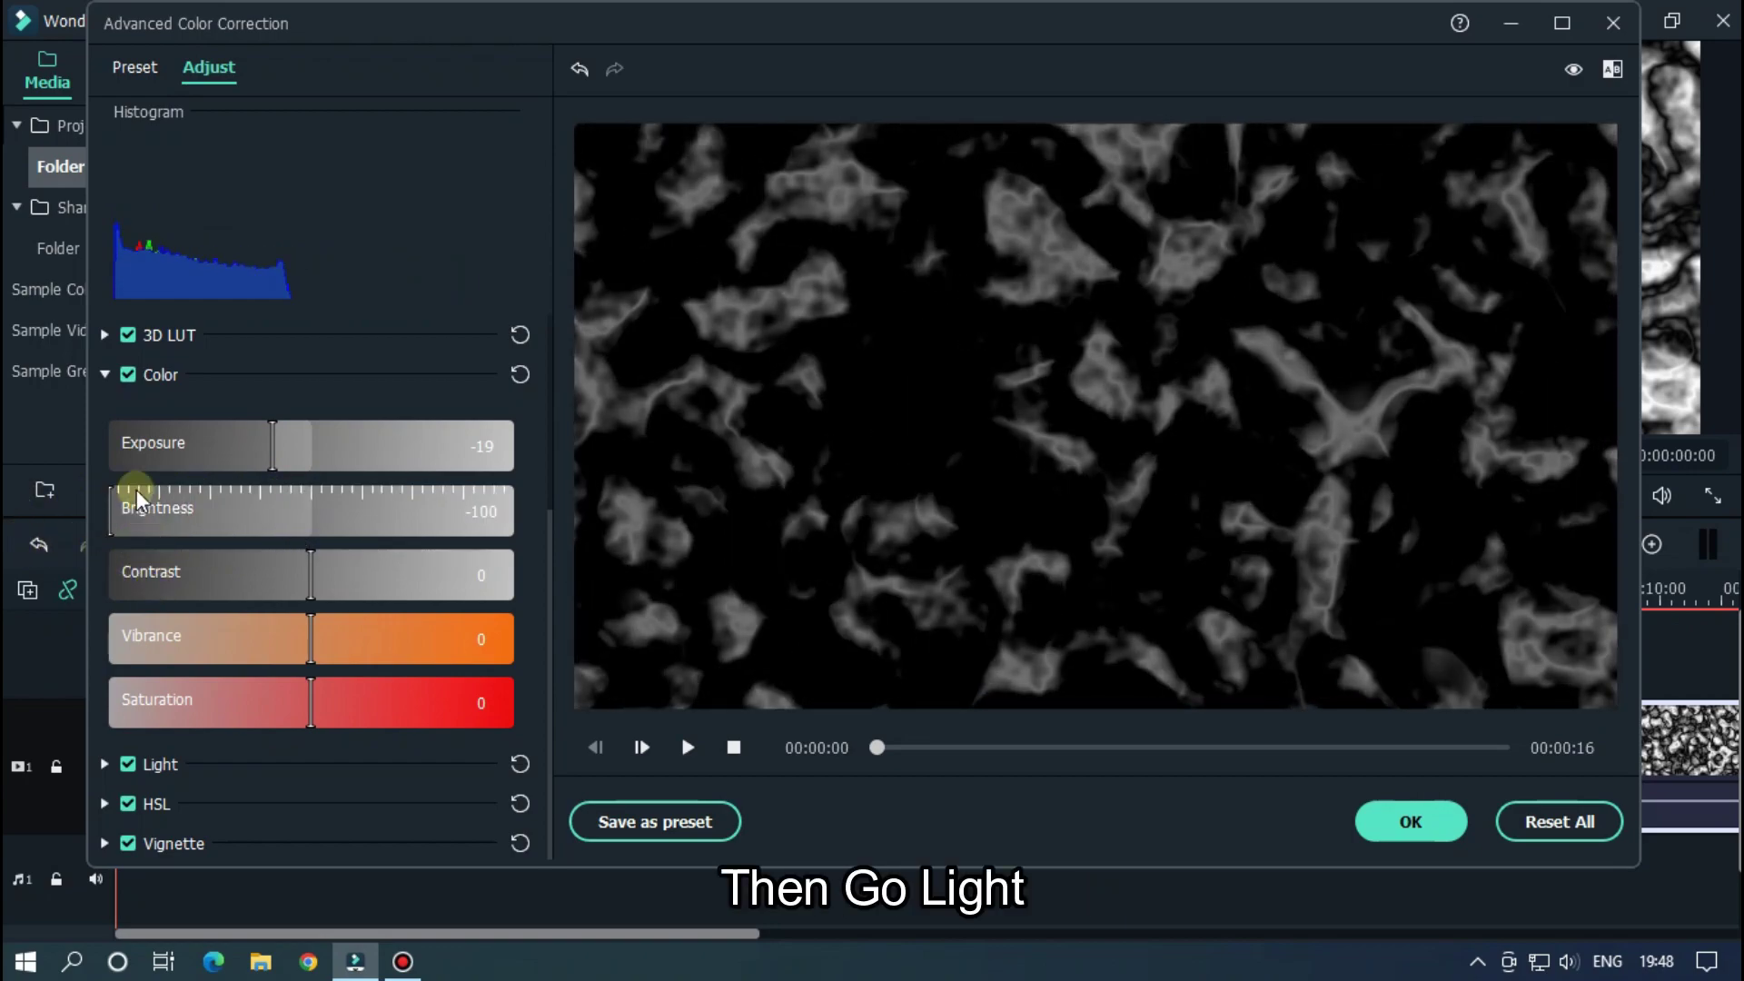
- In the Light settings, set Highlights -100, Shadows -100, Whites 100, and pull Blacks down
click(104, 376)
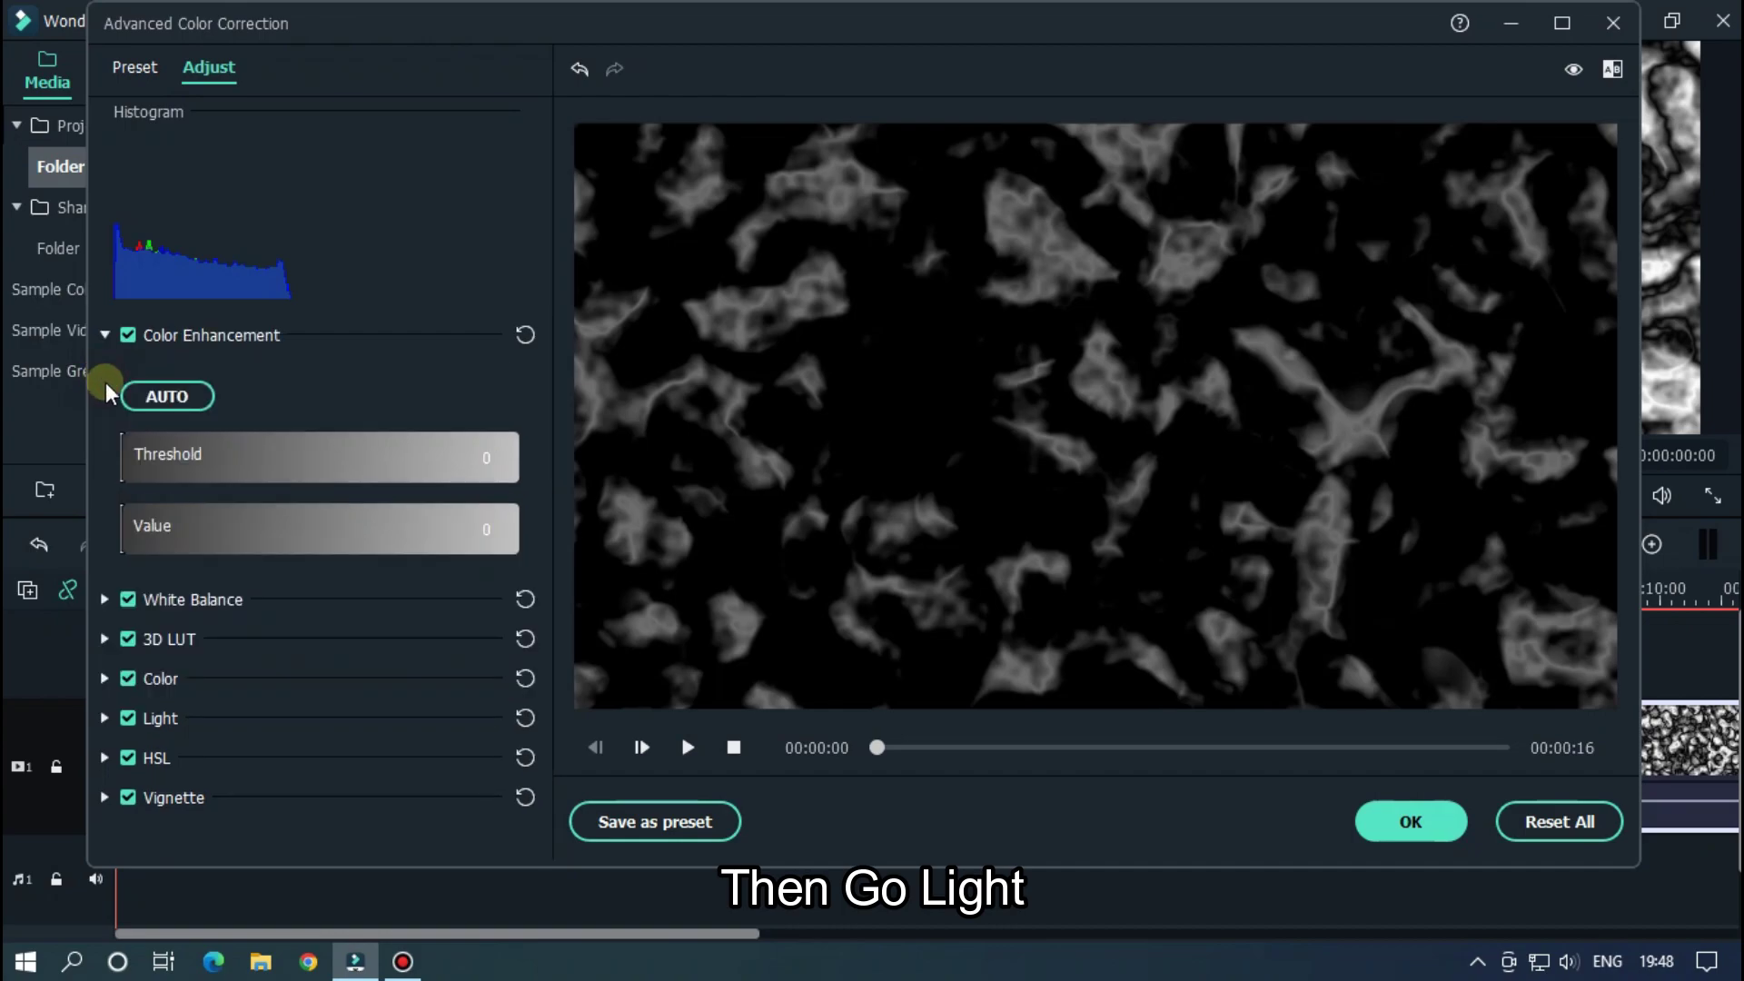
click(105, 717)
scroll(363, 653, down, 3)
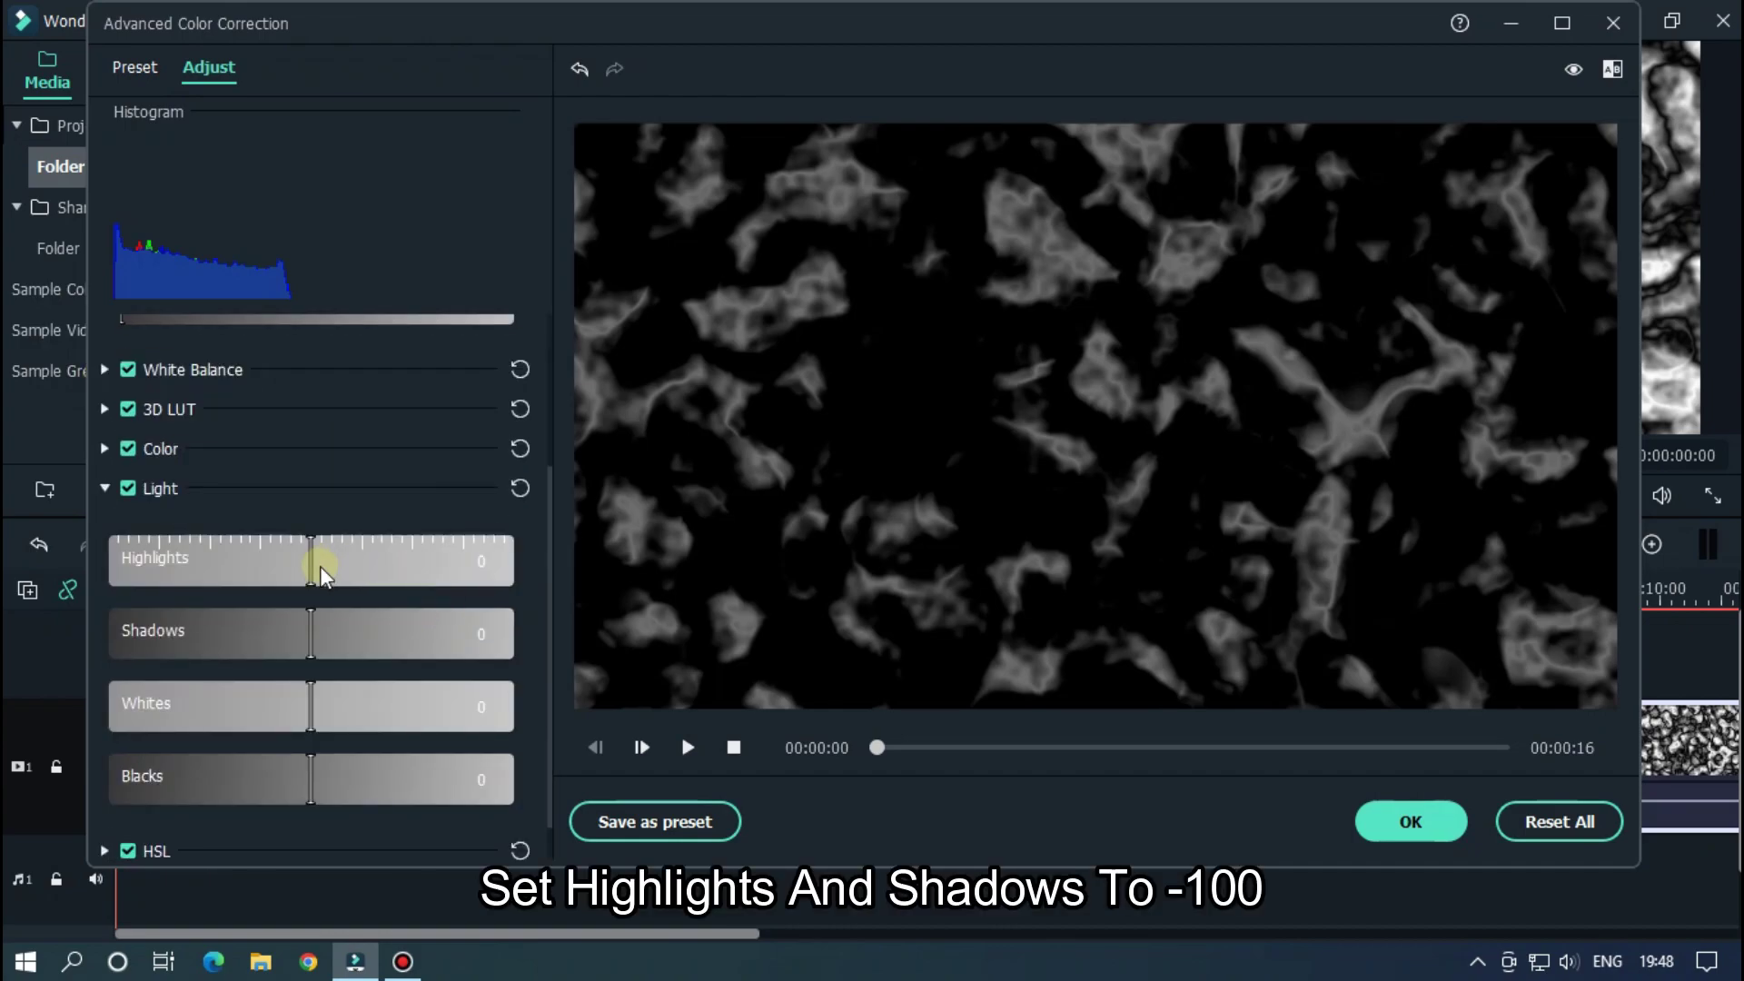
drag(303, 575, 118, 568)
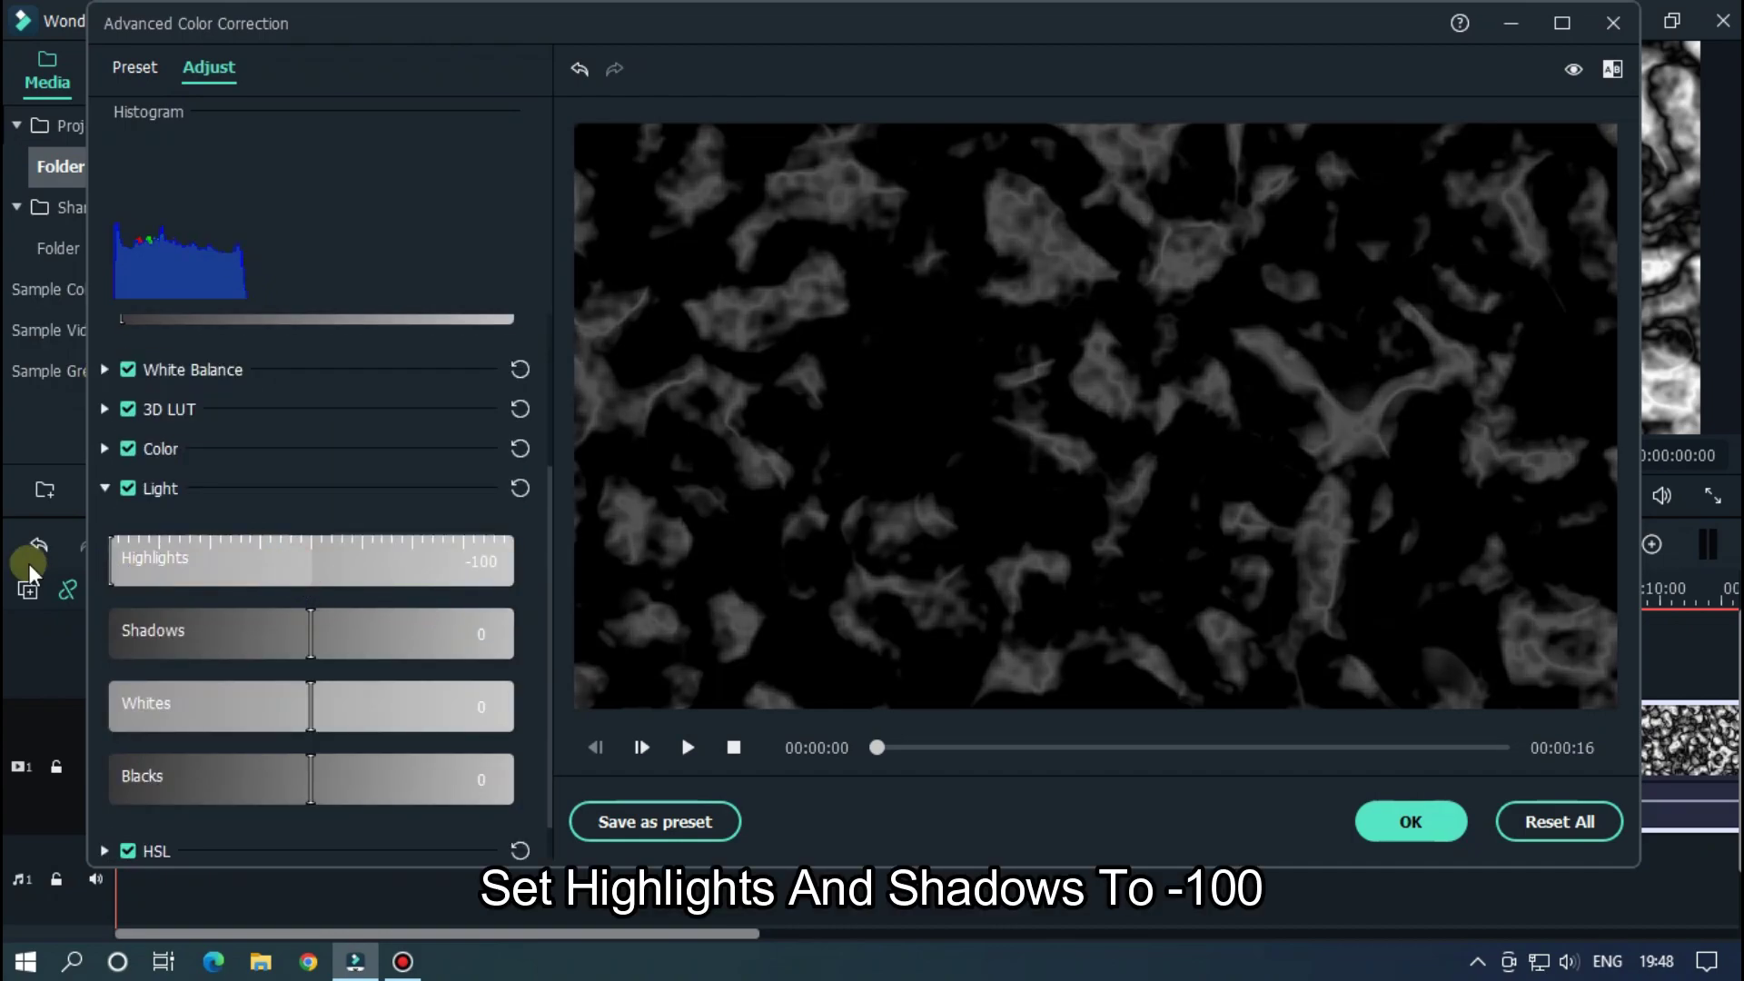
drag(261, 641, 114, 648)
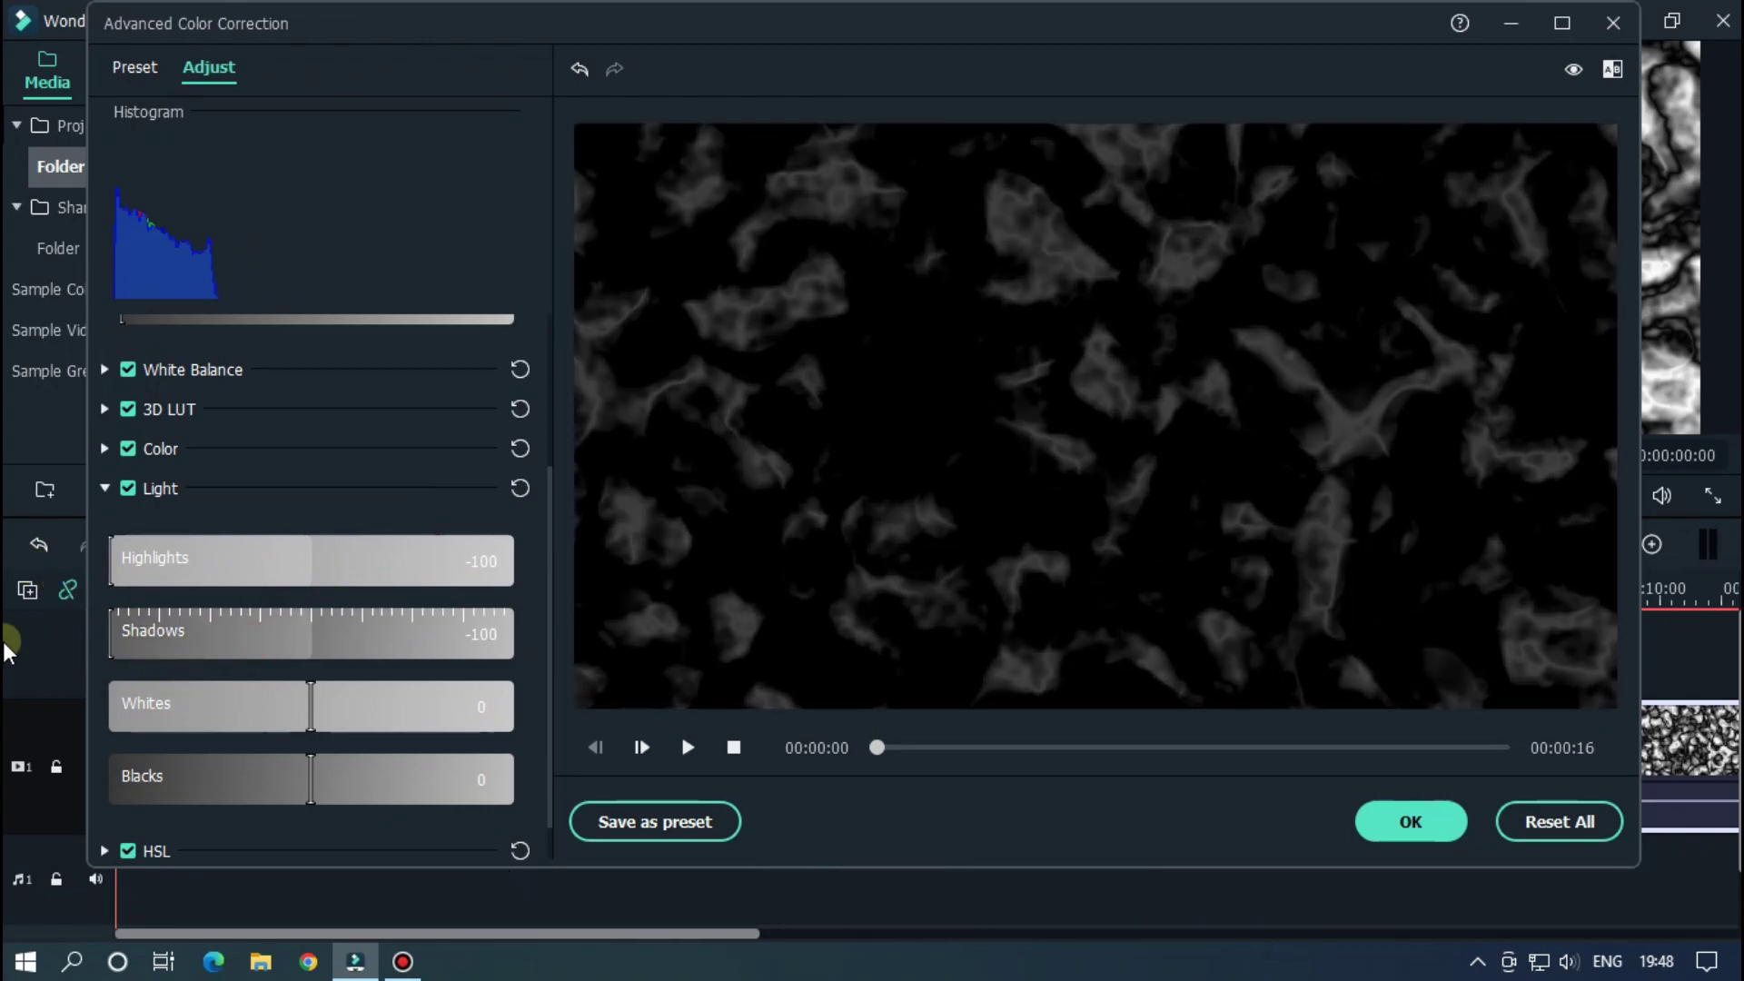
drag(339, 715, 573, 719)
drag(337, 784, 136, 795)
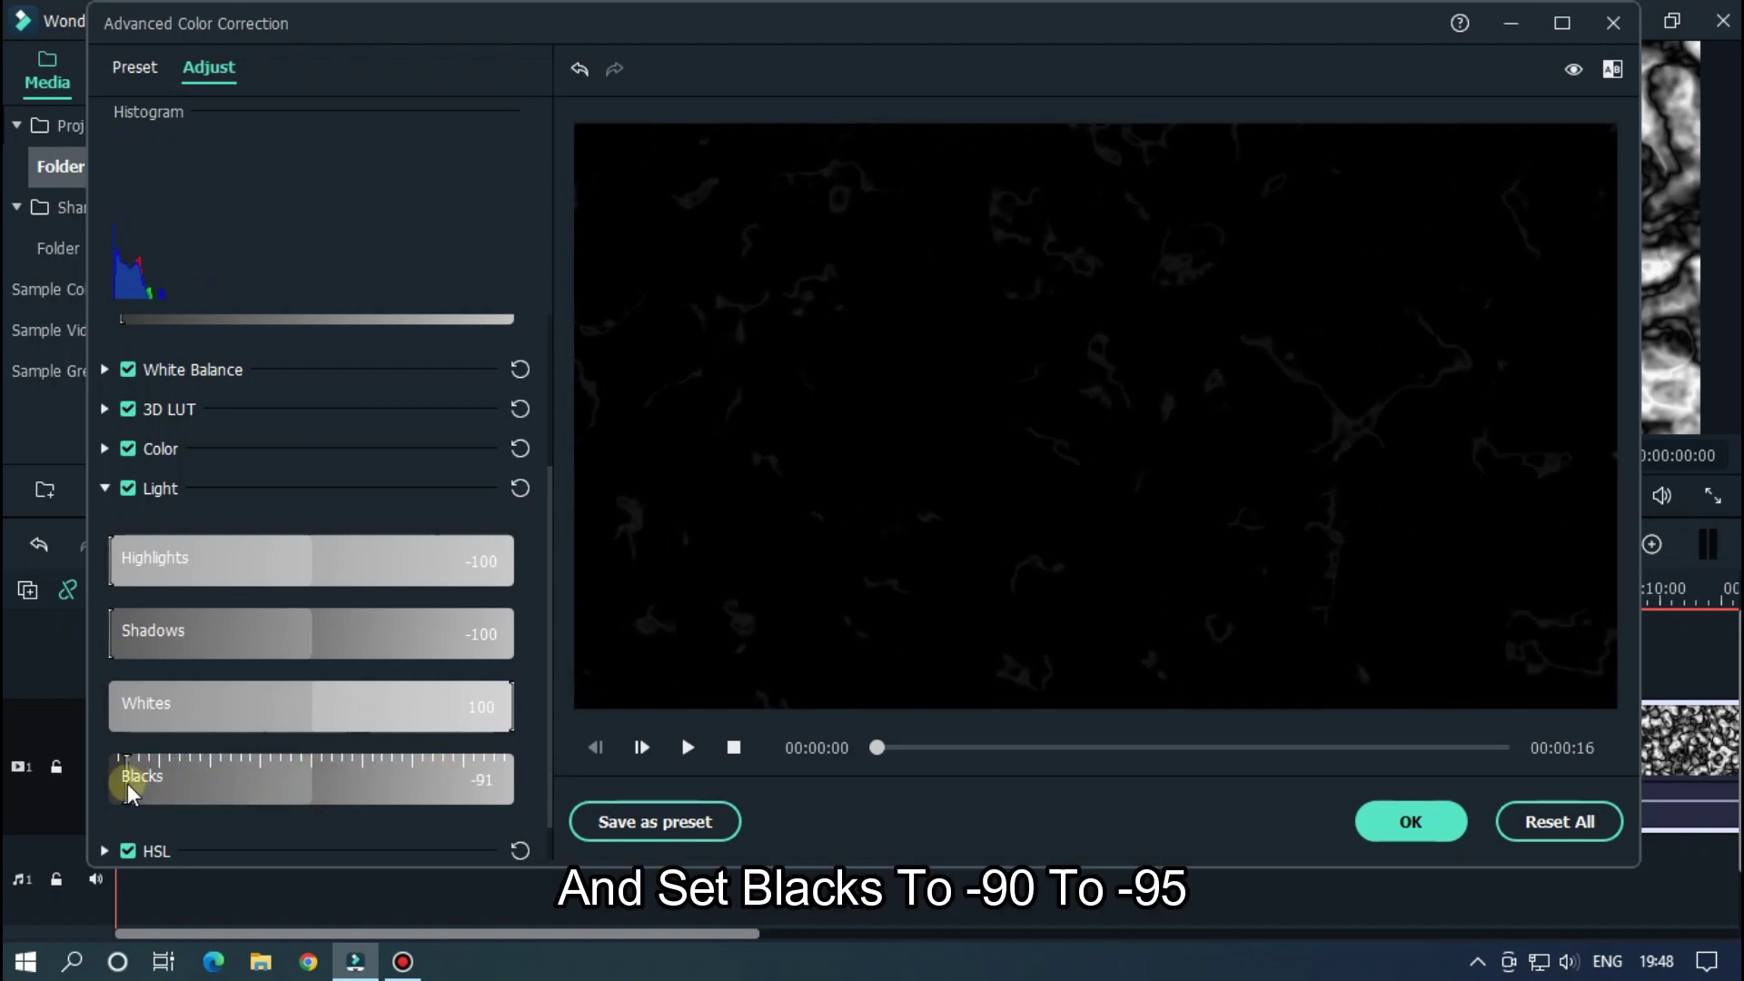
- Fine-tune Blacks to -96 while the corrected preview plays, then pause
drag(129, 792, 126, 783)
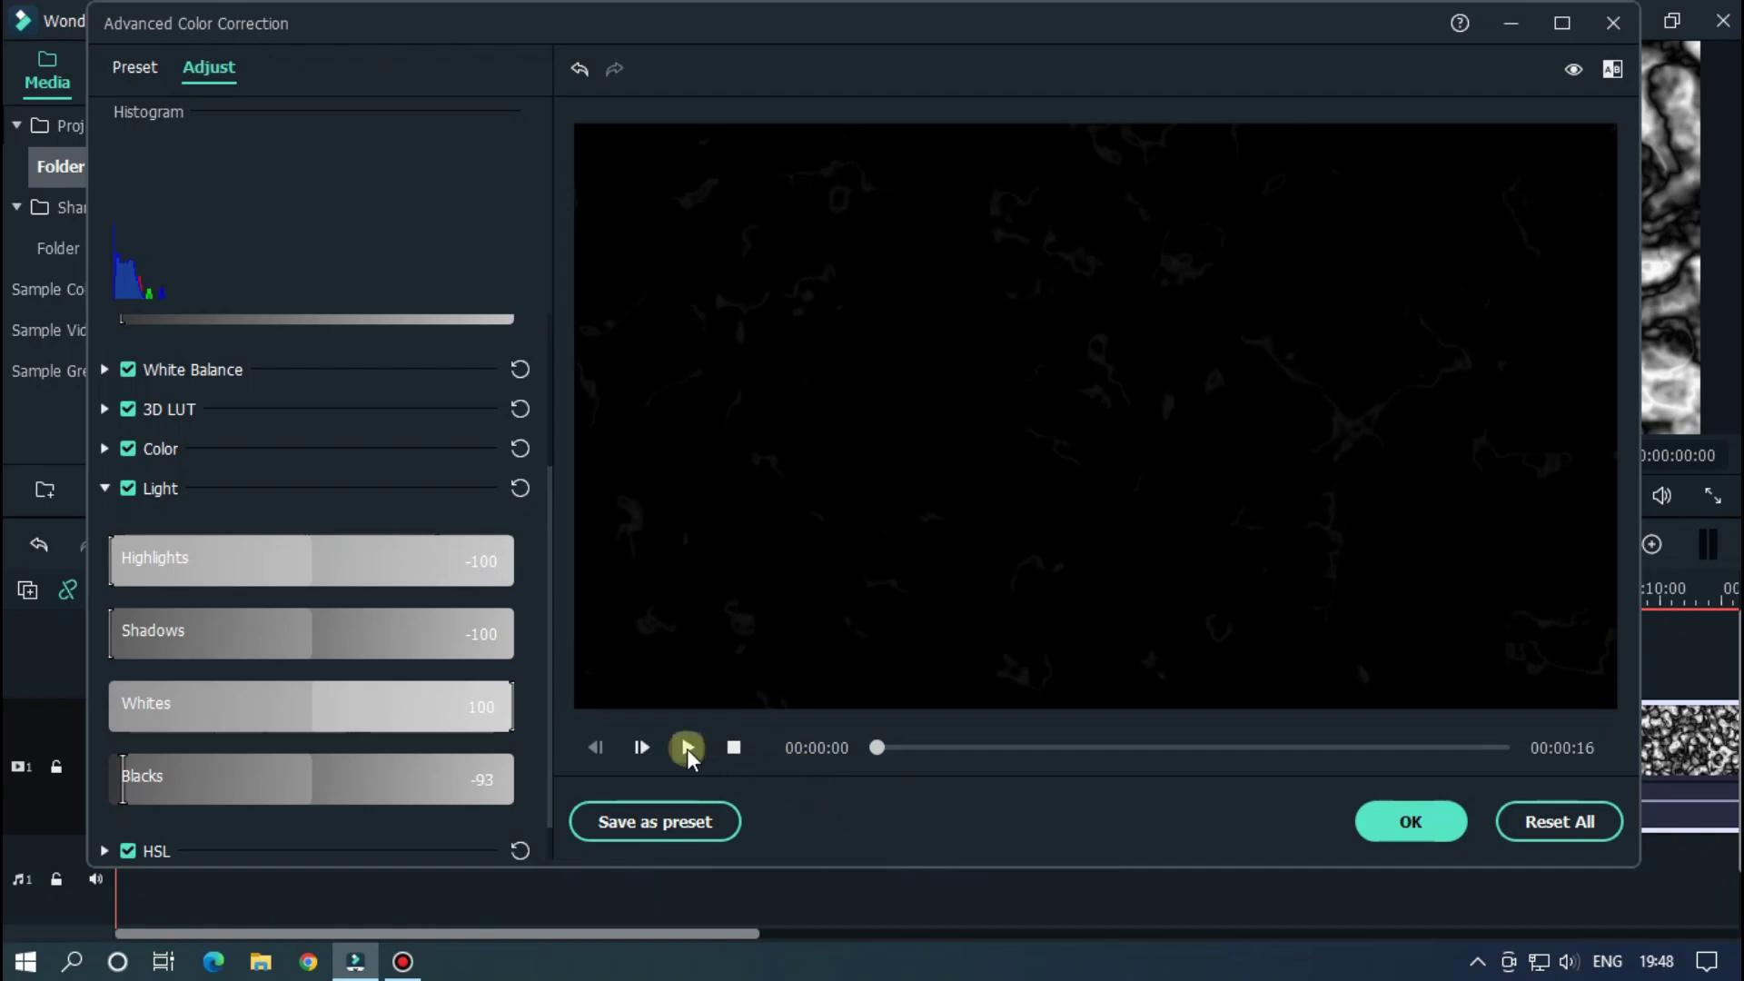
click(687, 748)
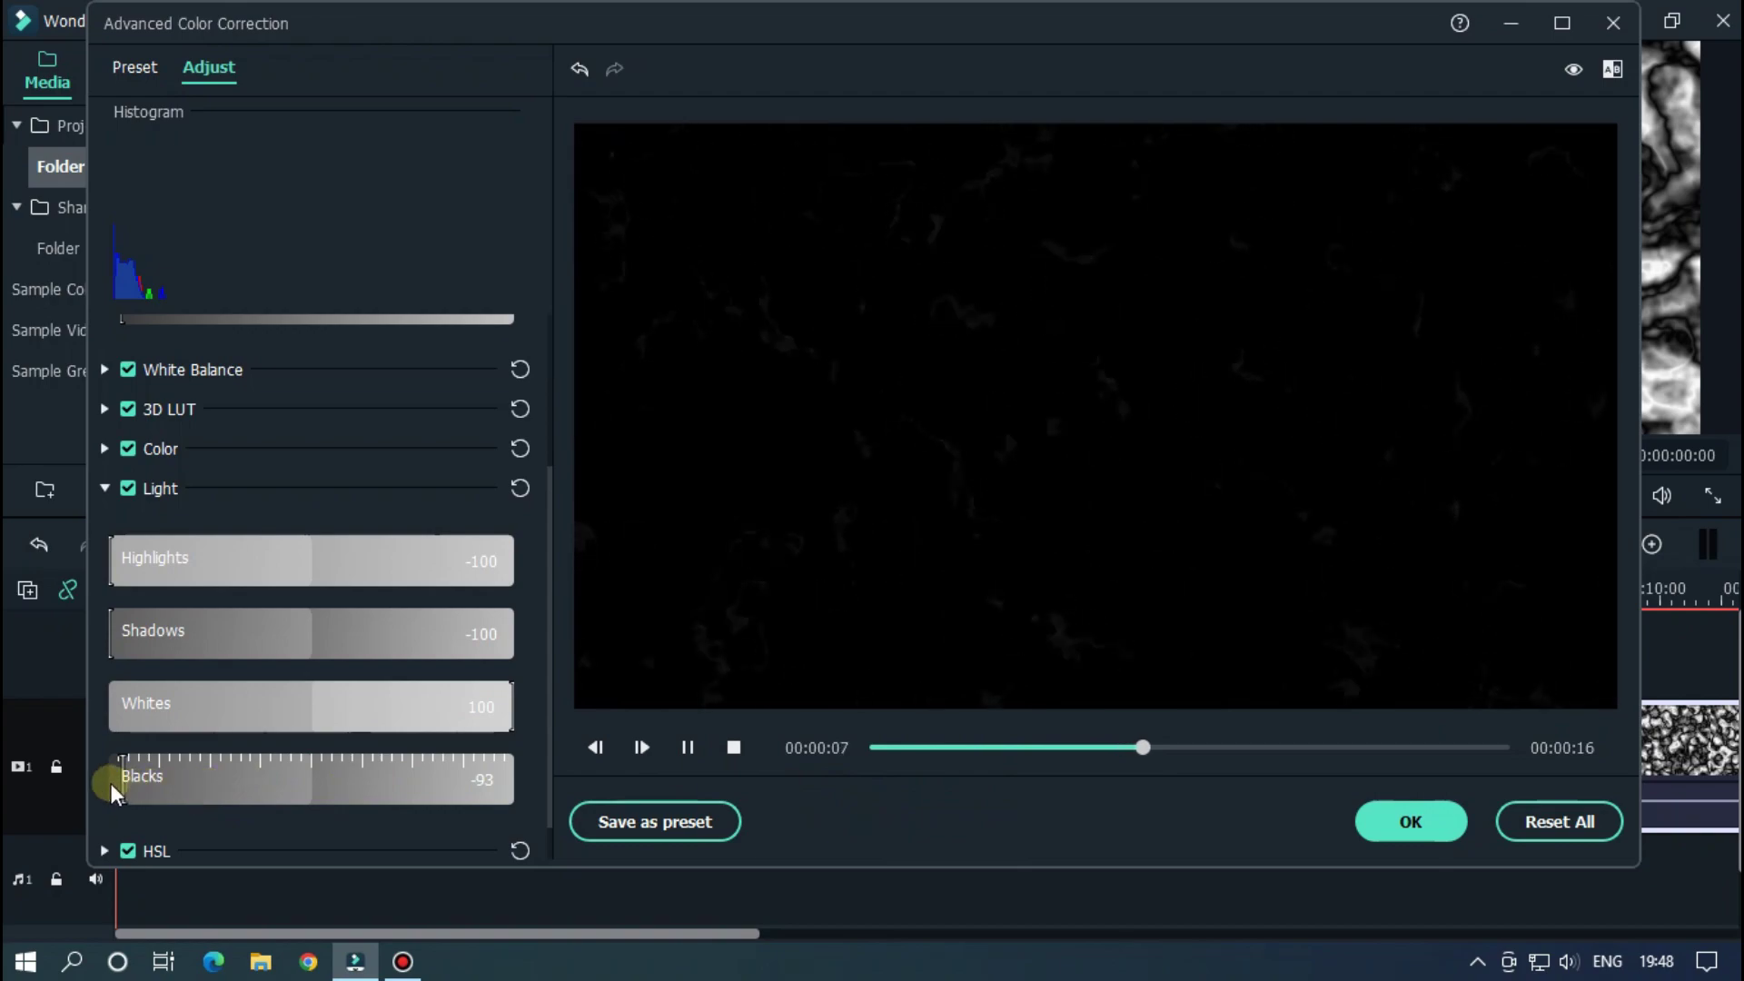
drag(110, 783, 117, 777)
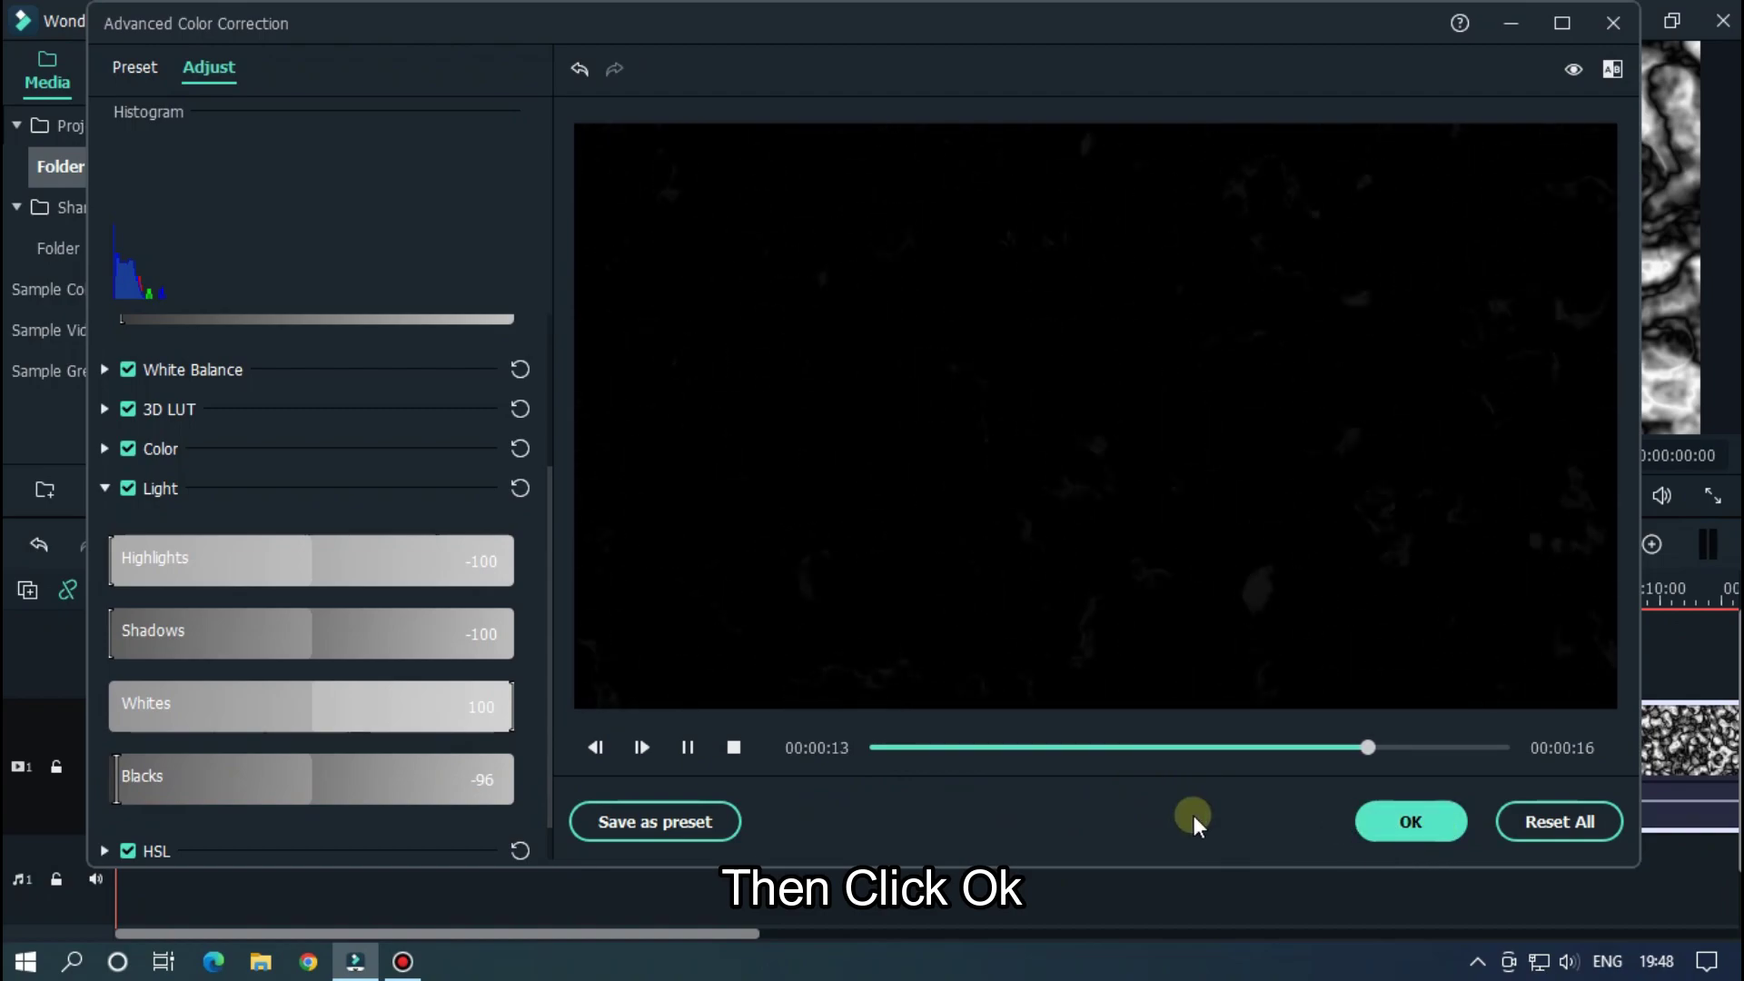
key(space)
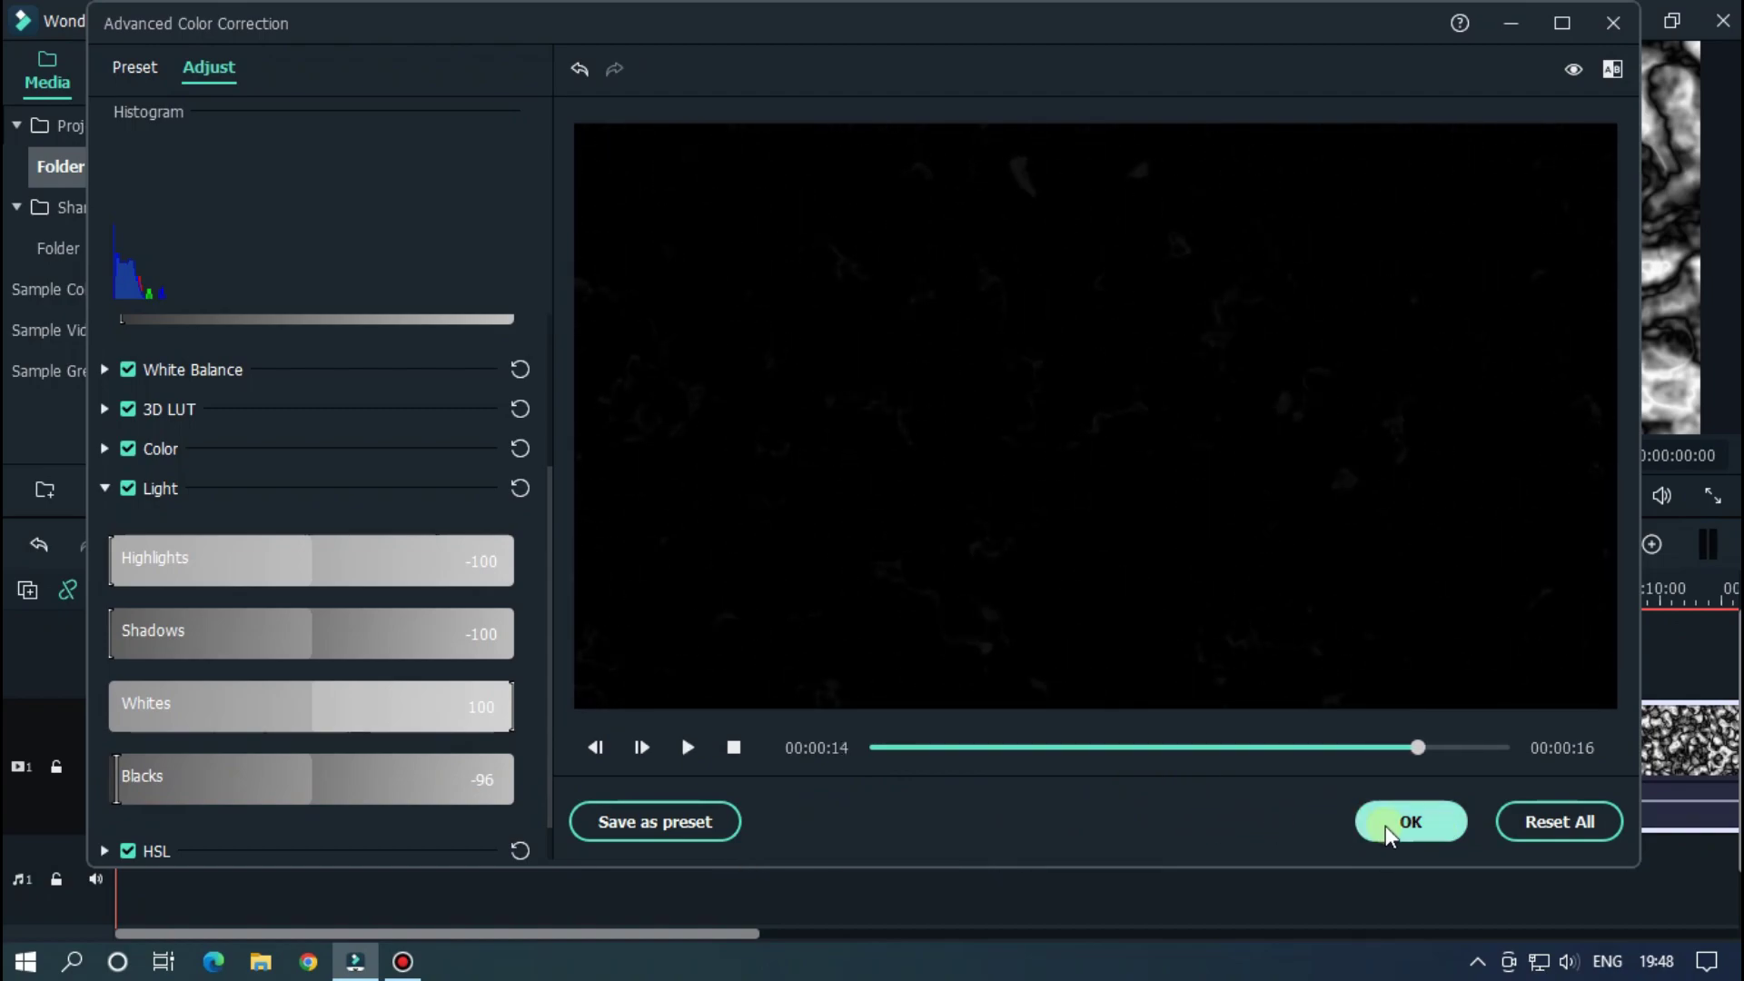
- Apply the colour correction and play the timeline to review the background
click(1386, 826)
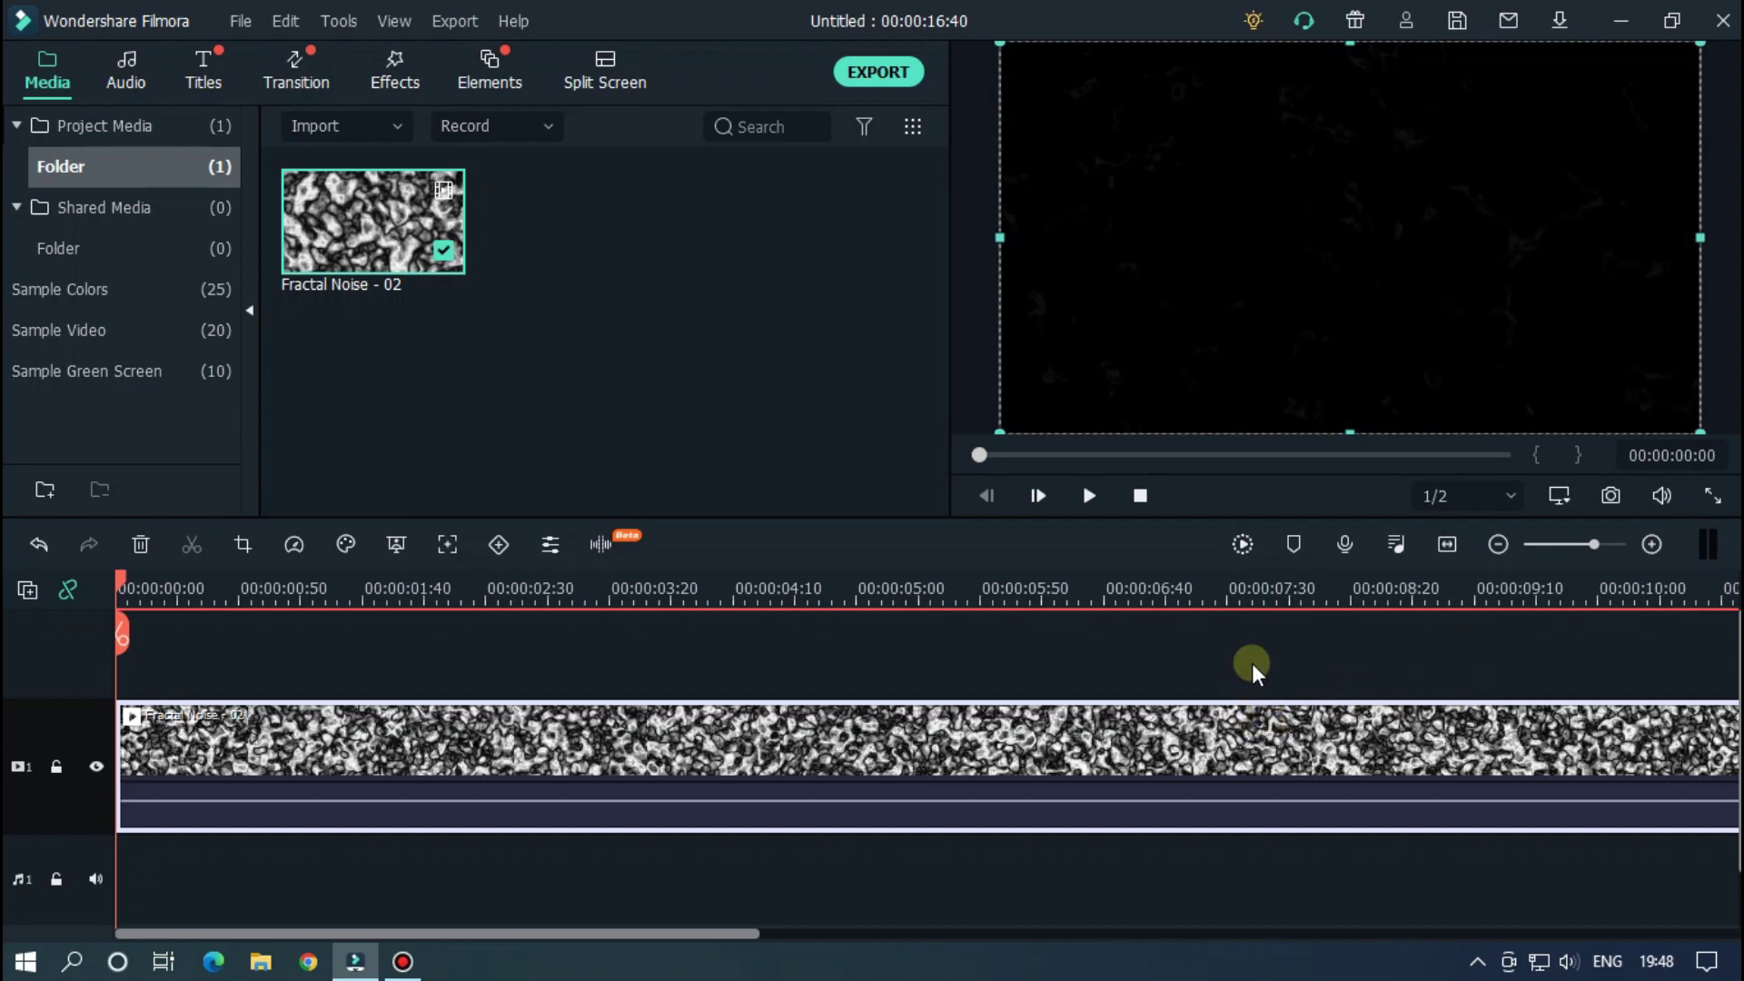
click(1251, 663)
drag(1255, 590, 820, 591)
key(space)
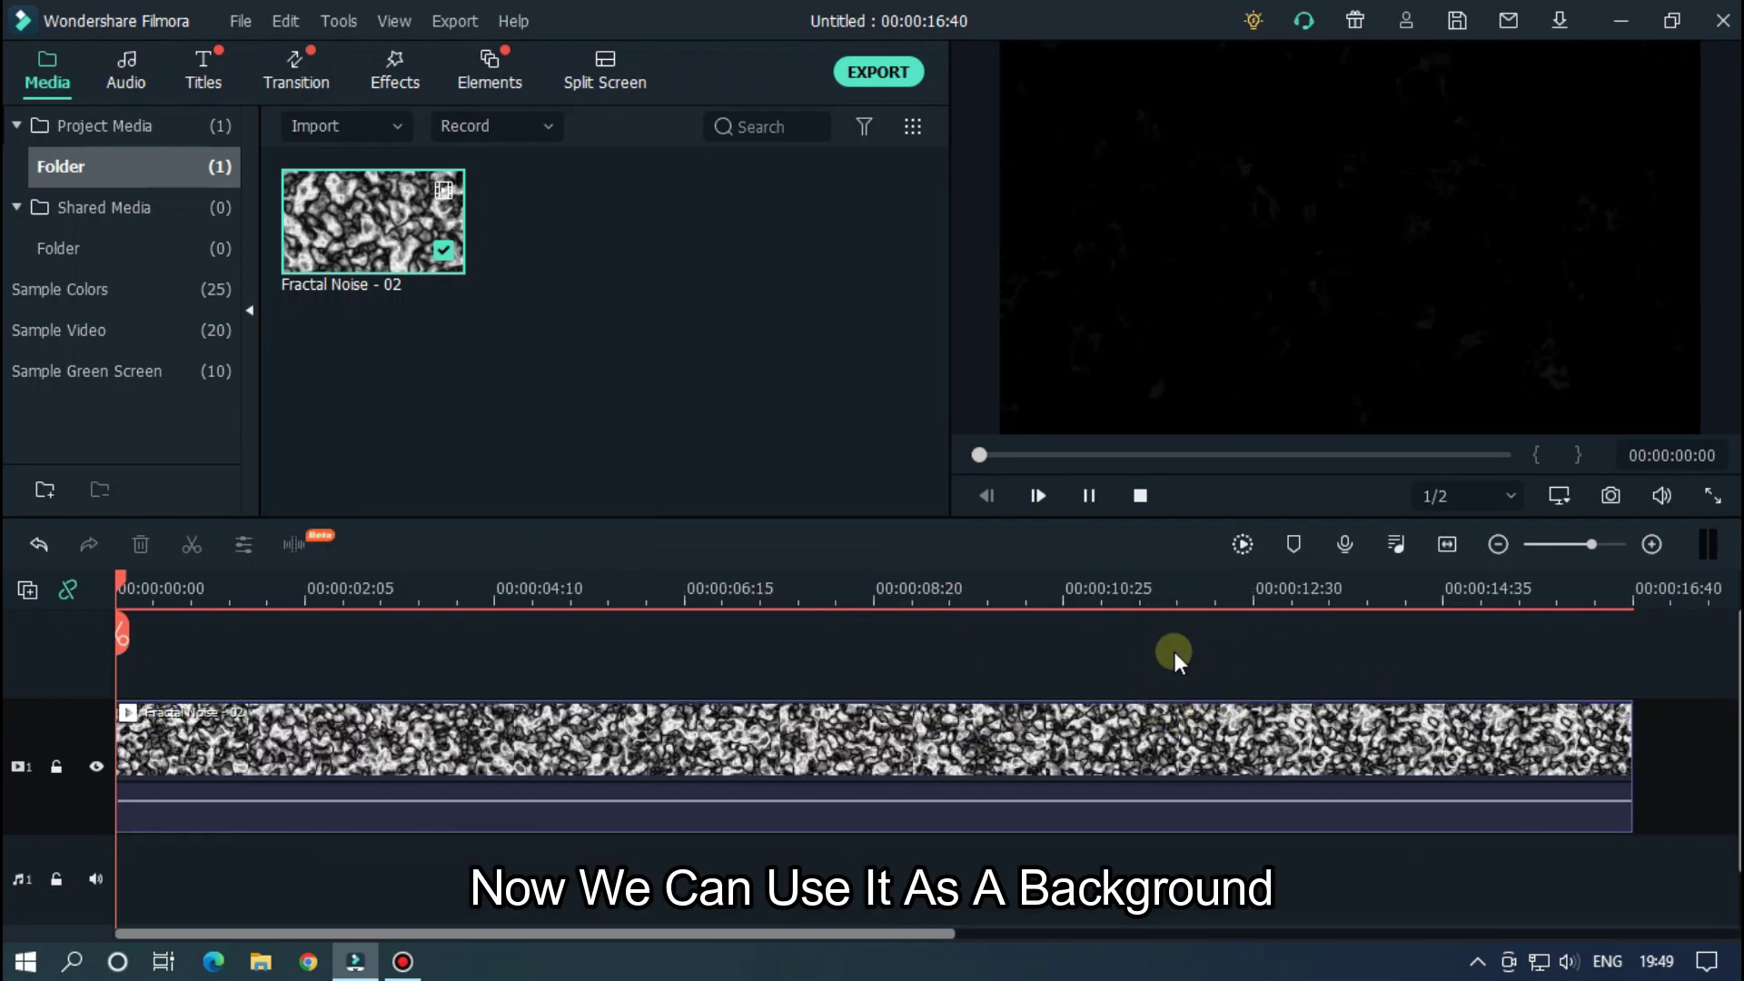
key(space)
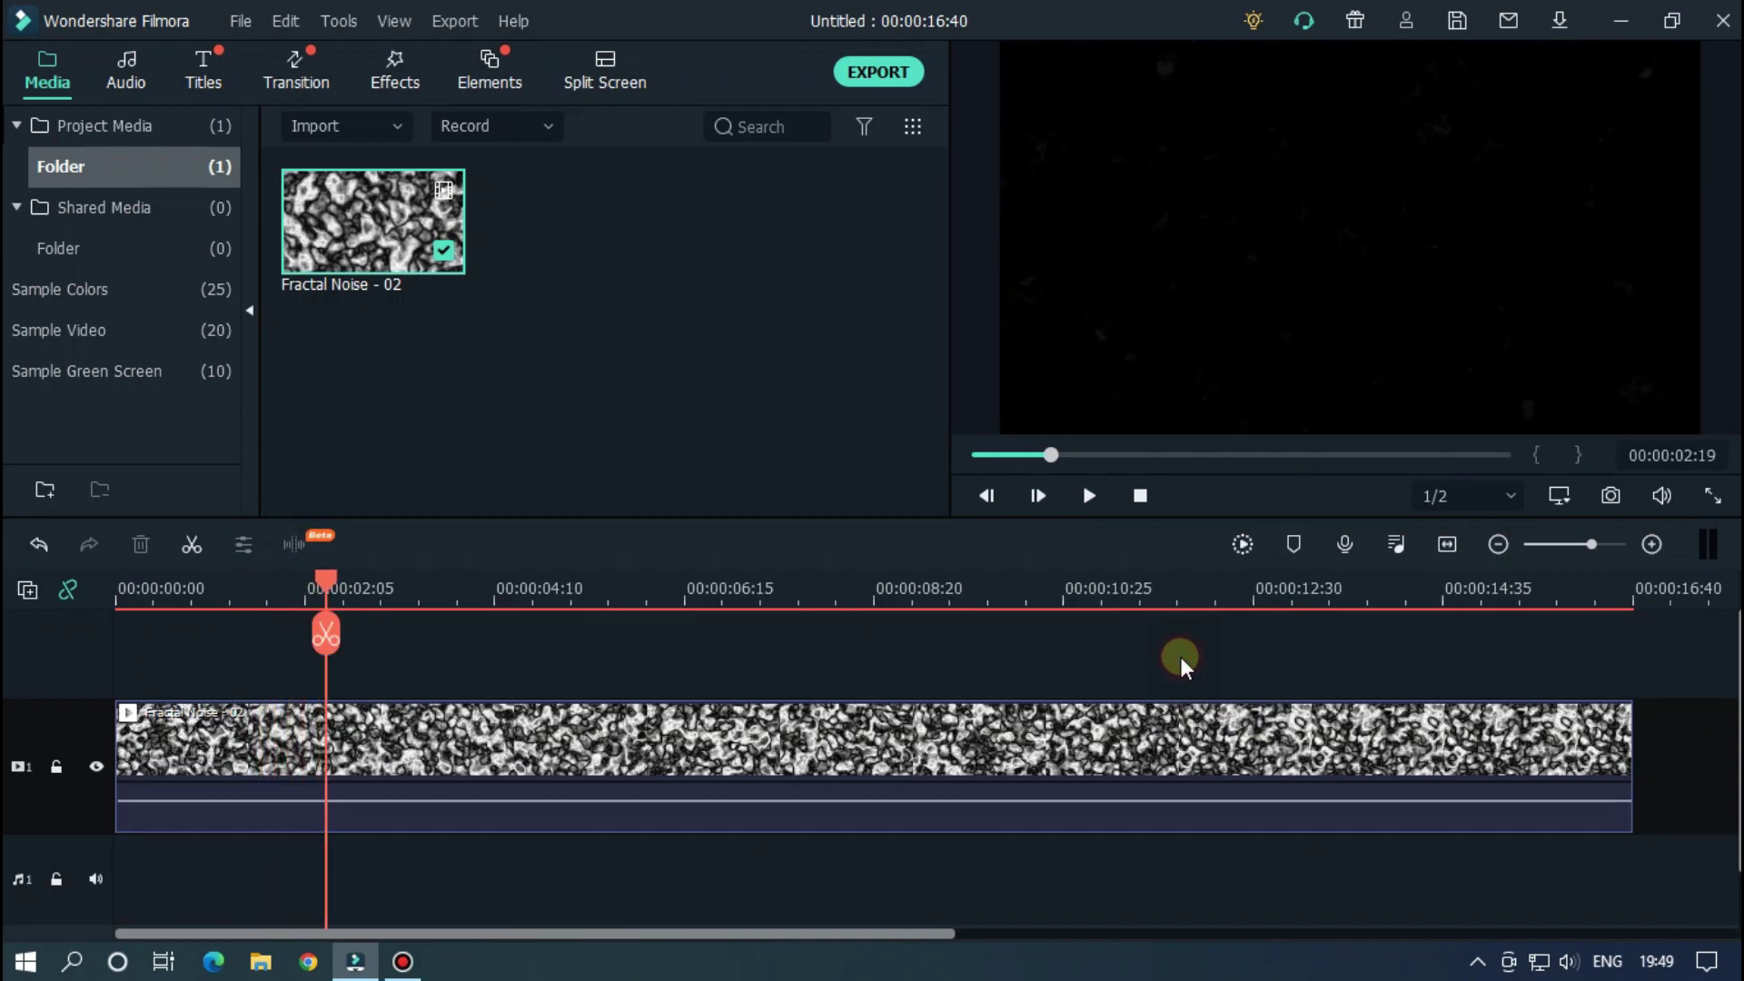
- Speed up the noise clip so it ends exactly at the 5-second mark
click(718, 590)
drag(720, 592, 571, 588)
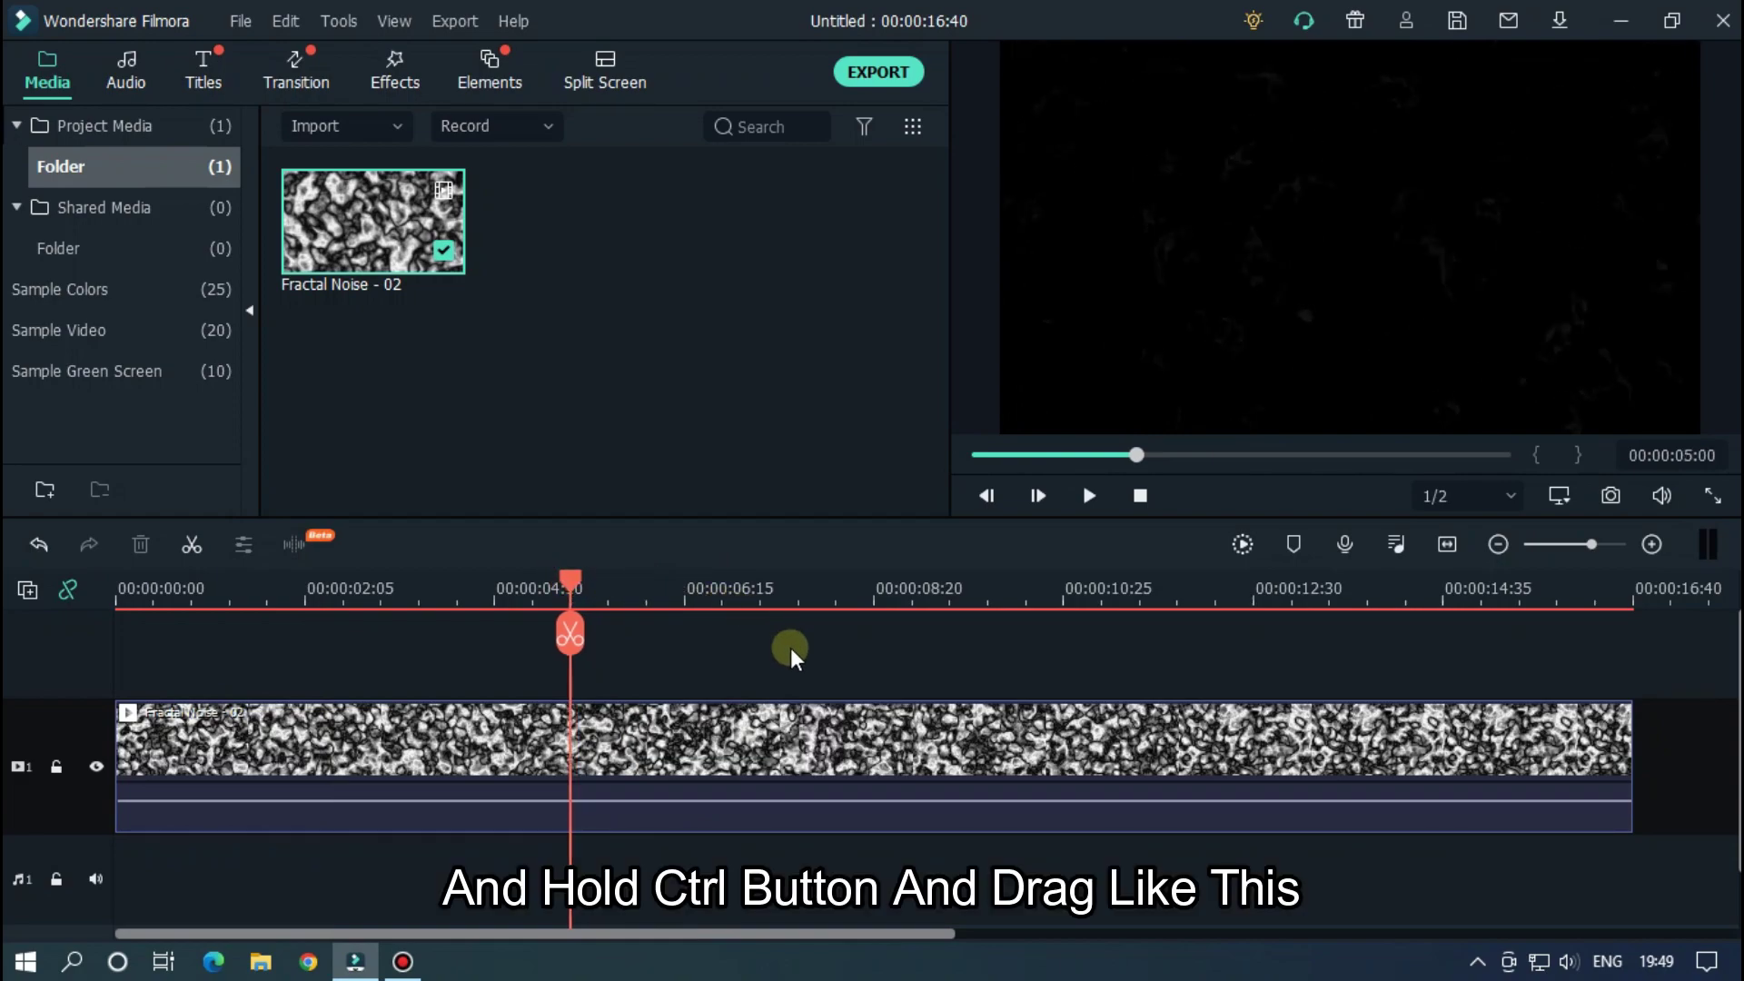
drag(940, 766, 1011, 767)
drag(1528, 767, 561, 712)
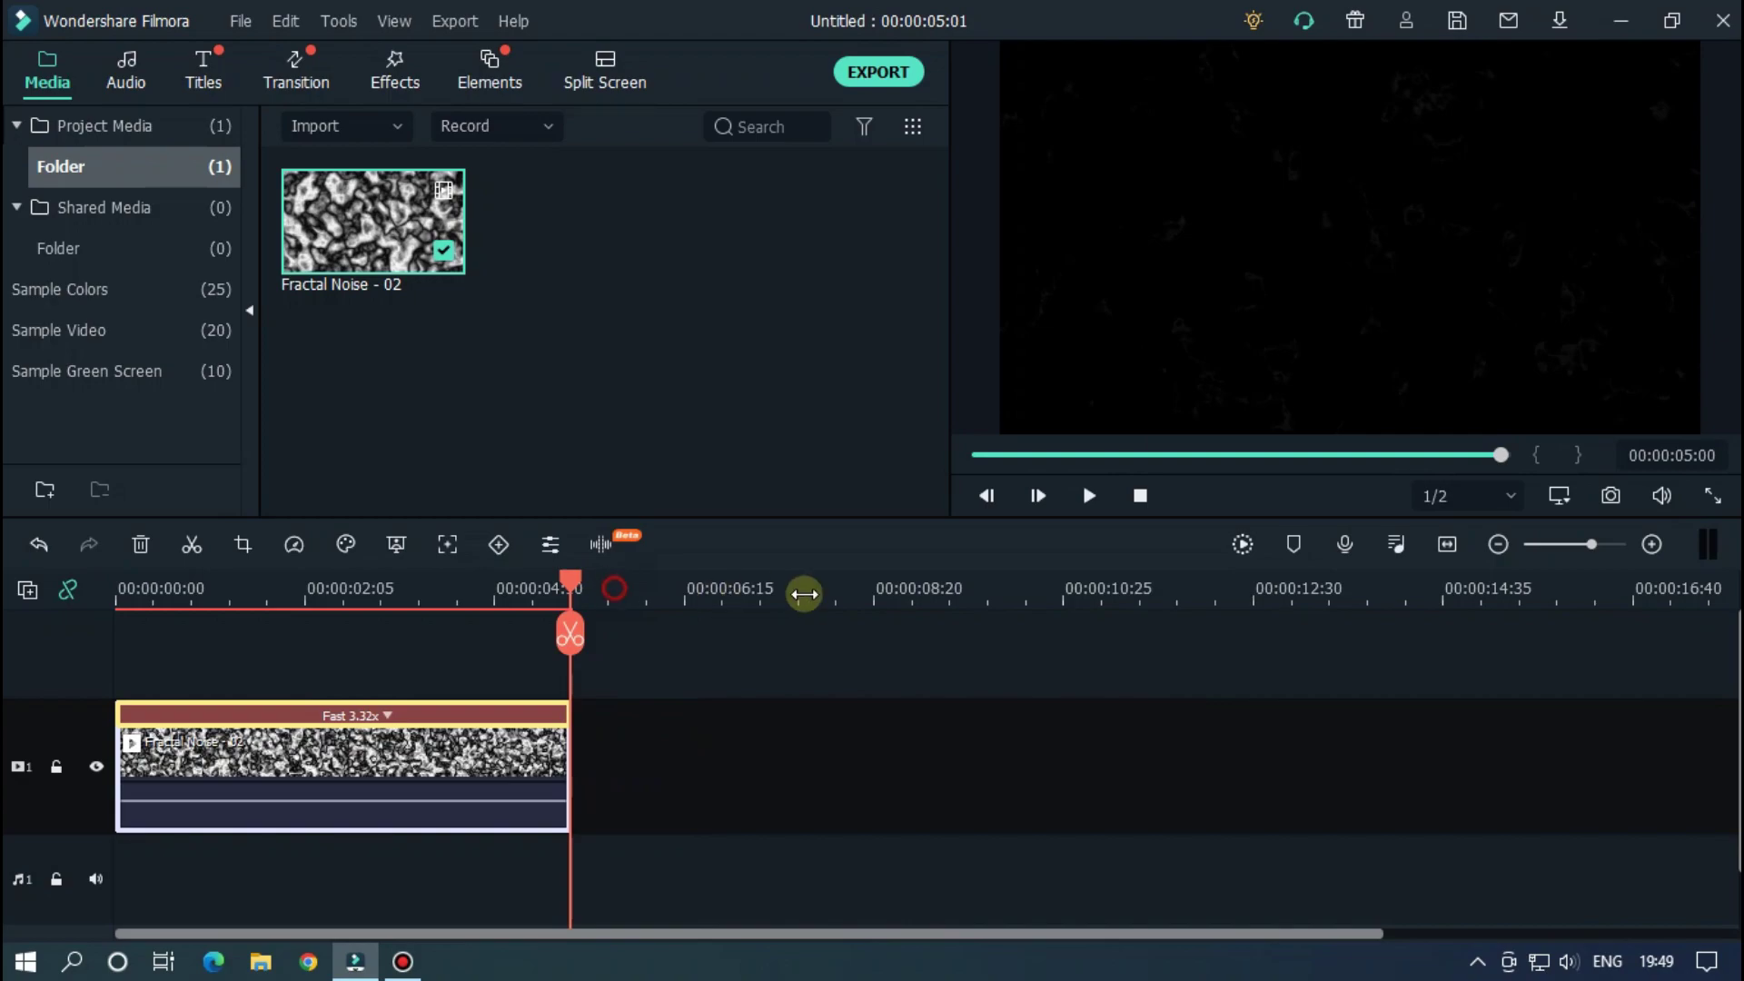
scroll(802, 591, up, 3)
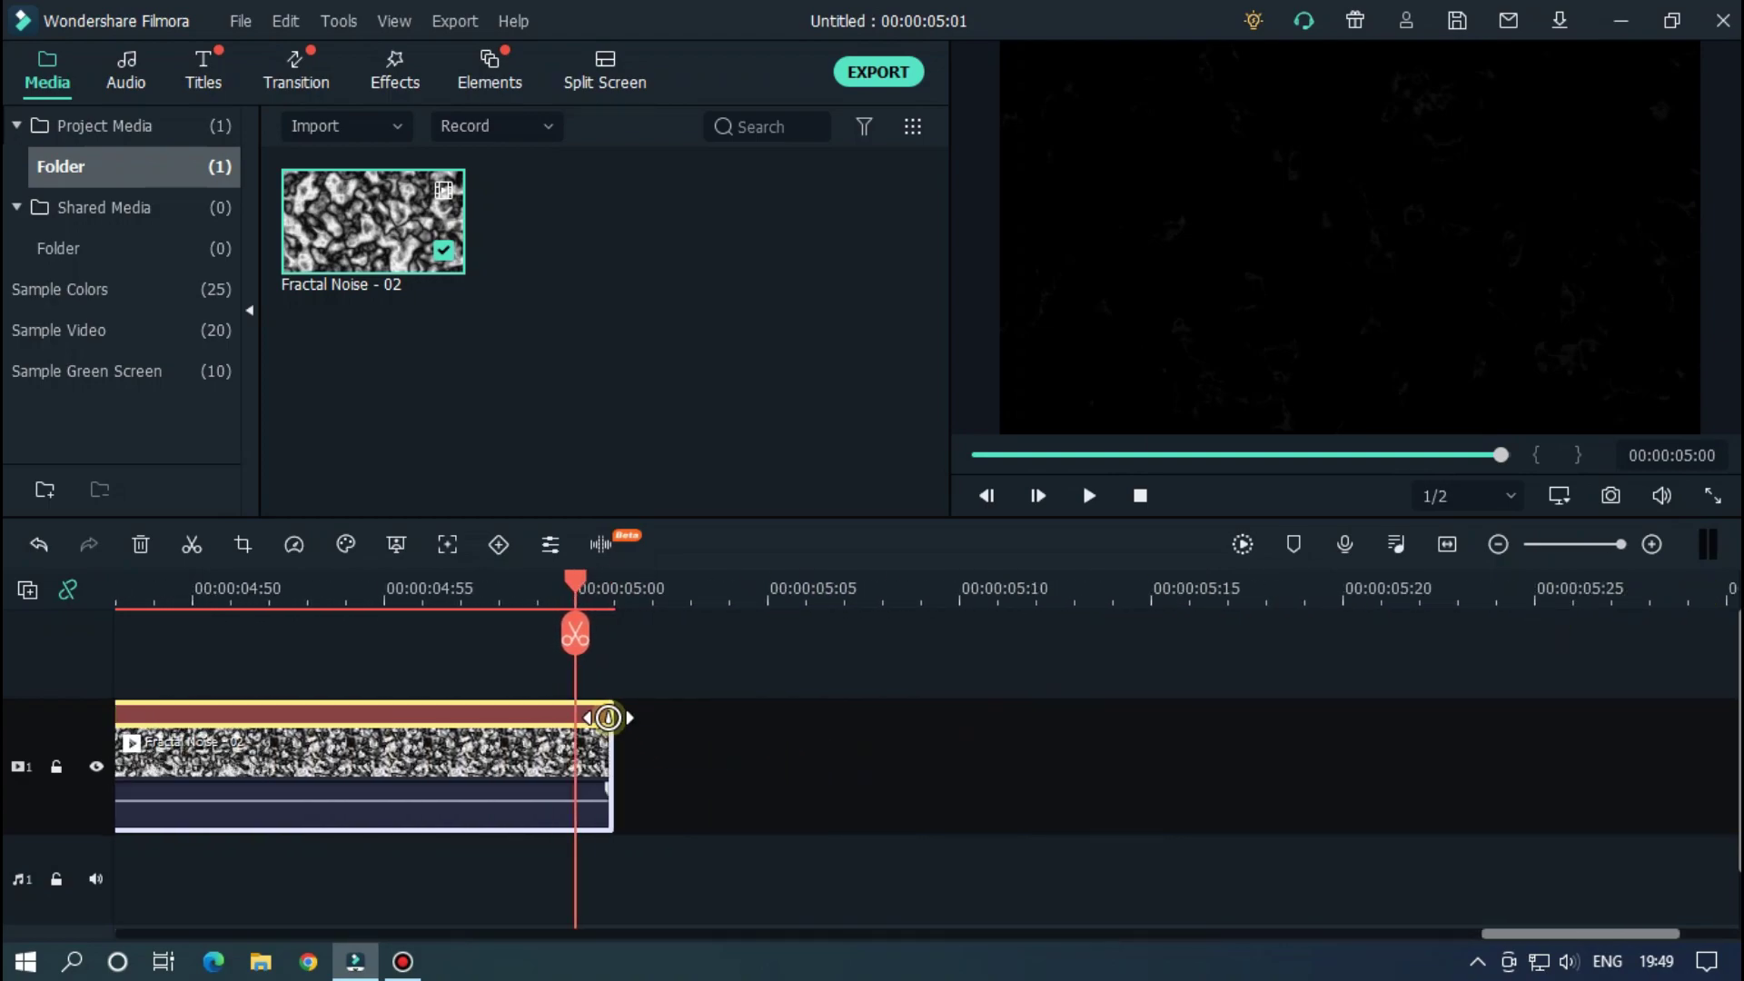
drag(565, 702, 545, 701)
scroll(759, 586, down, 2)
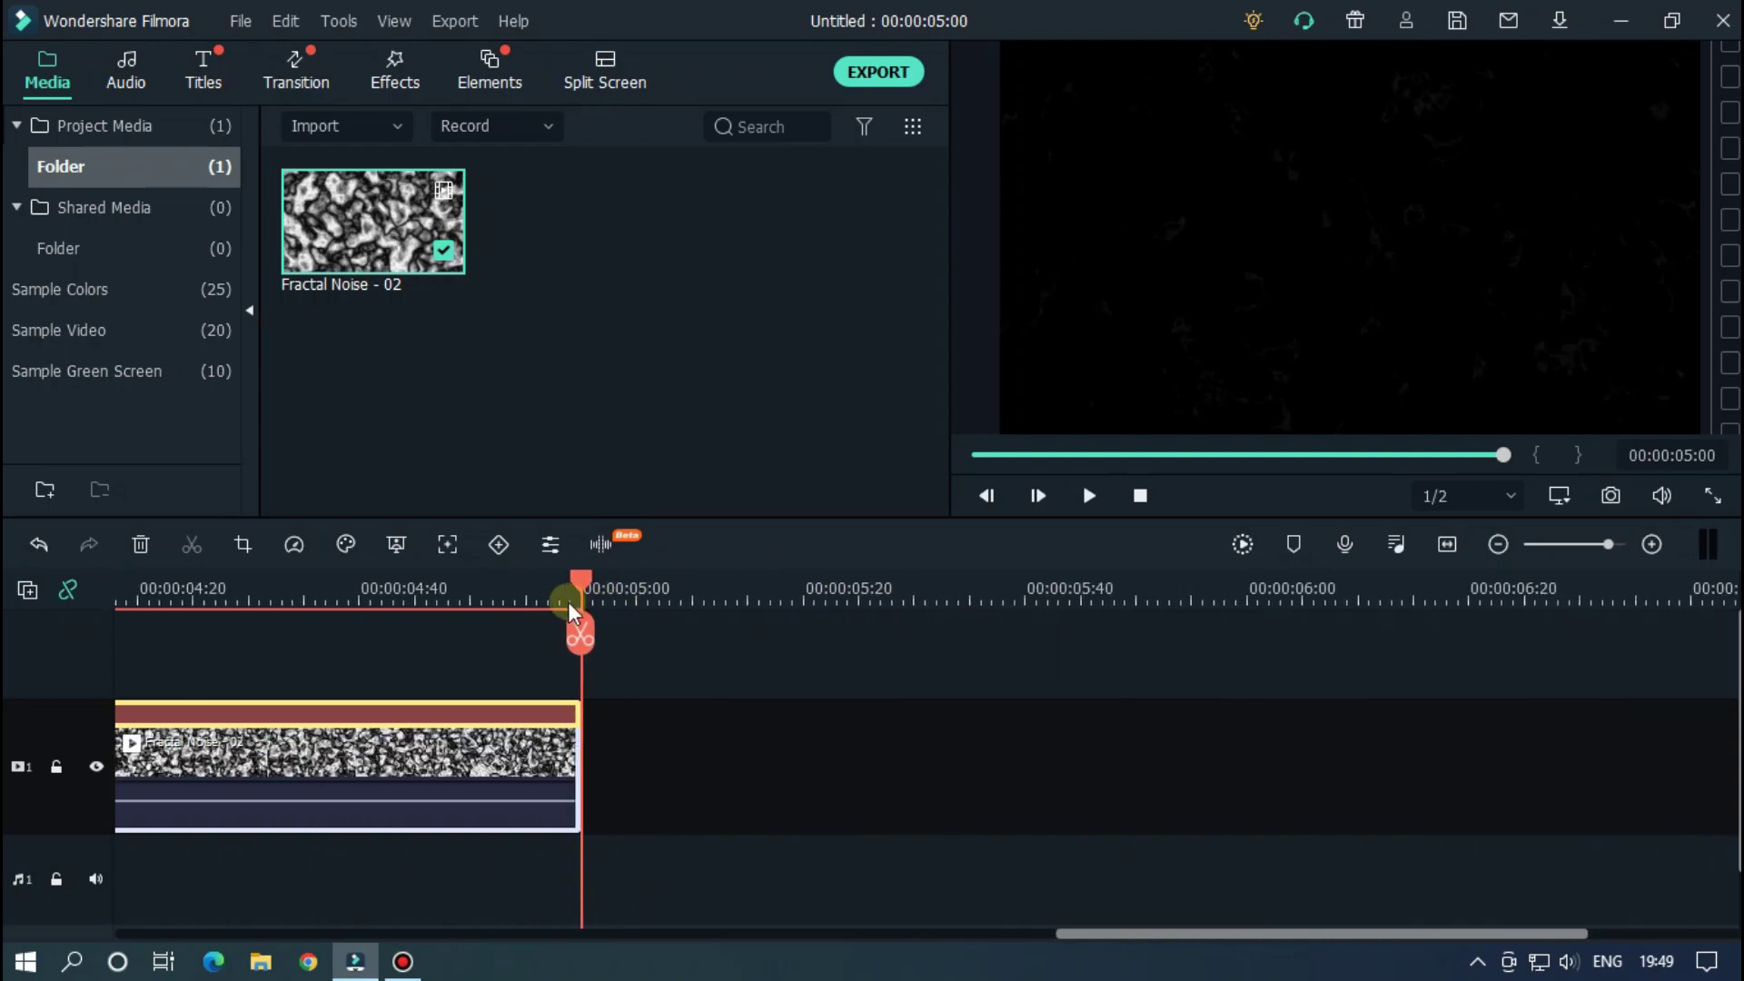
drag(578, 606, 7, 765)
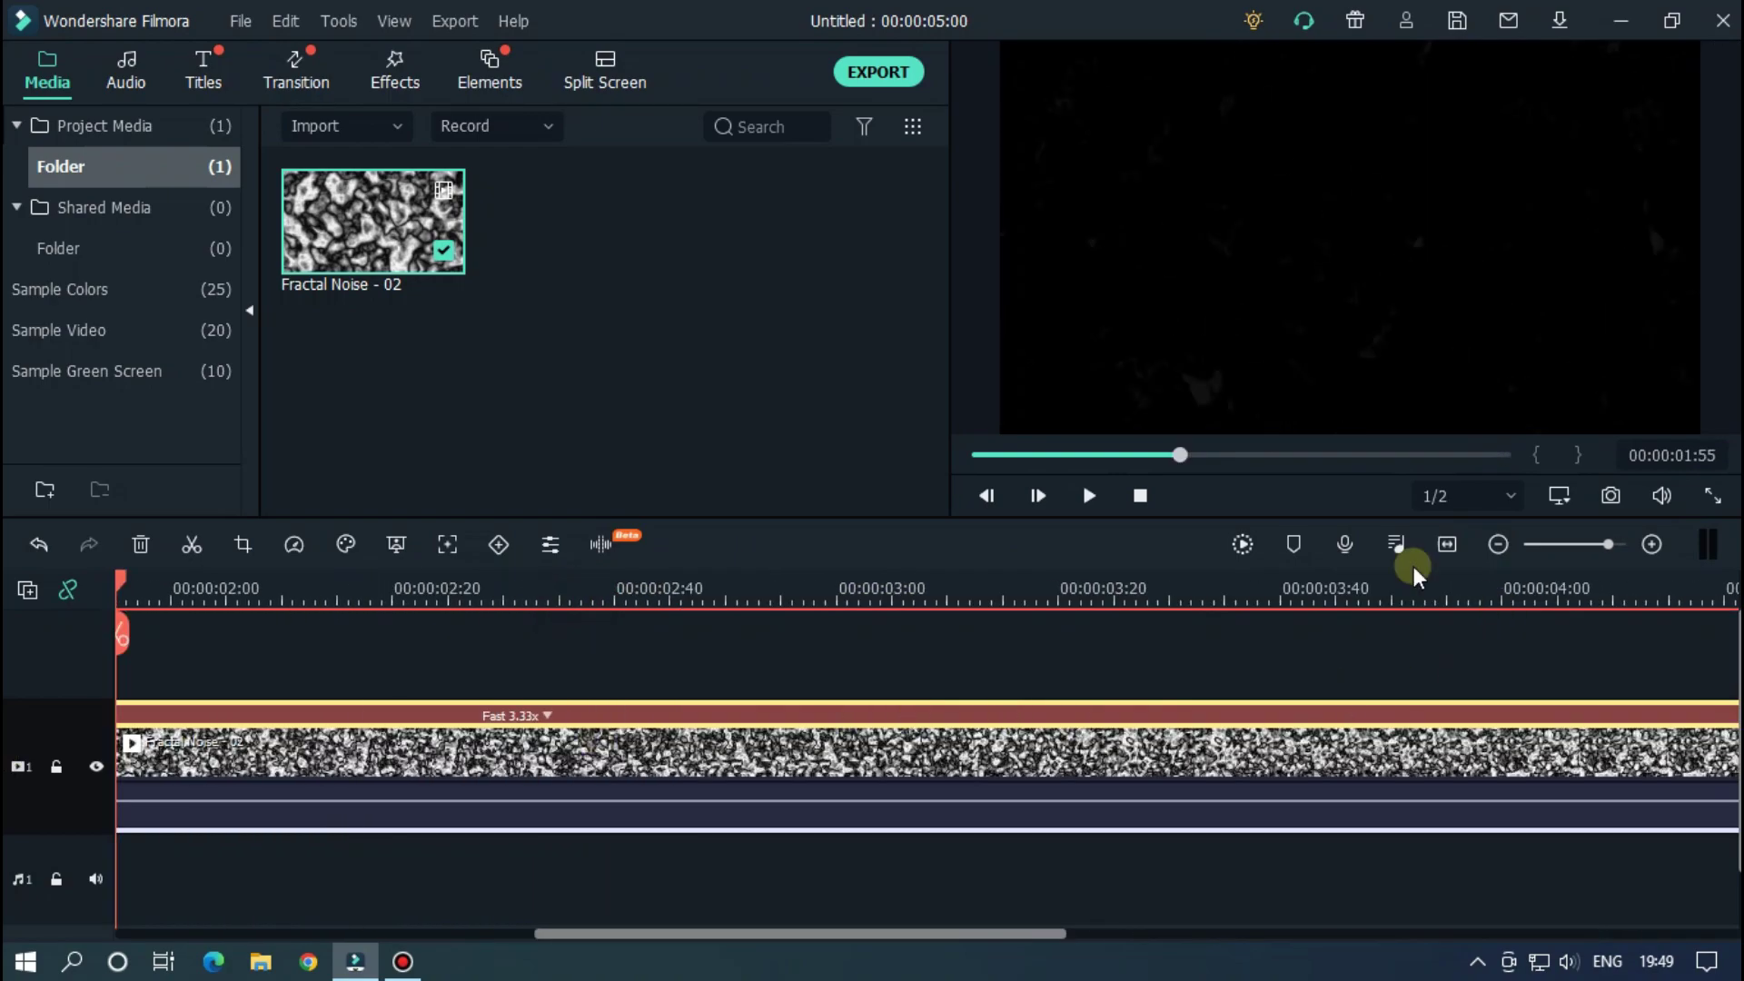
- Fit the clip to the timeline view and play the background from the start
click(1443, 547)
key(Home)
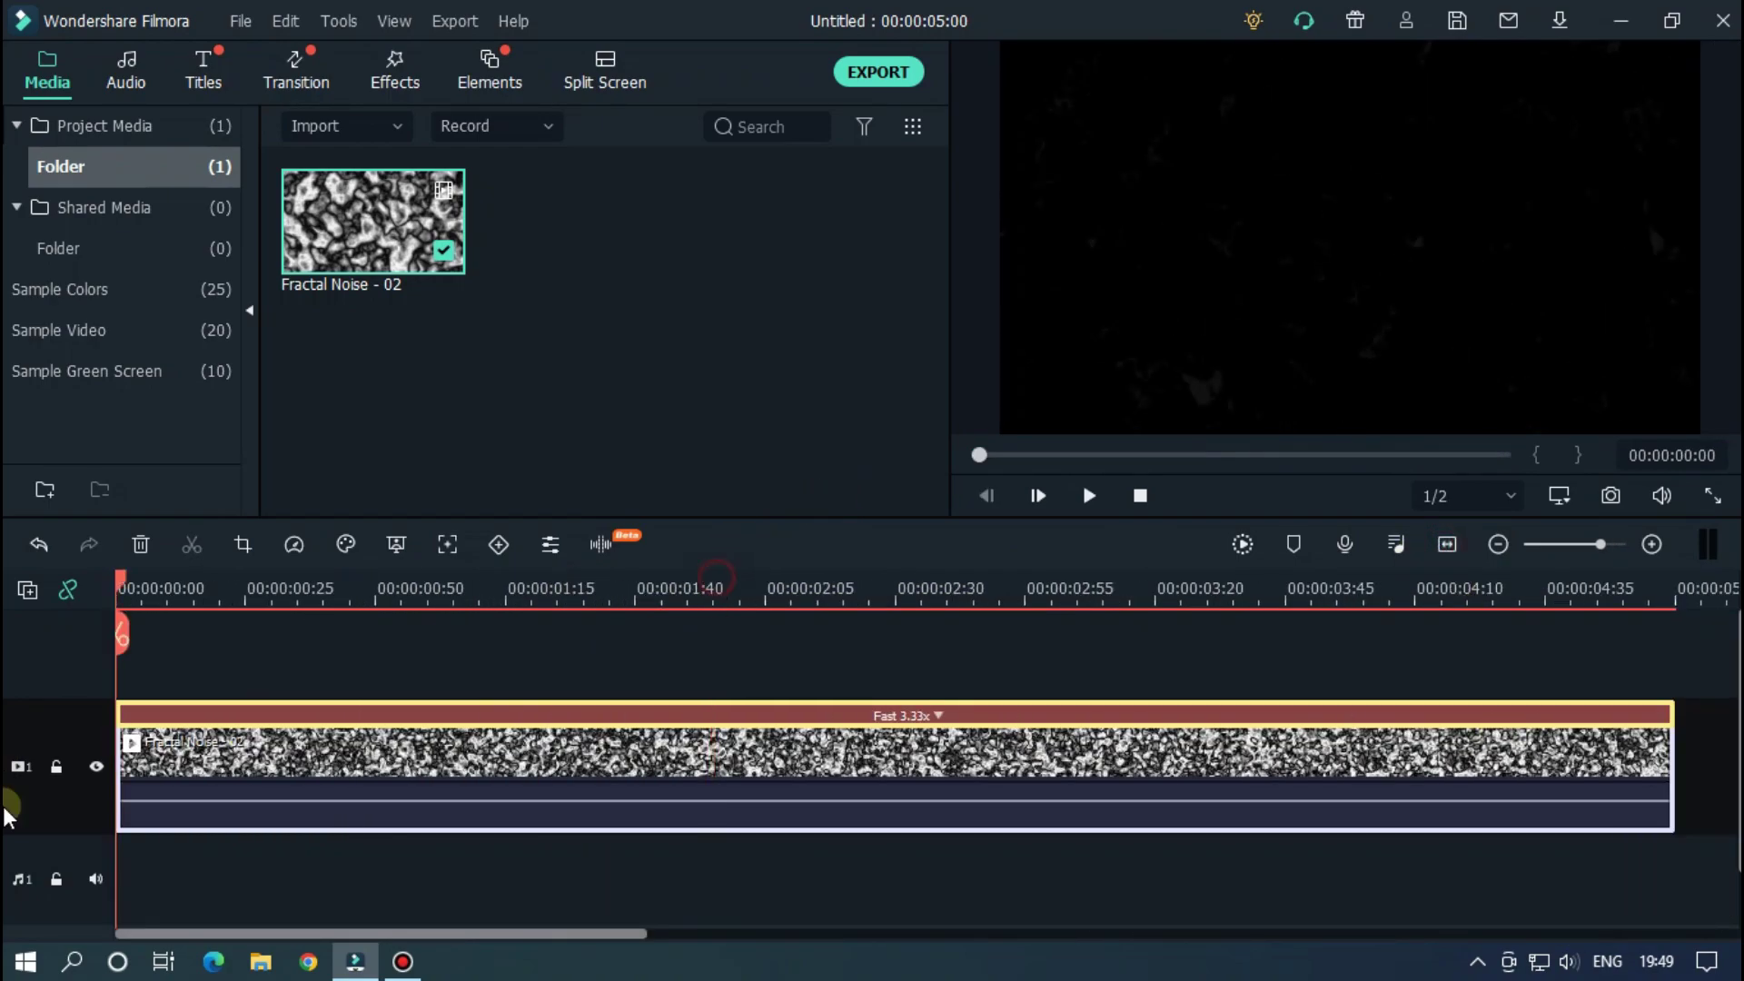
click(950, 669)
key(space)
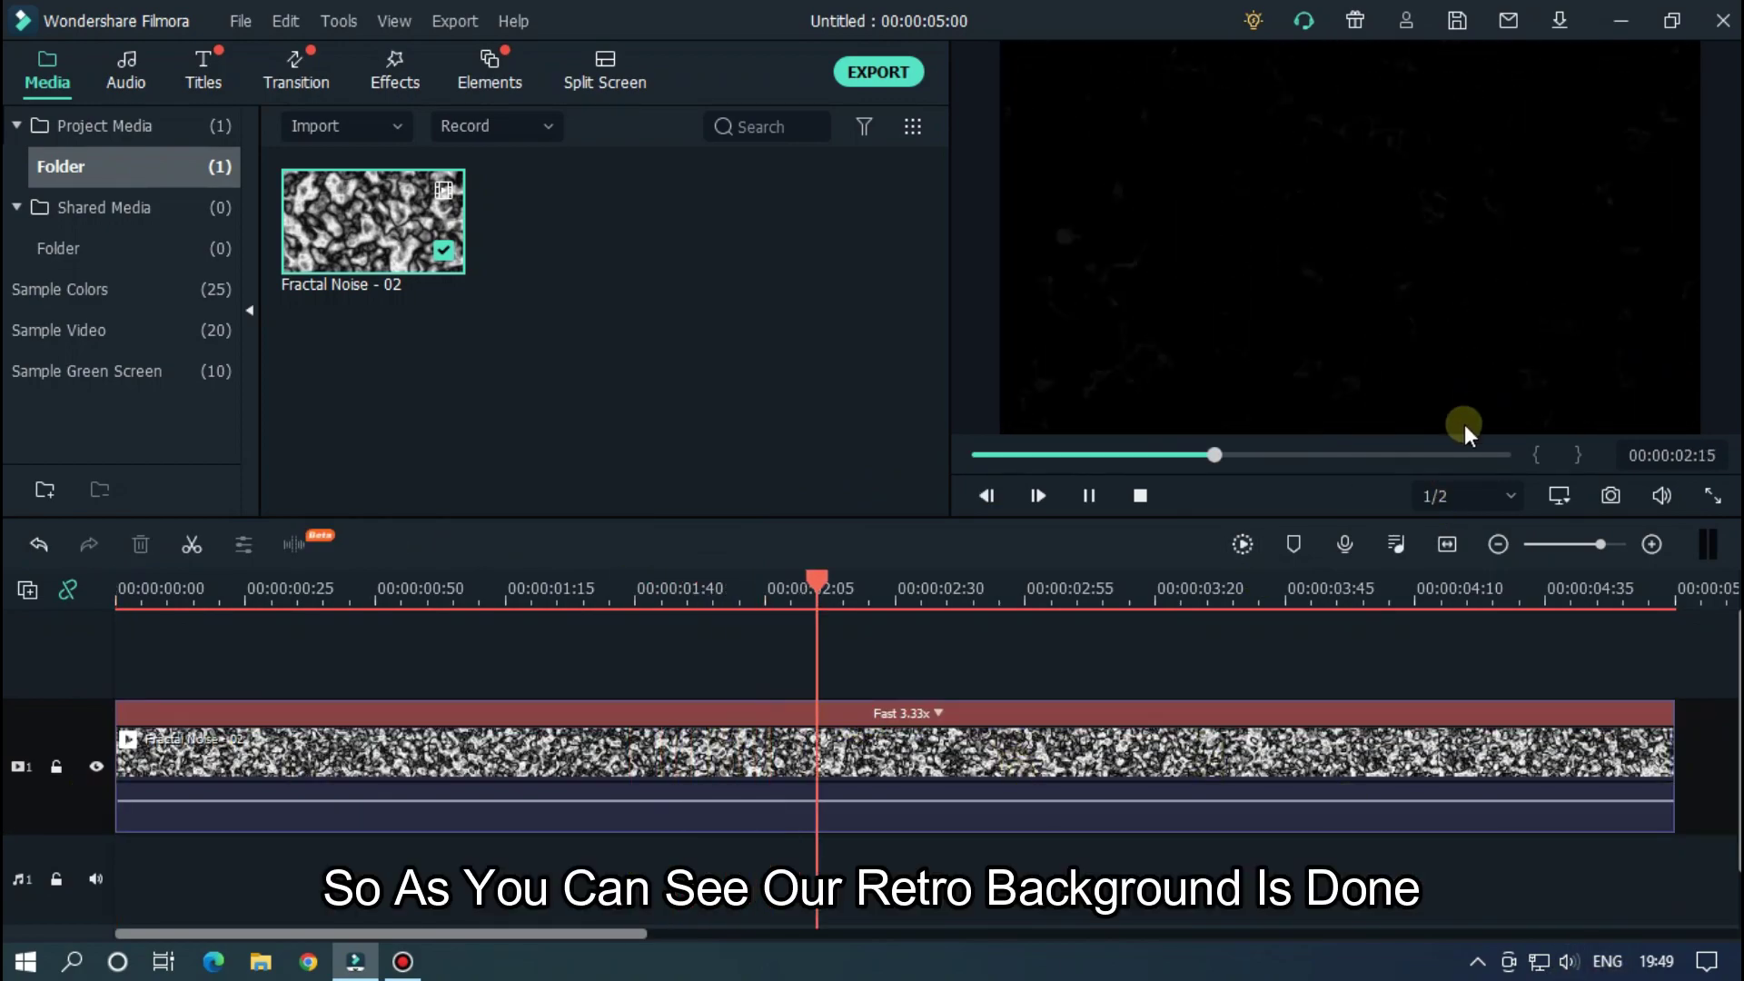
click(1370, 690)
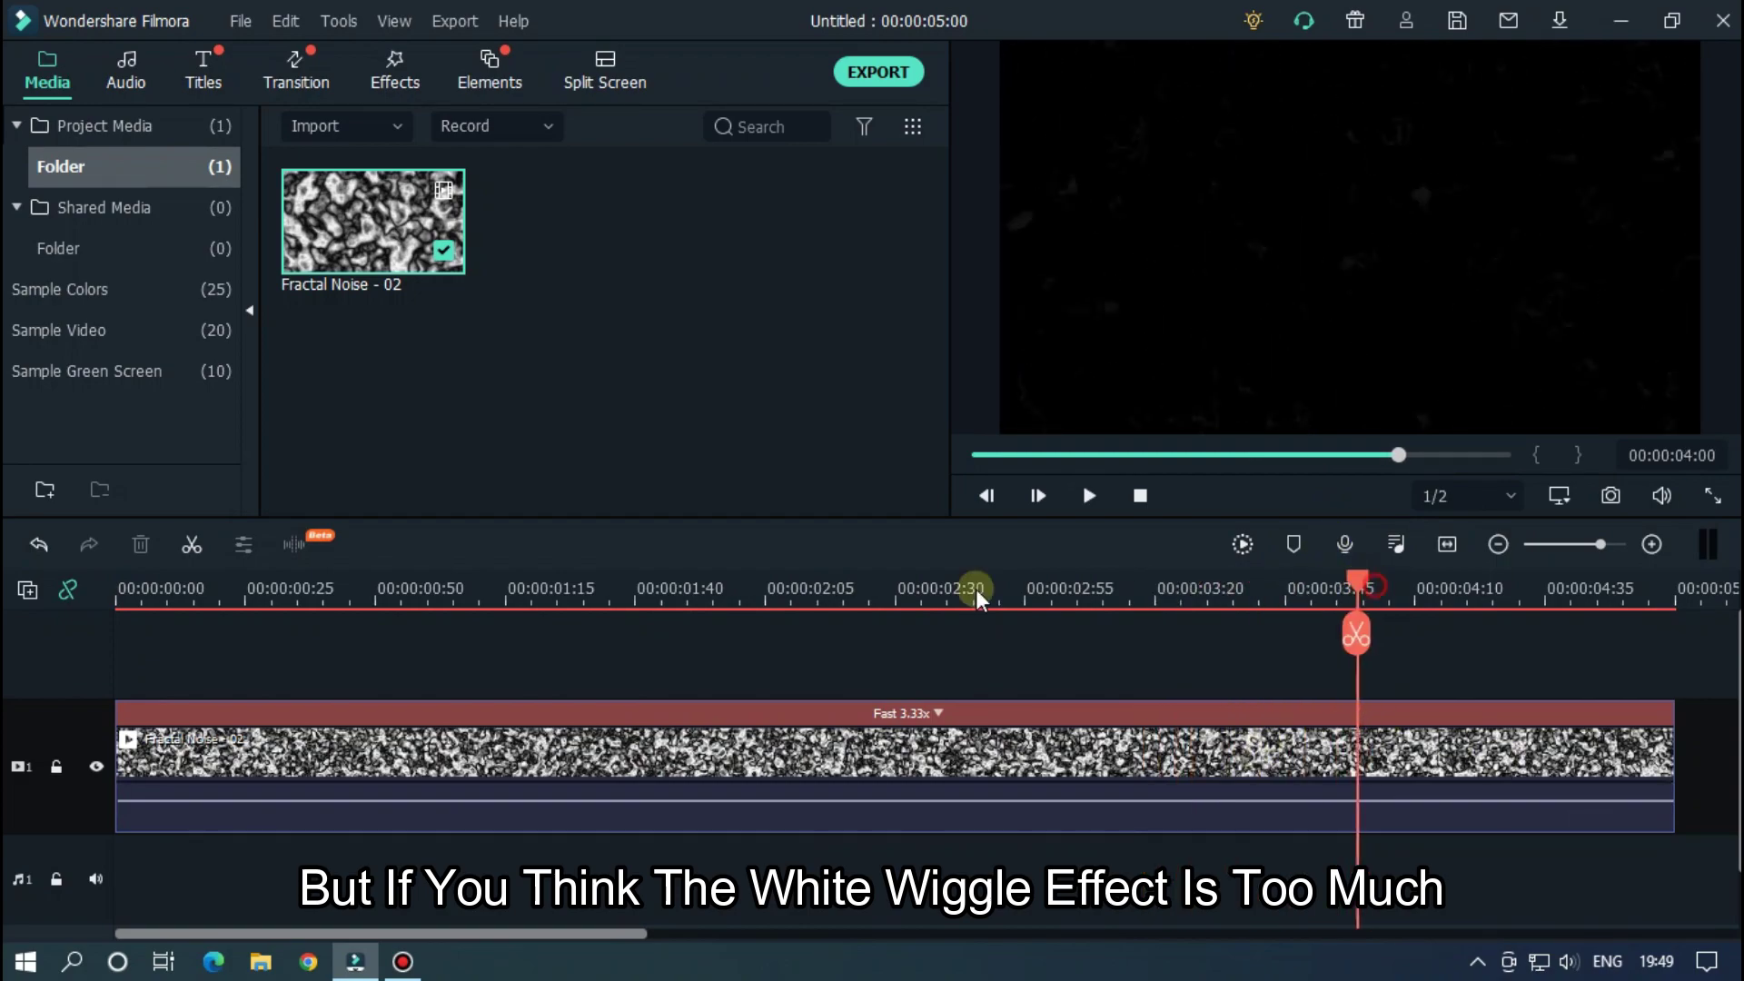
key(Home)
- Reopen the noise clip's Color Correction Light settings and apply them with Blacks at -100
click(745, 730)
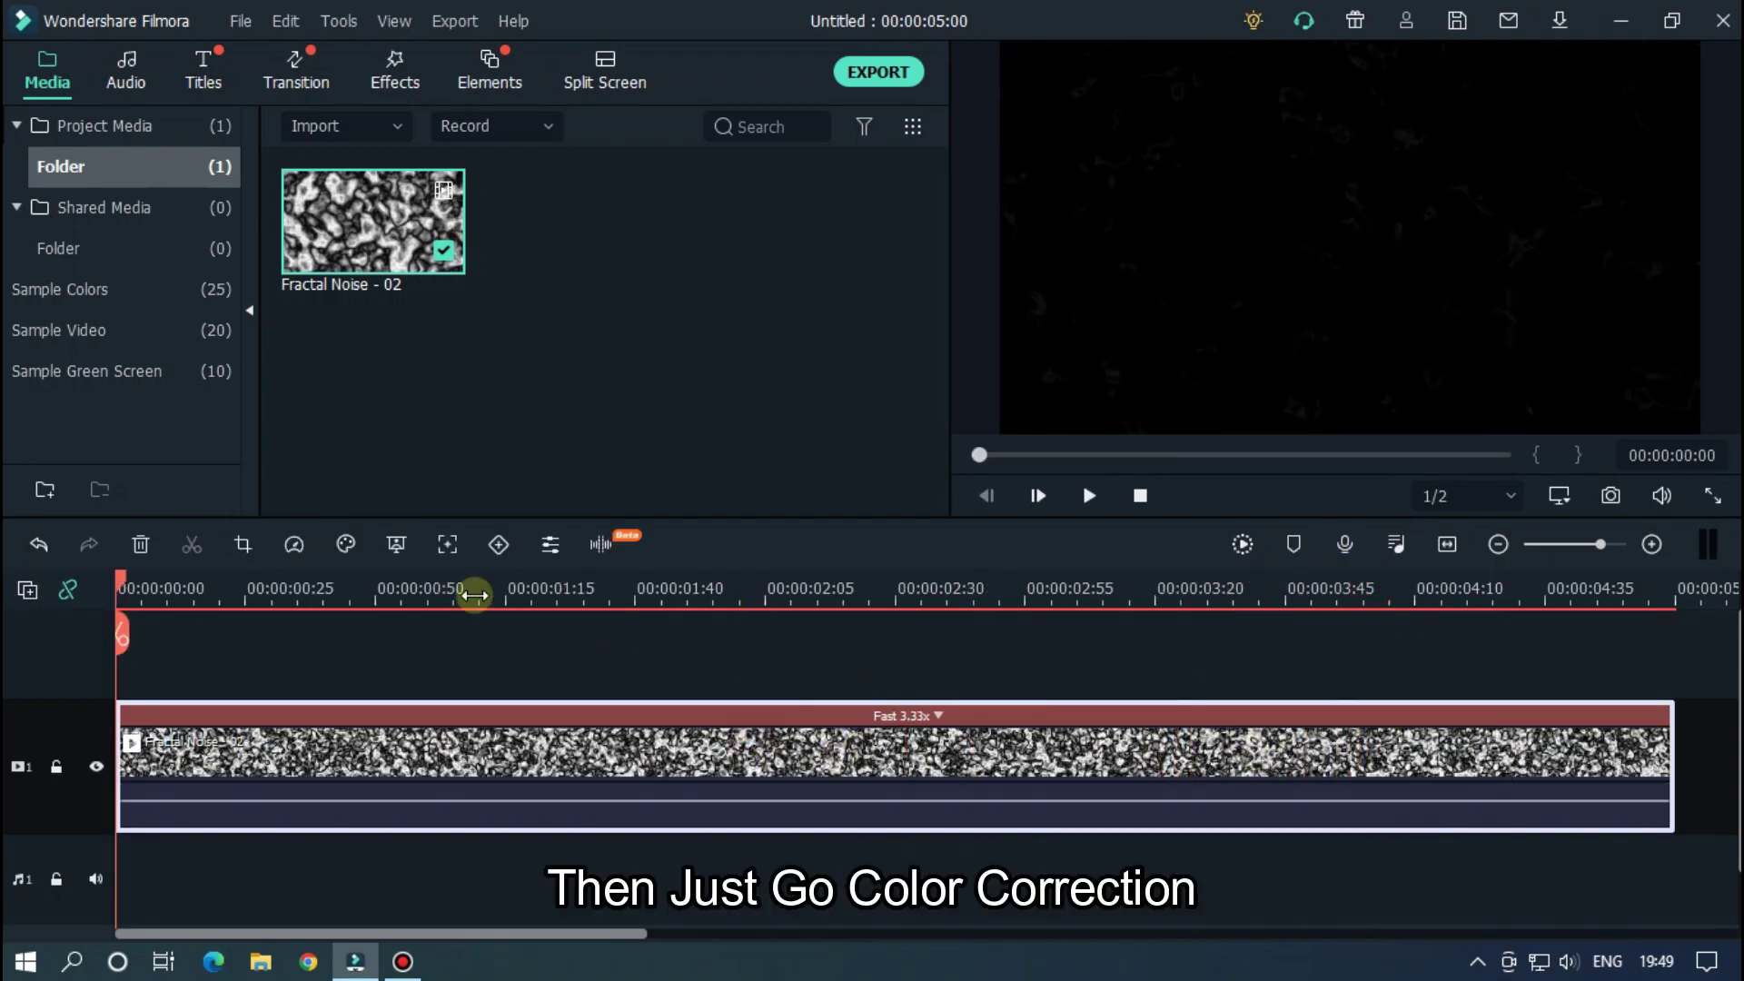
click(345, 544)
click(407, 590)
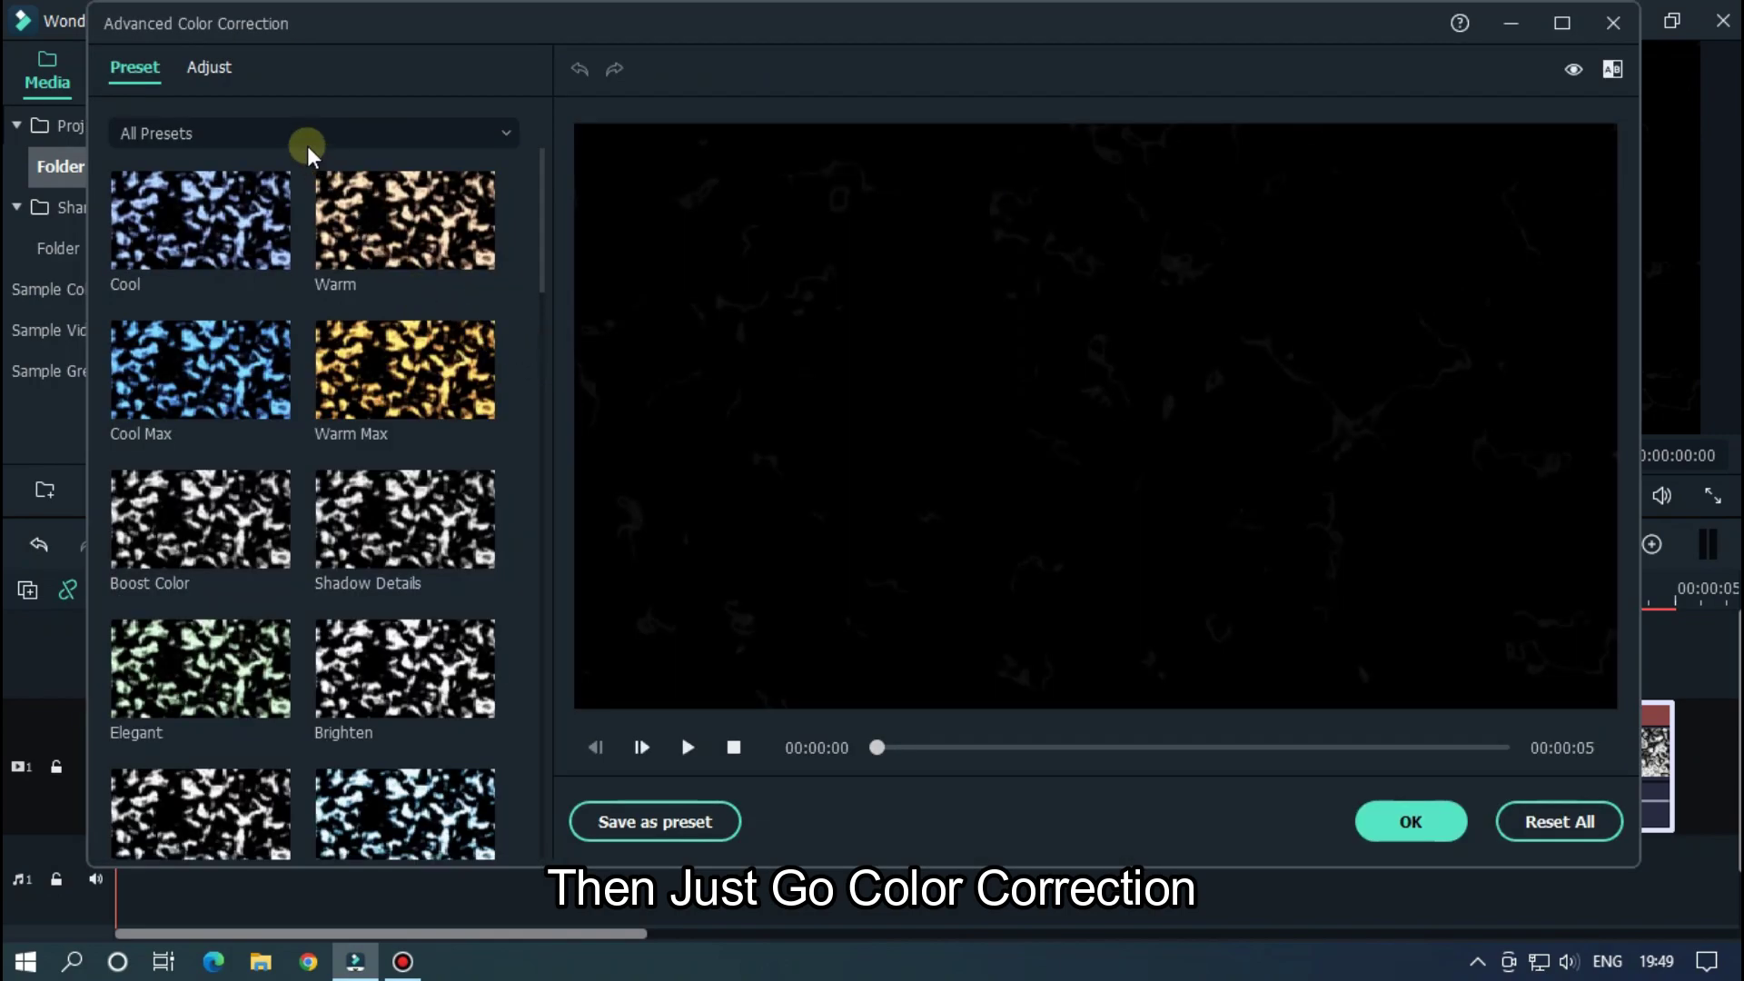
click(210, 68)
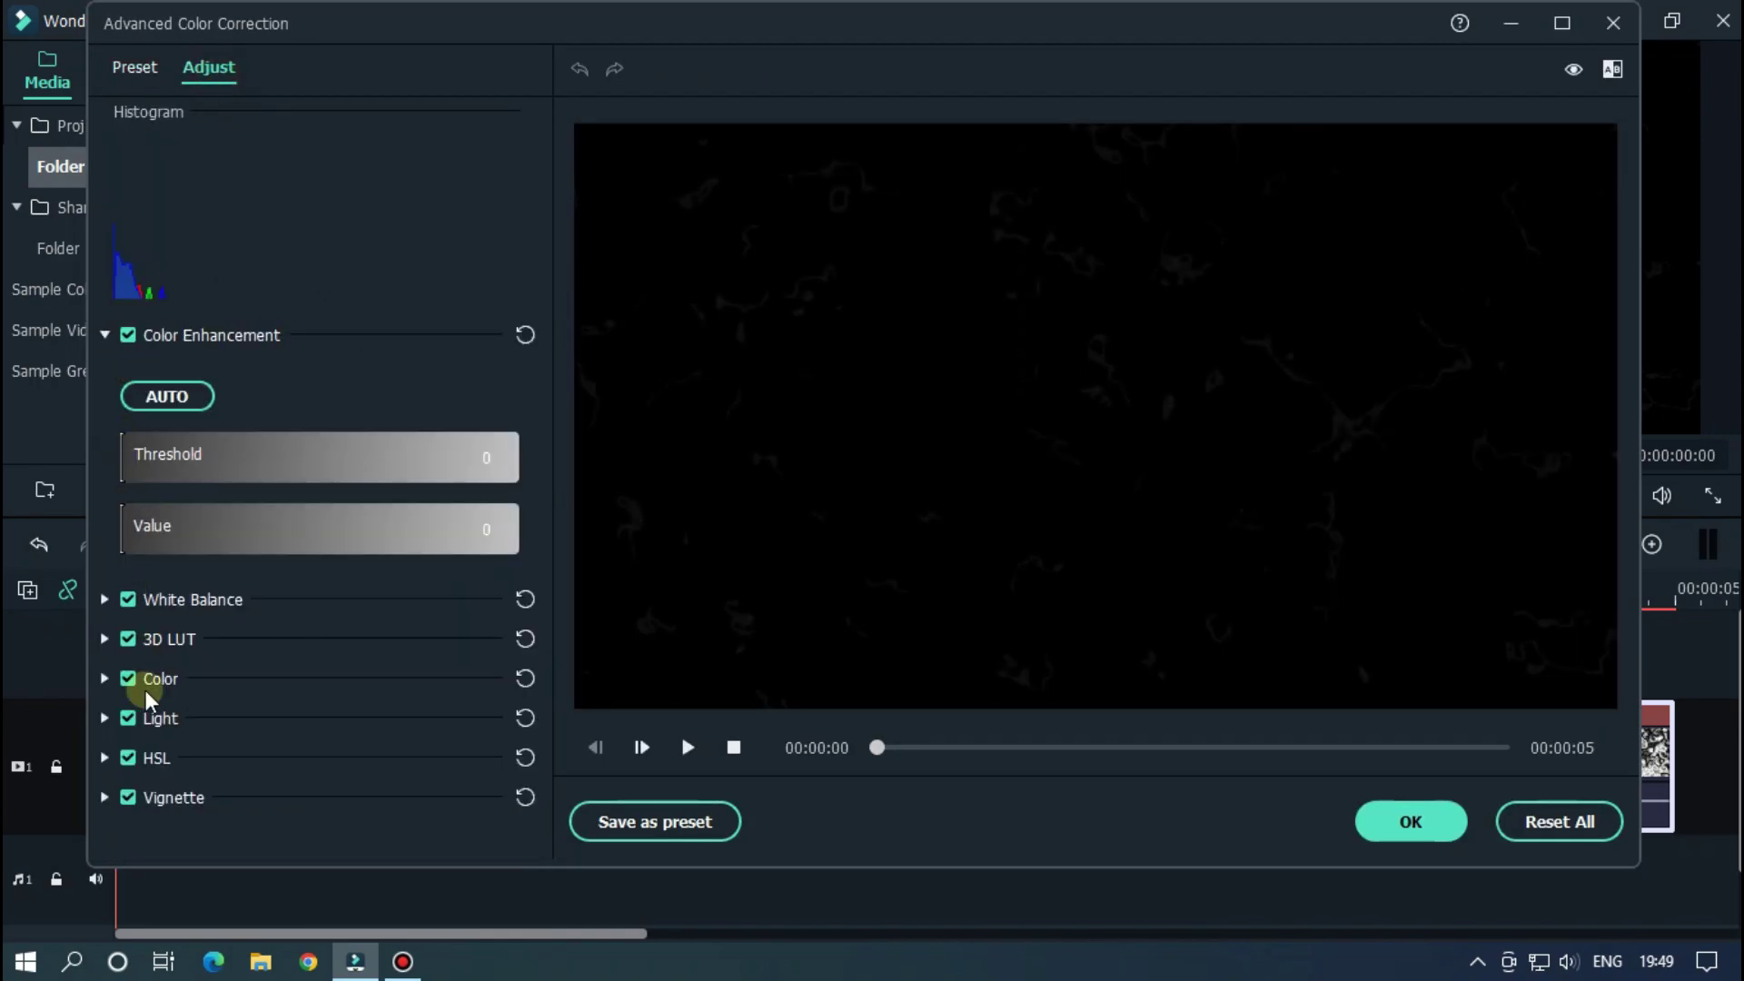
click(105, 718)
scroll(166, 778, down, 3)
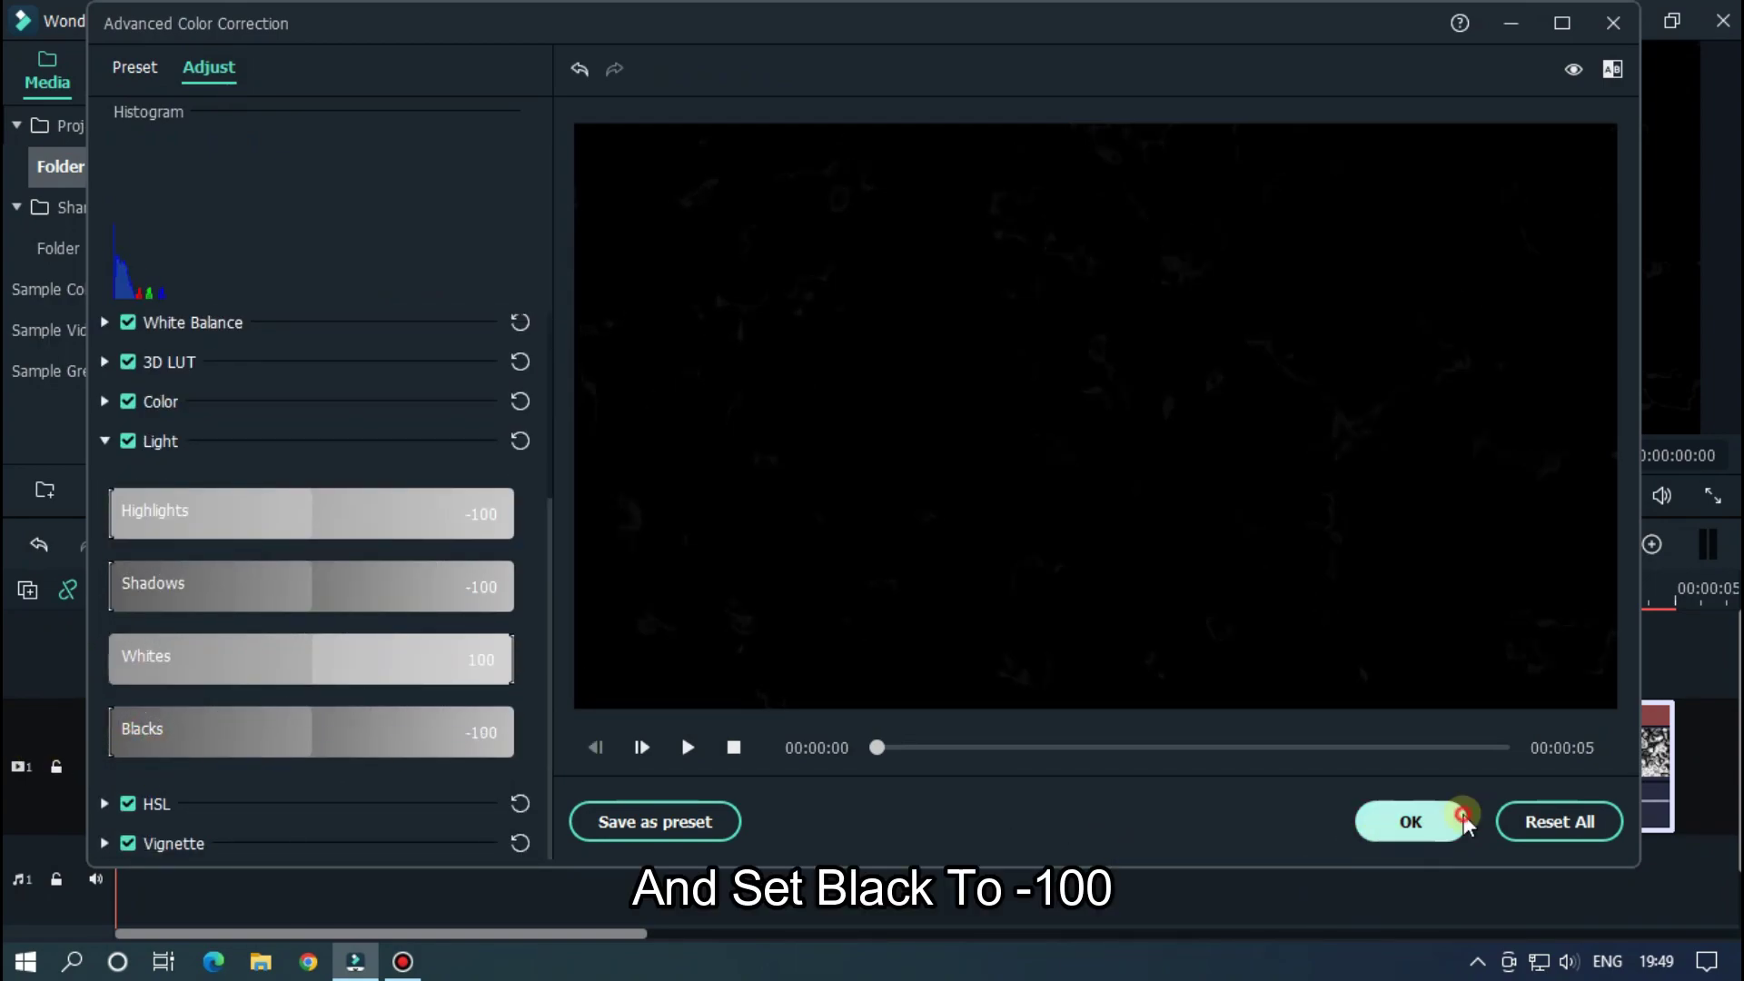
click(1381, 828)
click(1120, 630)
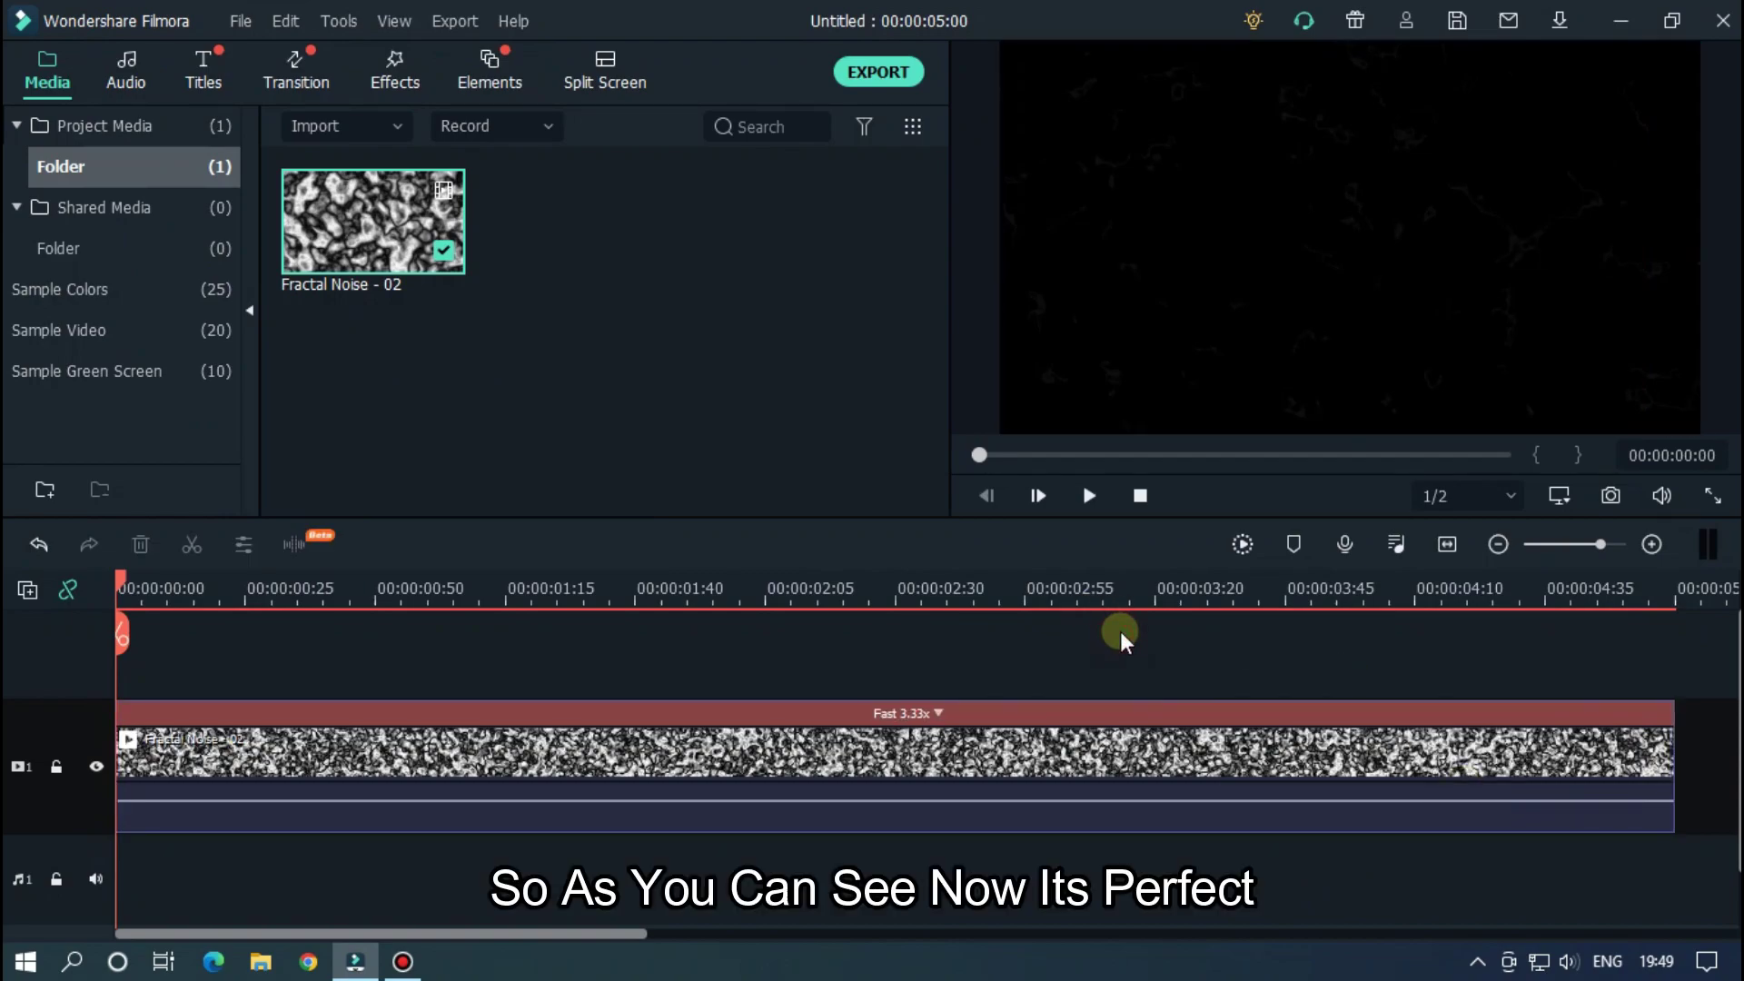
key(space)
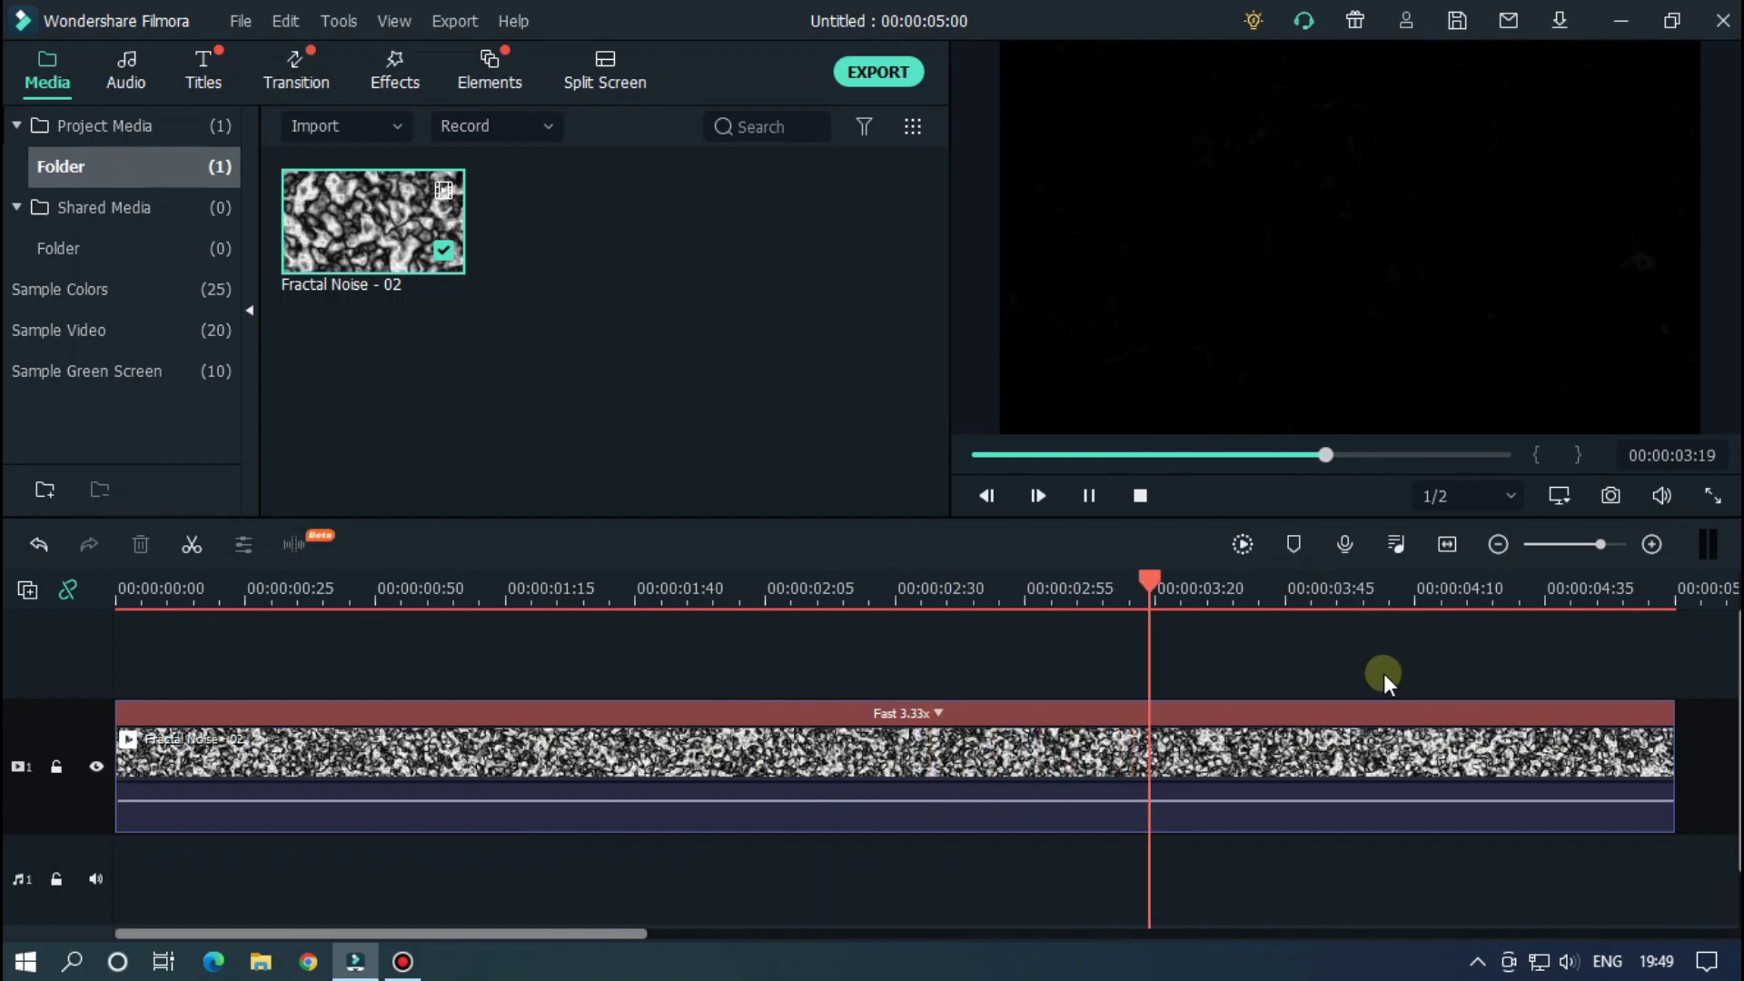
key(space)
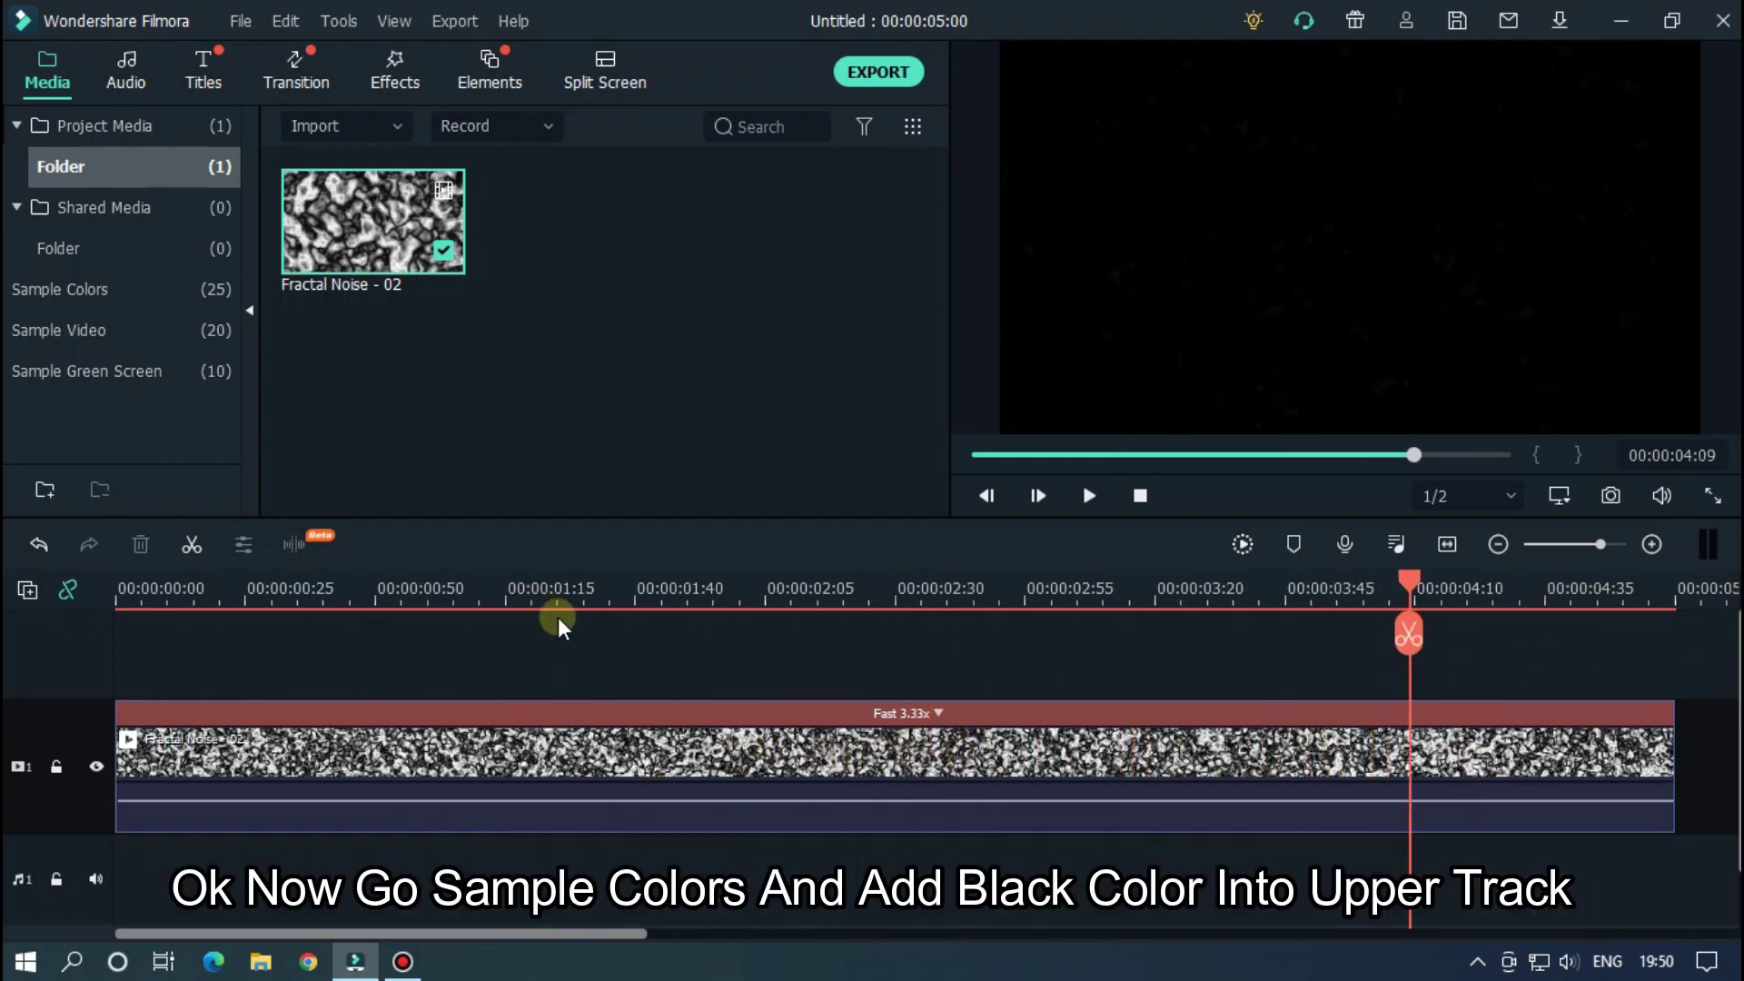
- Add a Black sample colour clip and a Default Title on new tracks above the noise clip
click(115, 291)
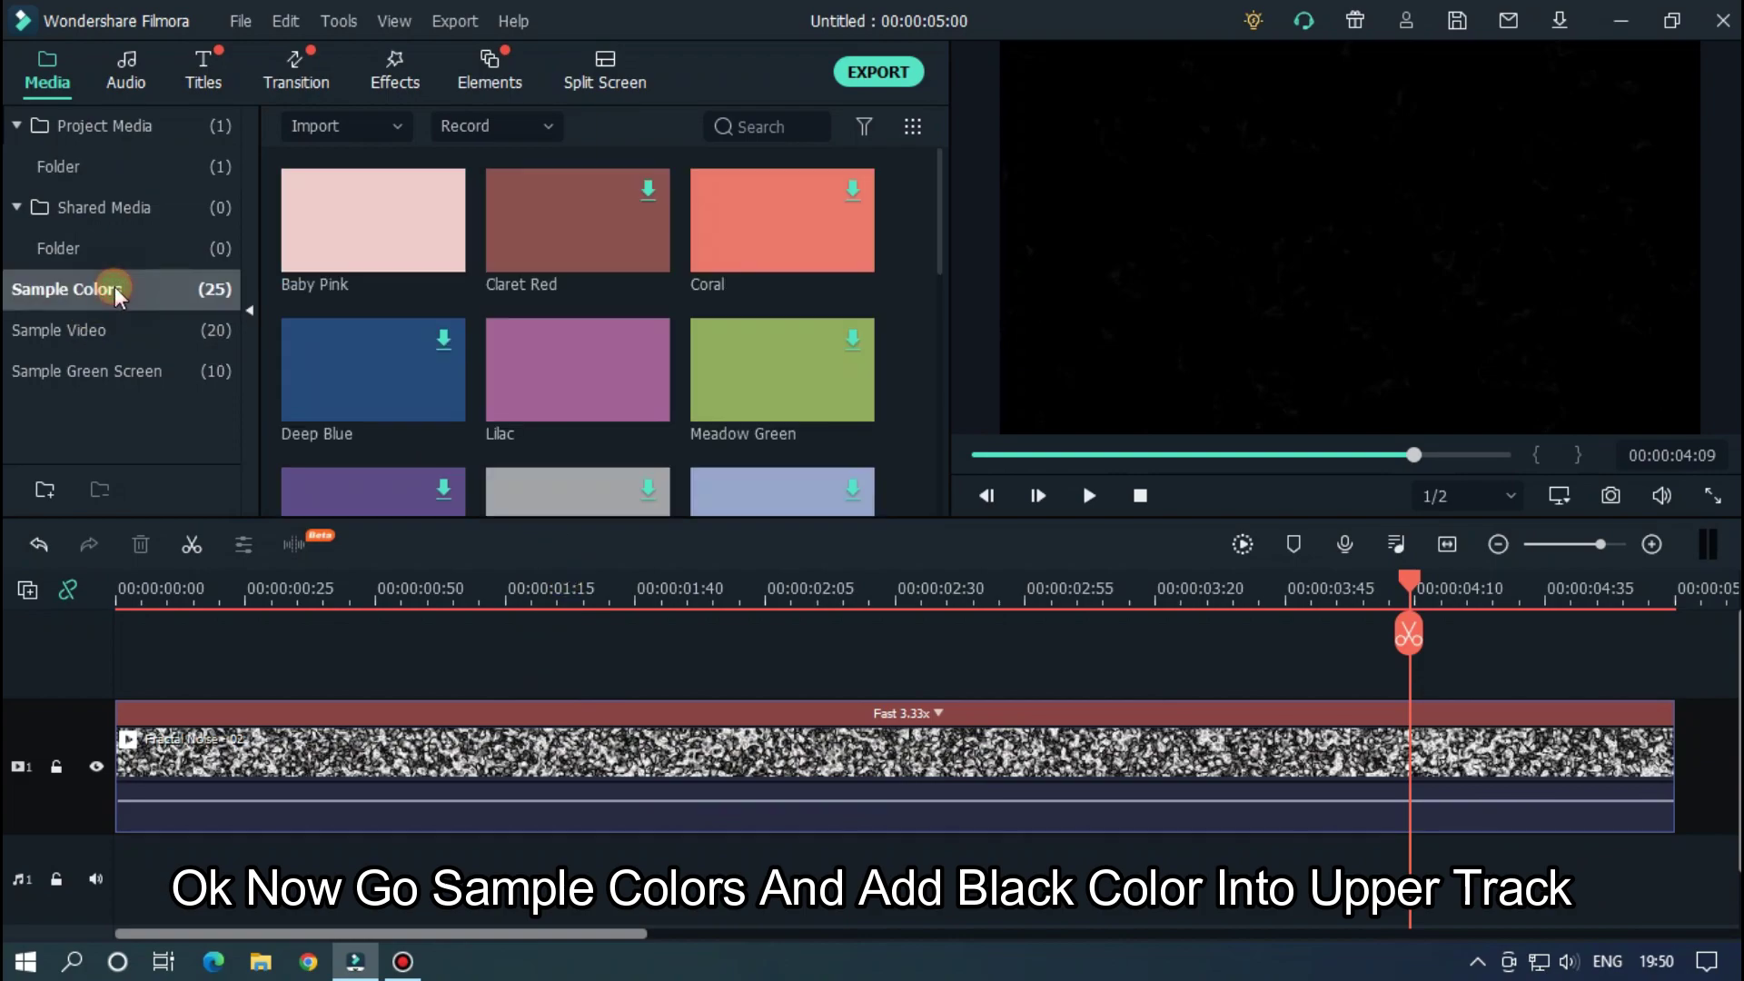
scroll(622, 309, down, 4)
drag(537, 296, 264, 669)
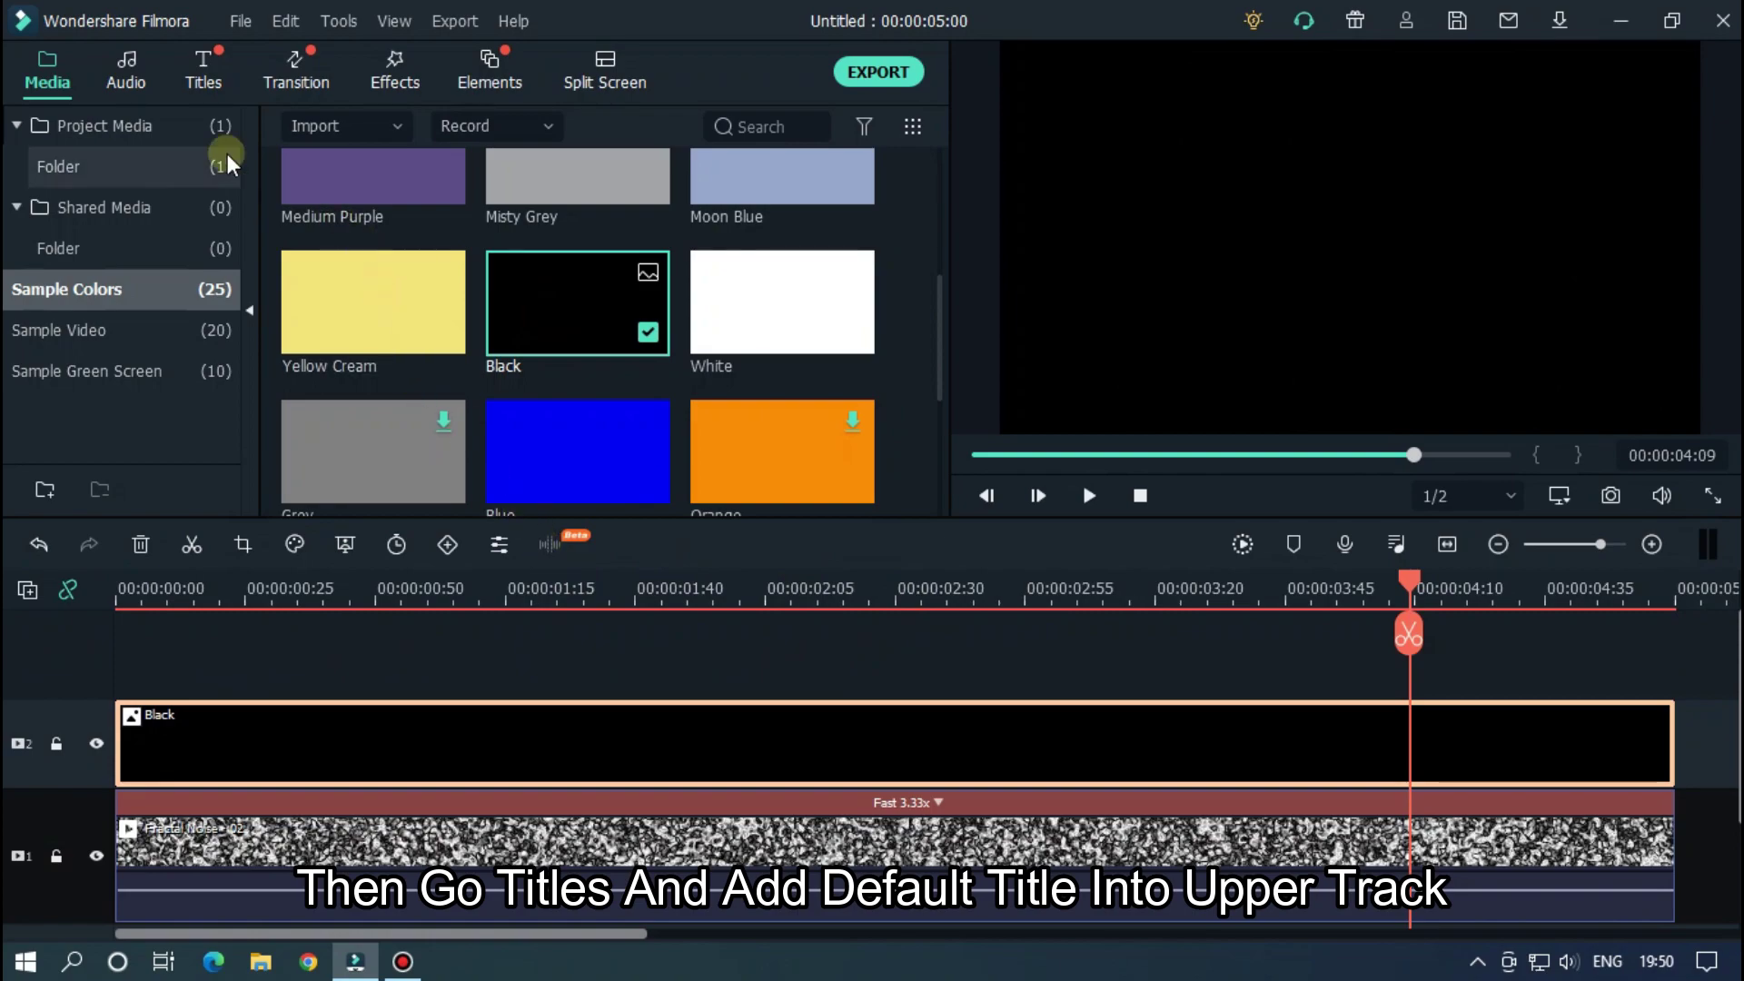
click(221, 87)
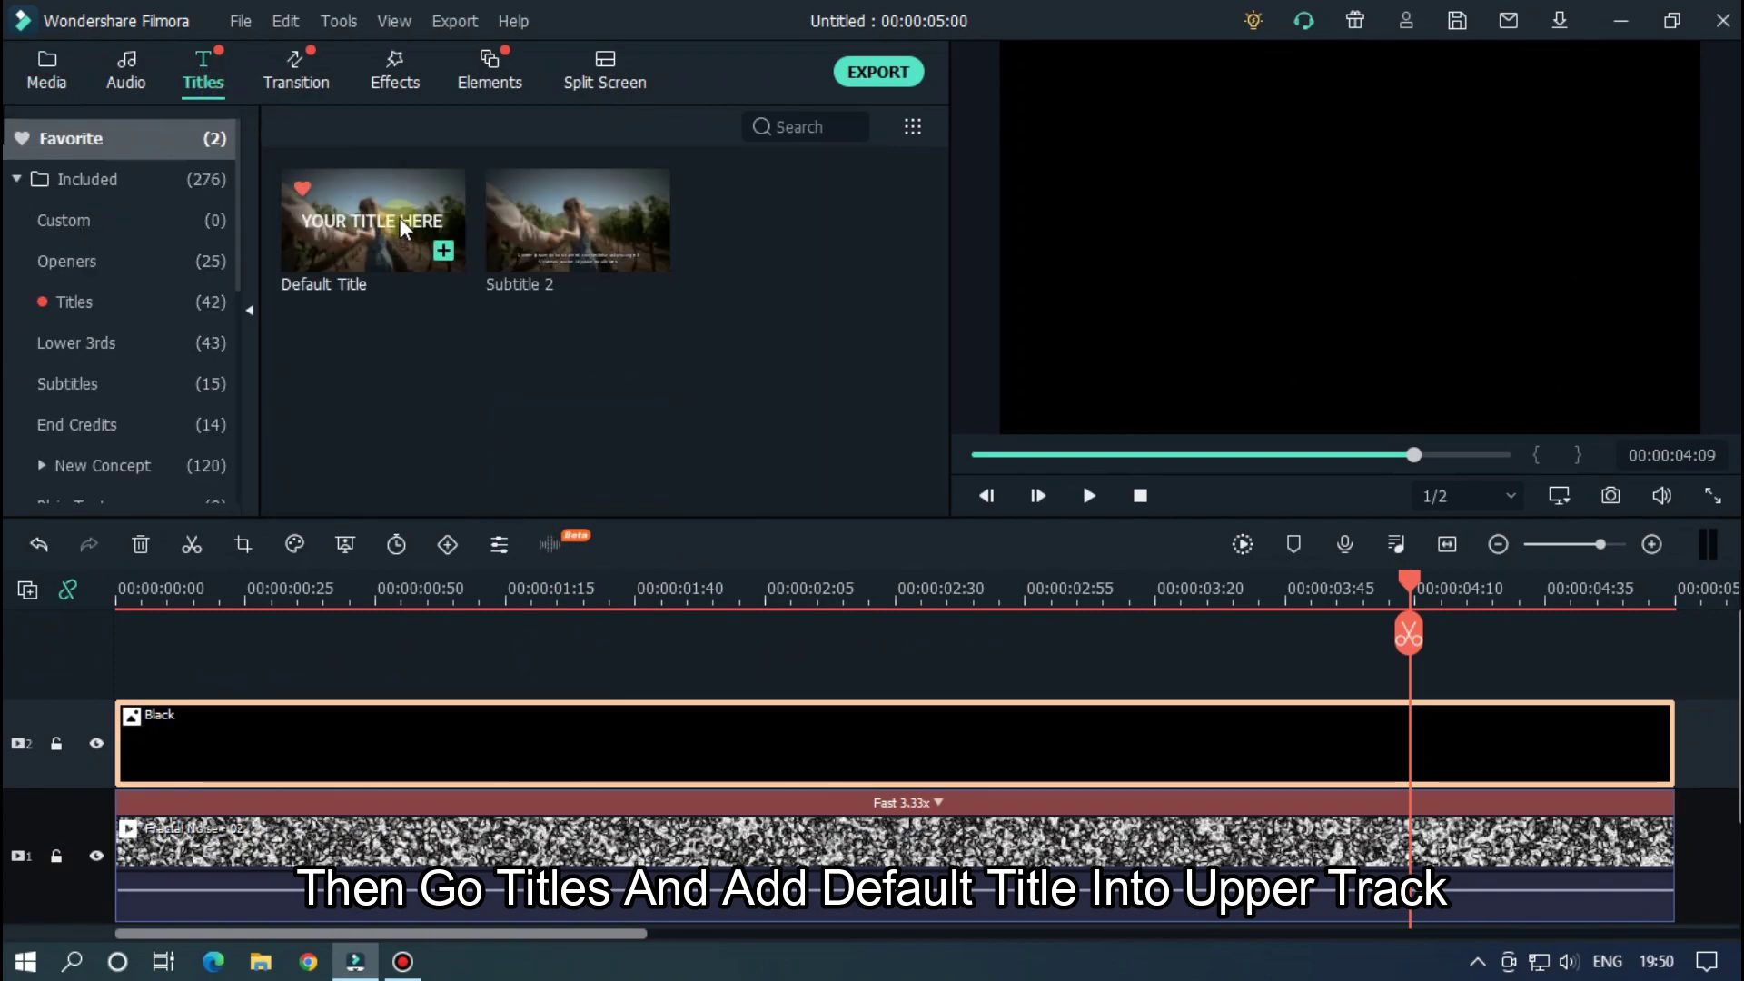
drag(400, 218, 58, 663)
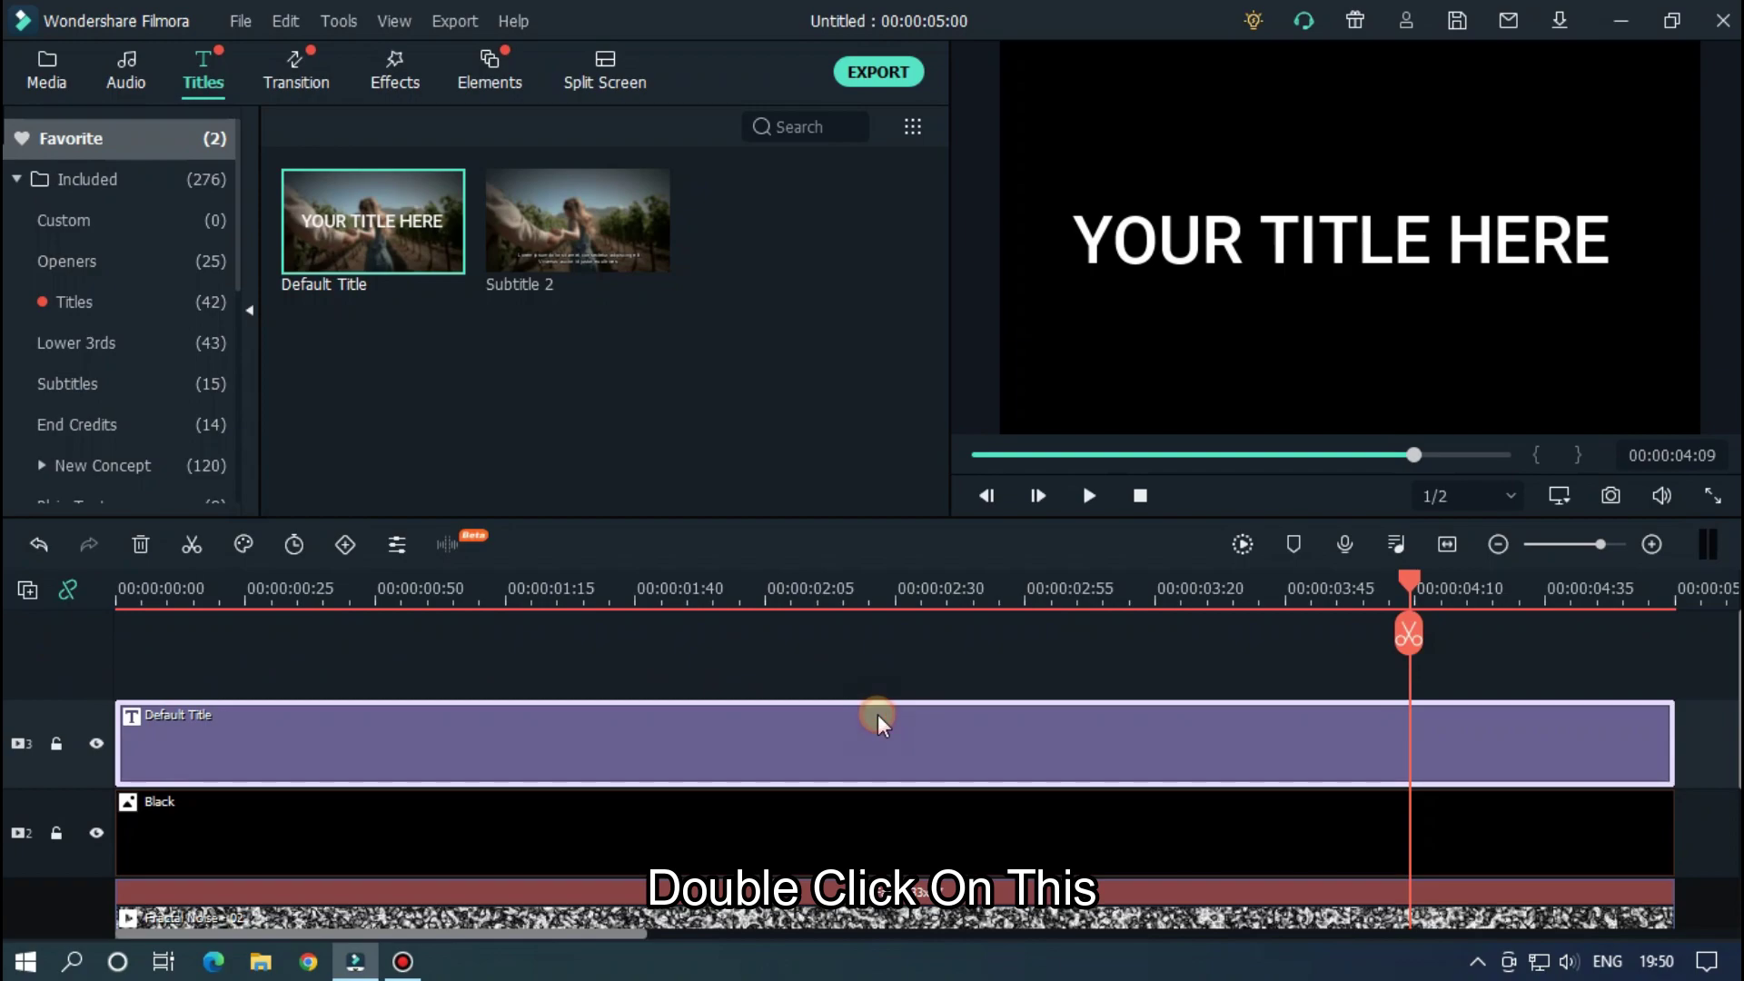
- Open the title for editing and change its font to Pragmatica Extended Bold
double_click(899, 701)
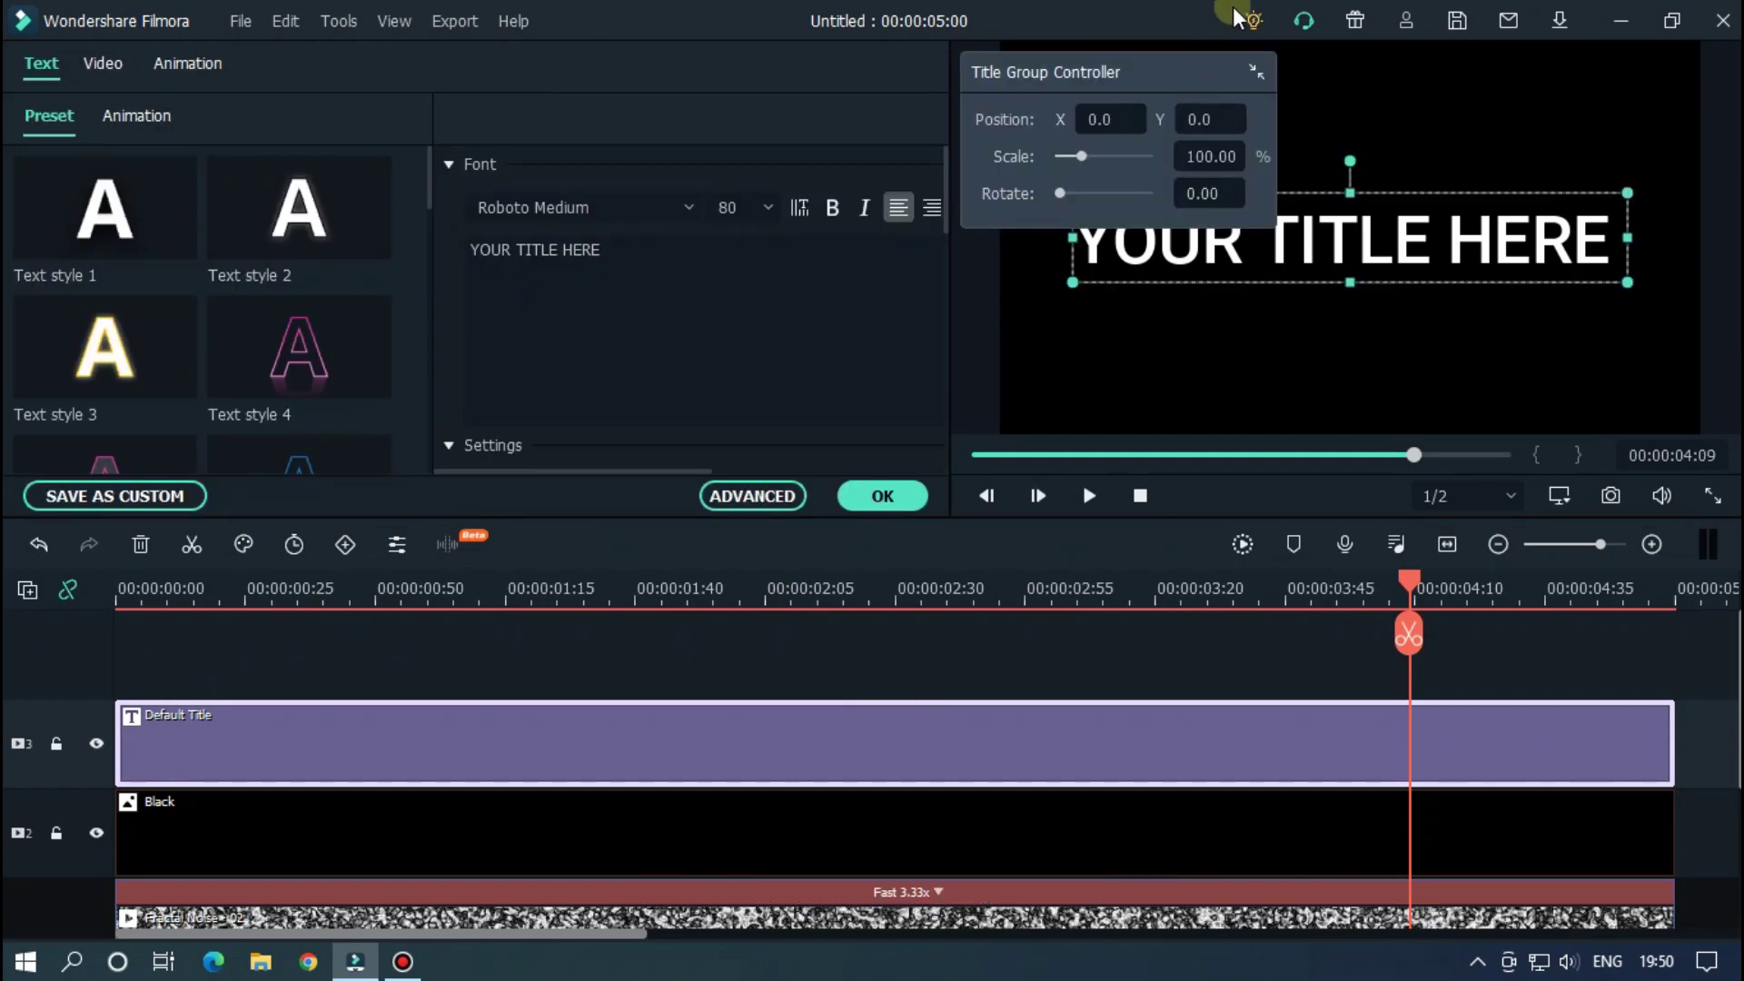
click(1253, 71)
drag(1222, 65, 1172, 27)
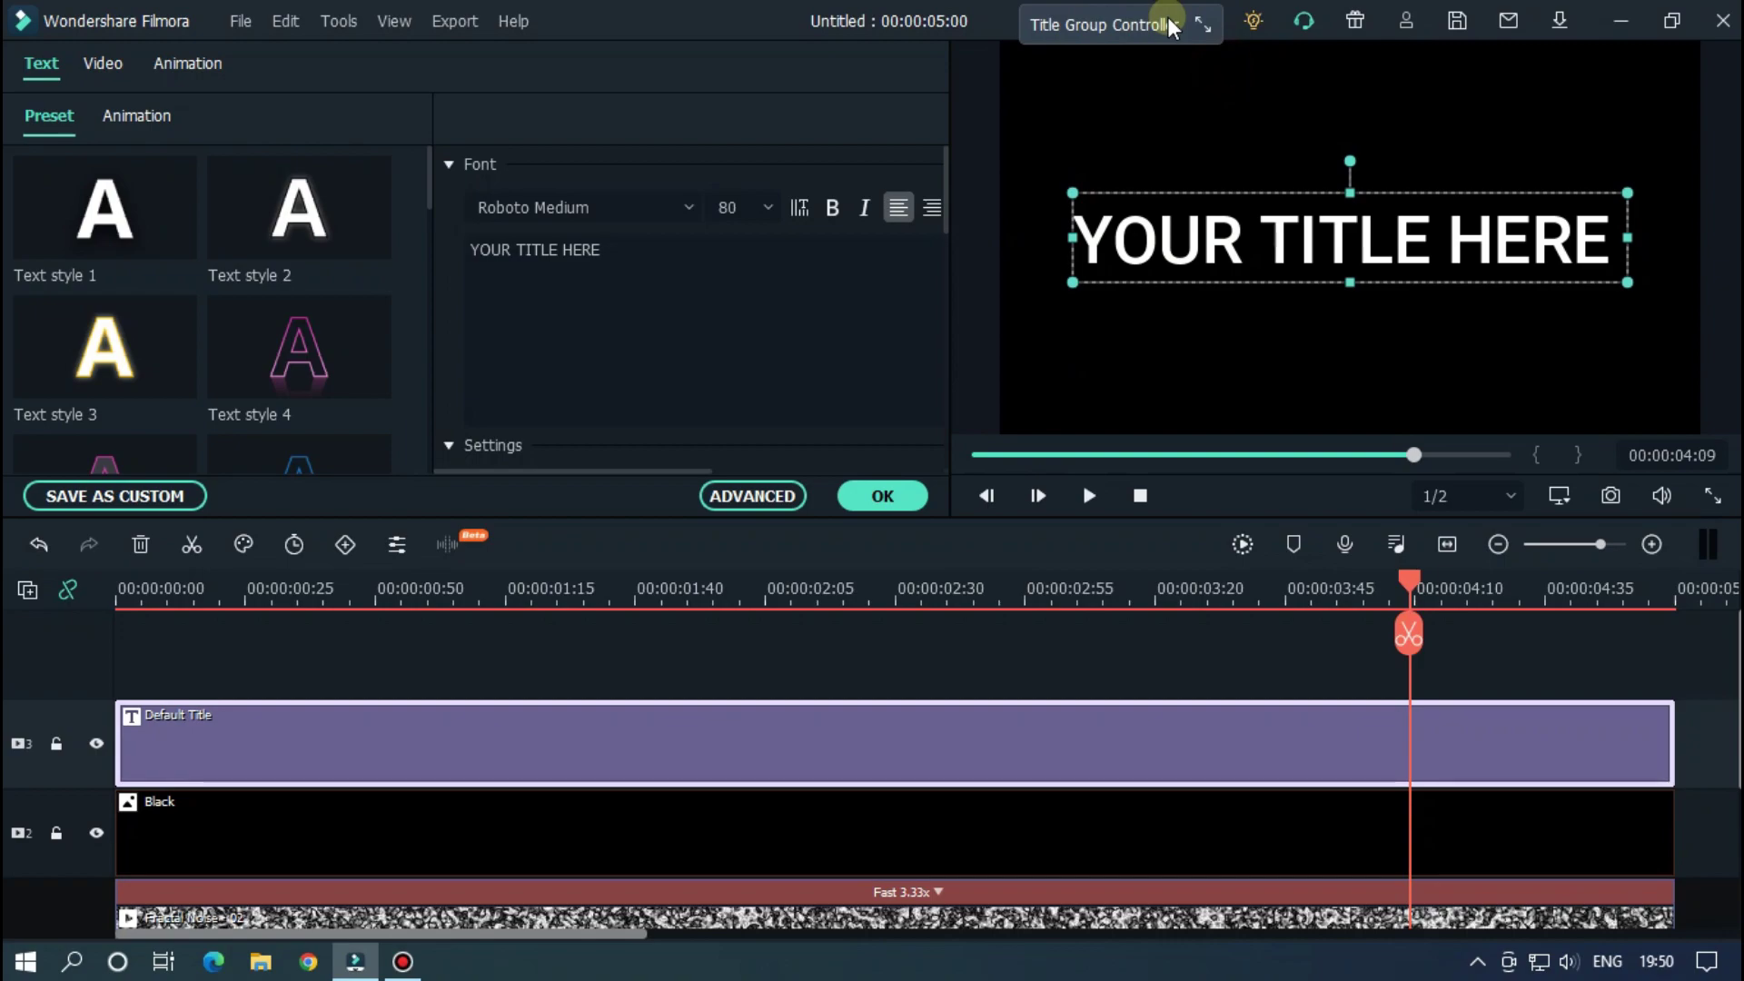
click(604, 201)
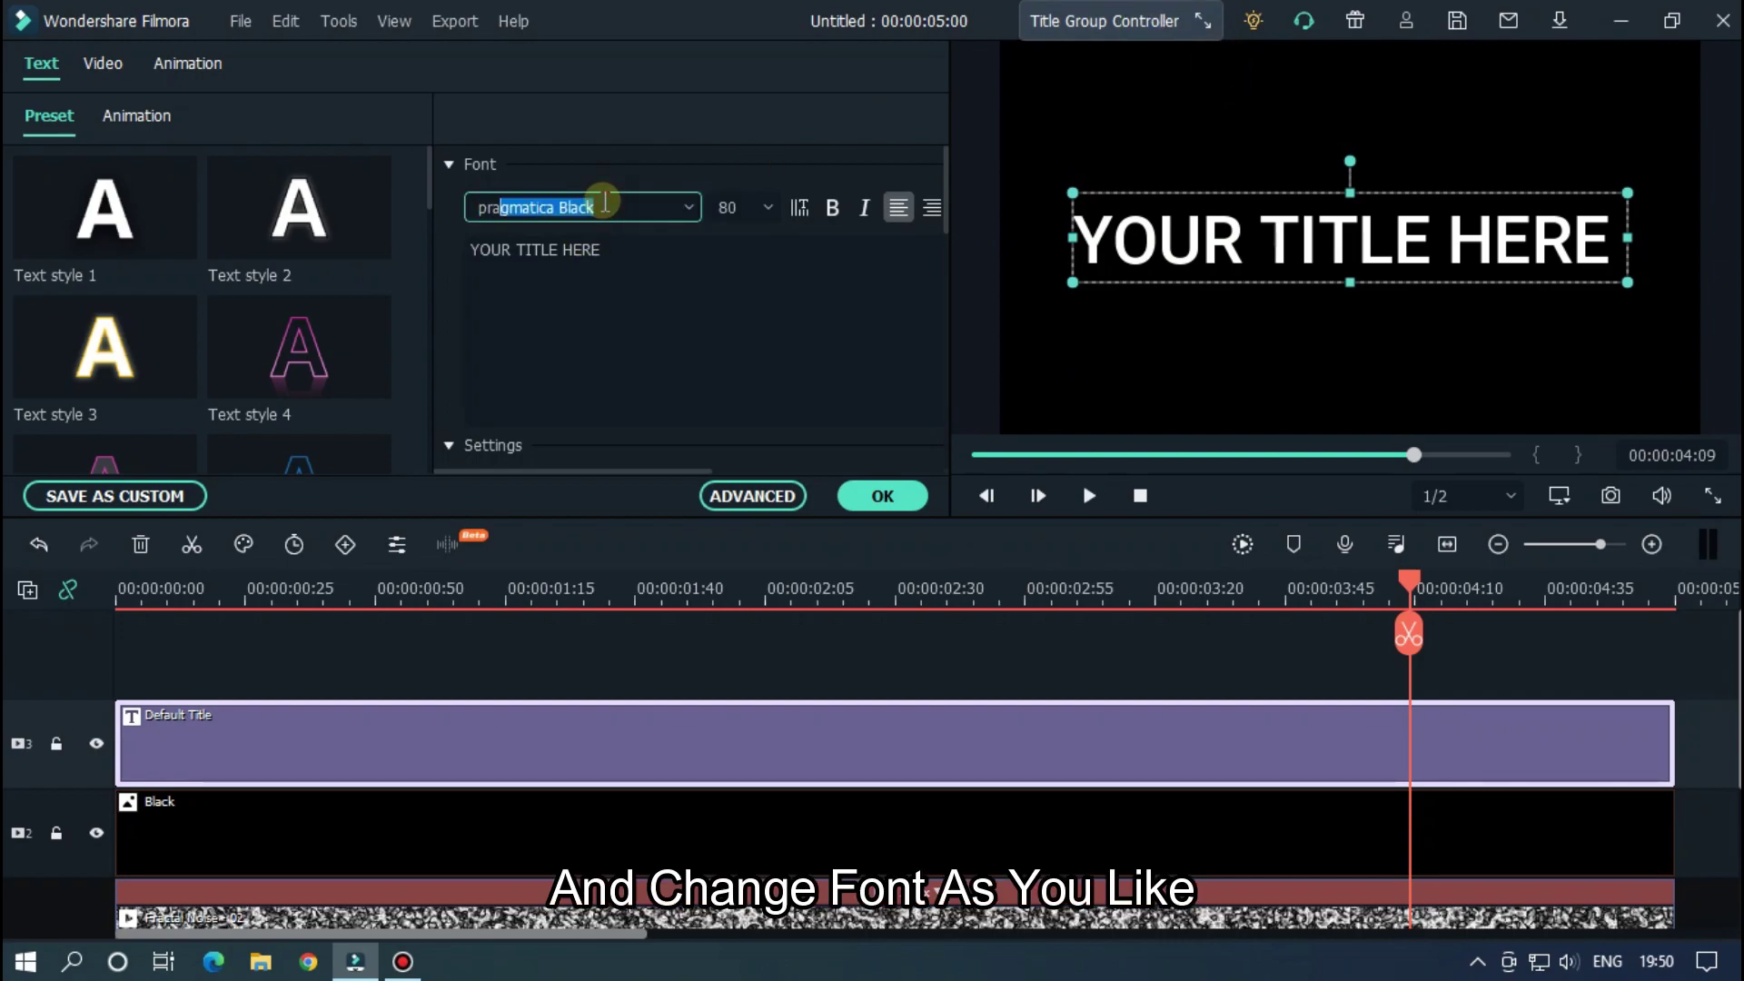
click(688, 206)
scroll(643, 521, down, 6)
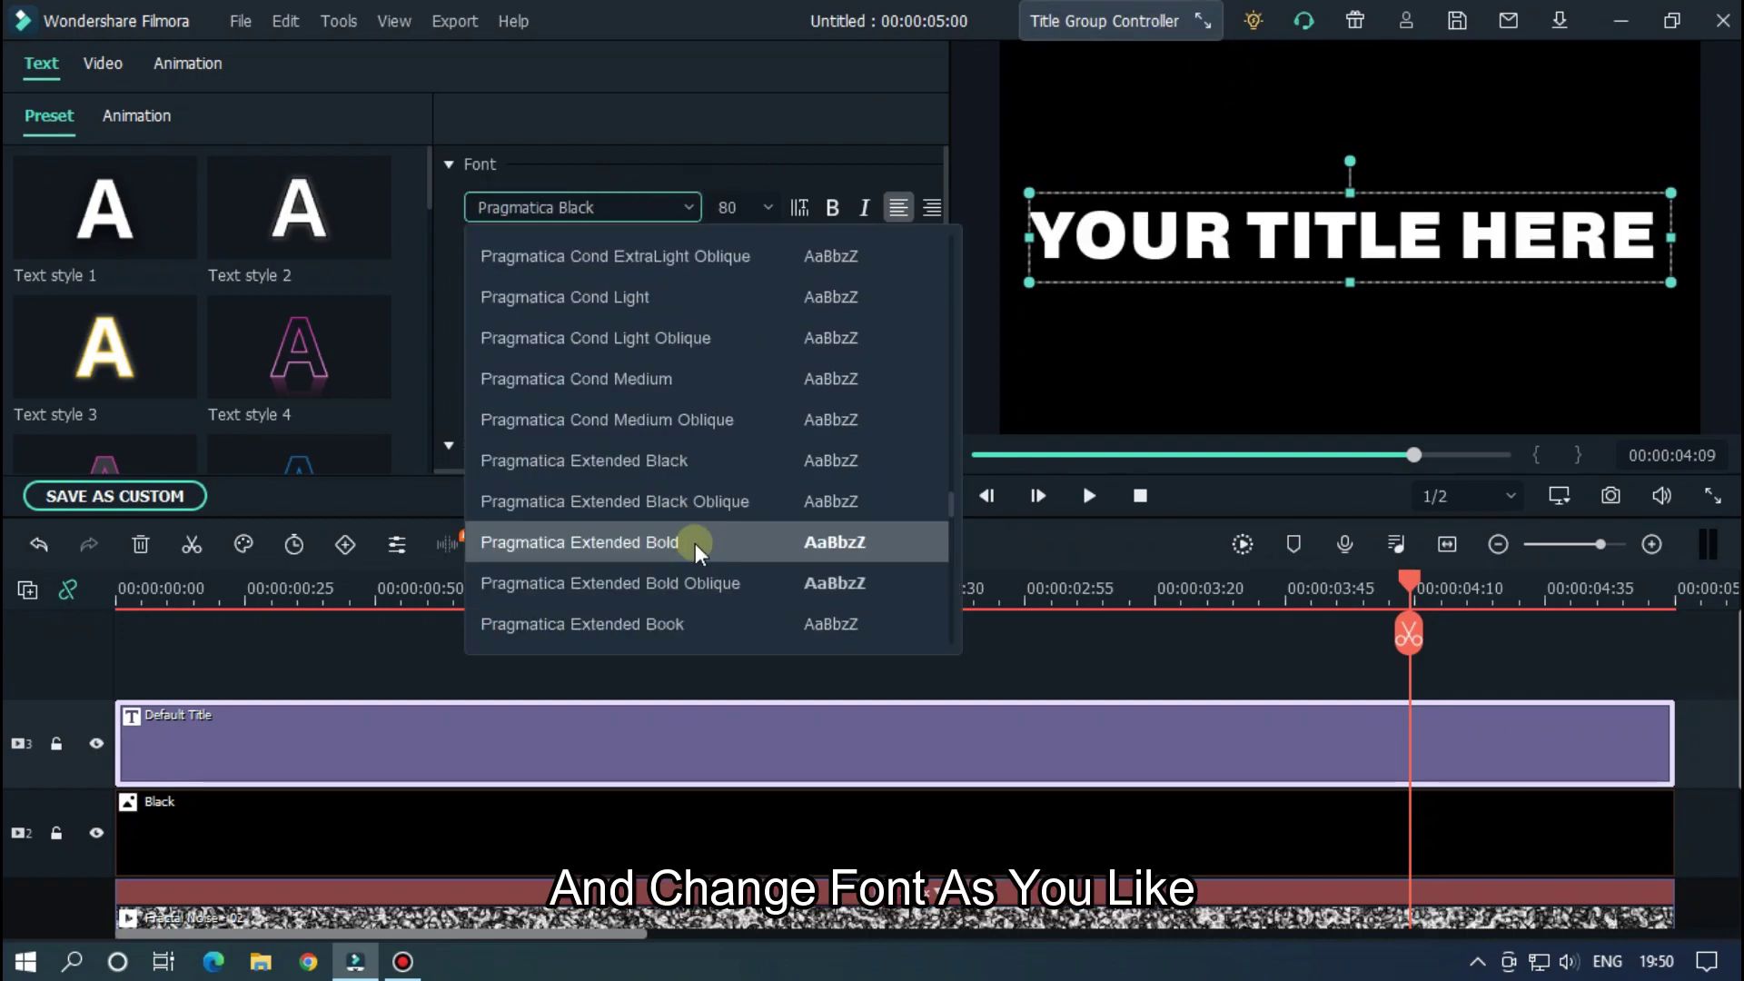
click(699, 543)
- Set the title size to 50 and replace its text with 'RETRO TEXT EFFECT'
click(756, 206)
text(40)
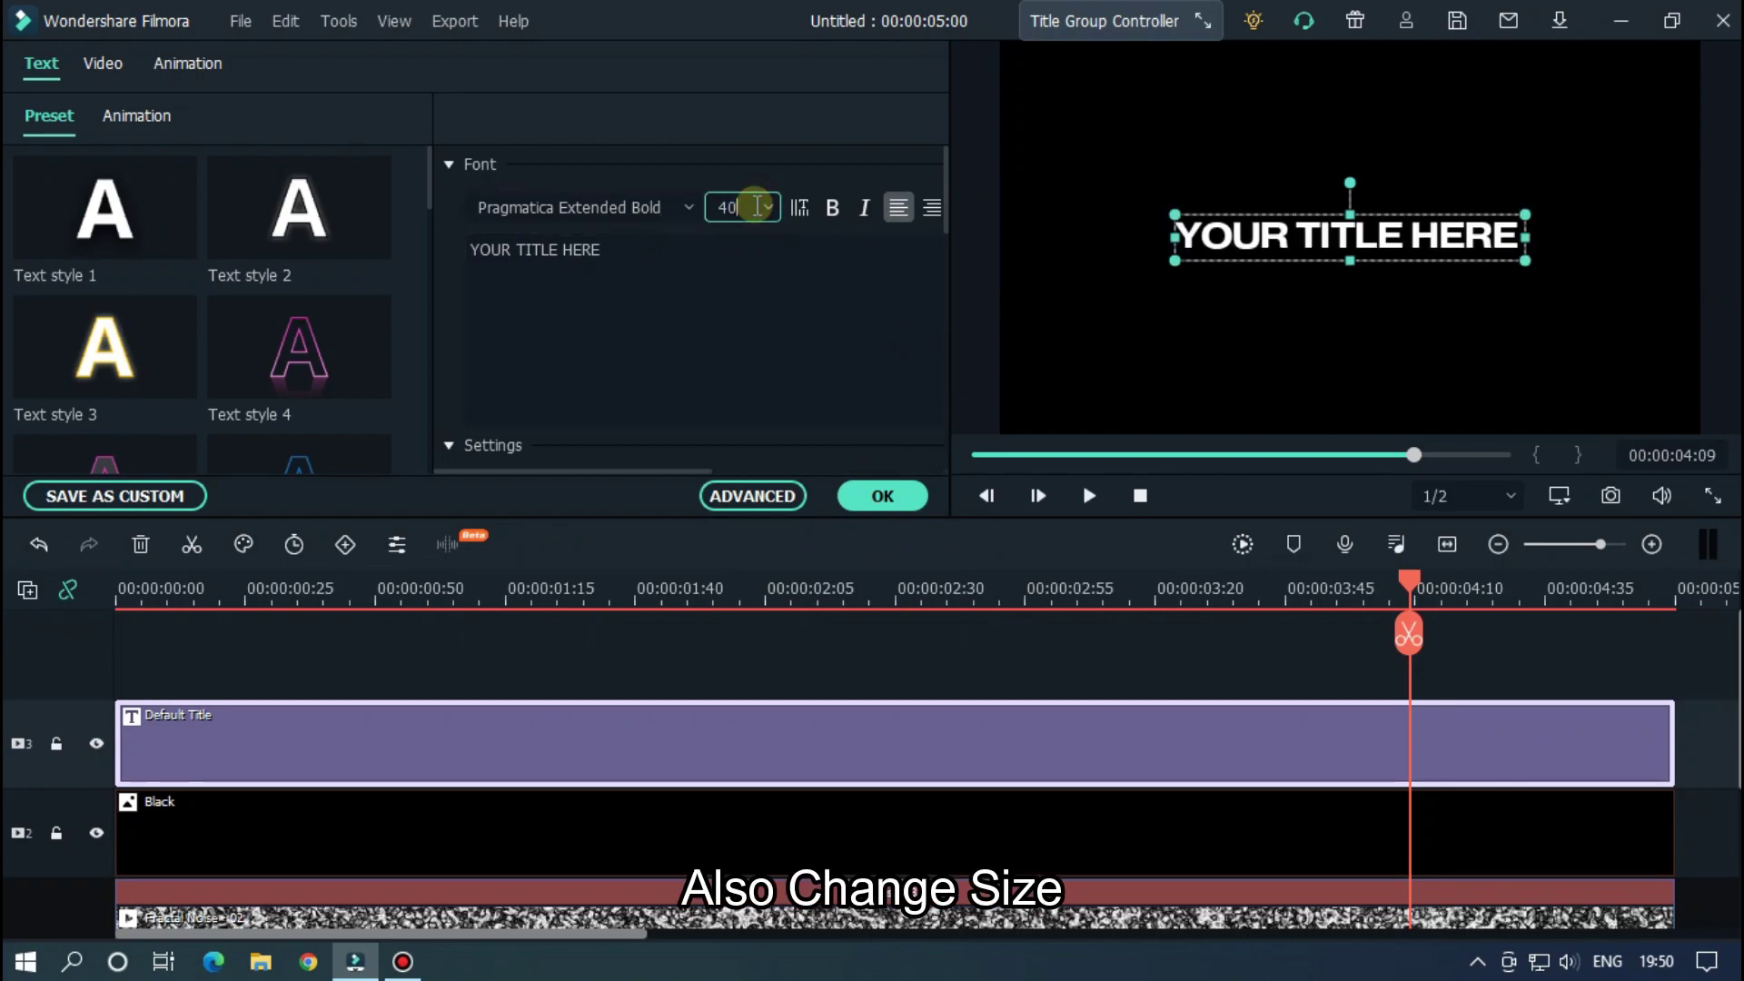
drag(757, 206, 708, 204)
text(50)
key(Return)
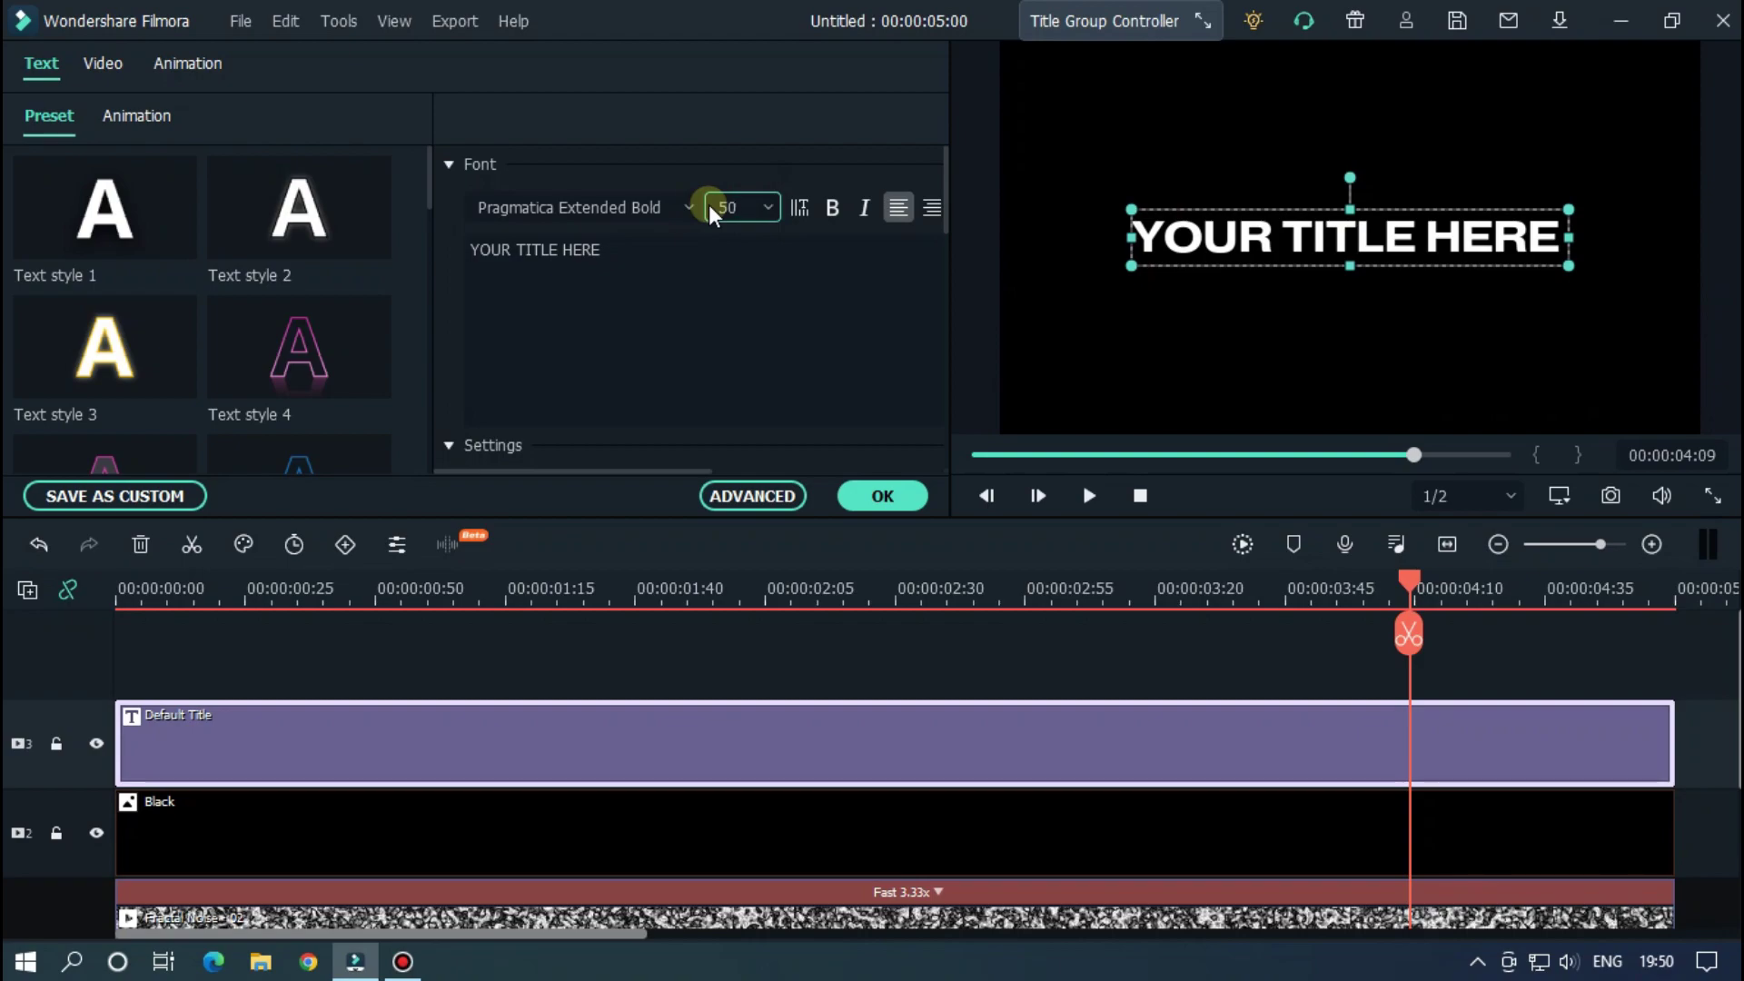
click(706, 275)
key(ctrl+a)
text(RETRO TEXT EFFECT)
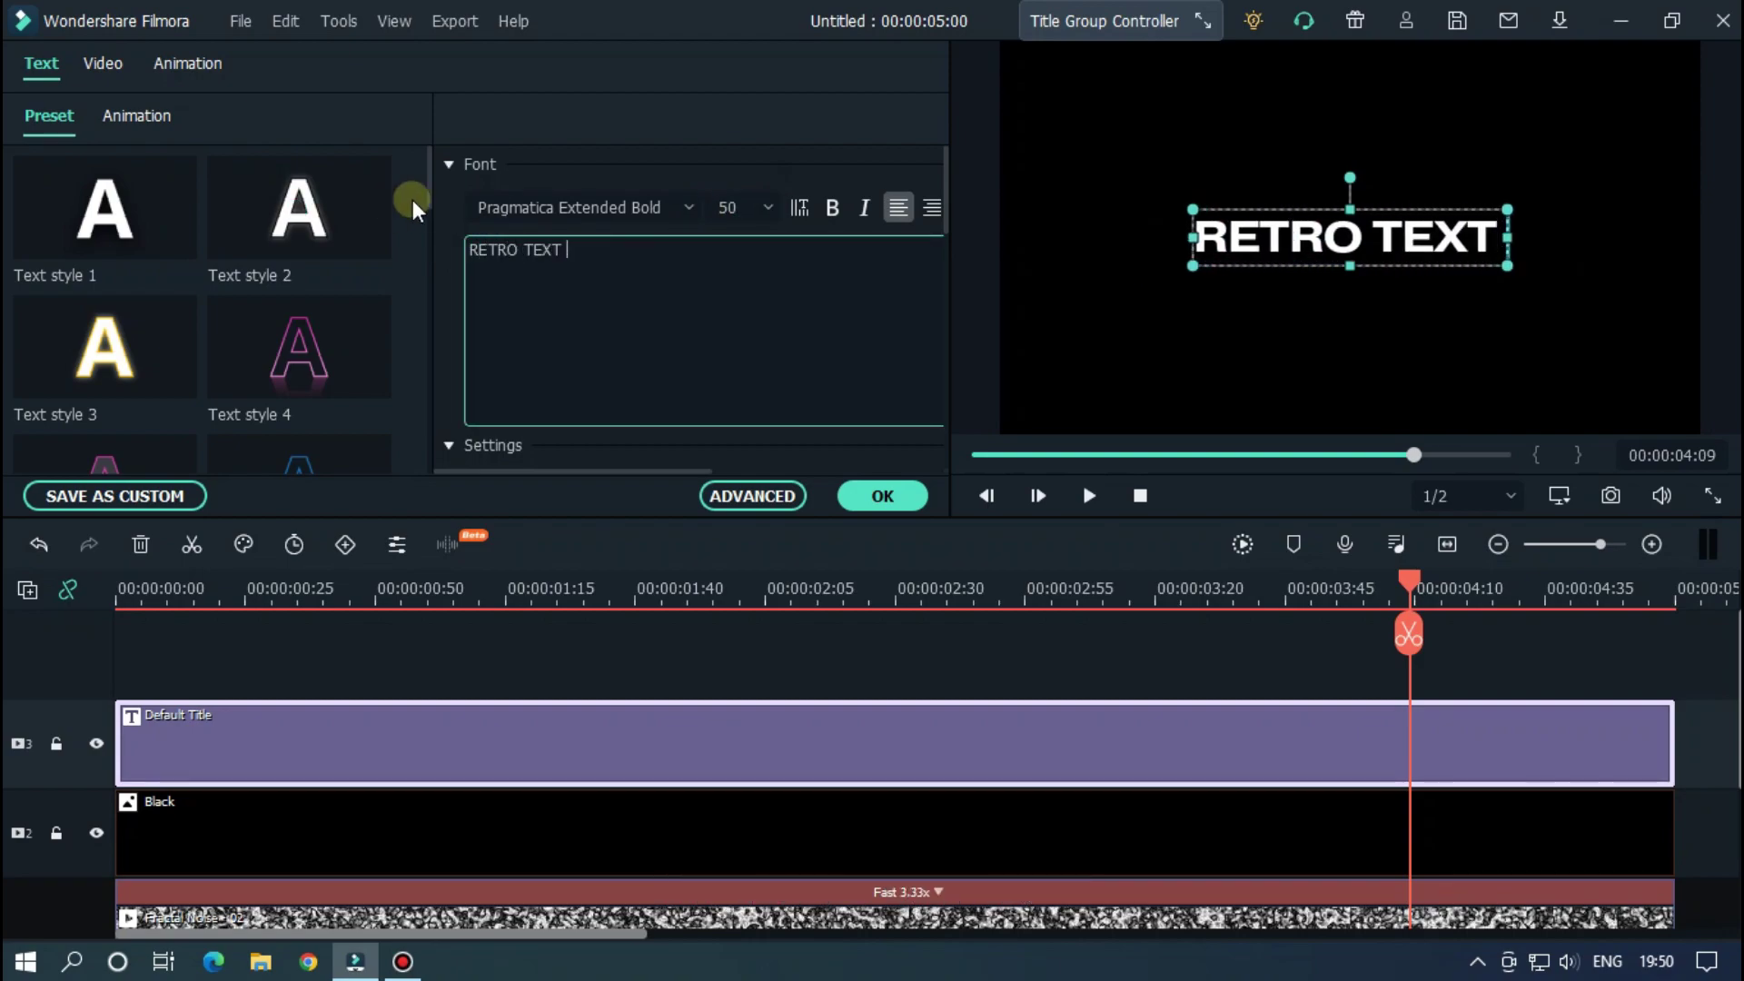
- Set the title's text colour to pale yellow-white #fffde0
click(789, 624)
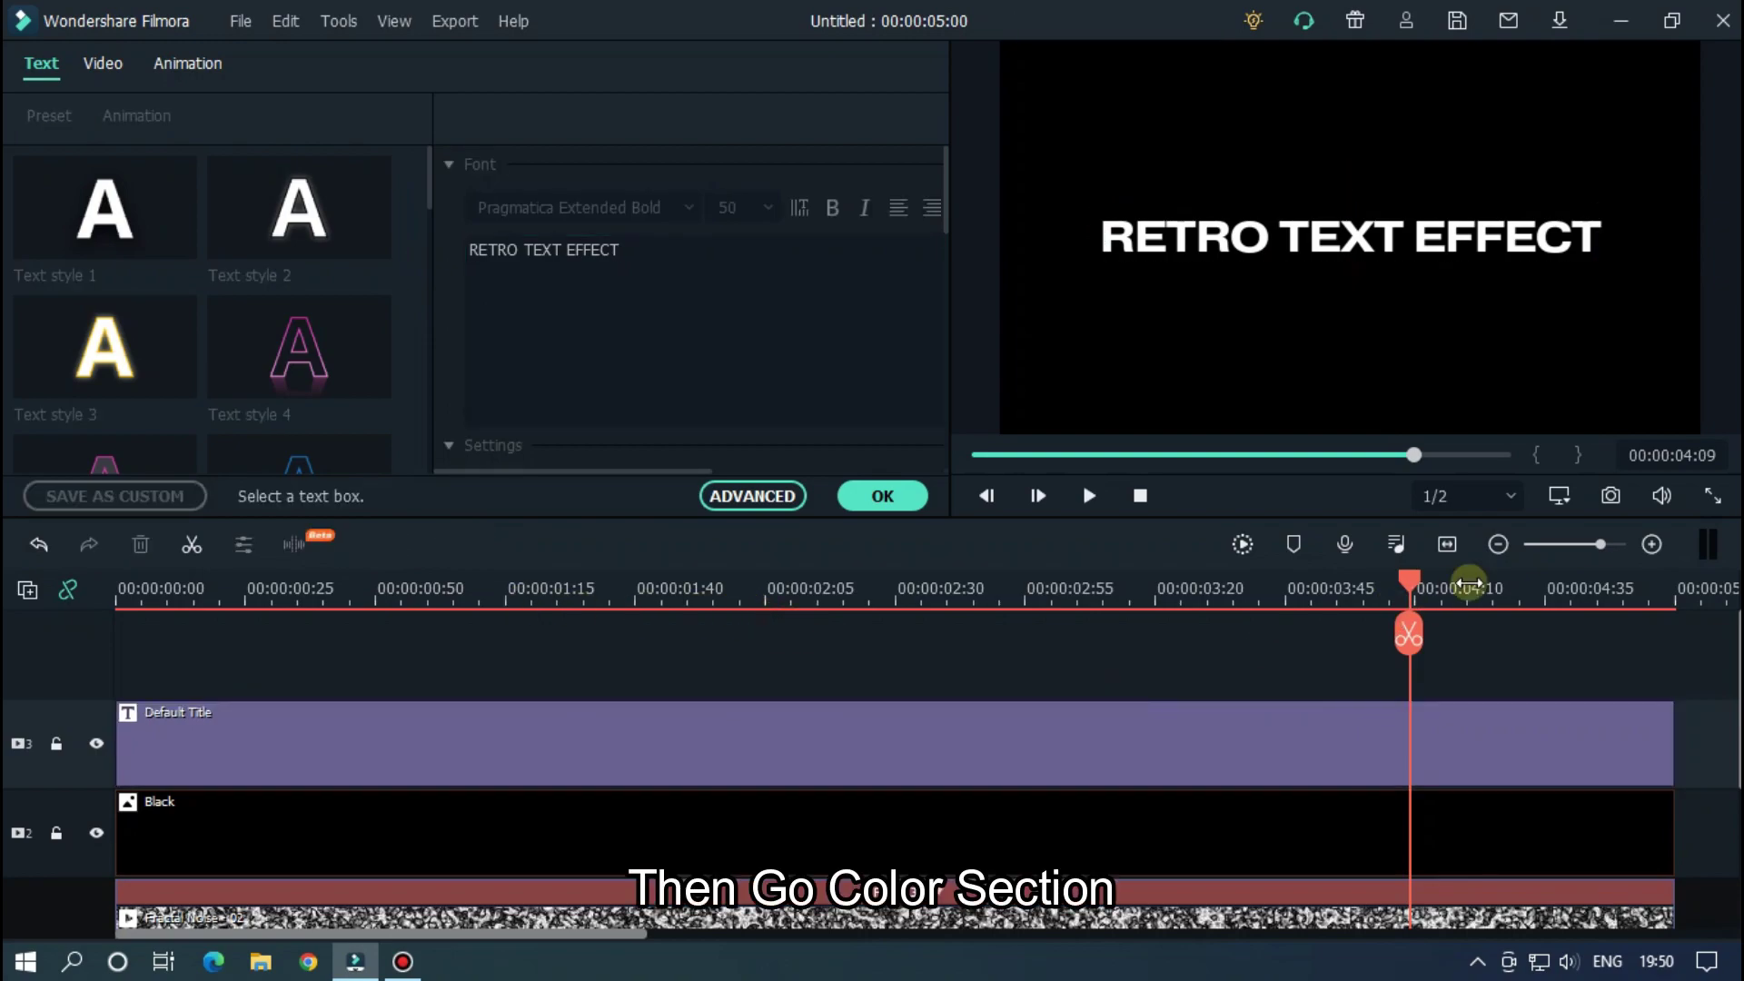
drag(1392, 592, 118, 592)
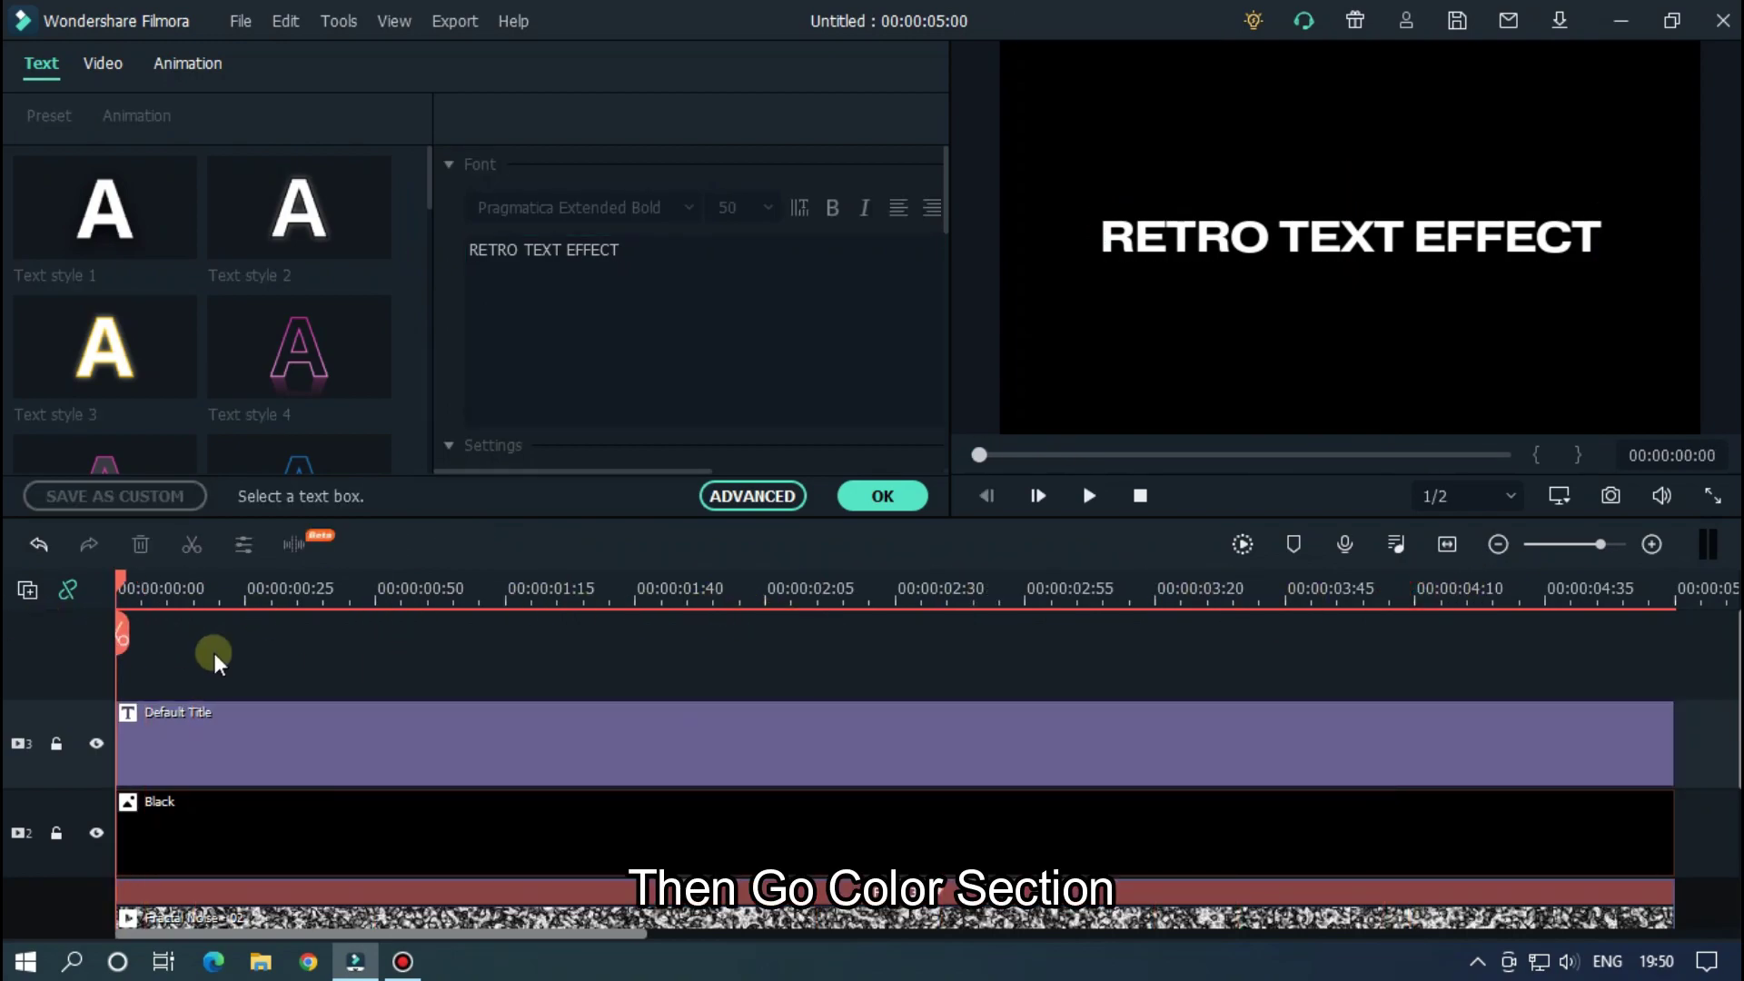
click(658, 745)
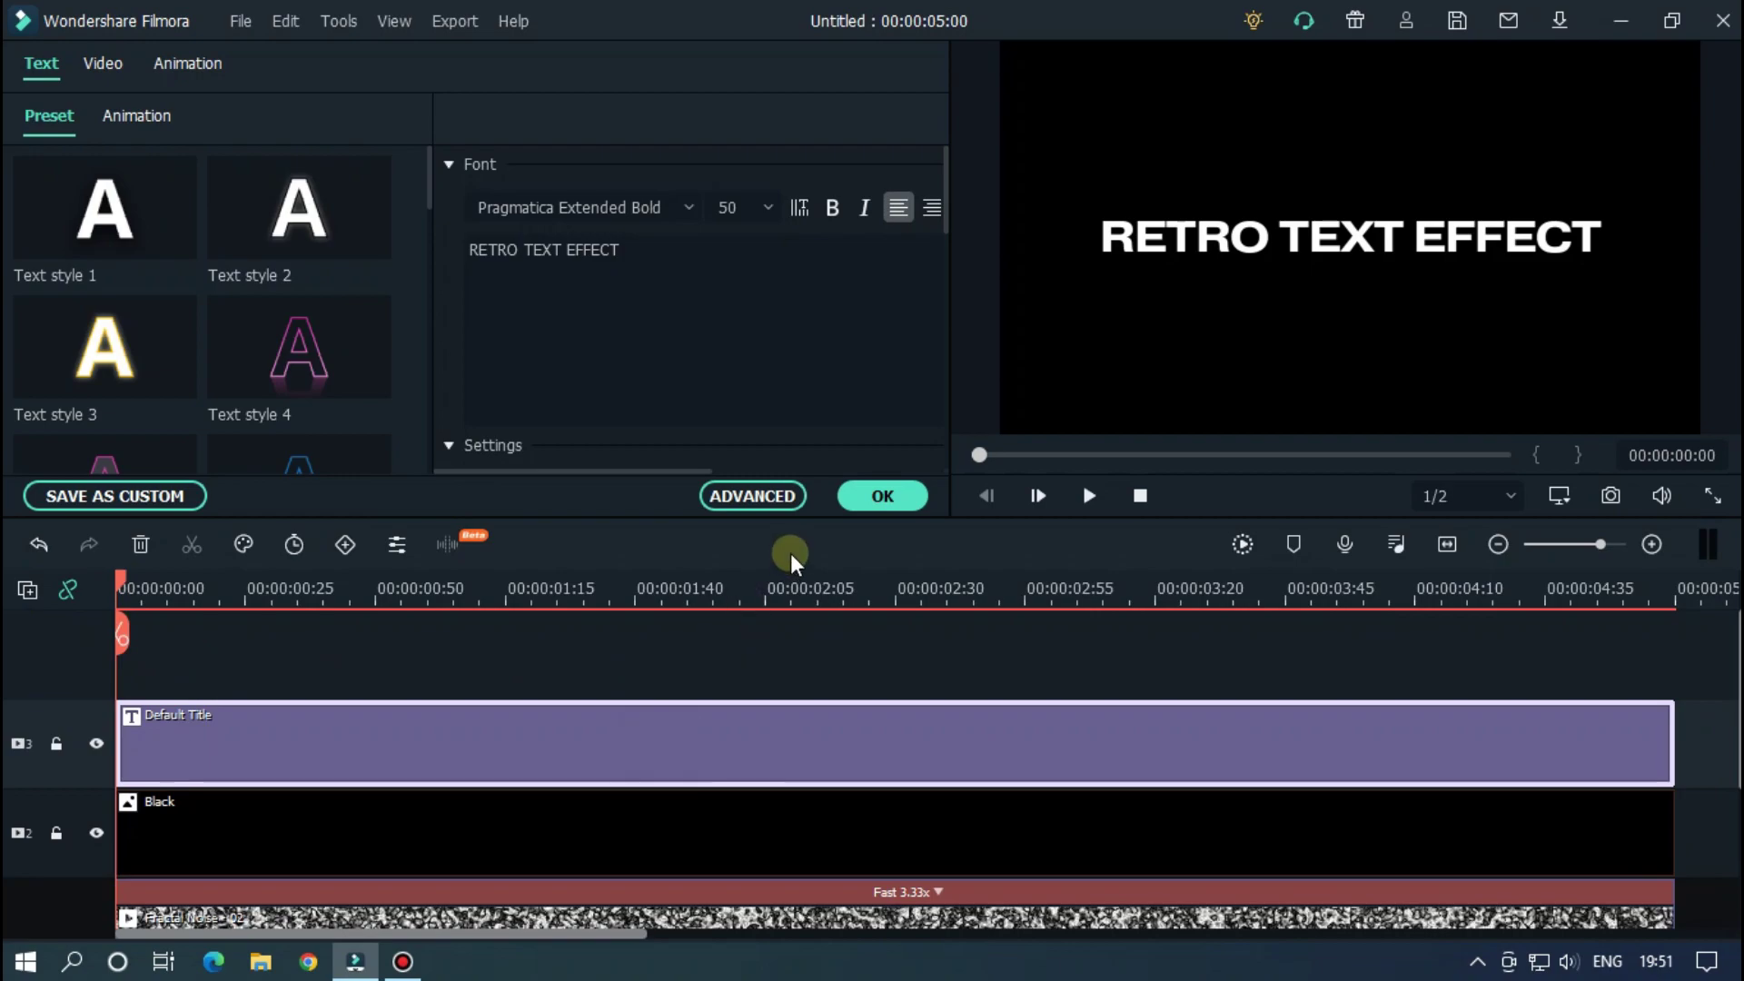
scroll(860, 377, down, 3)
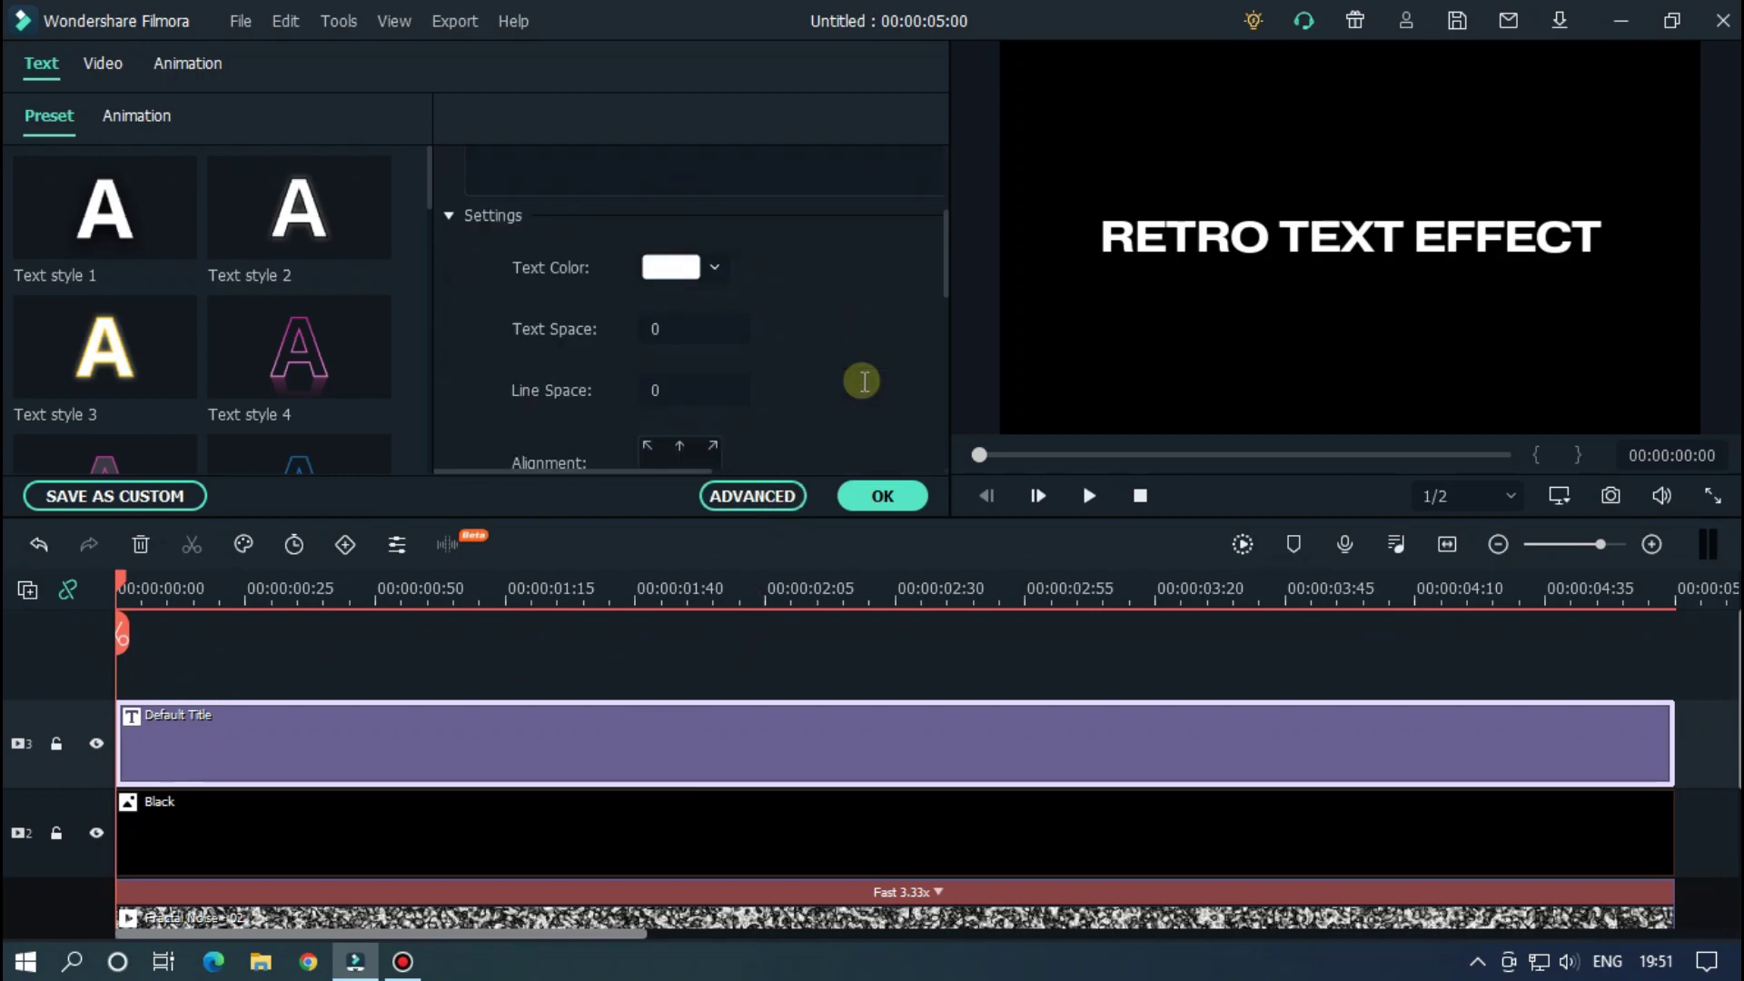
click(666, 270)
click(708, 452)
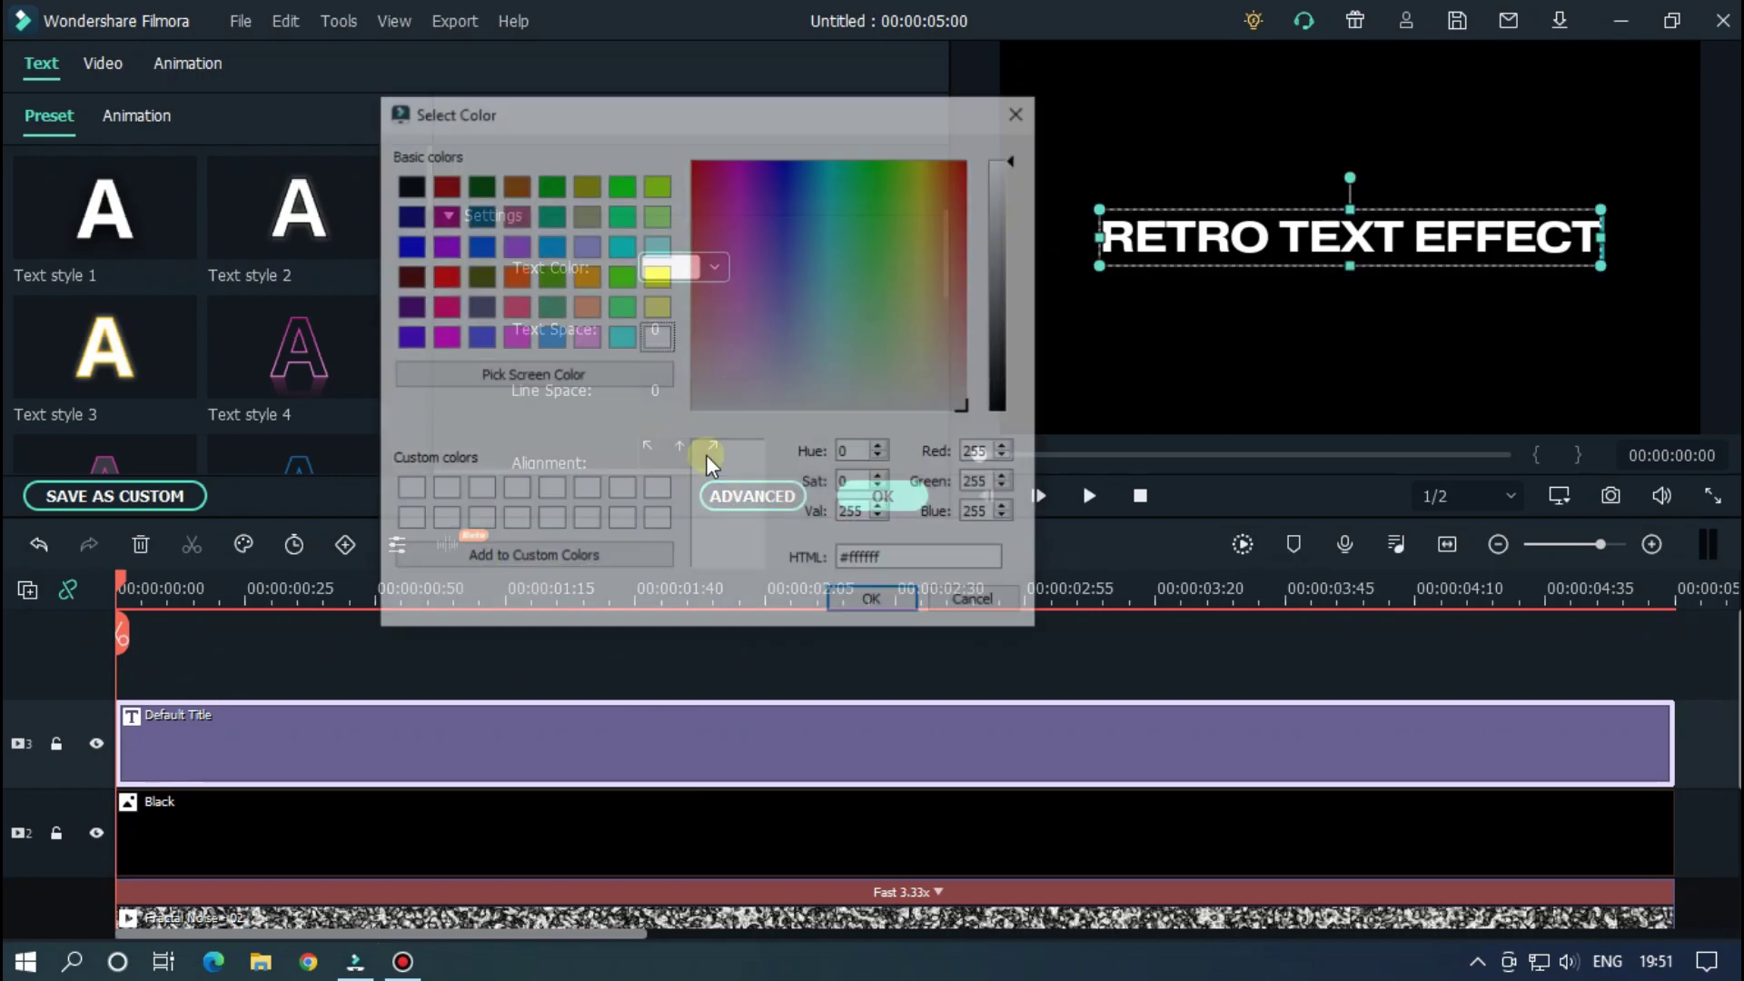
click(659, 283)
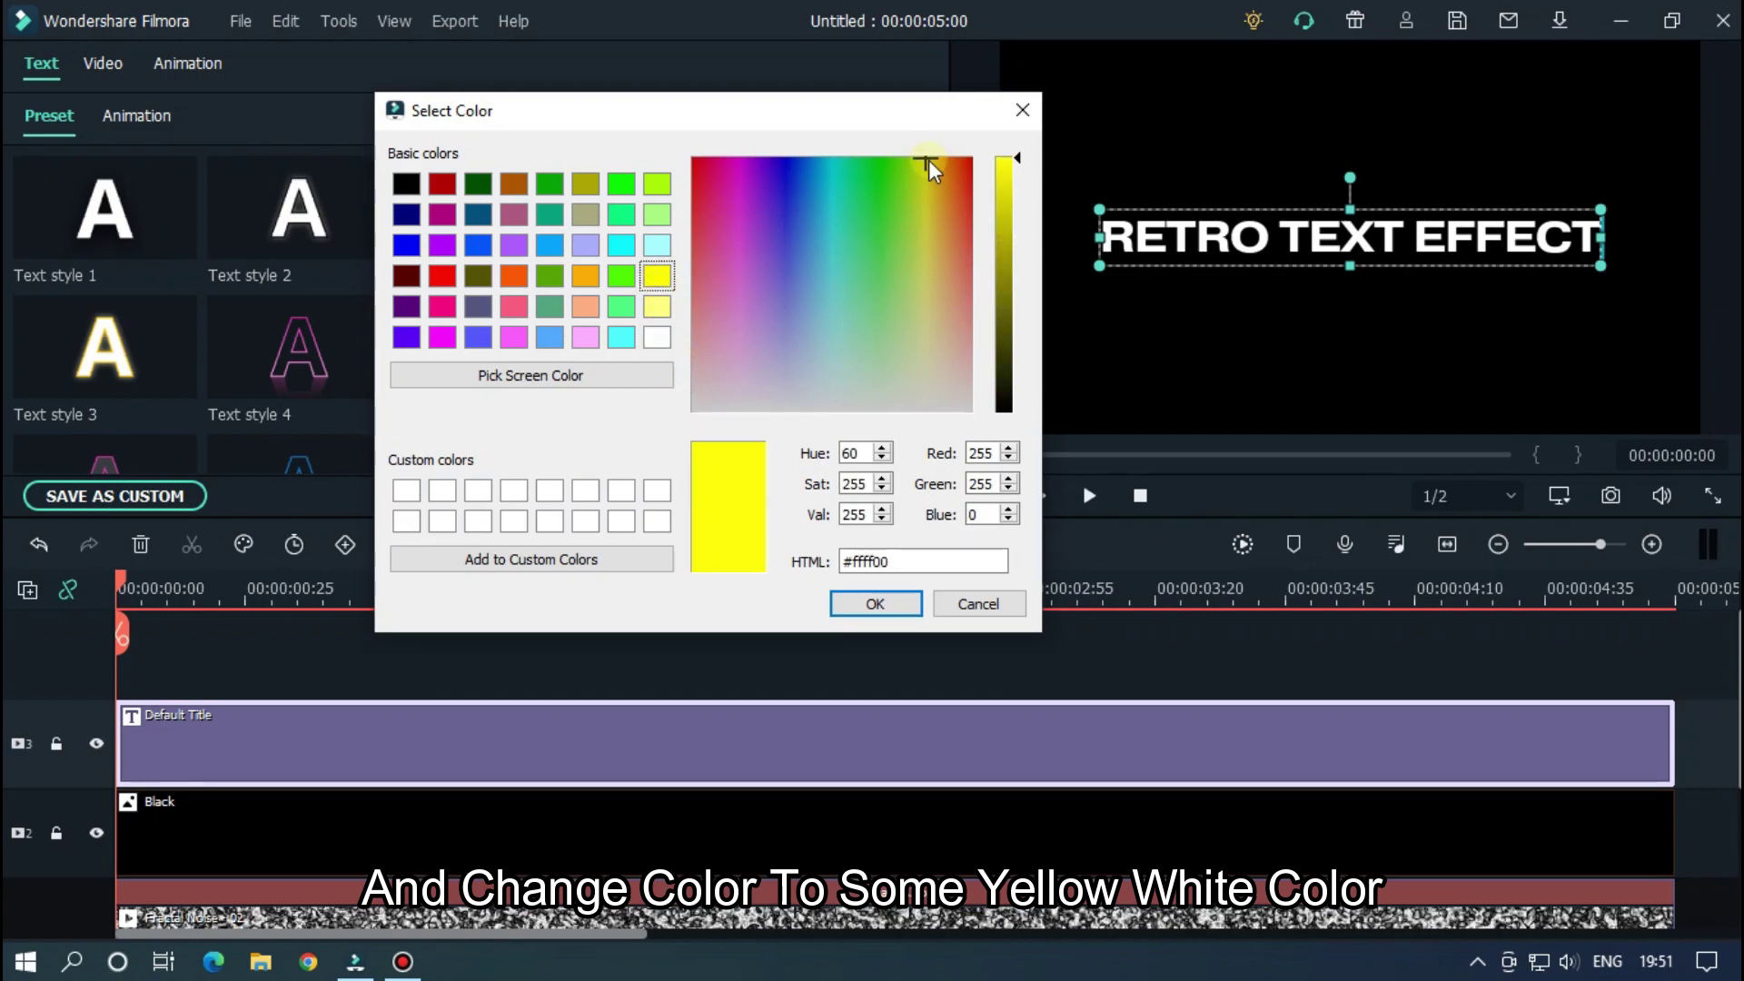
drag(928, 159, 930, 380)
click(865, 614)
- Save a snapshot of the cream title frame as Snapshot_16.png
click(1001, 635)
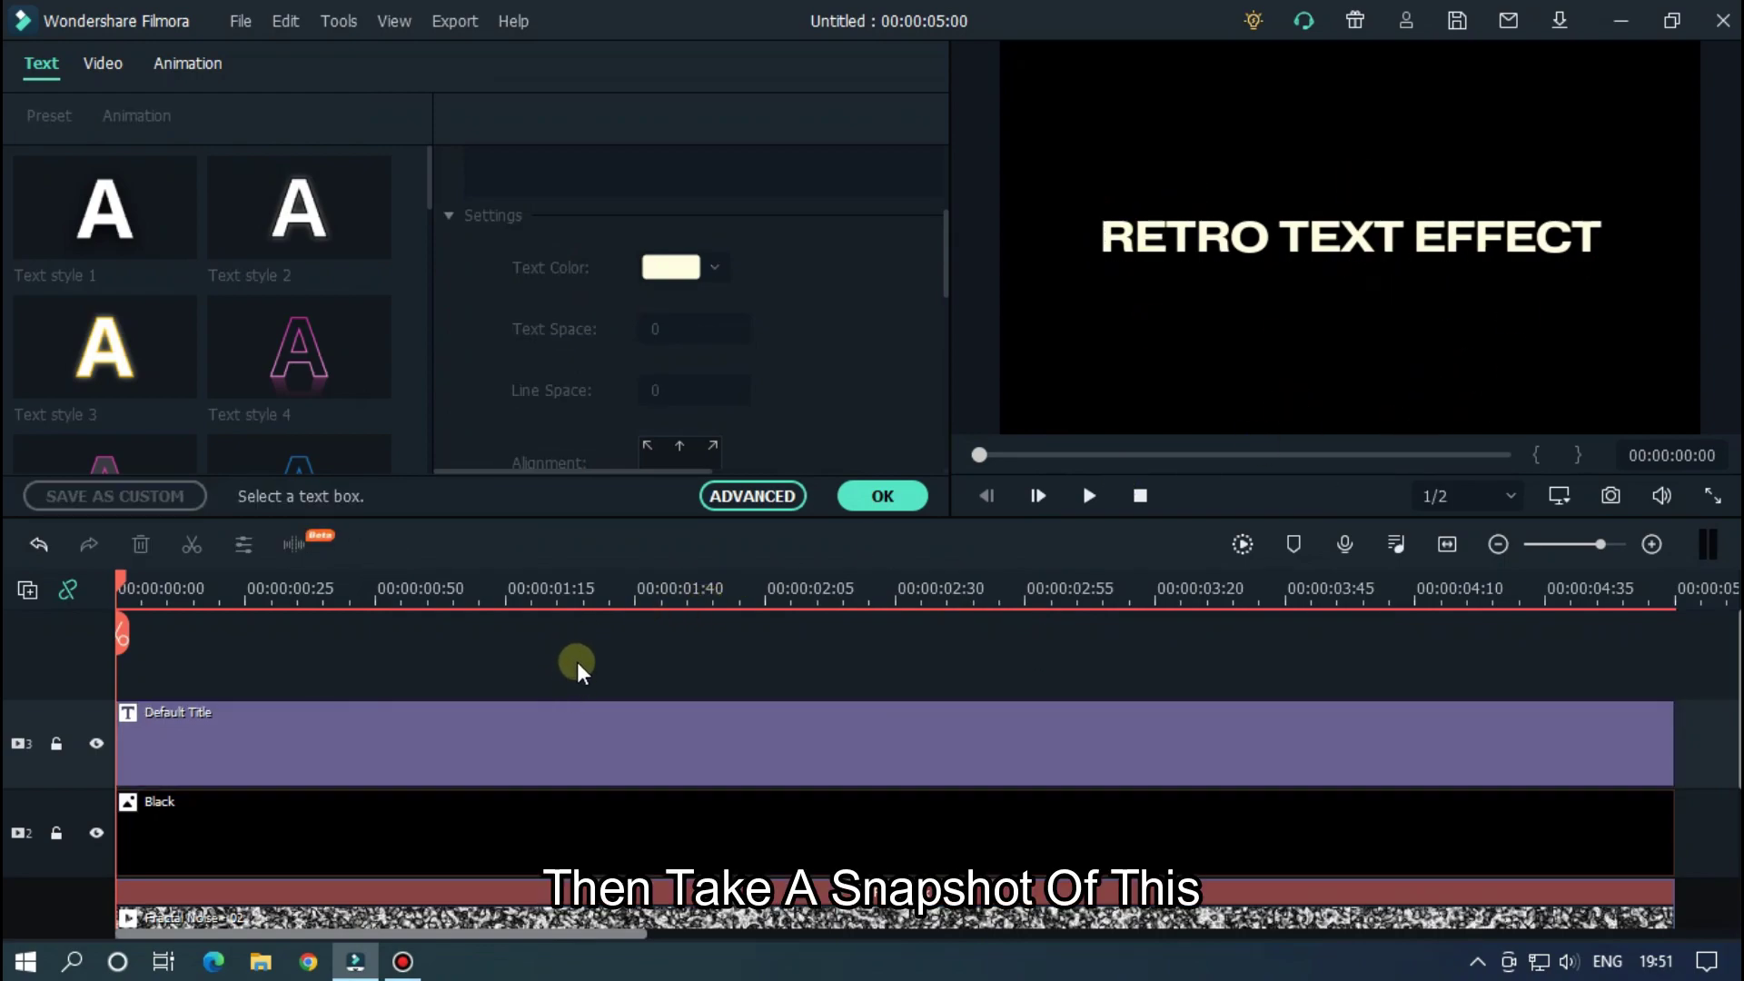
click(1601, 498)
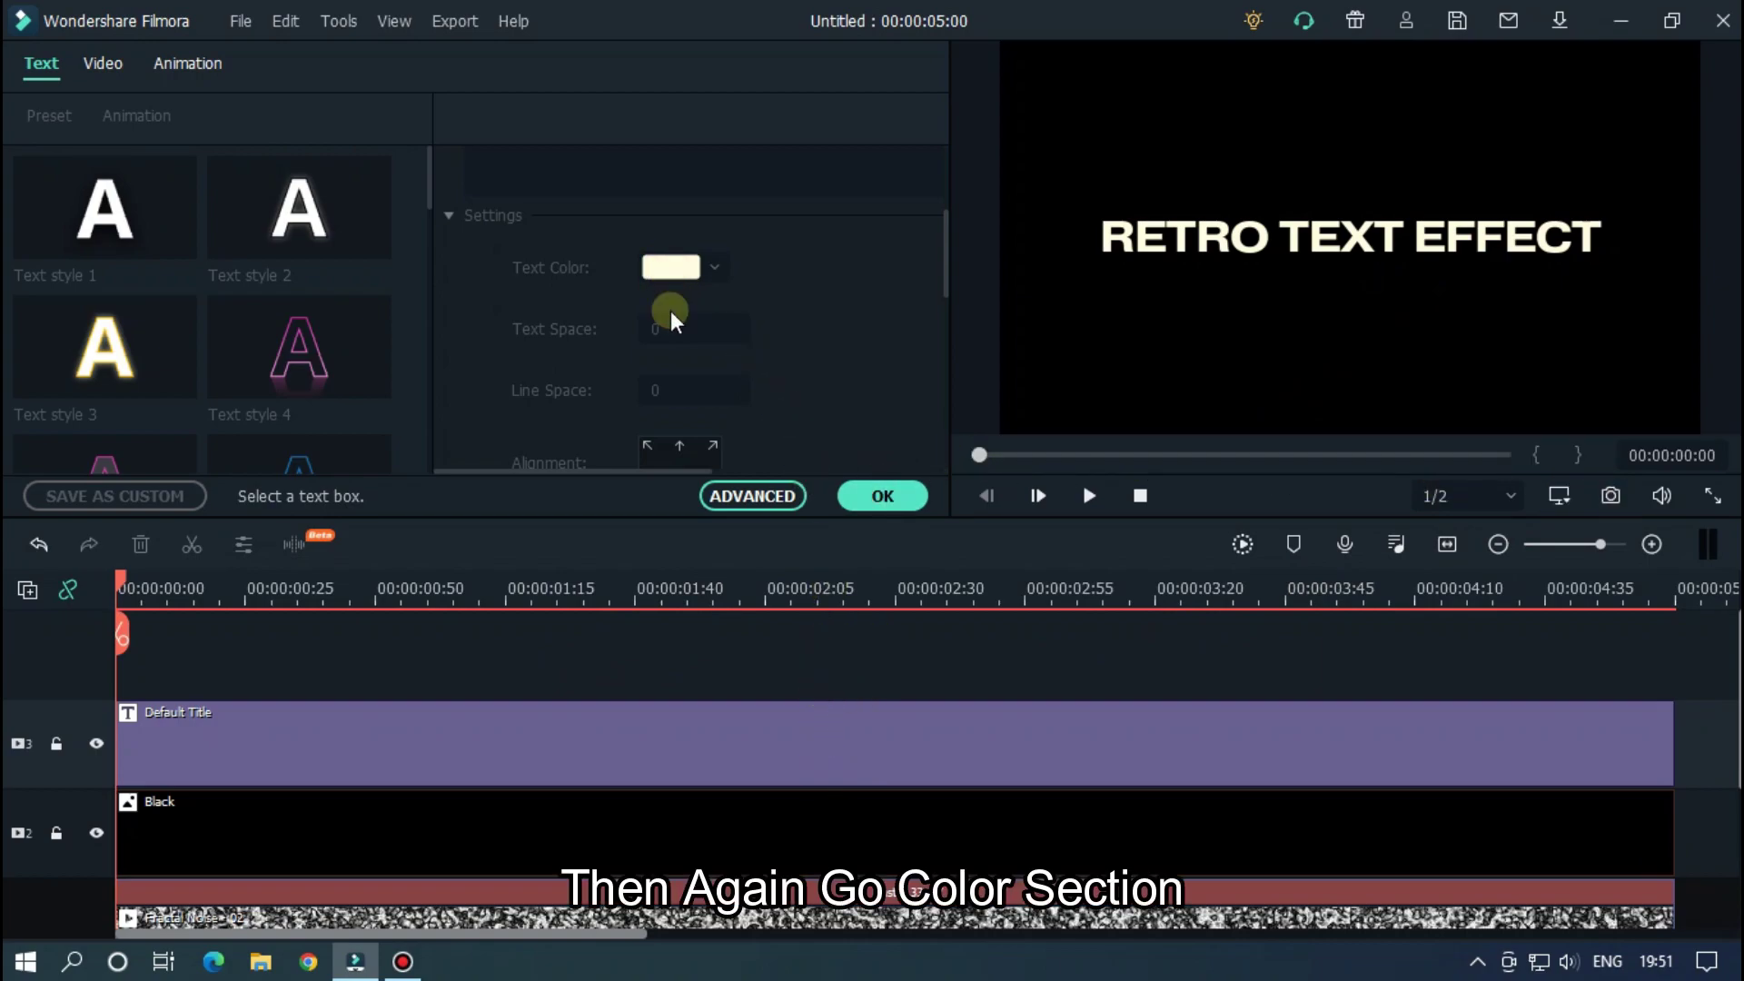
click(657, 714)
- Change the title's text colour to dark red #b30000
click(663, 267)
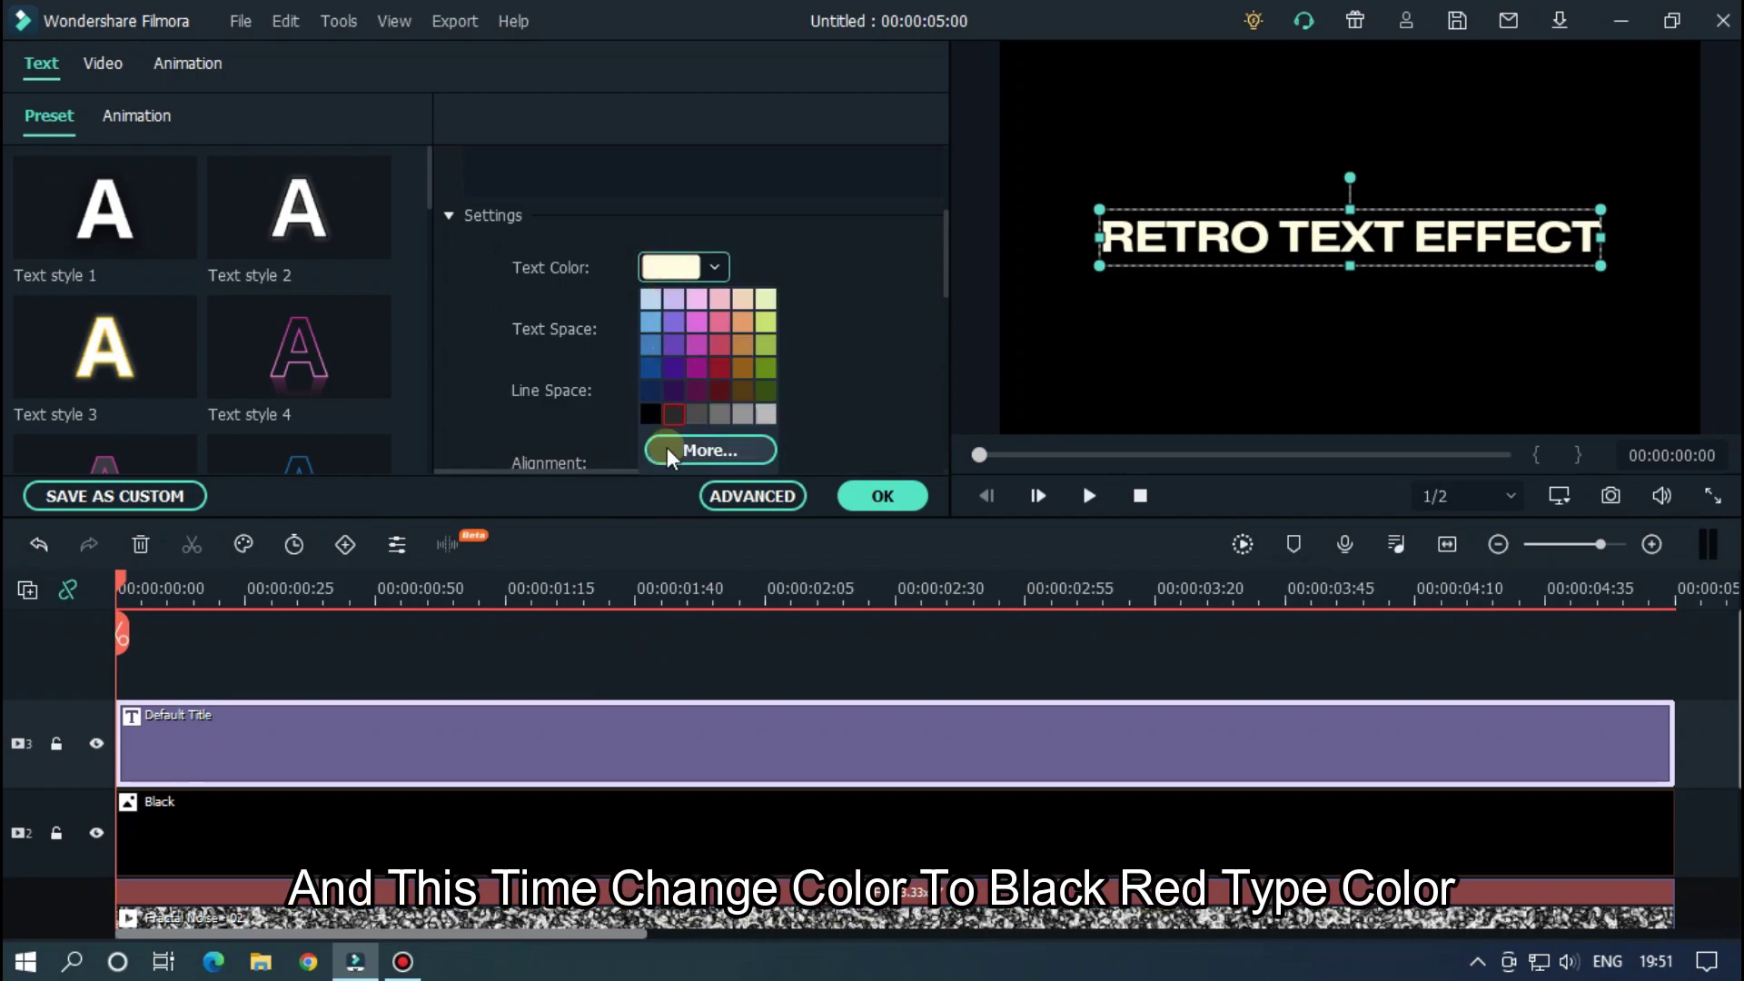
click(666, 451)
click(444, 275)
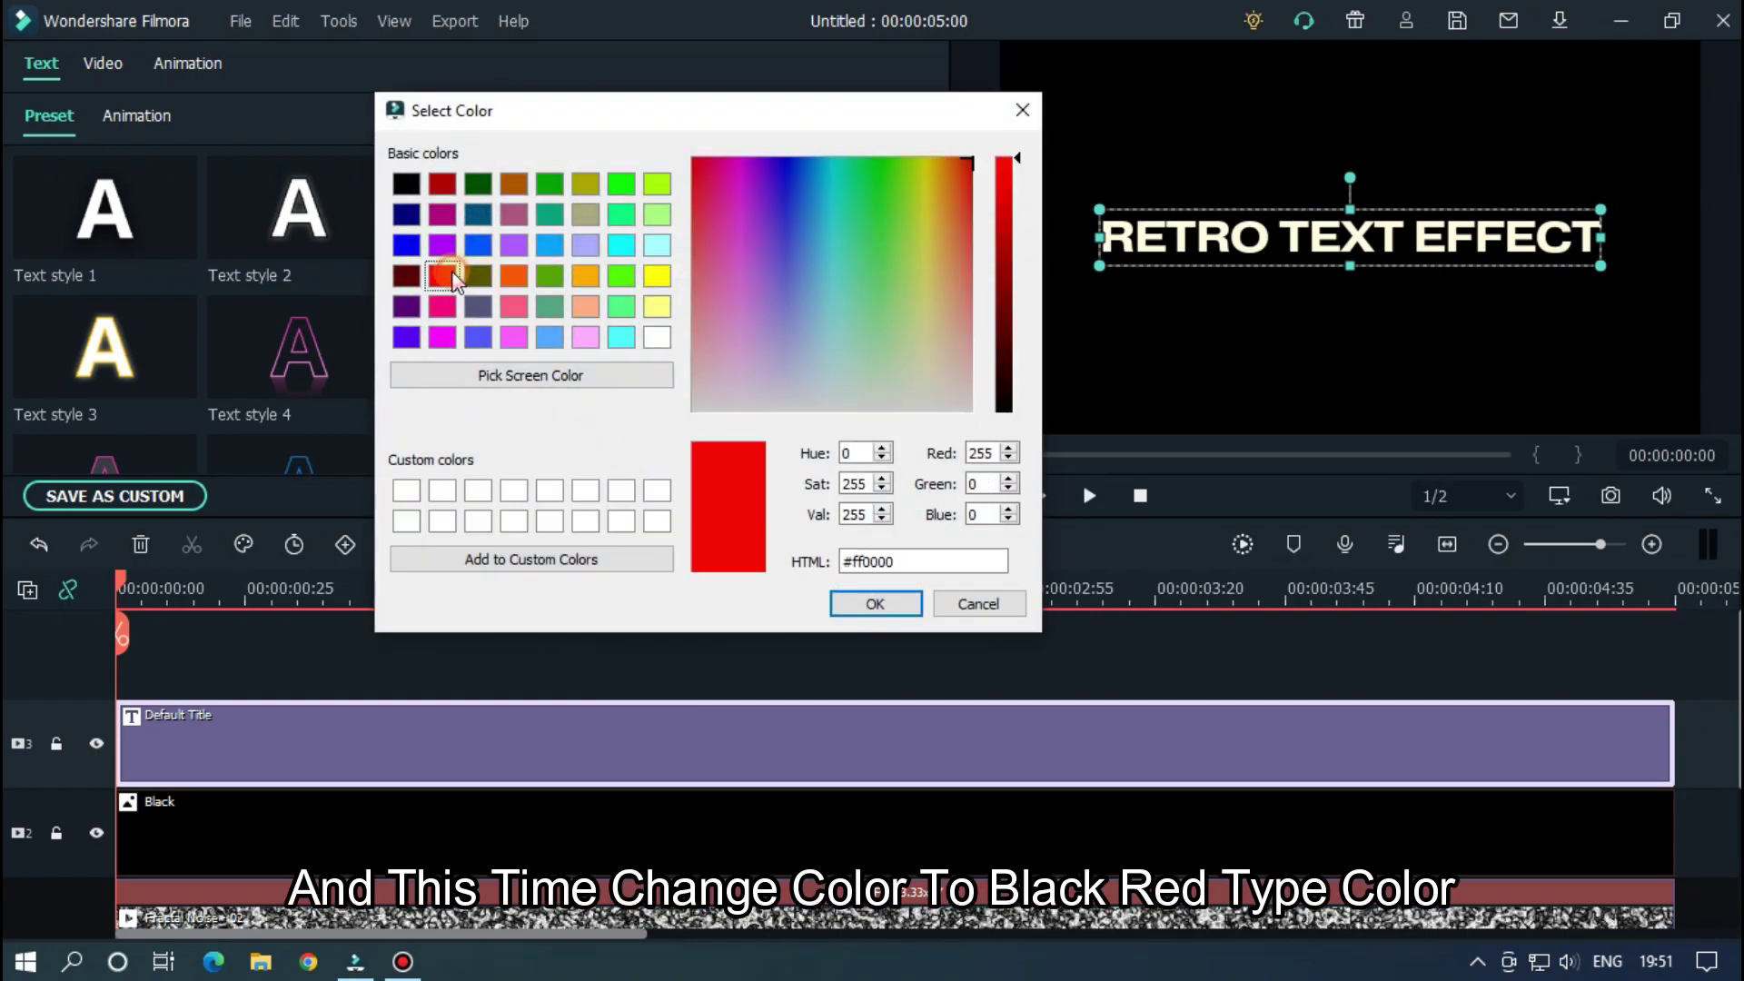
drag(1012, 176, 1018, 242)
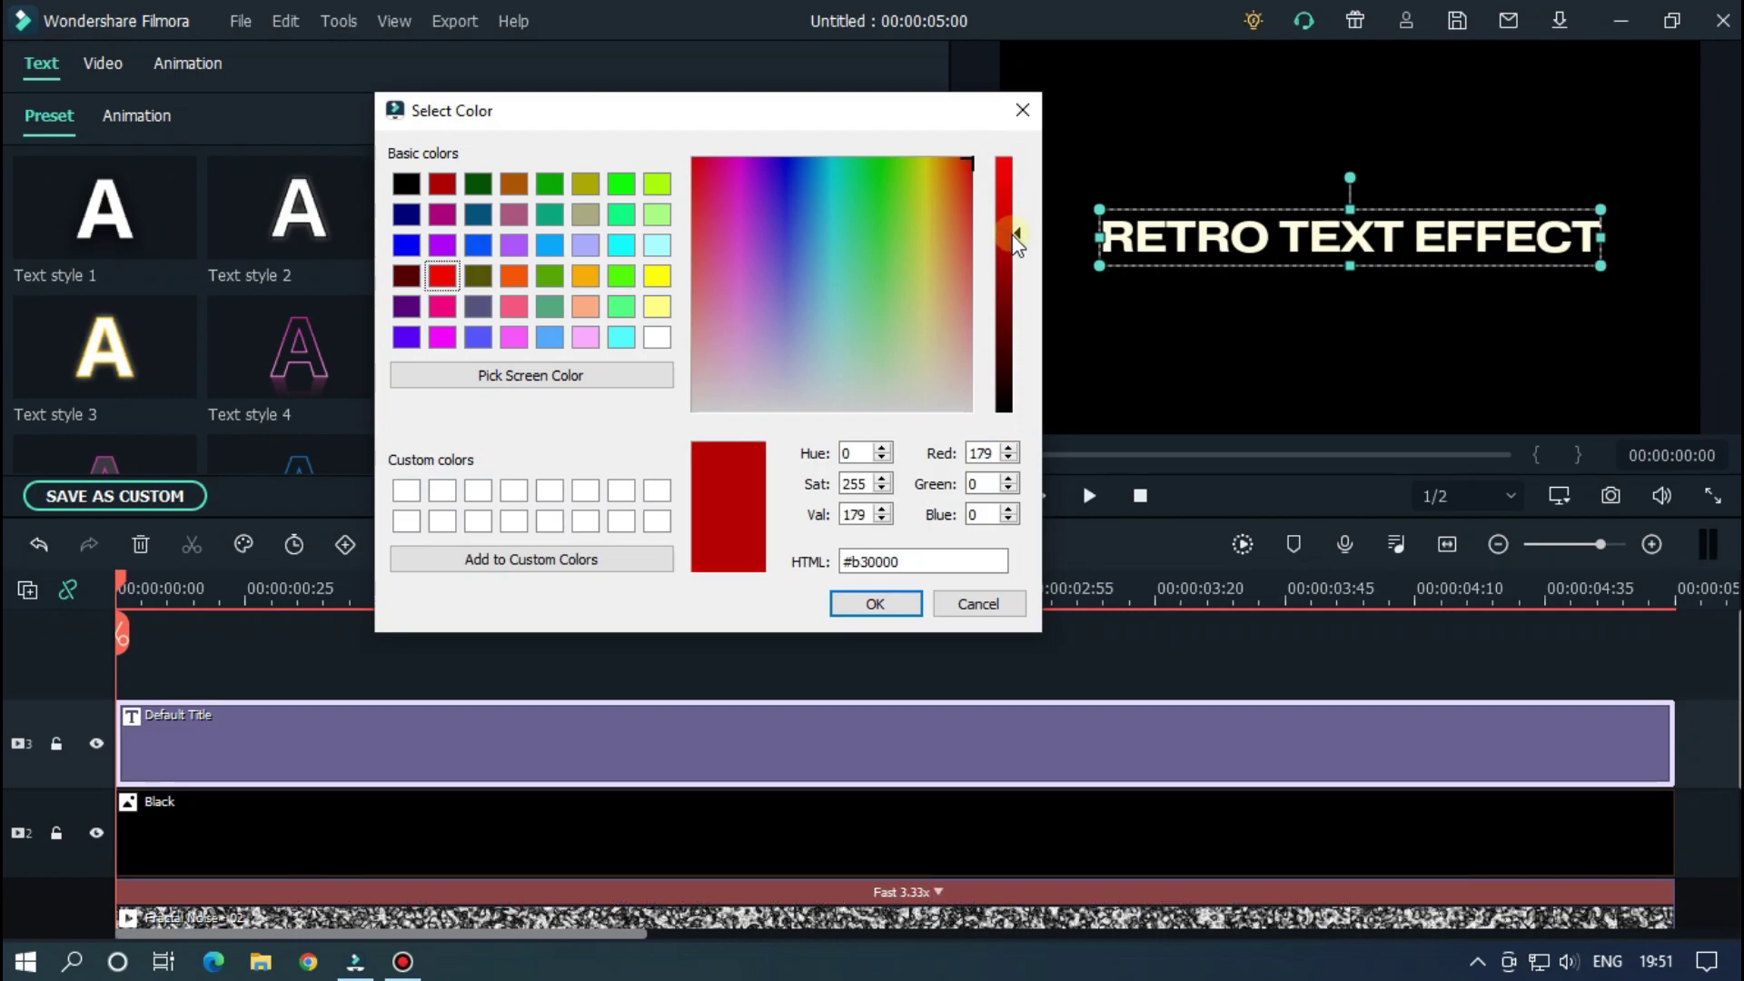
click(859, 614)
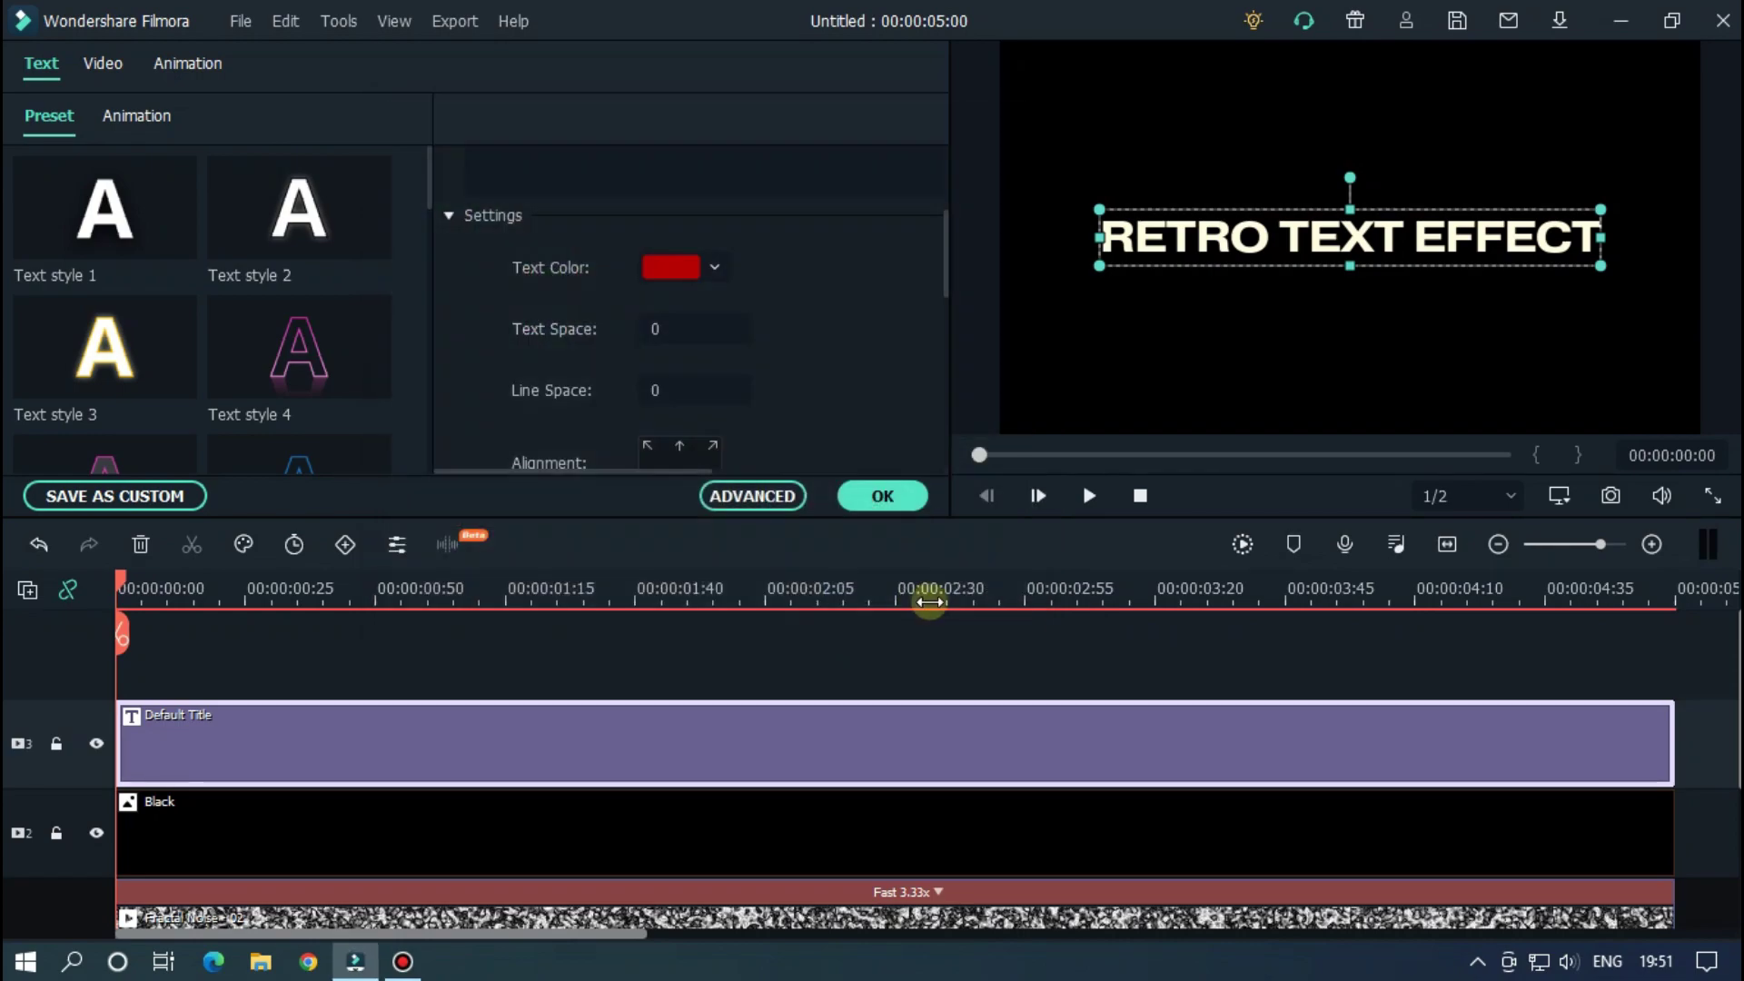
- Save a Snapshot_17 still of the red title and close the text editor
click(1050, 613)
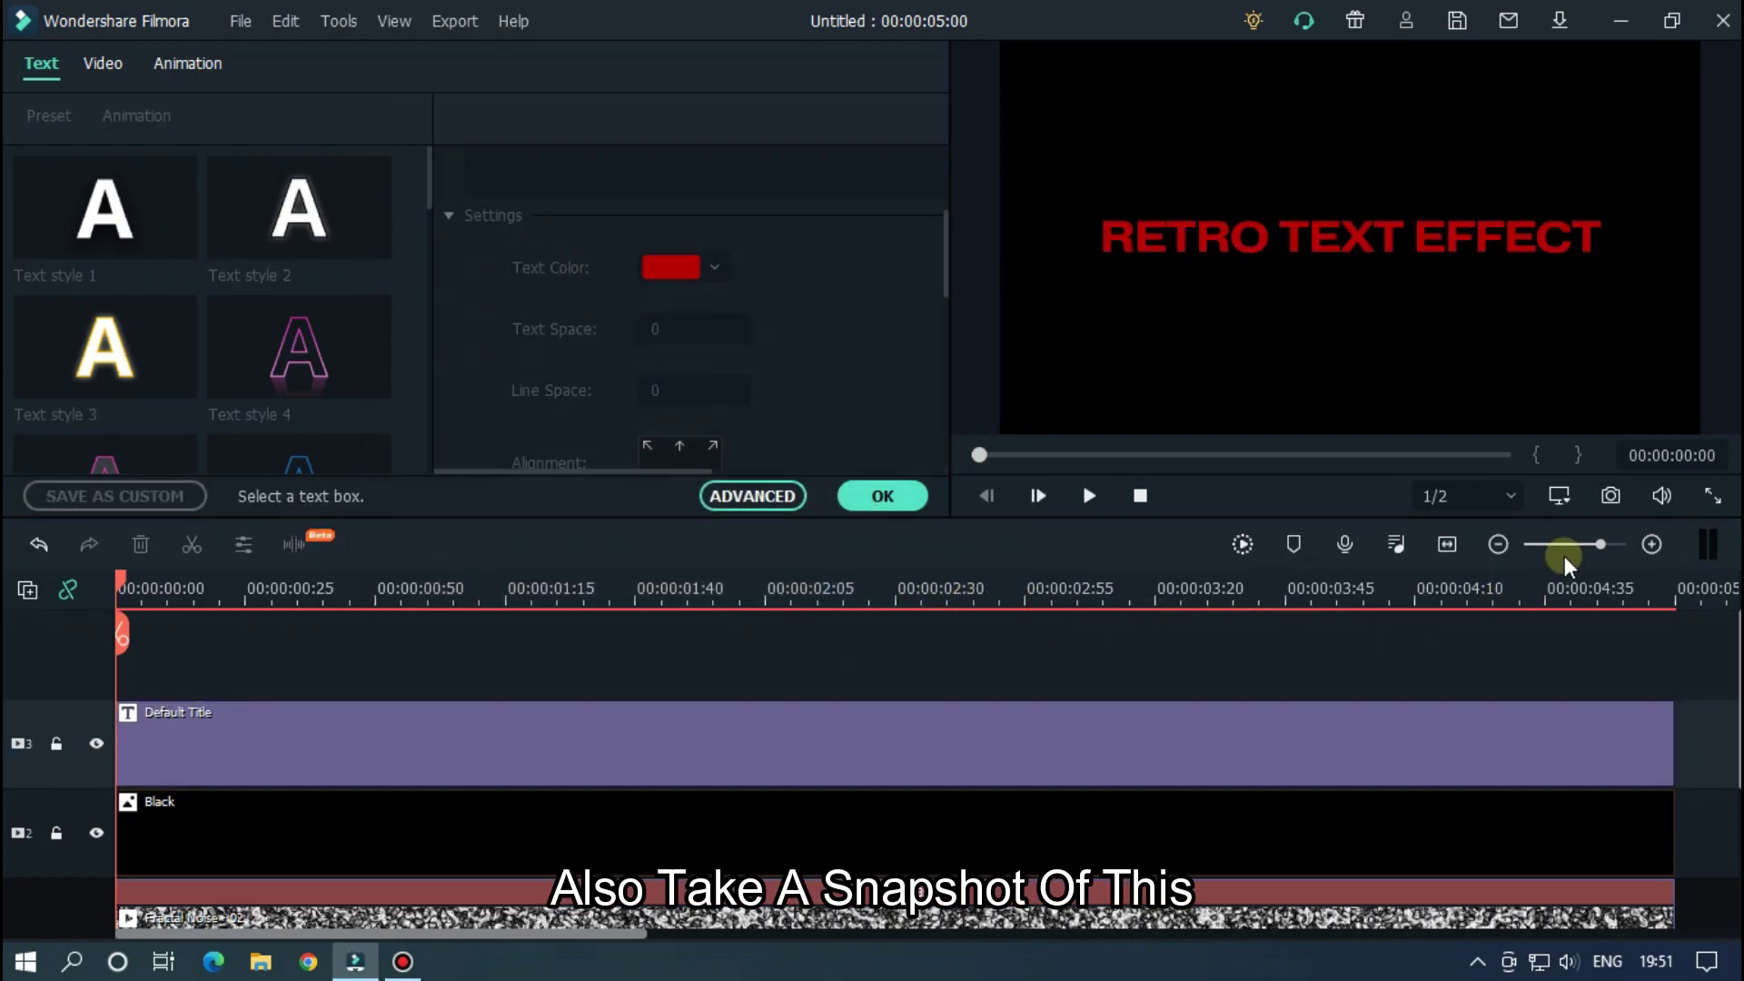
click(1610, 496)
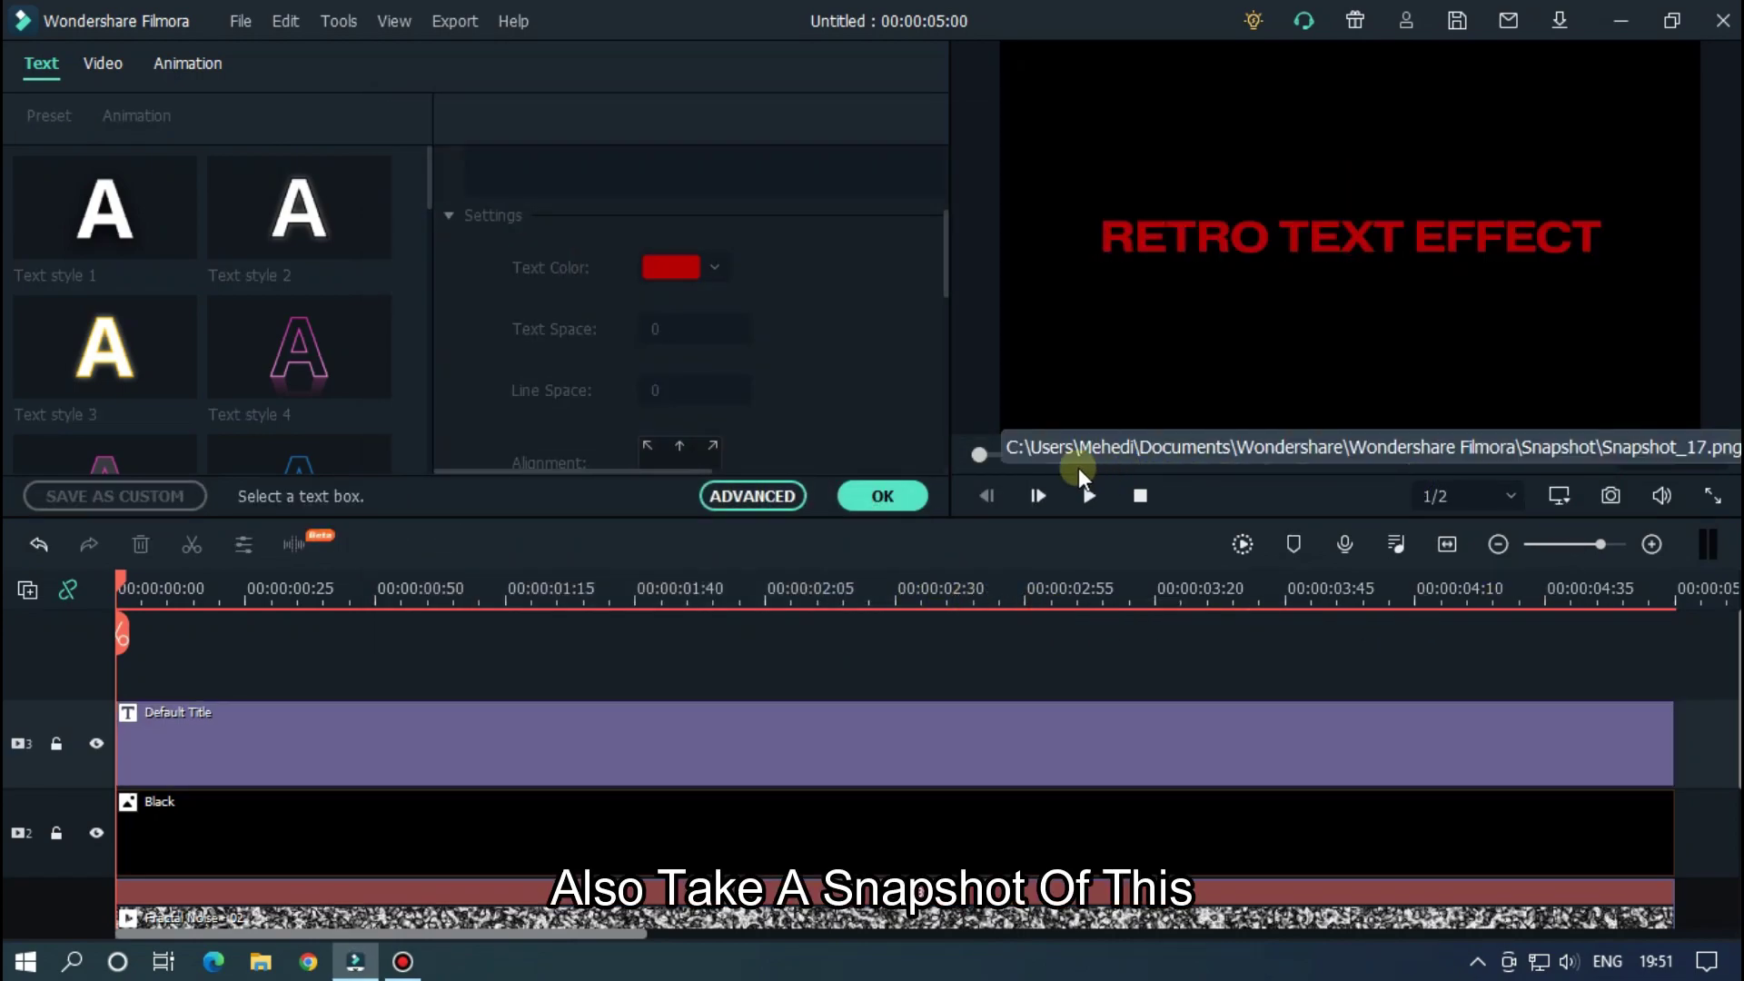
click(892, 495)
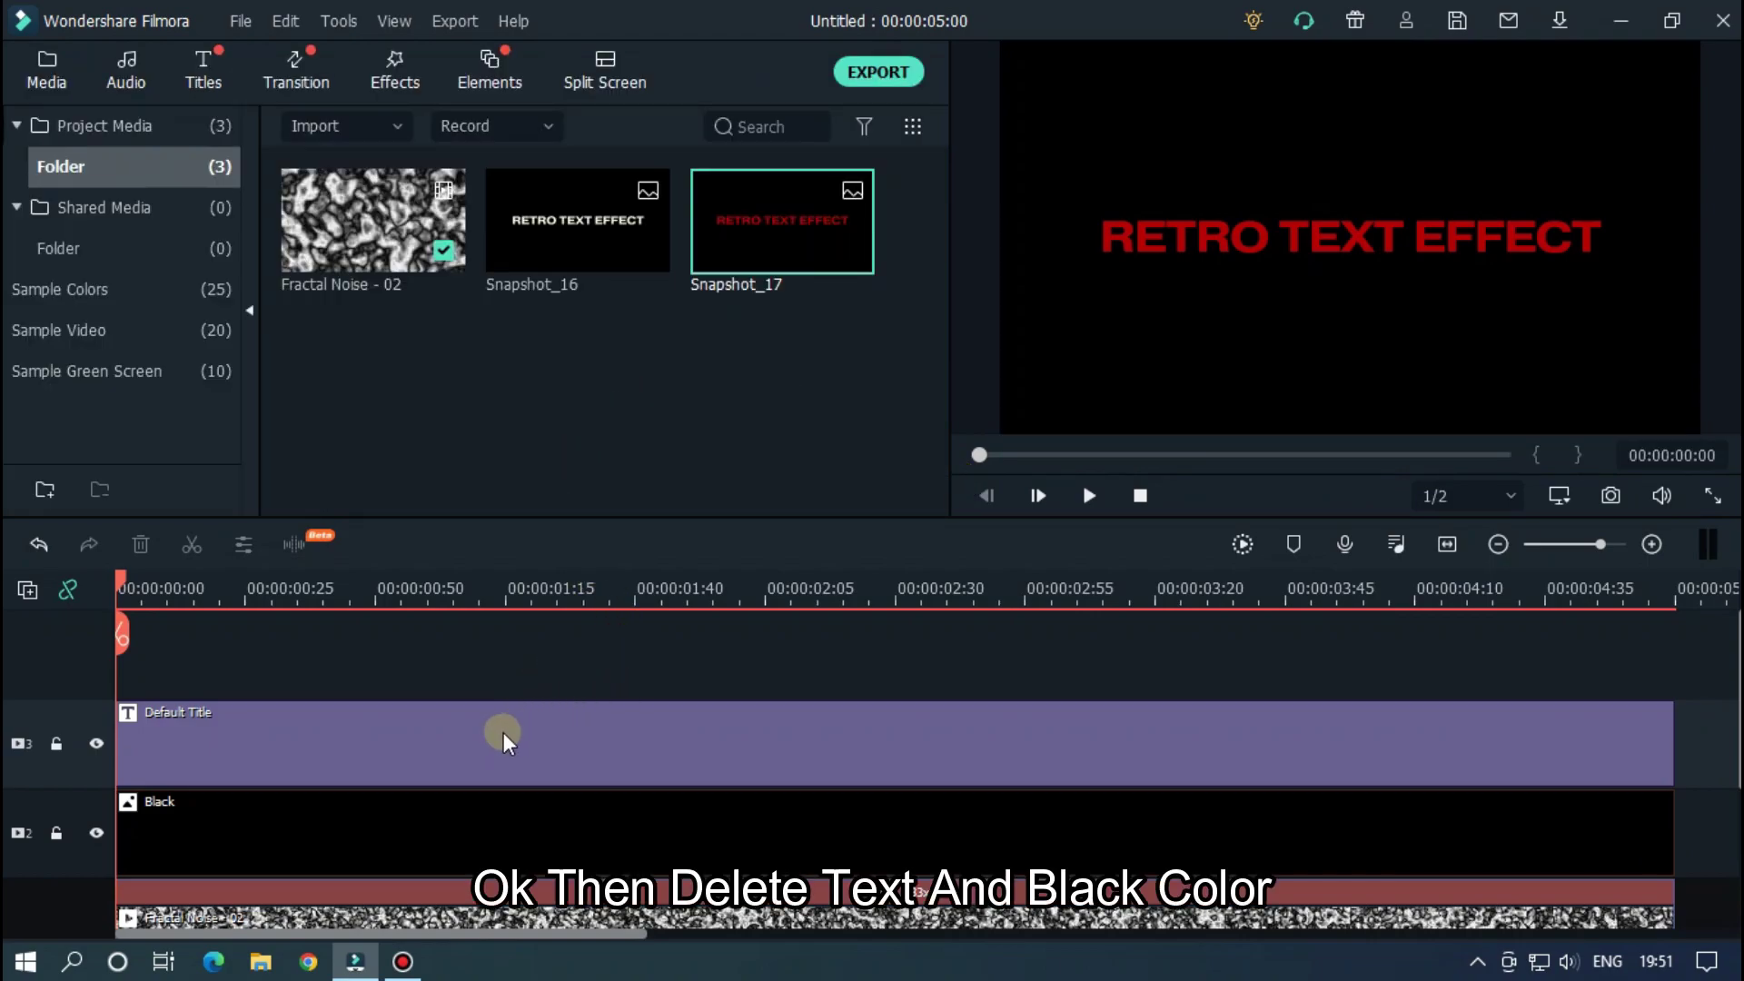
- Delete the Default Title and Black clips and put Snapshot_17 on the upper video track
drag(368, 627, 445, 823)
key(Delete)
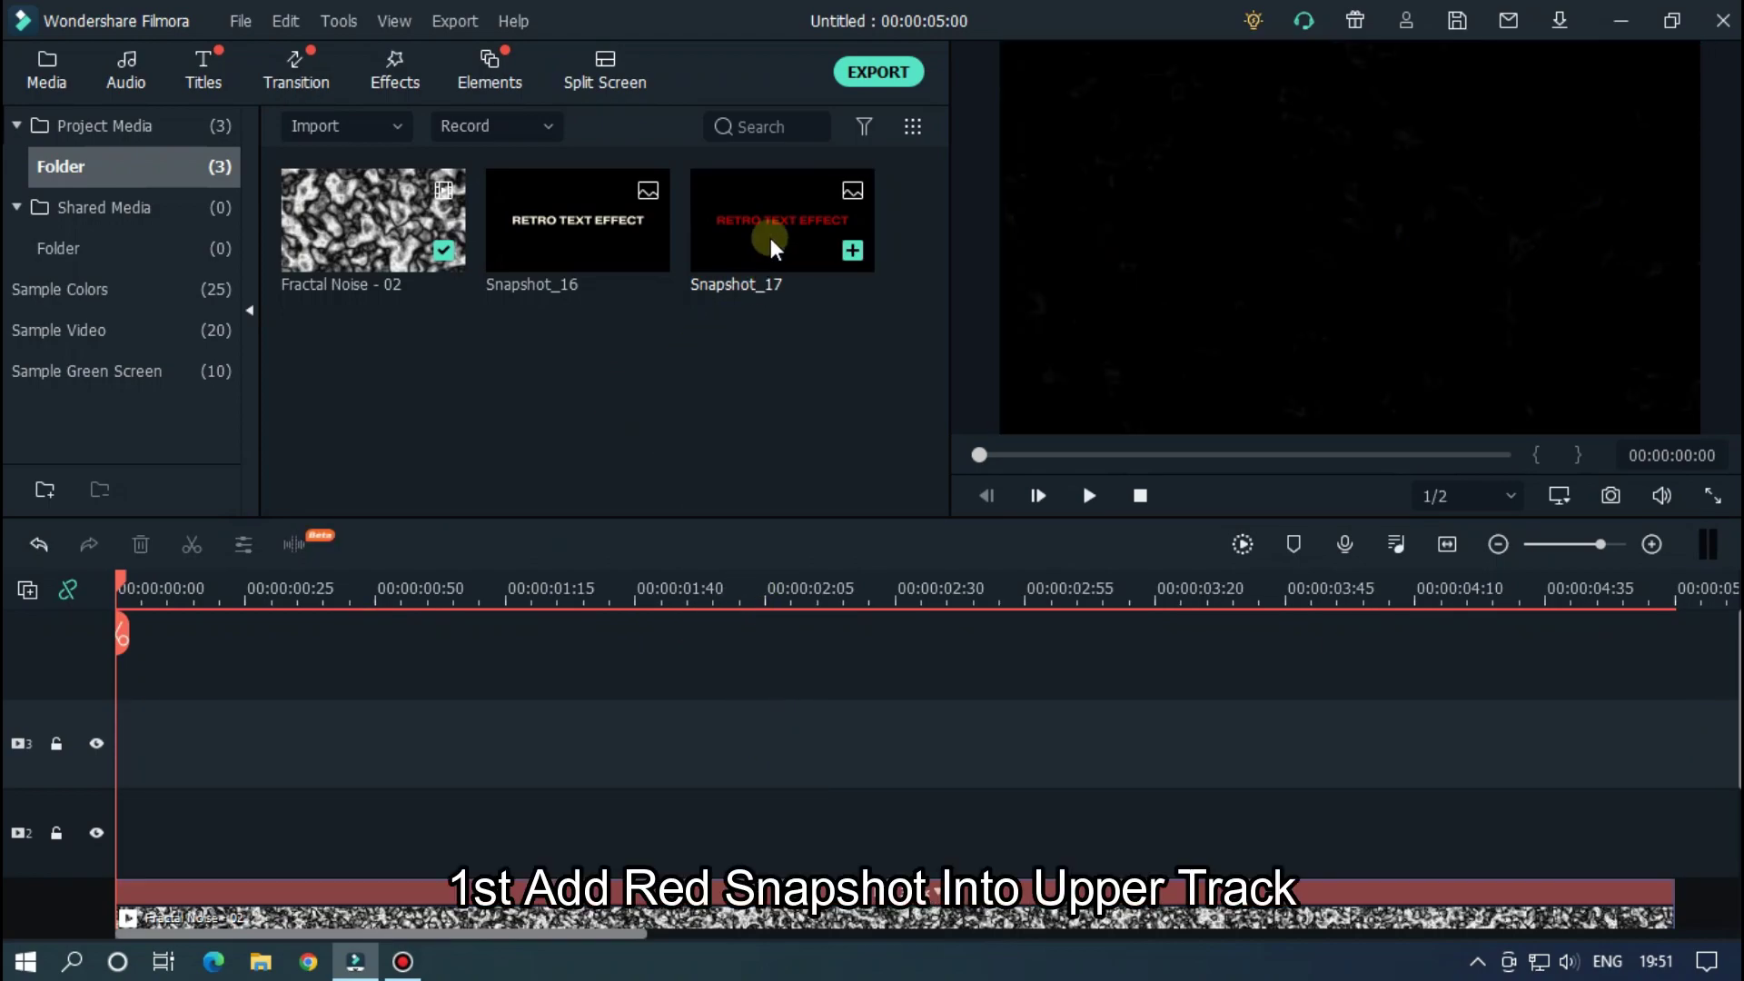
drag(770, 238, 107, 827)
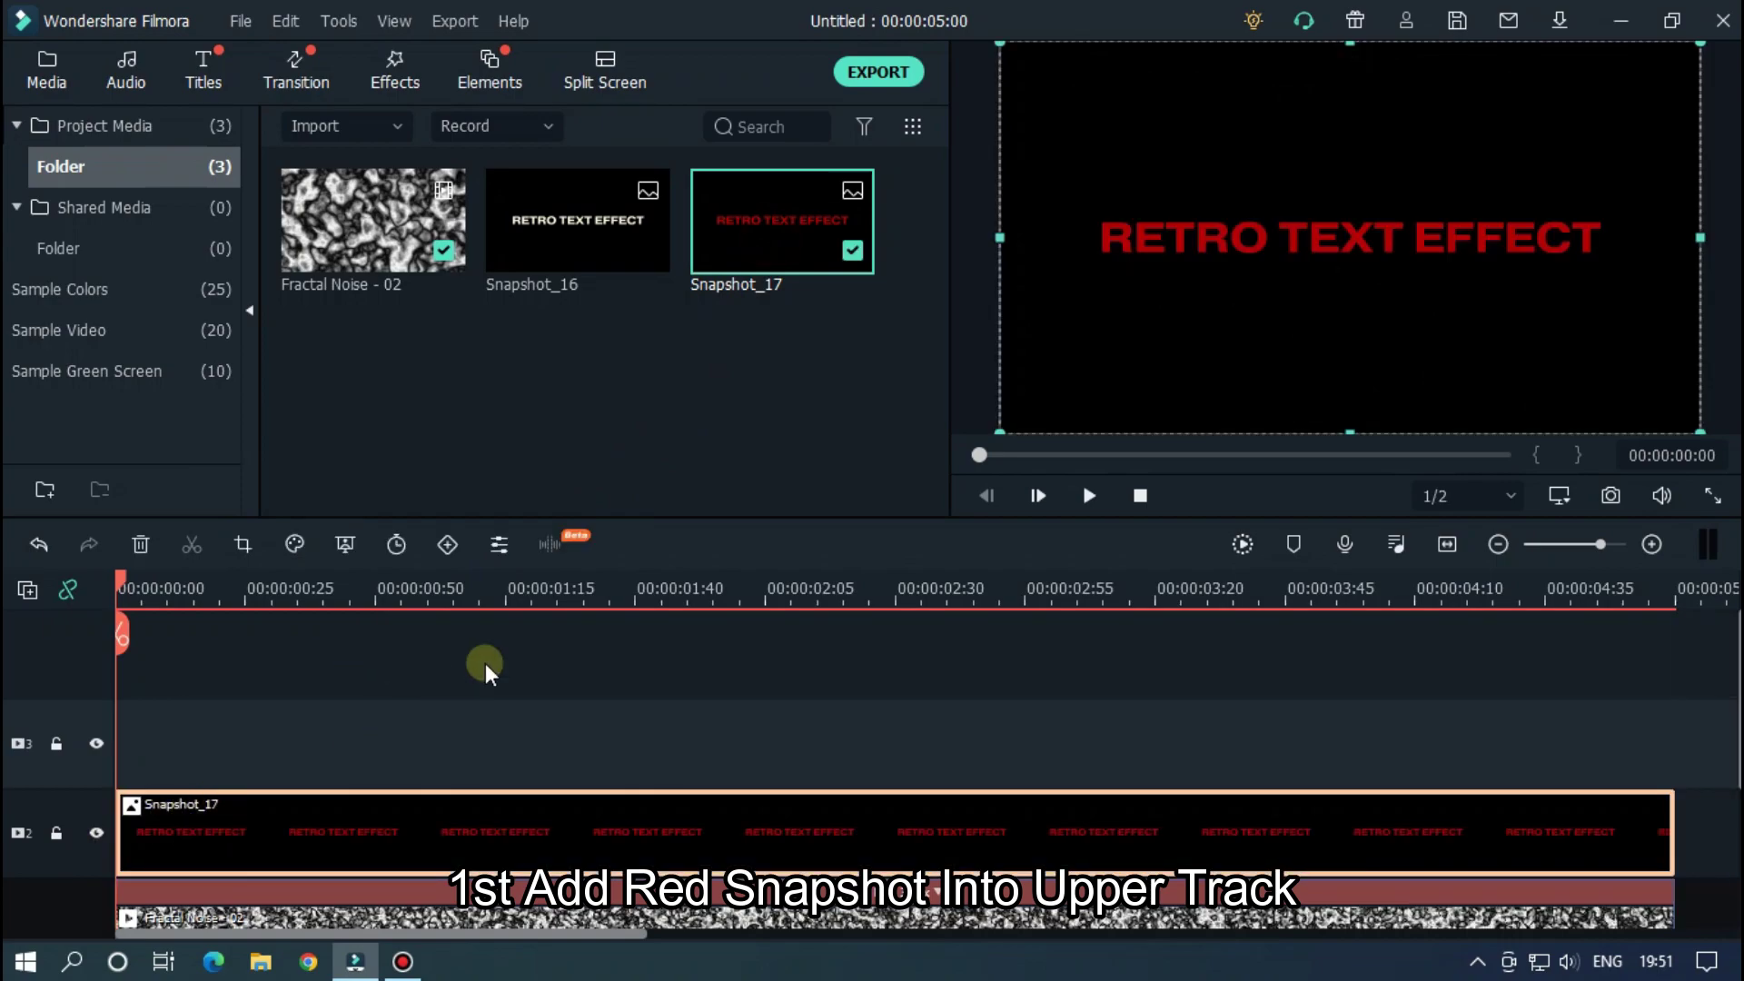
- Change Snapshot_17's Compositing blending mode to Screen and confirm the settings
double_click(443, 821)
click(41, 172)
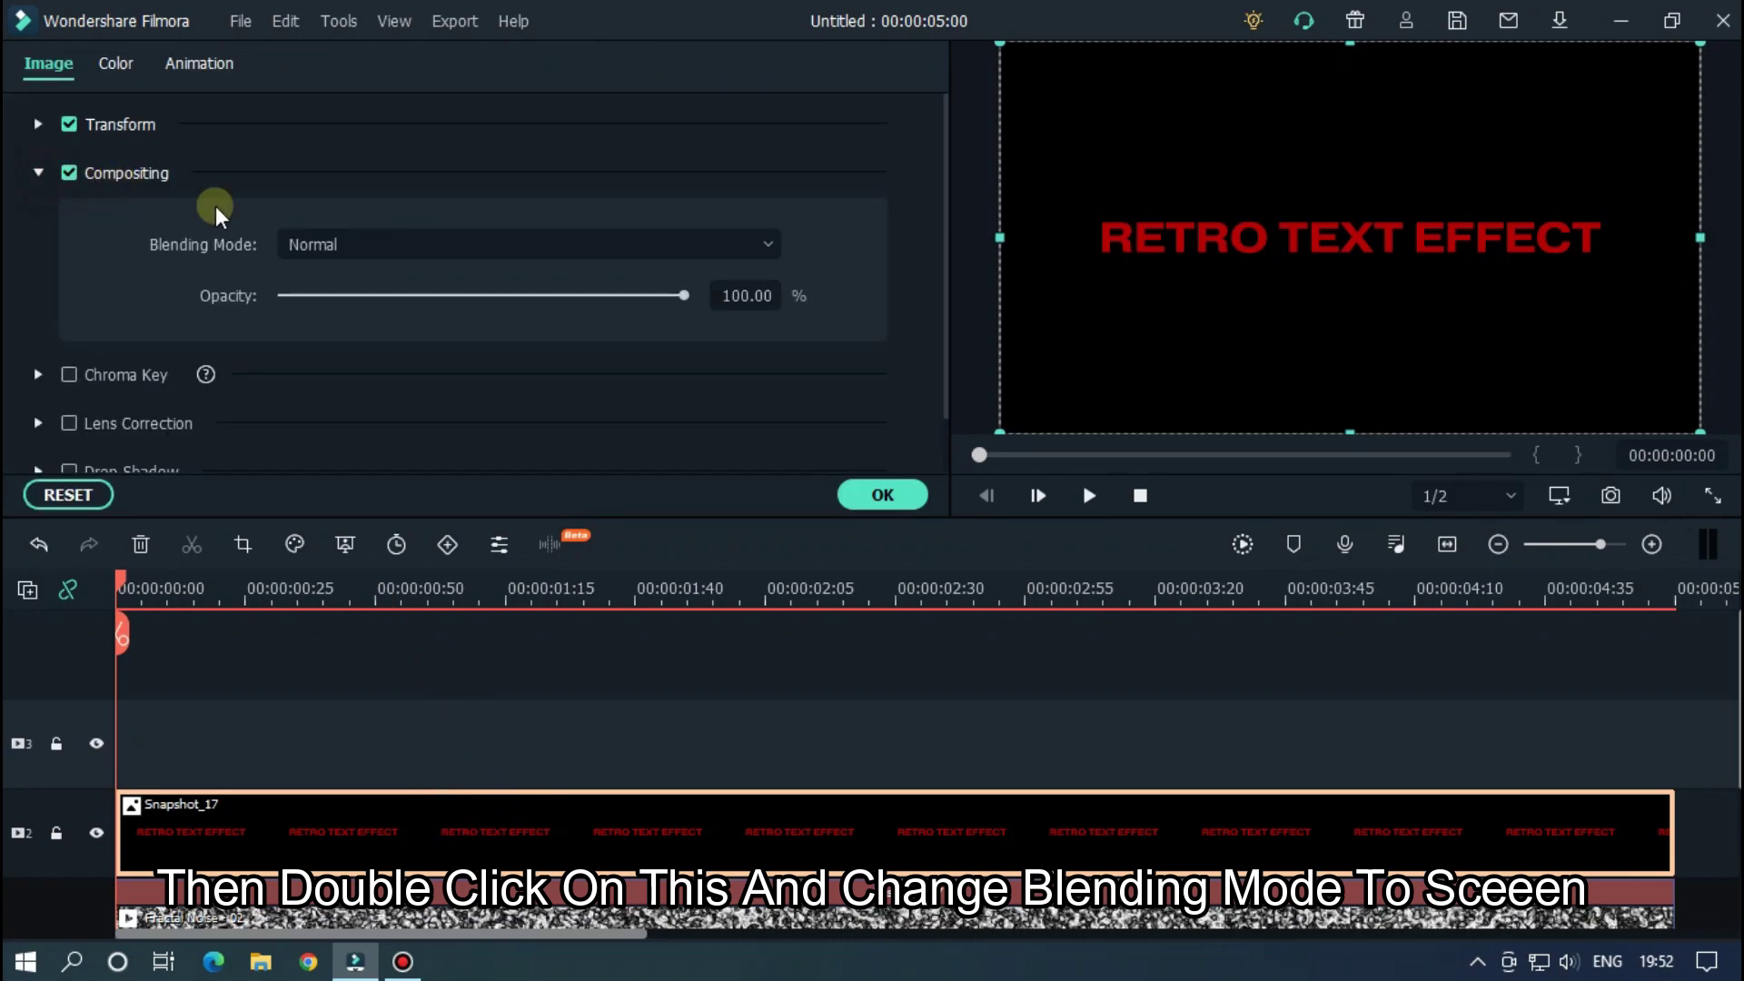
click(379, 241)
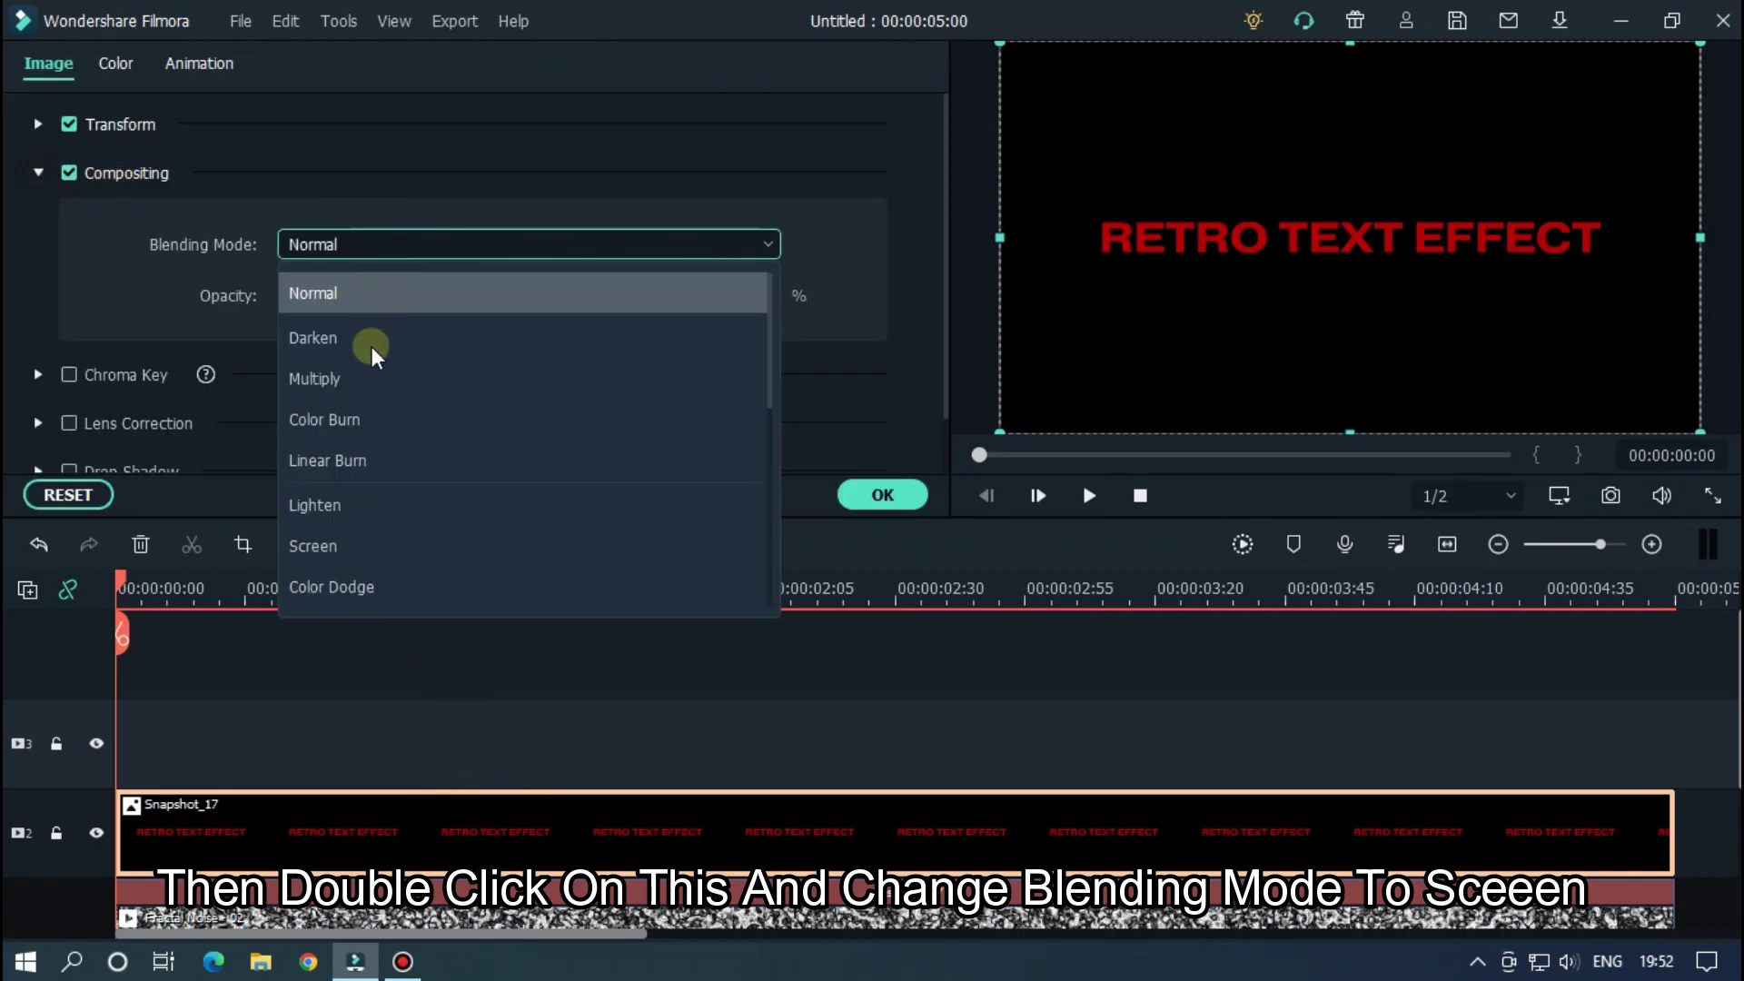
click(345, 548)
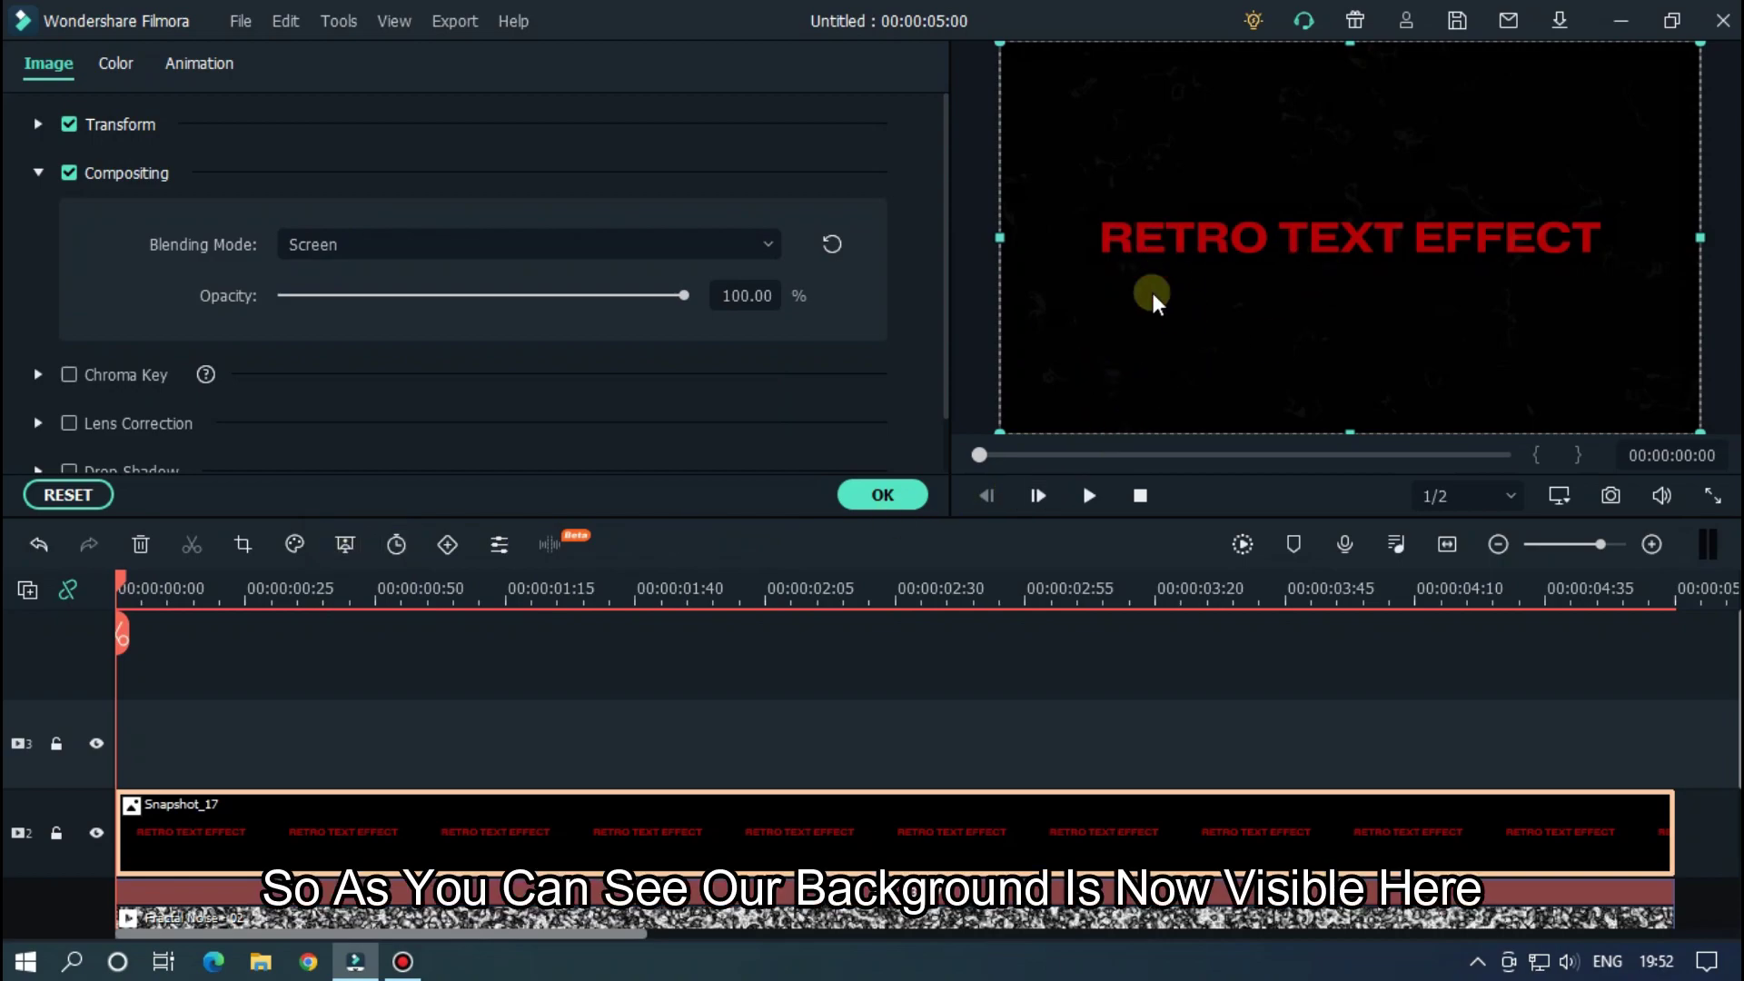
click(885, 496)
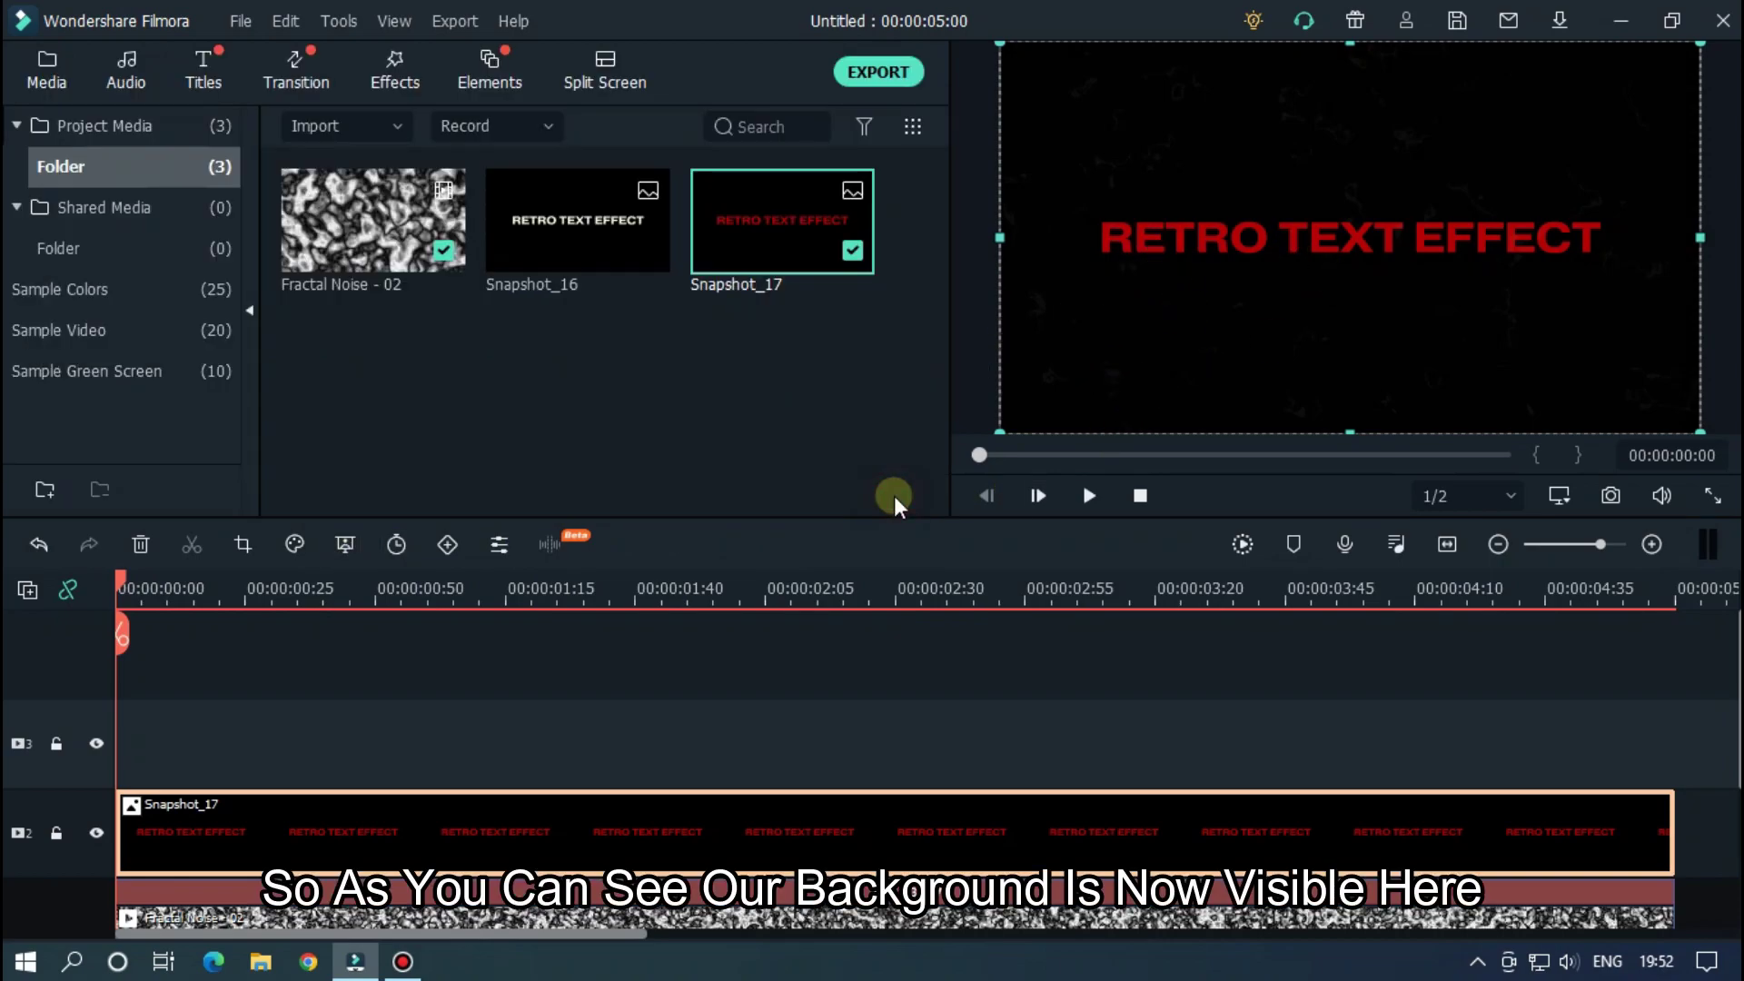
- Search the Effects library for 'glo' and apply Glow to Snapshot_17
click(417, 73)
click(825, 125)
text(glo)
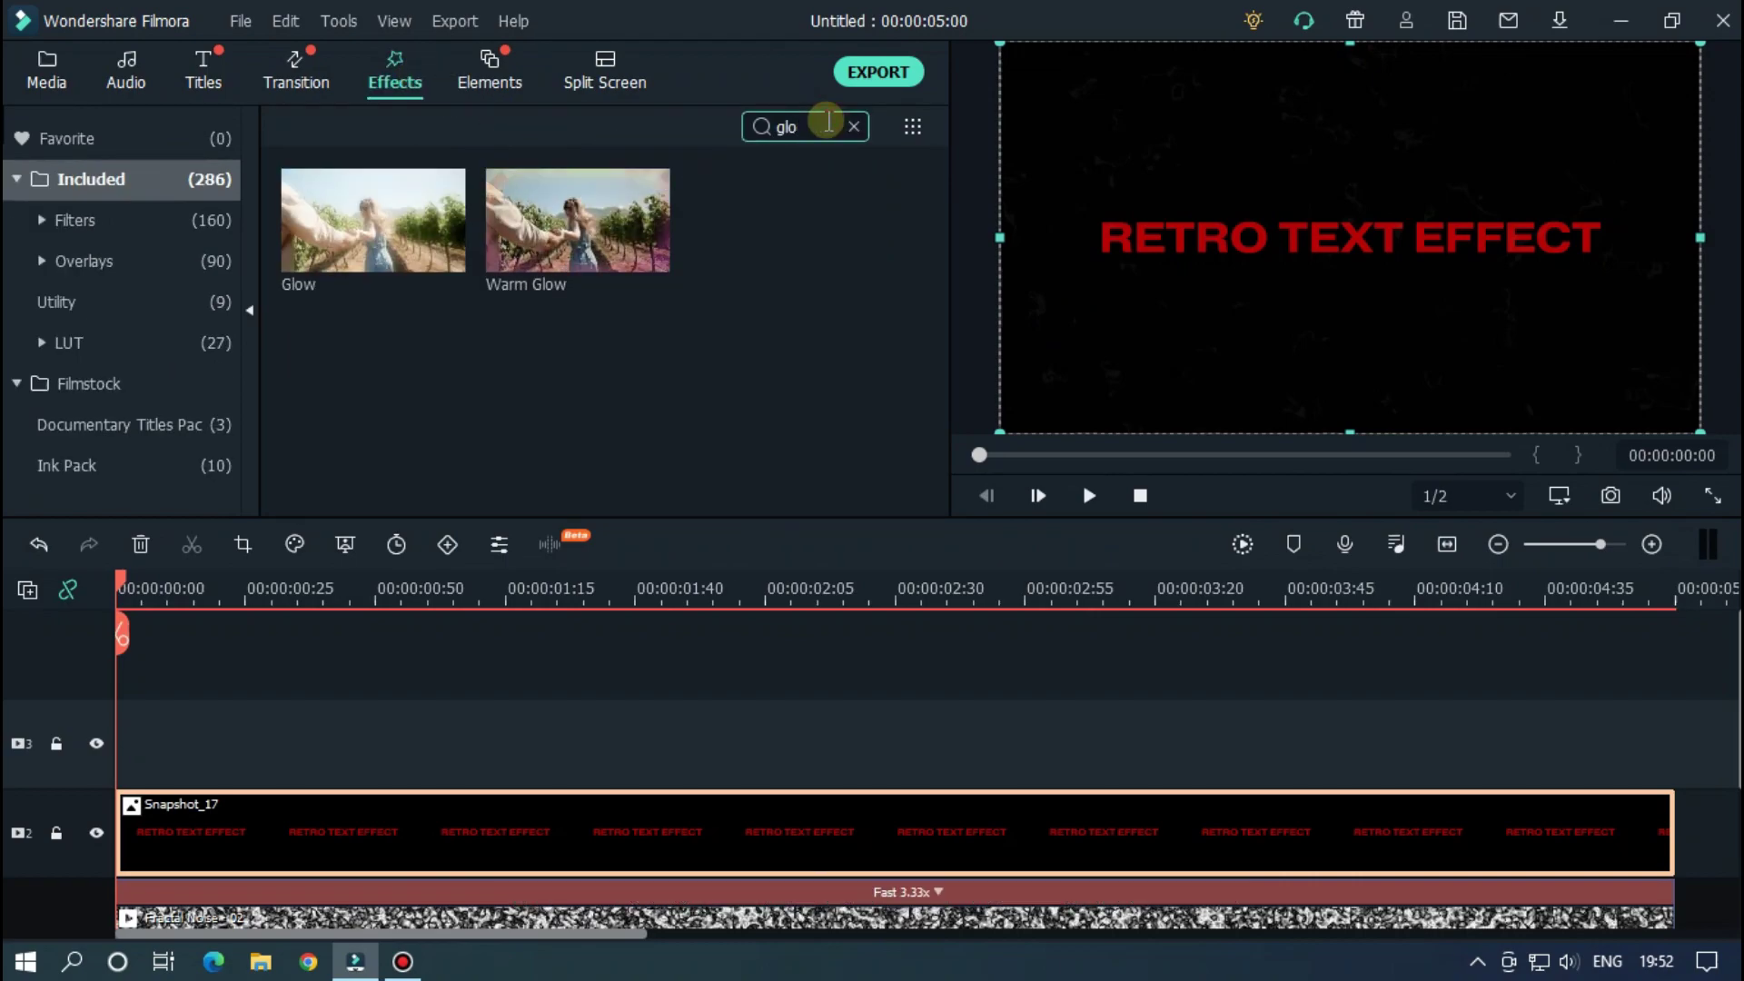
drag(361, 234, 252, 799)
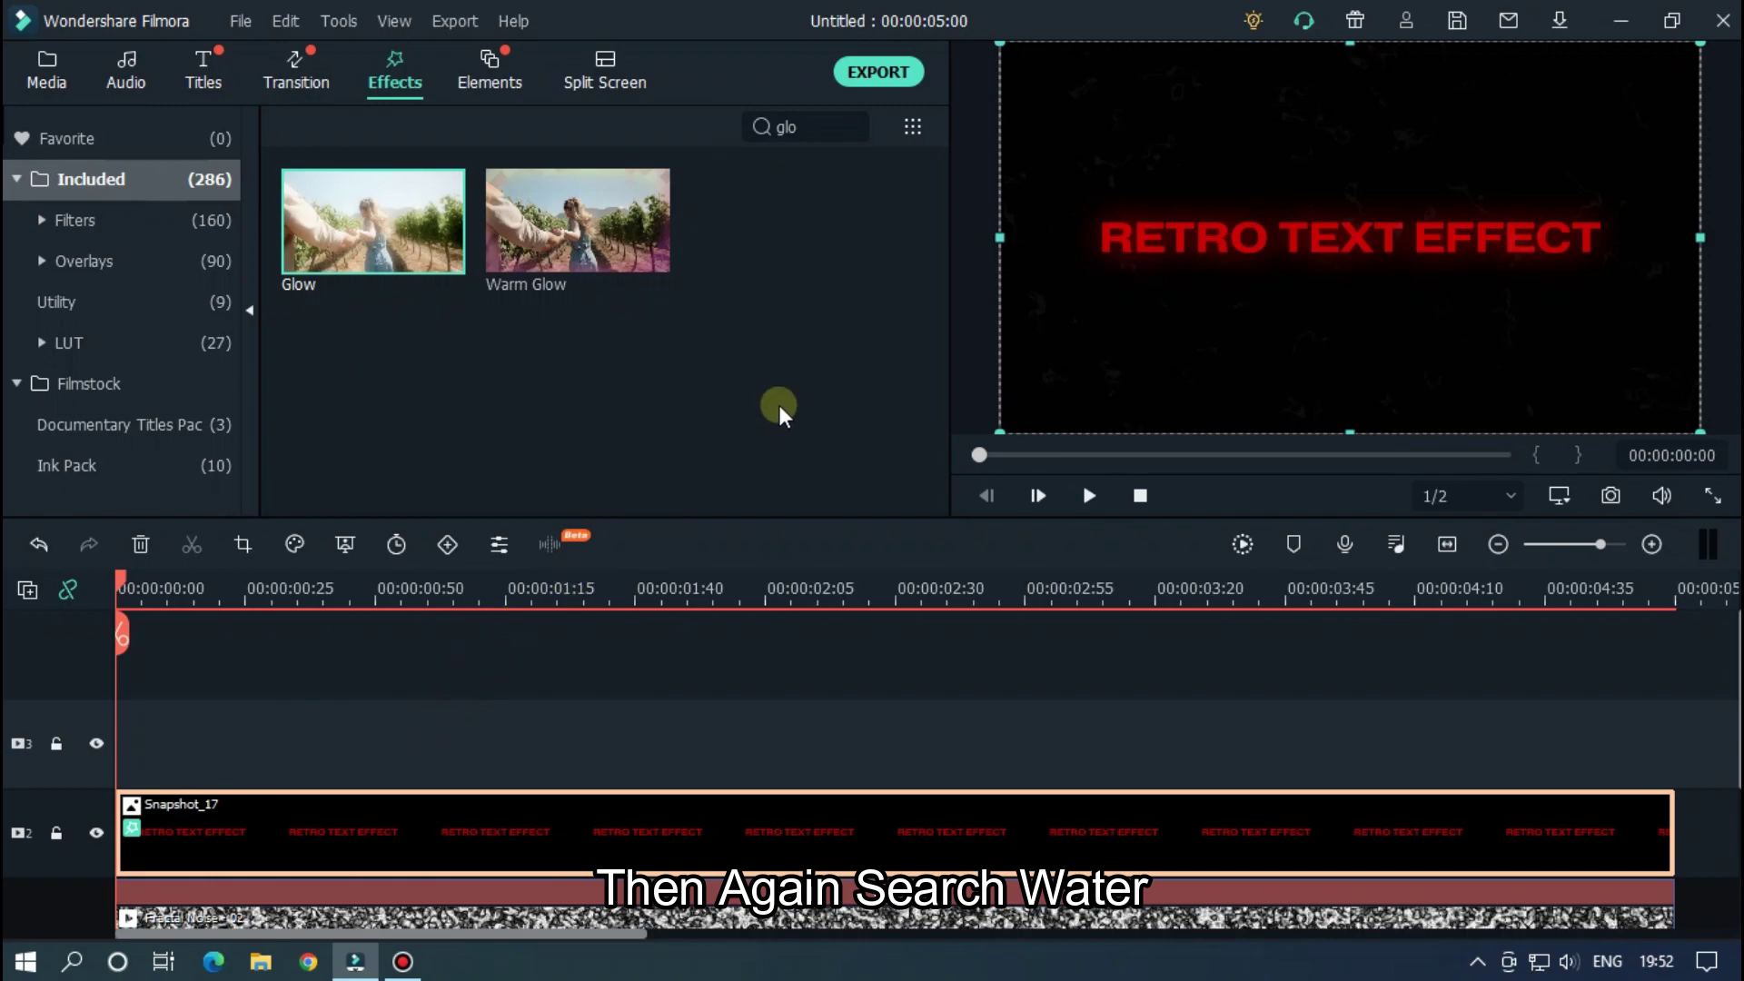
- Add the Water and Square Blur effects to Snapshot_17 via searches 'wat' and 'sq'
click(852, 127)
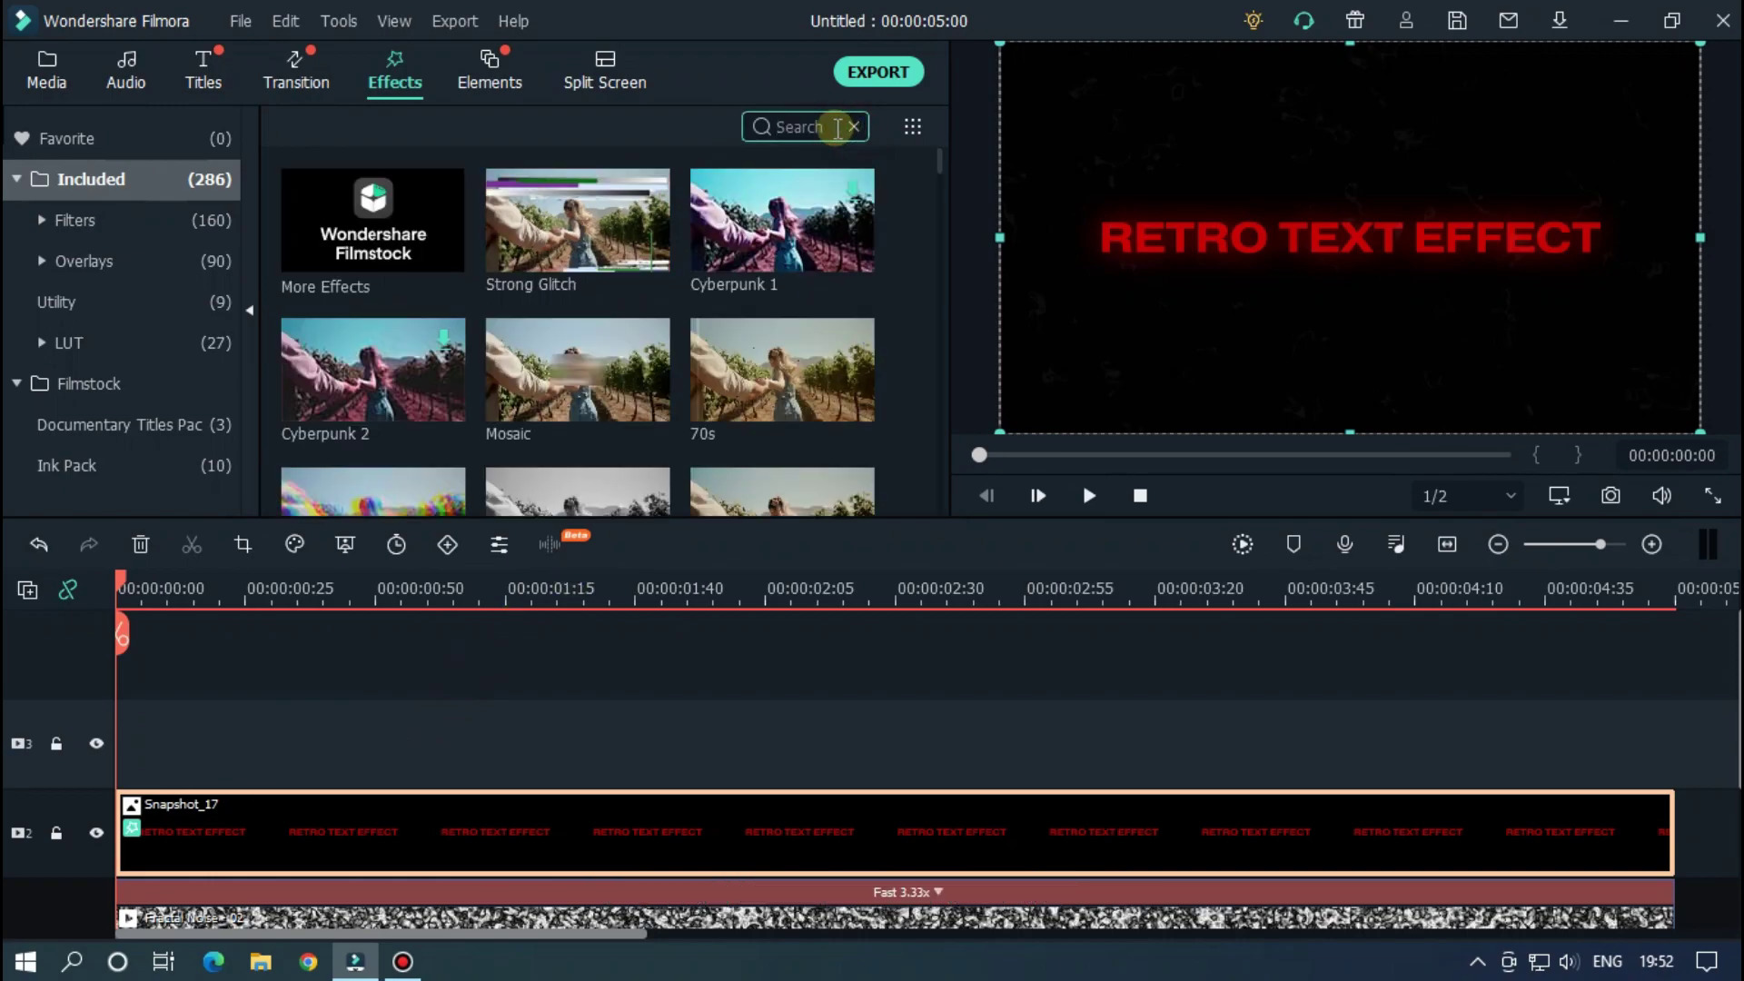
text(wat)
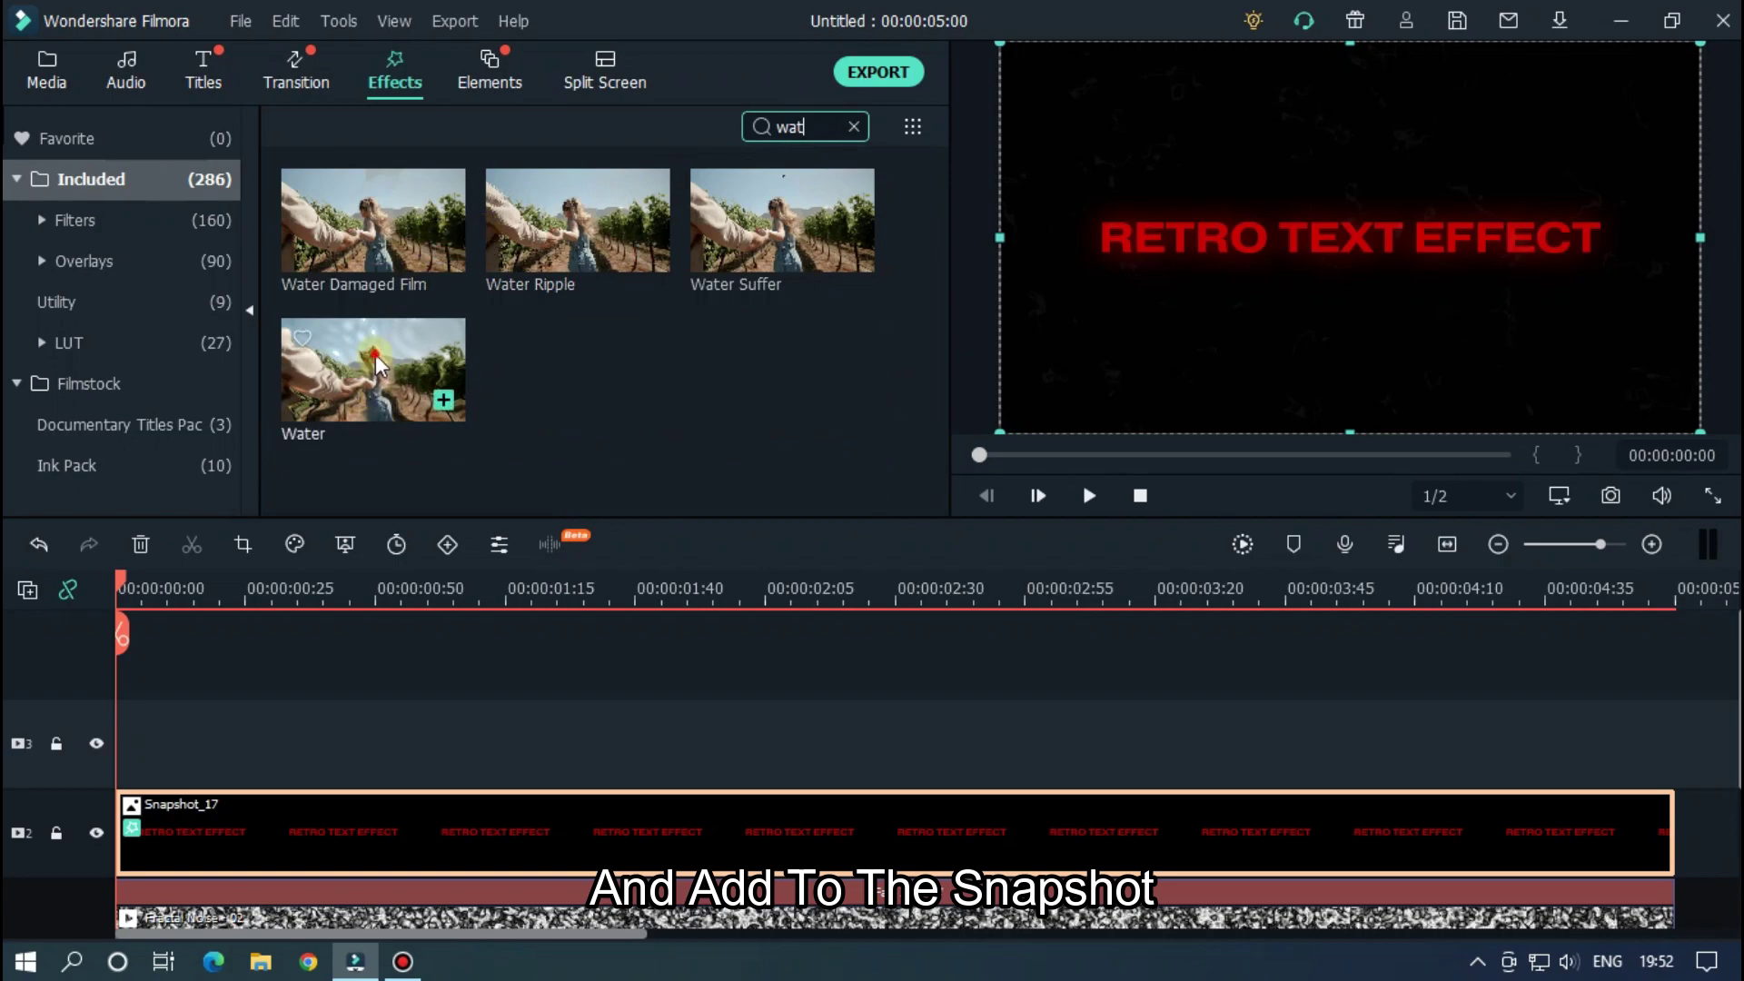
drag(378, 363, 329, 805)
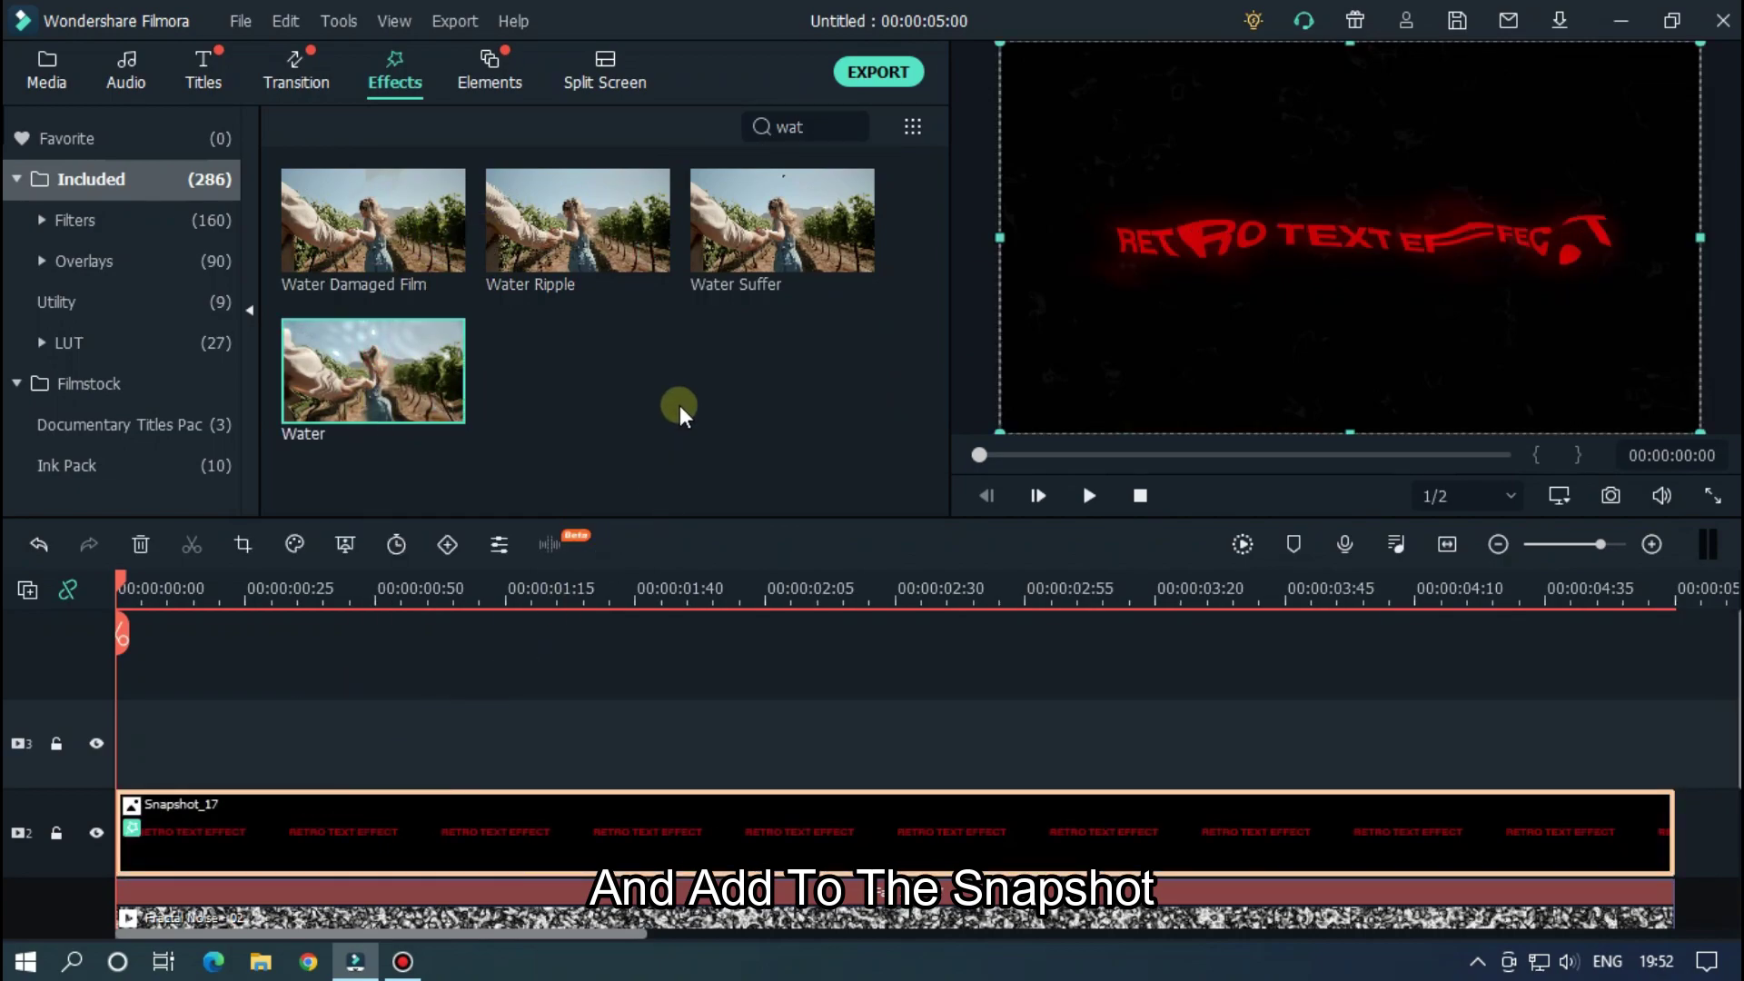
click(853, 125)
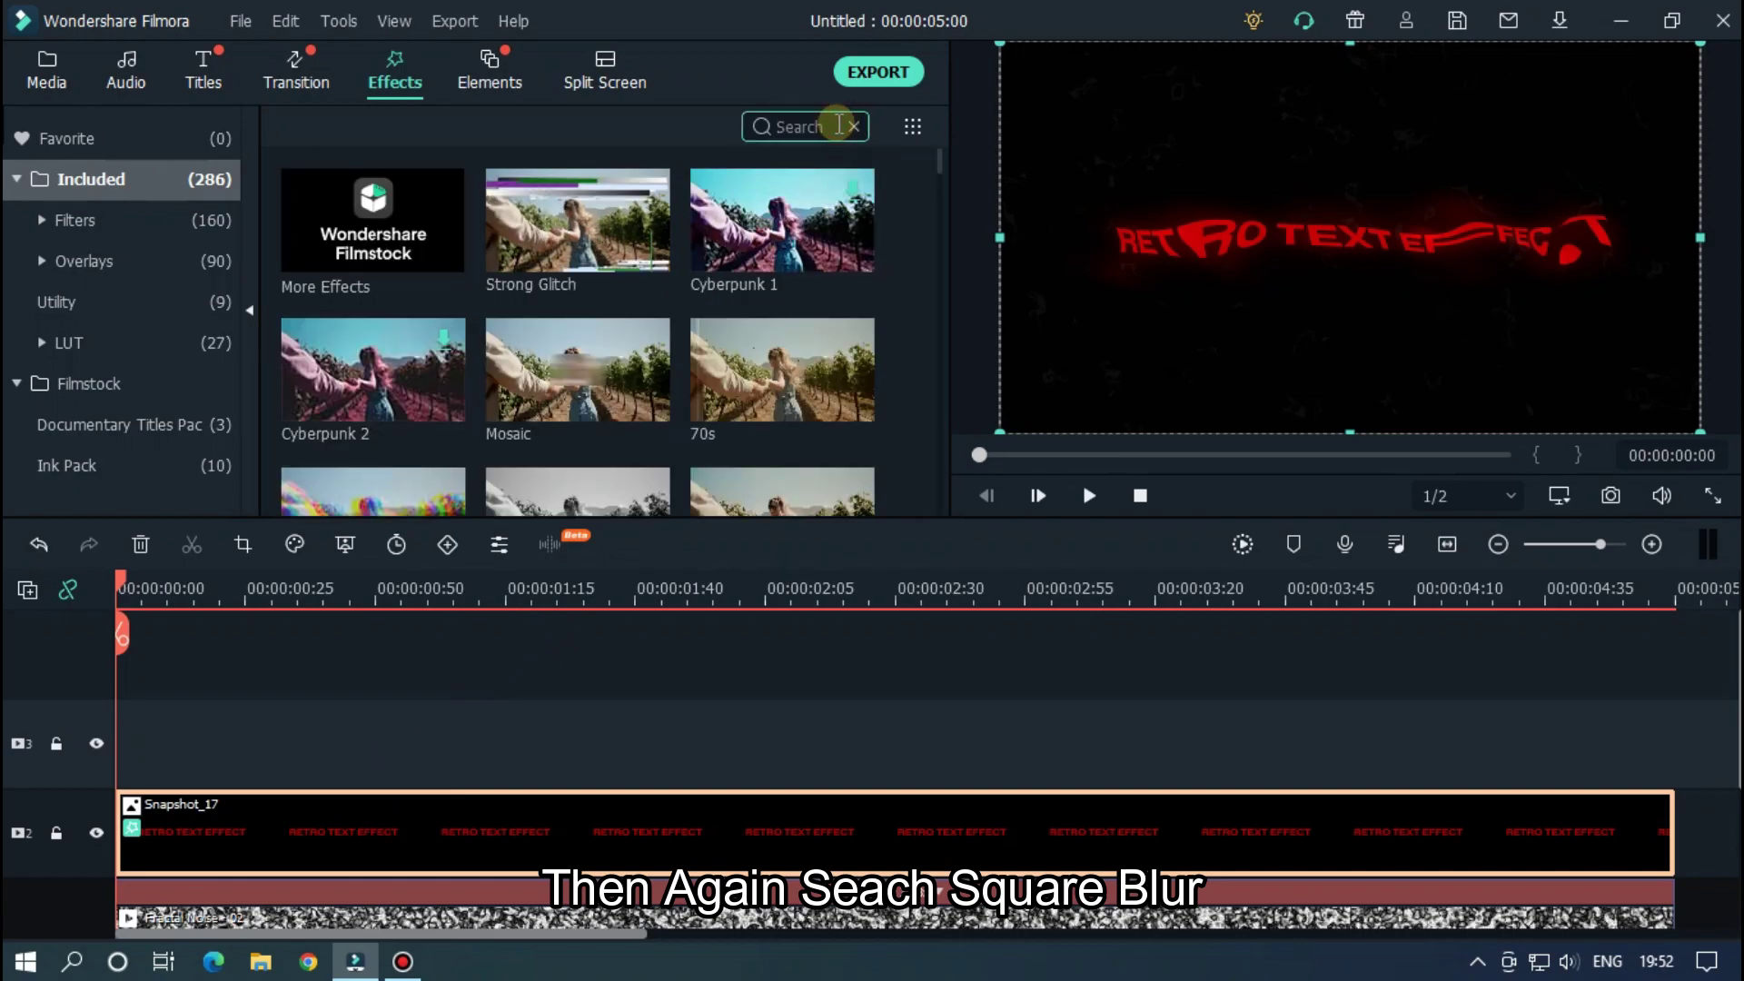
text(sq)
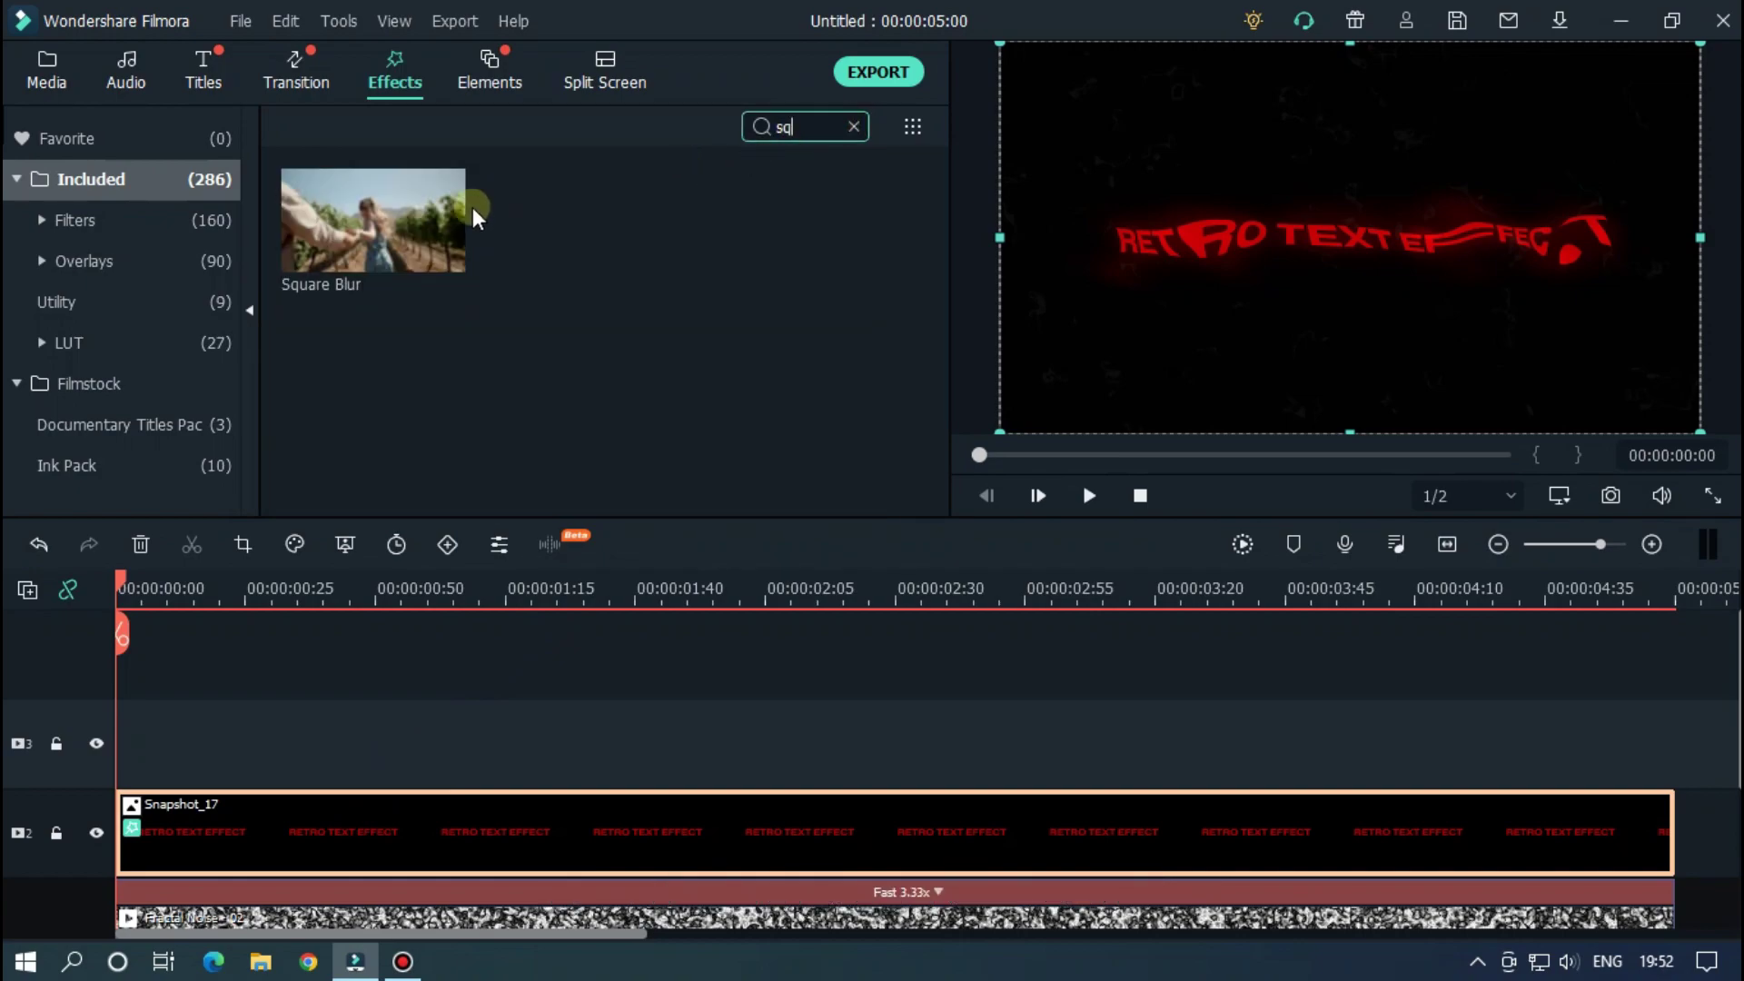
drag(380, 220, 249, 835)
click(417, 842)
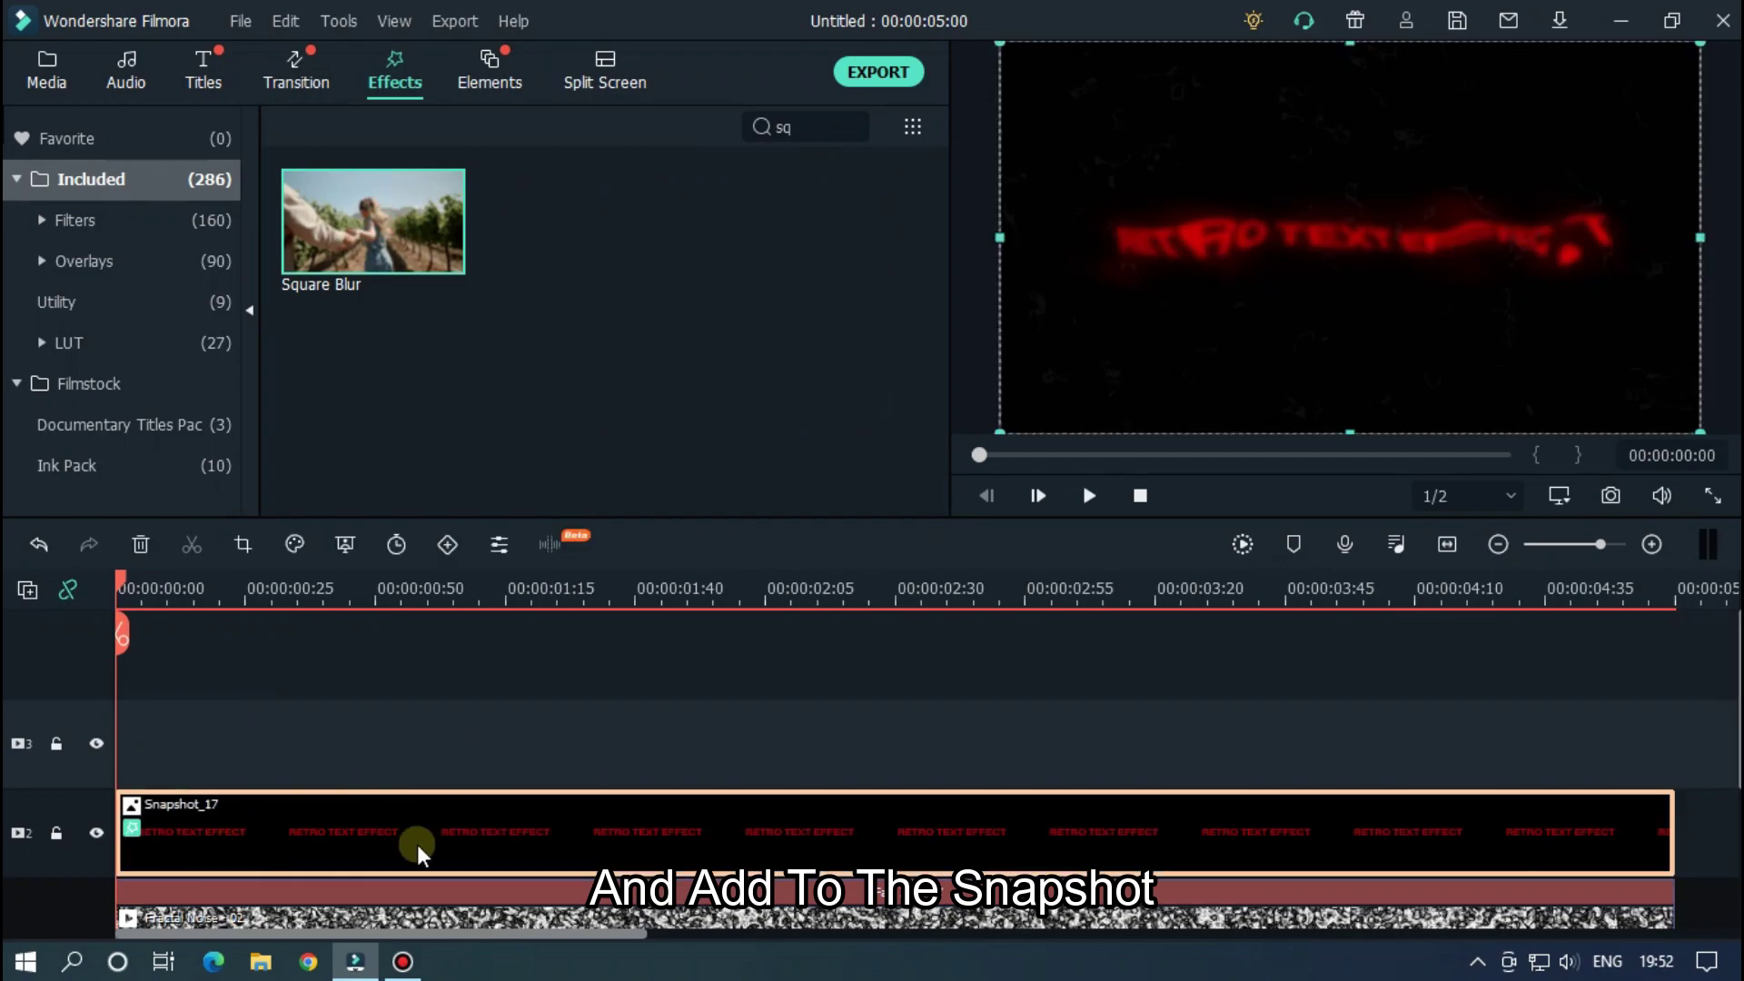
- Set the Glow effect's alpha to 60 in Snapshot_17's video effect settings
double_click(373, 803)
scroll(403, 474, down, 2)
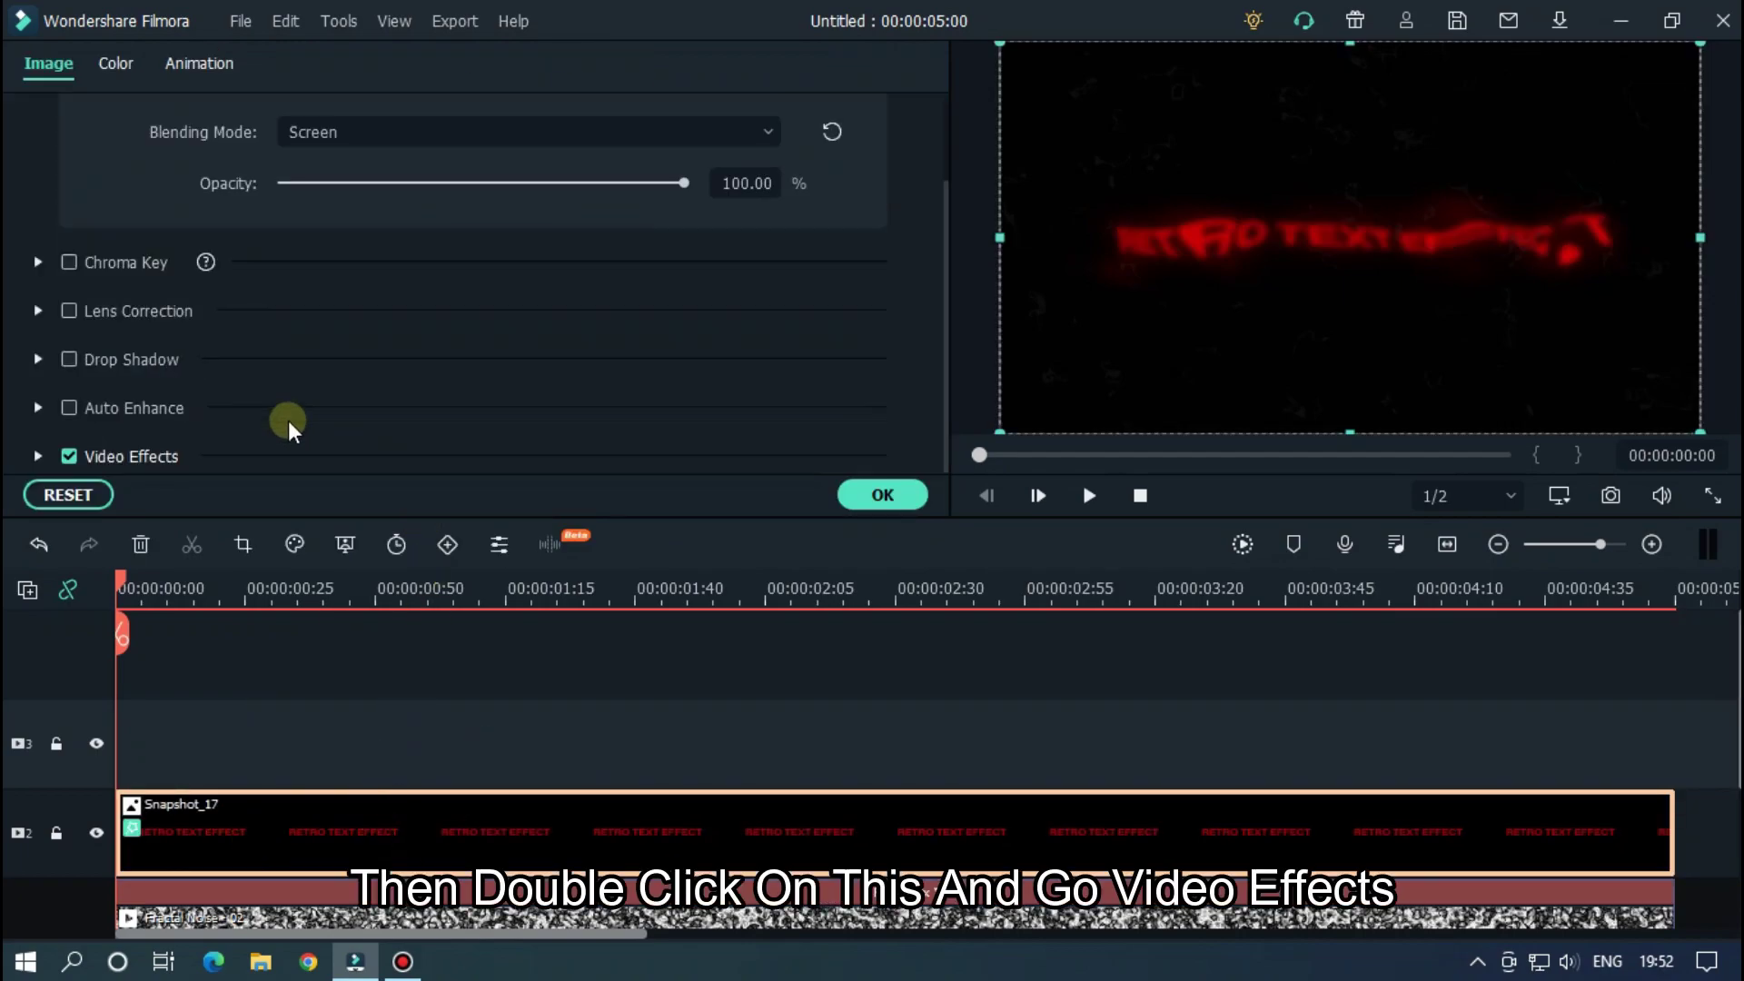
click(38, 455)
scroll(572, 319, down, 5)
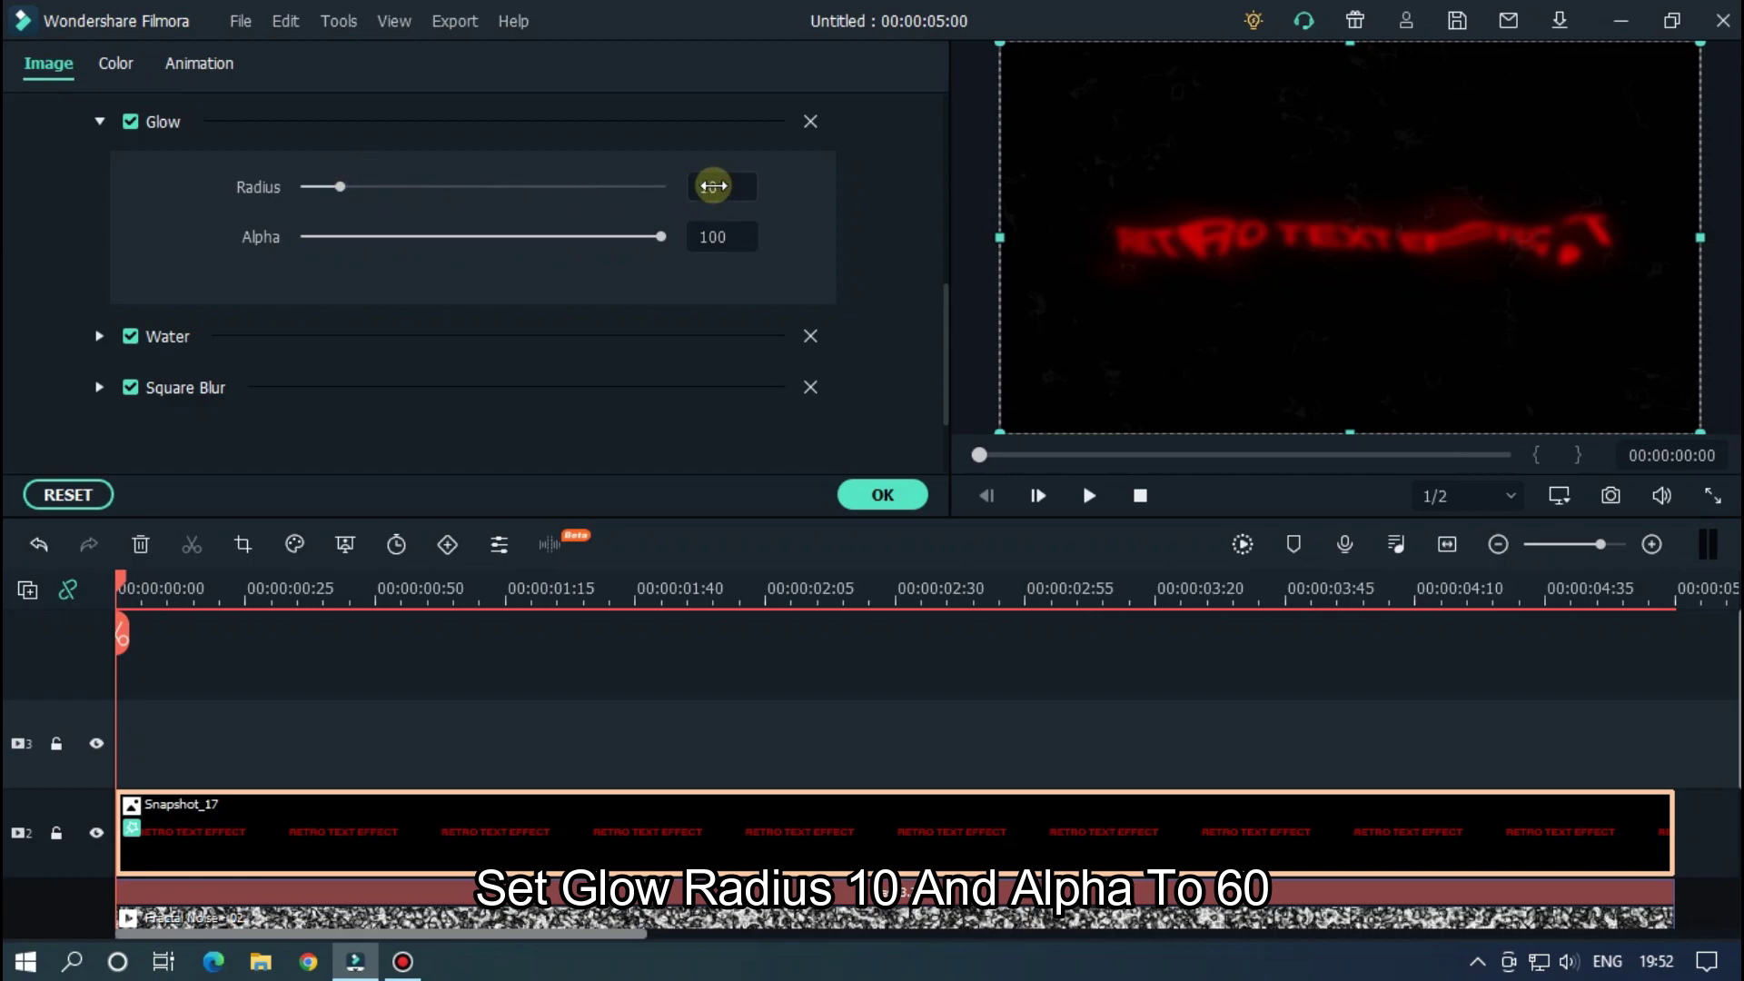
click(714, 237)
text(60)
key(Return)
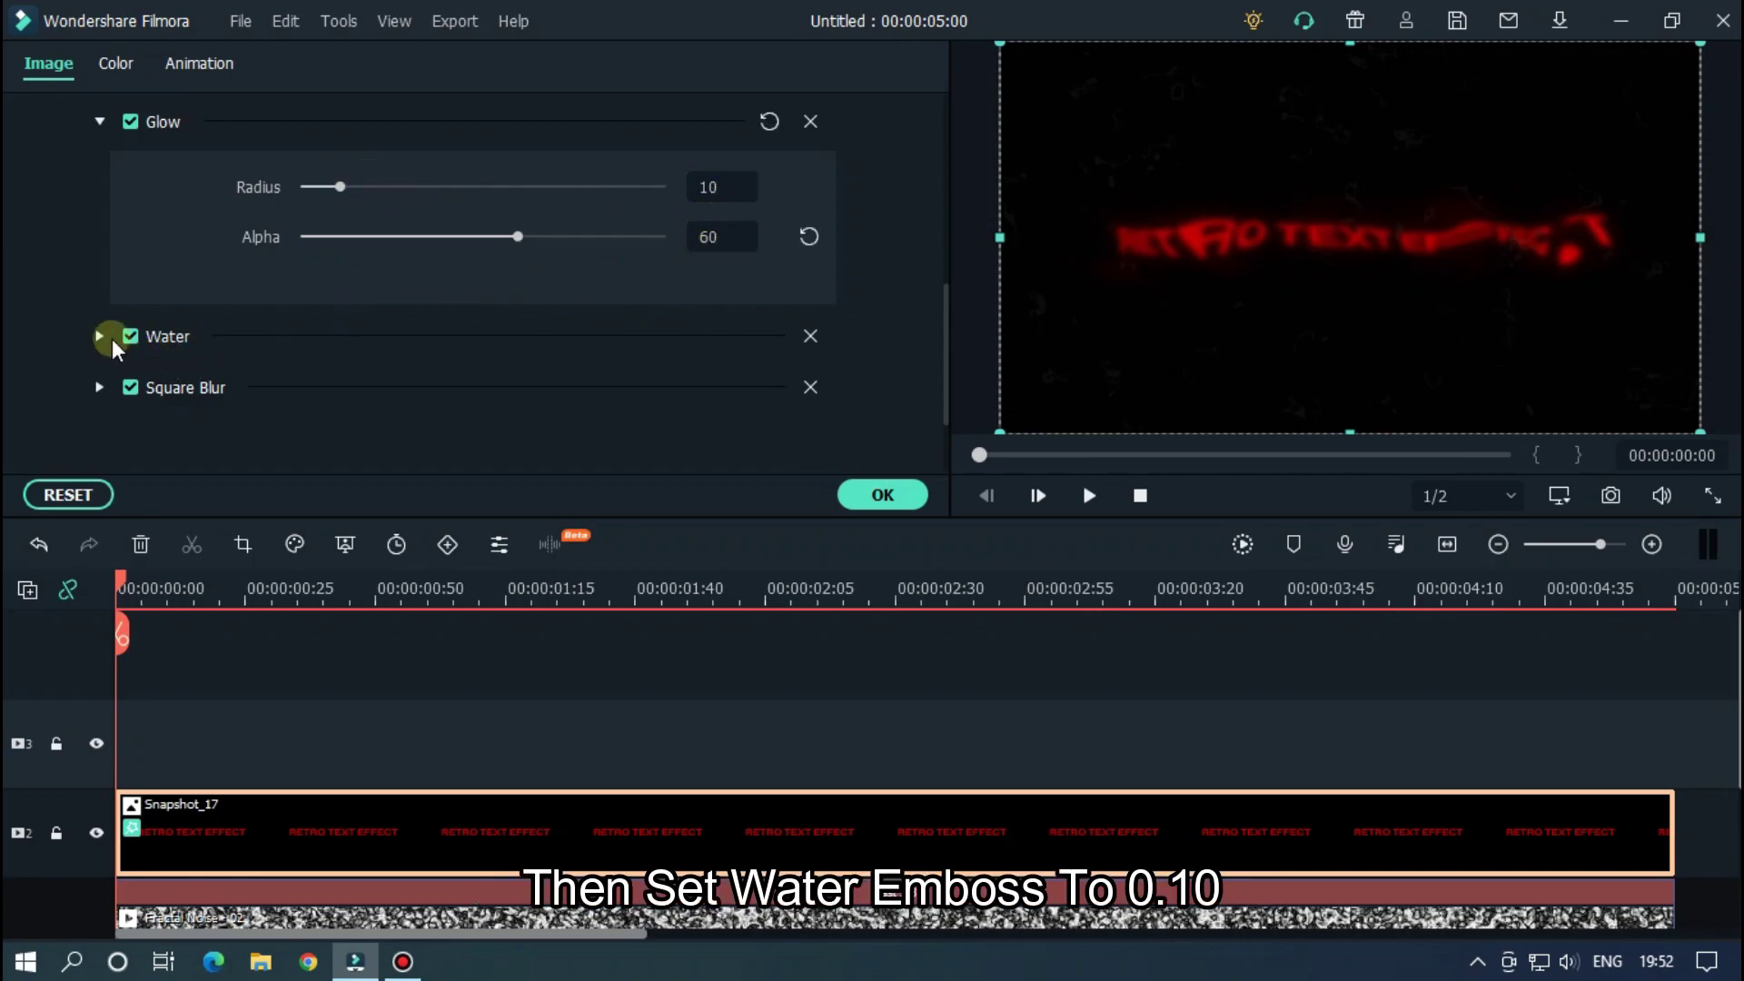
- Set the Water effect to emboss 0.10, steps 10 and alpha 10
click(97, 336)
scroll(868, 320, down, 3)
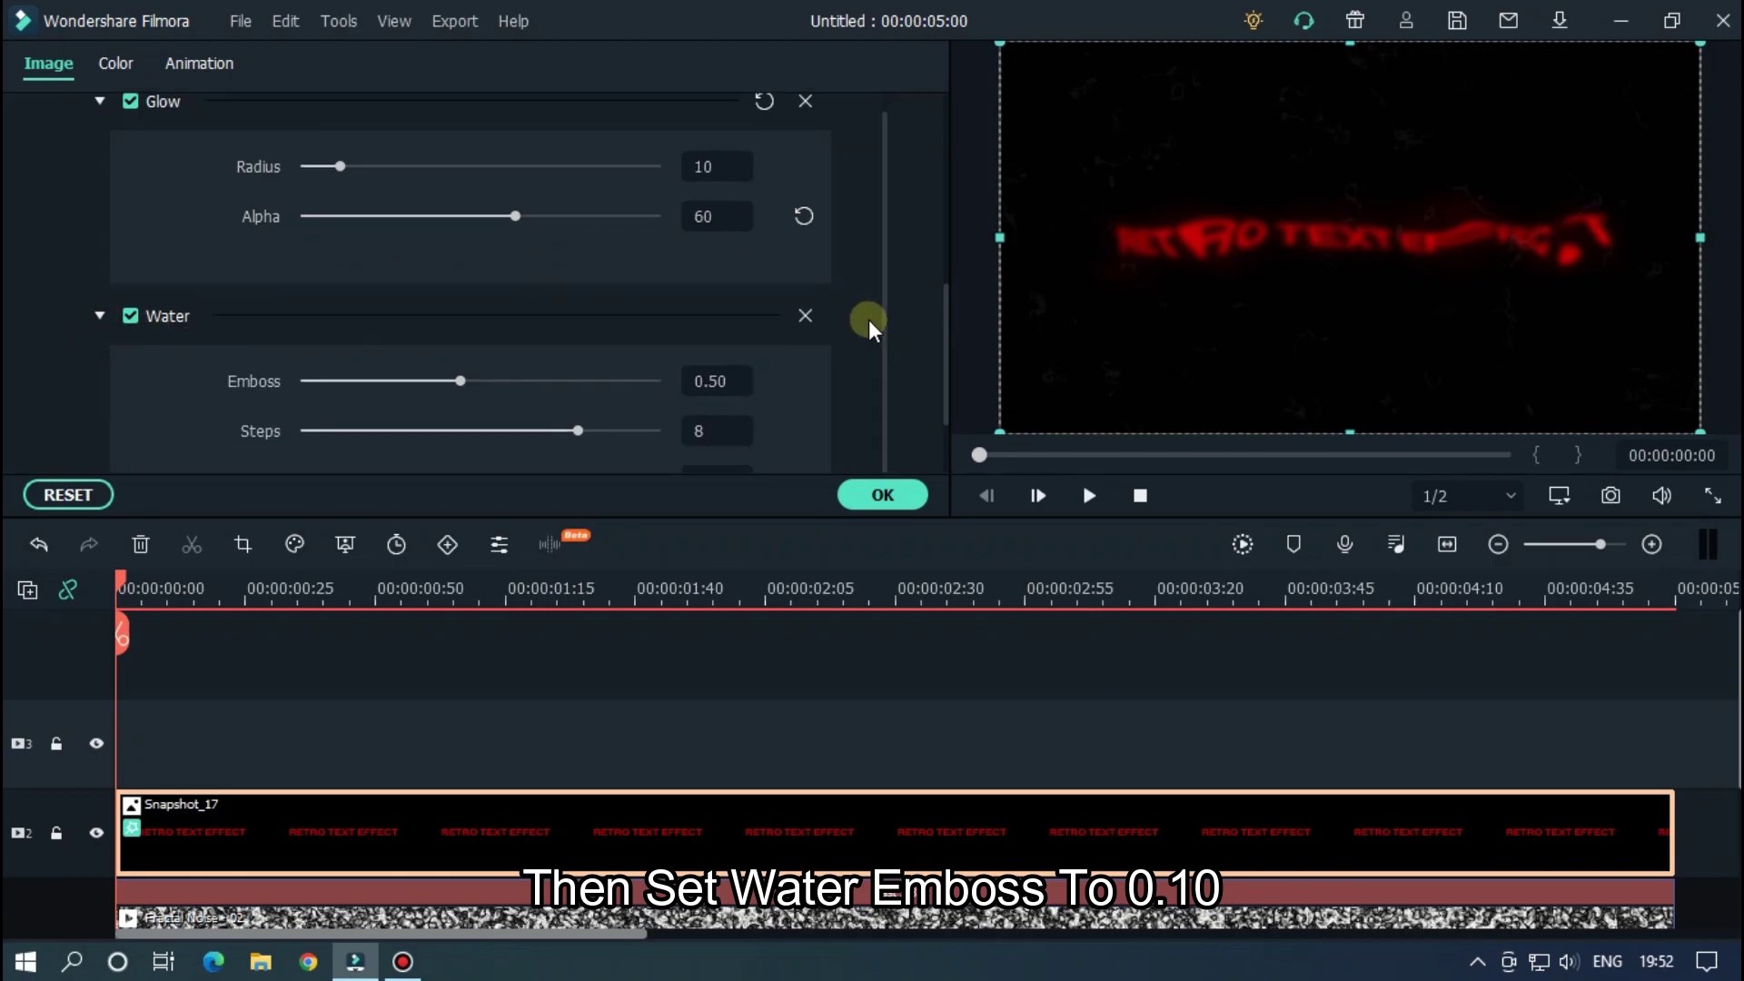
click(711, 250)
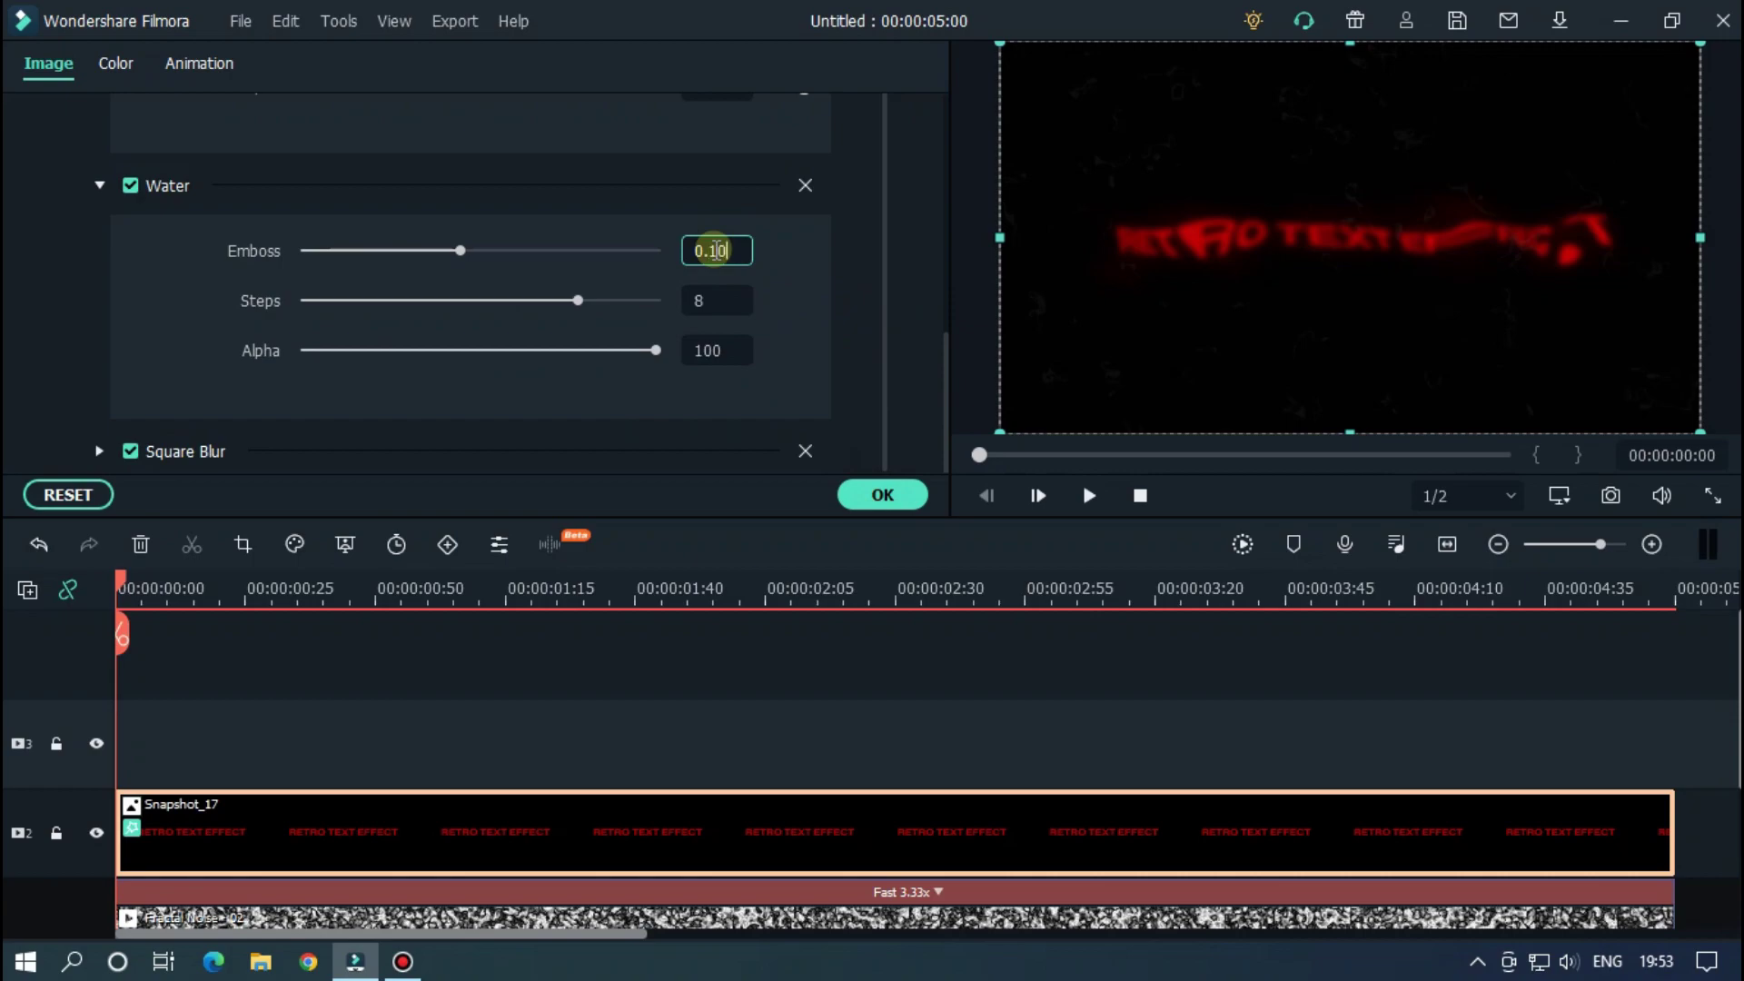
key(Return)
click(709, 297)
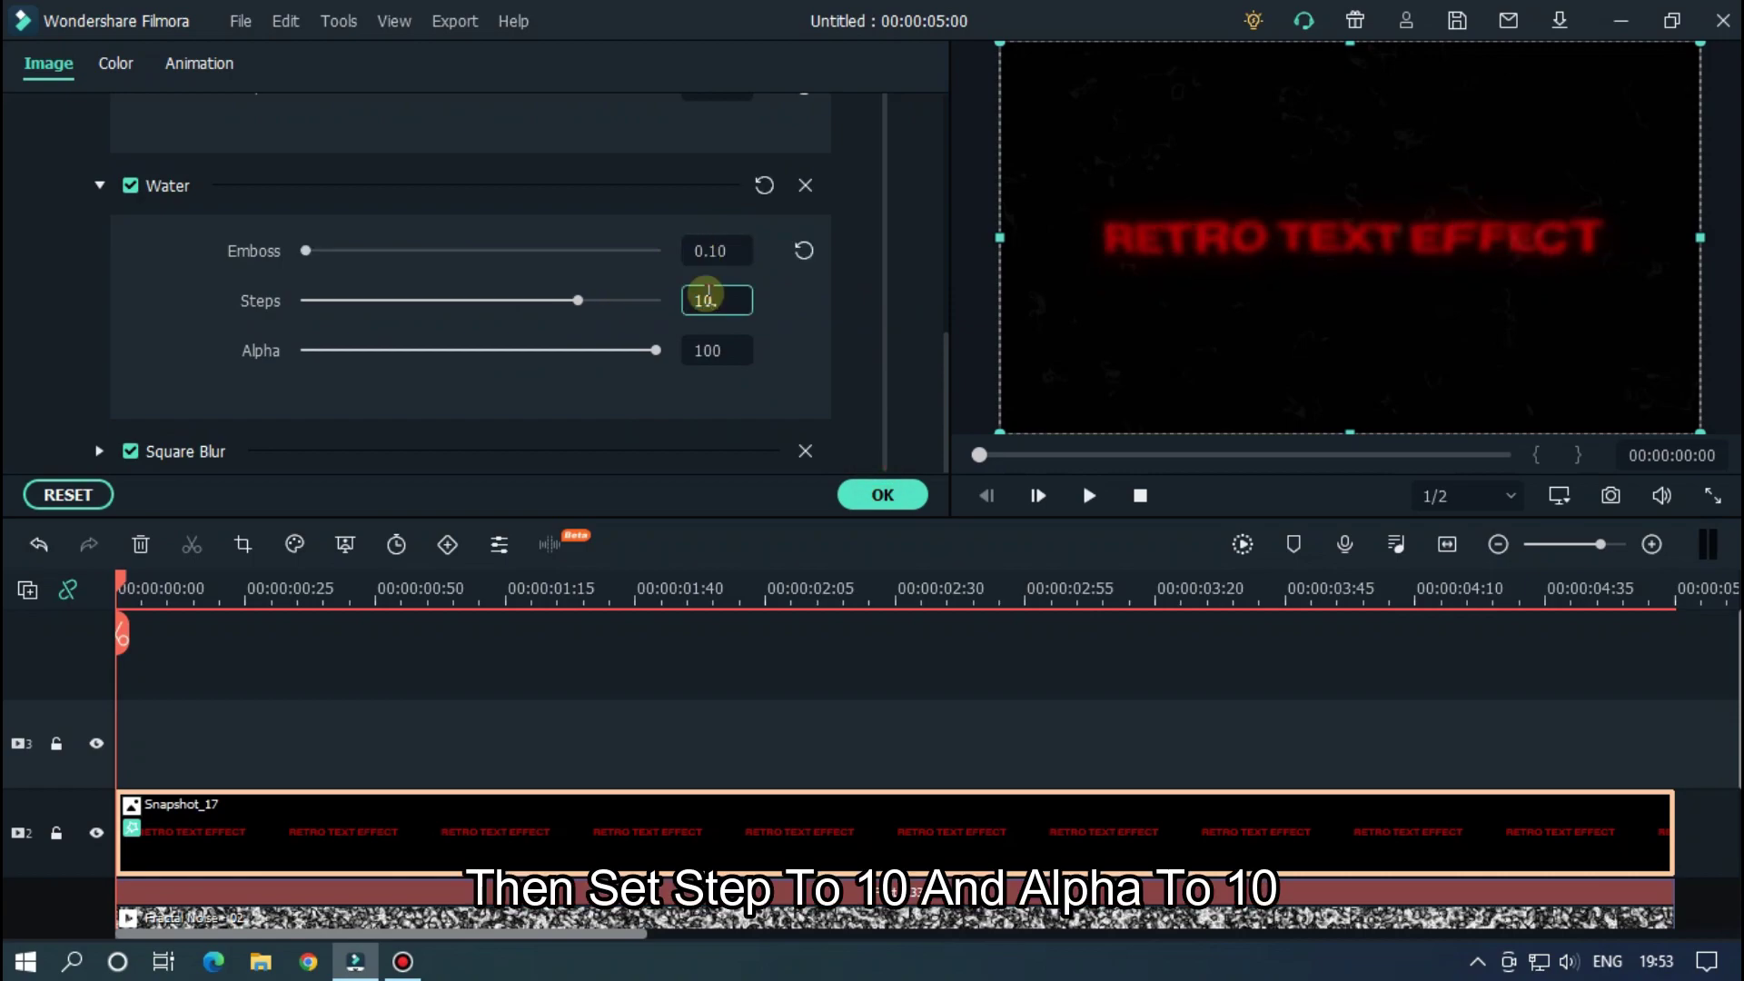
key(Return)
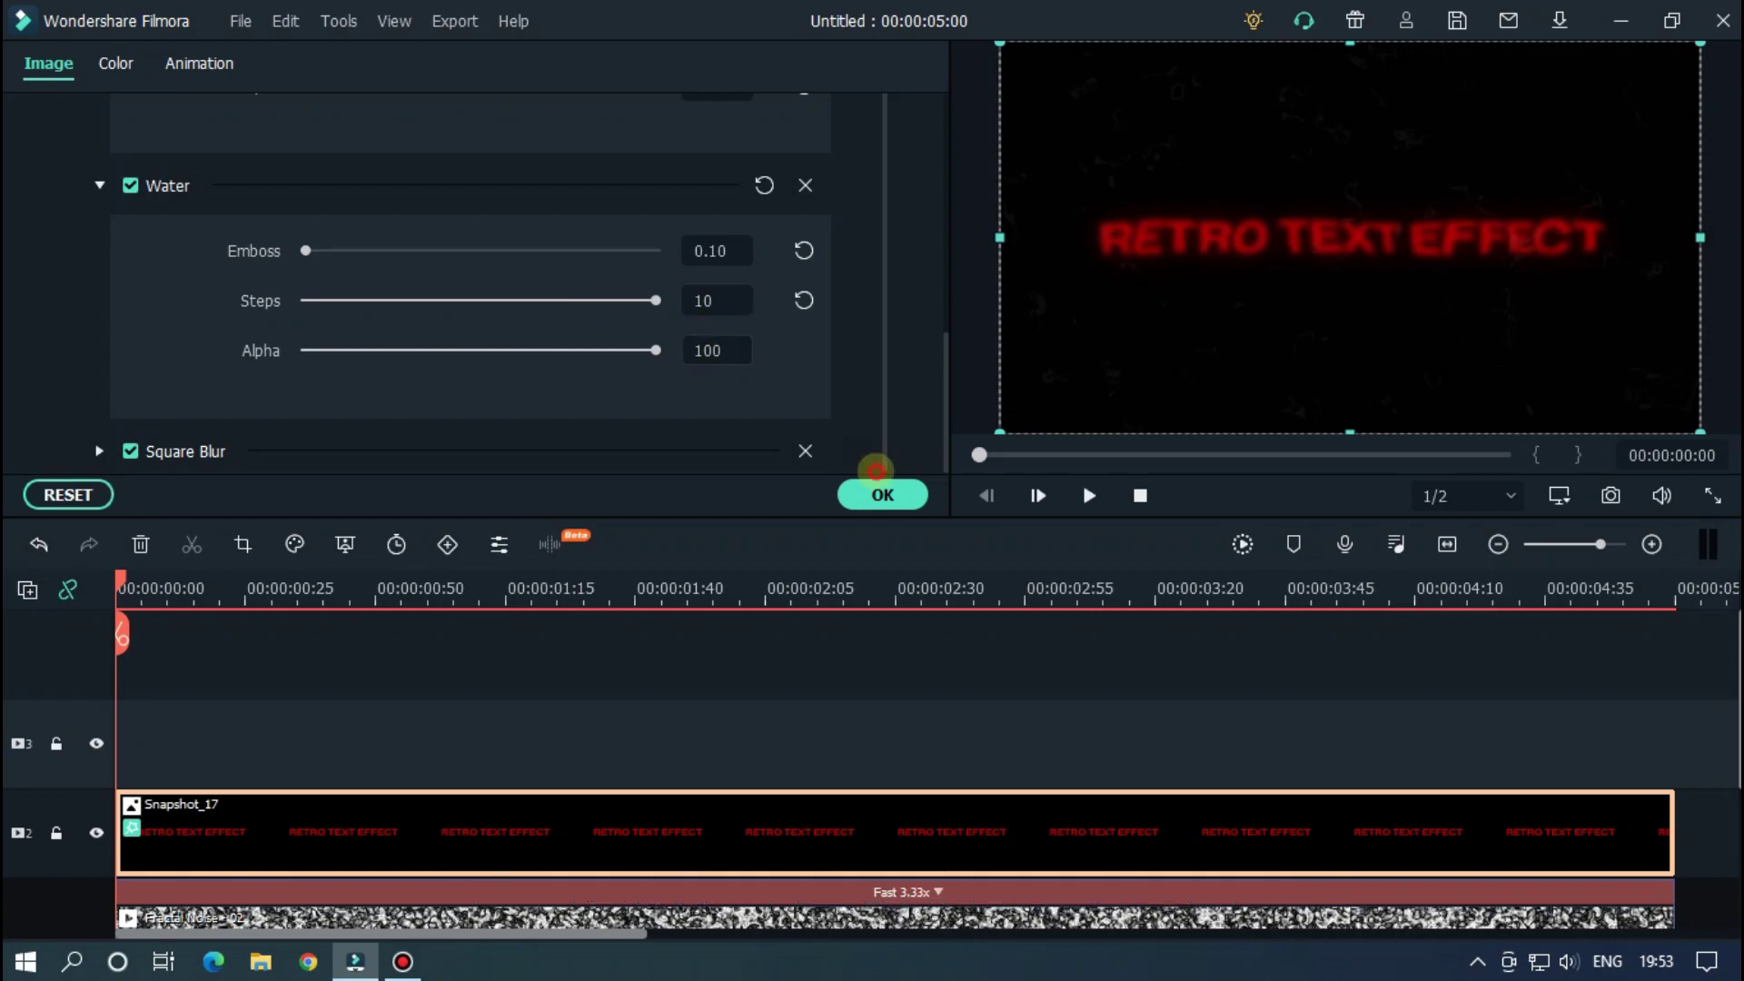
click(708, 350)
key(Return)
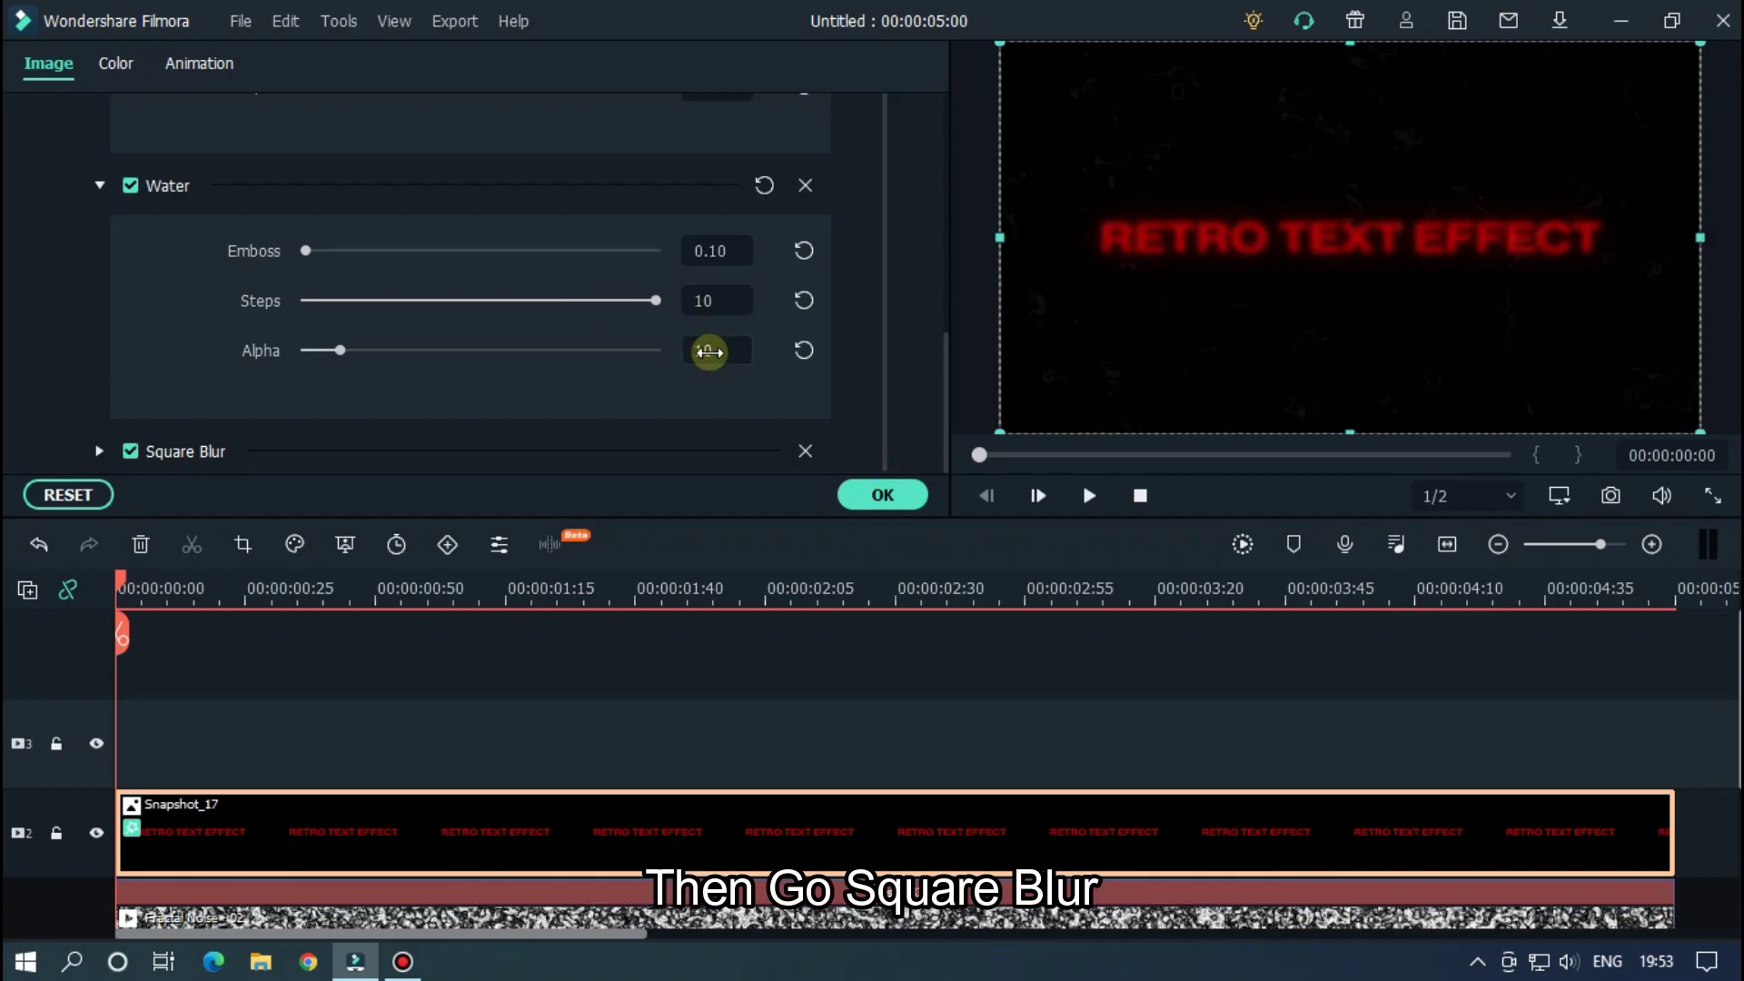
- Set the Square Blur effect to size 1 and alpha 20
click(100, 451)
click(714, 354)
text(1)
key(Return)
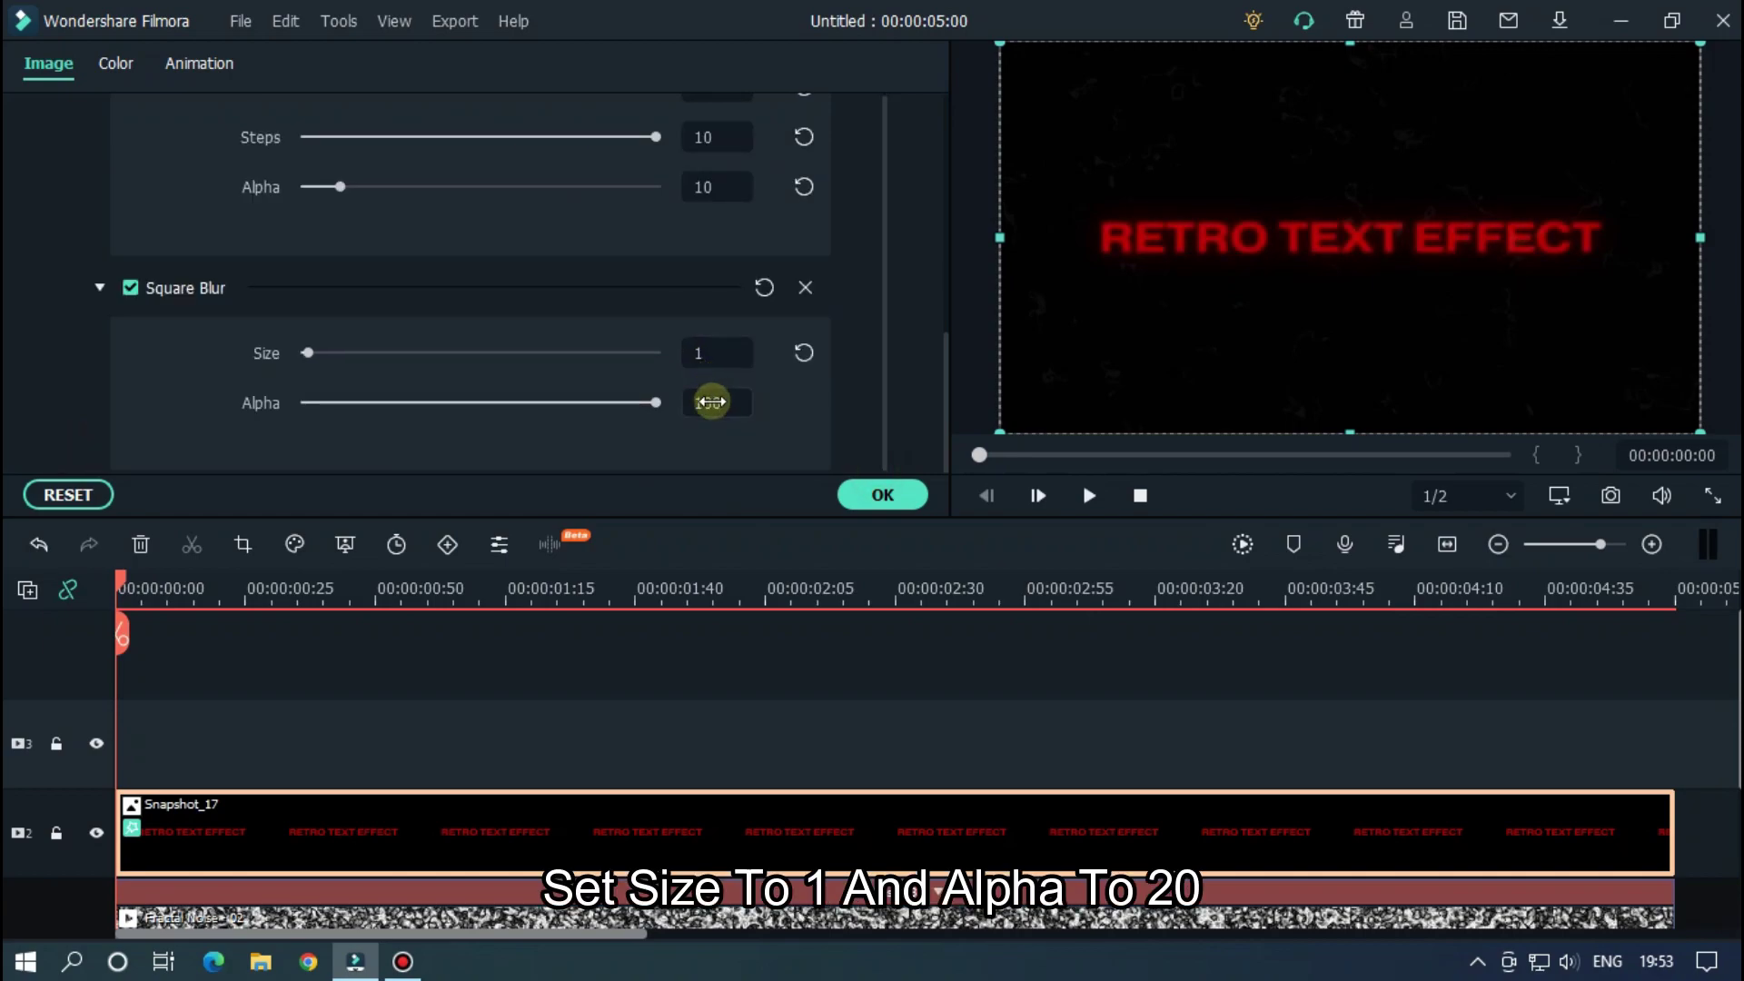
click(708, 402)
text(20)
key(Return)
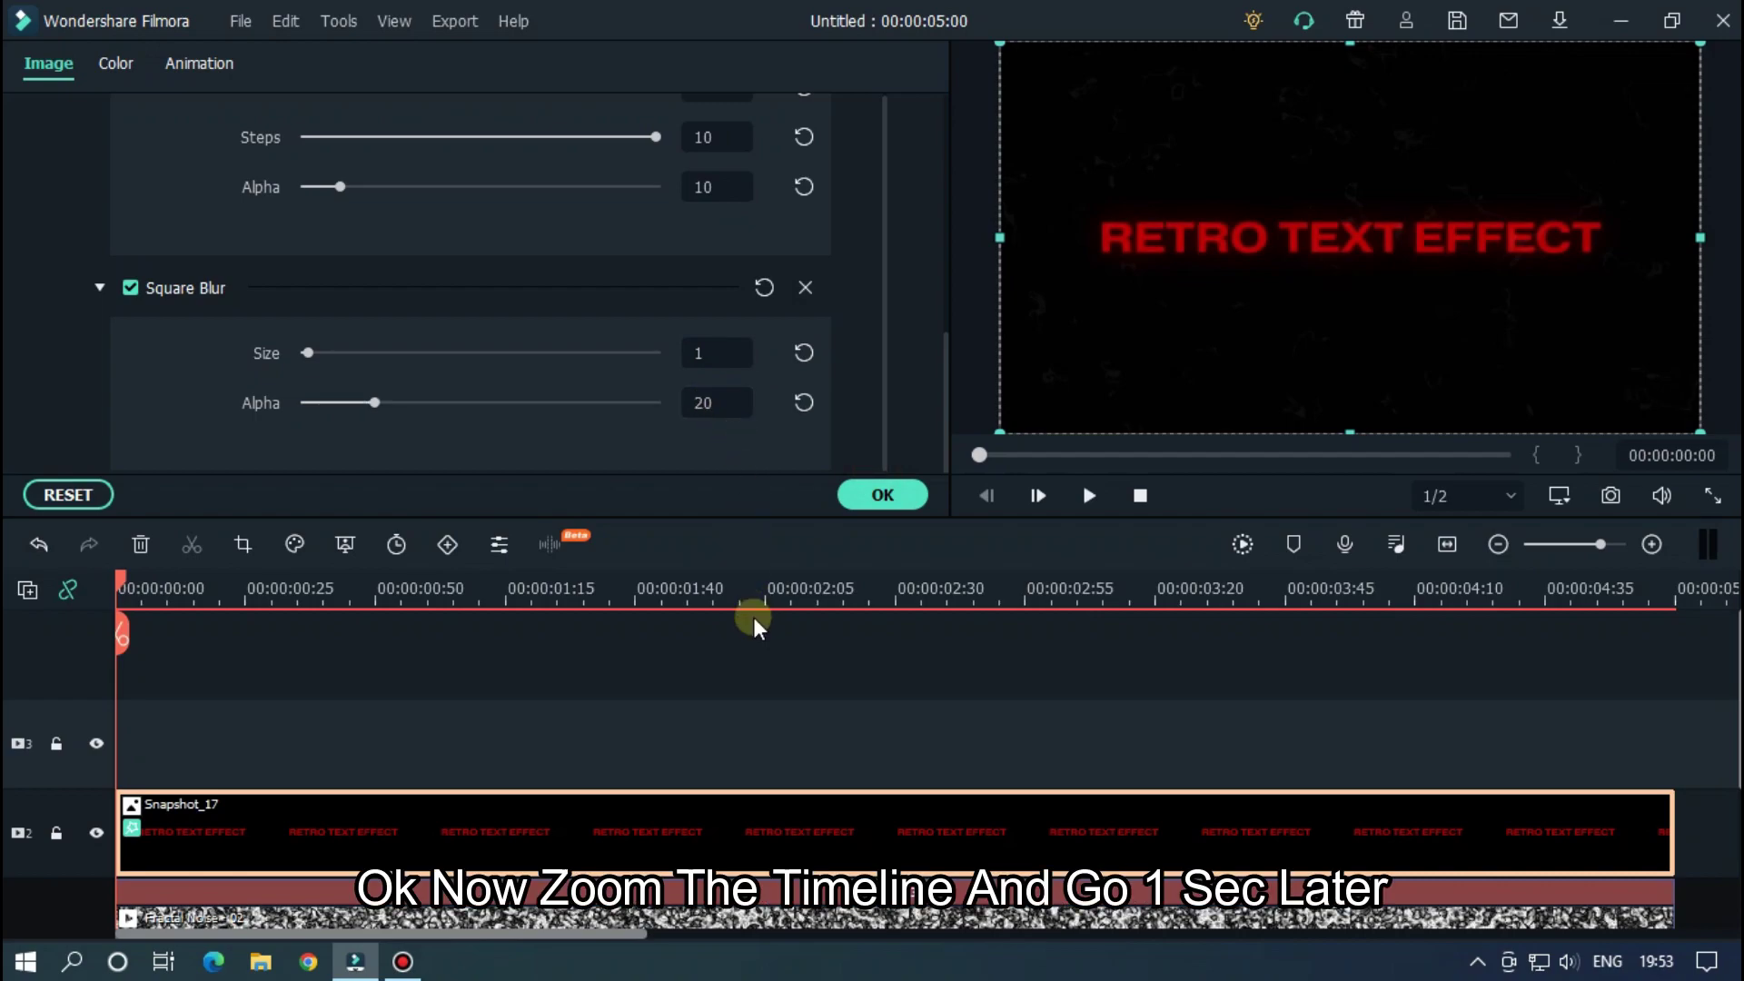
- Split Snapshot_17 at 00:00:01:00 and delete the portion after it
scroll(572, 608, up, 3)
scroll(1503, 568, up, 2)
click(1301, 592)
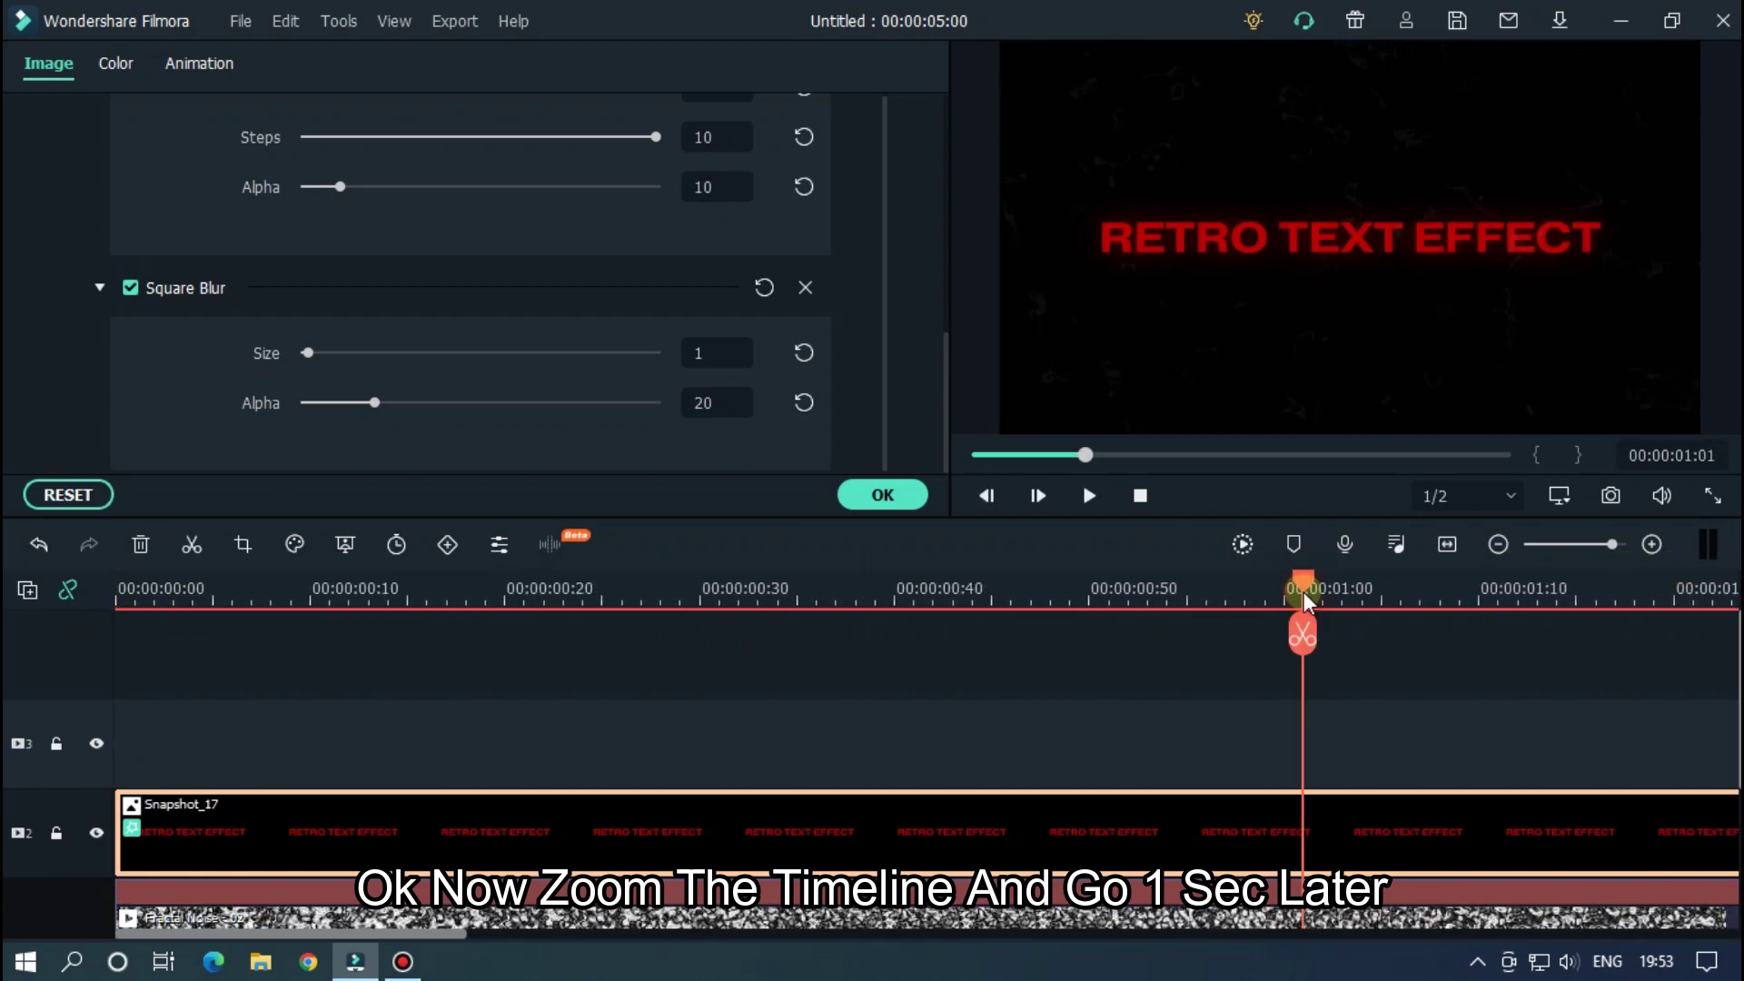
drag(1302, 595, 1285, 590)
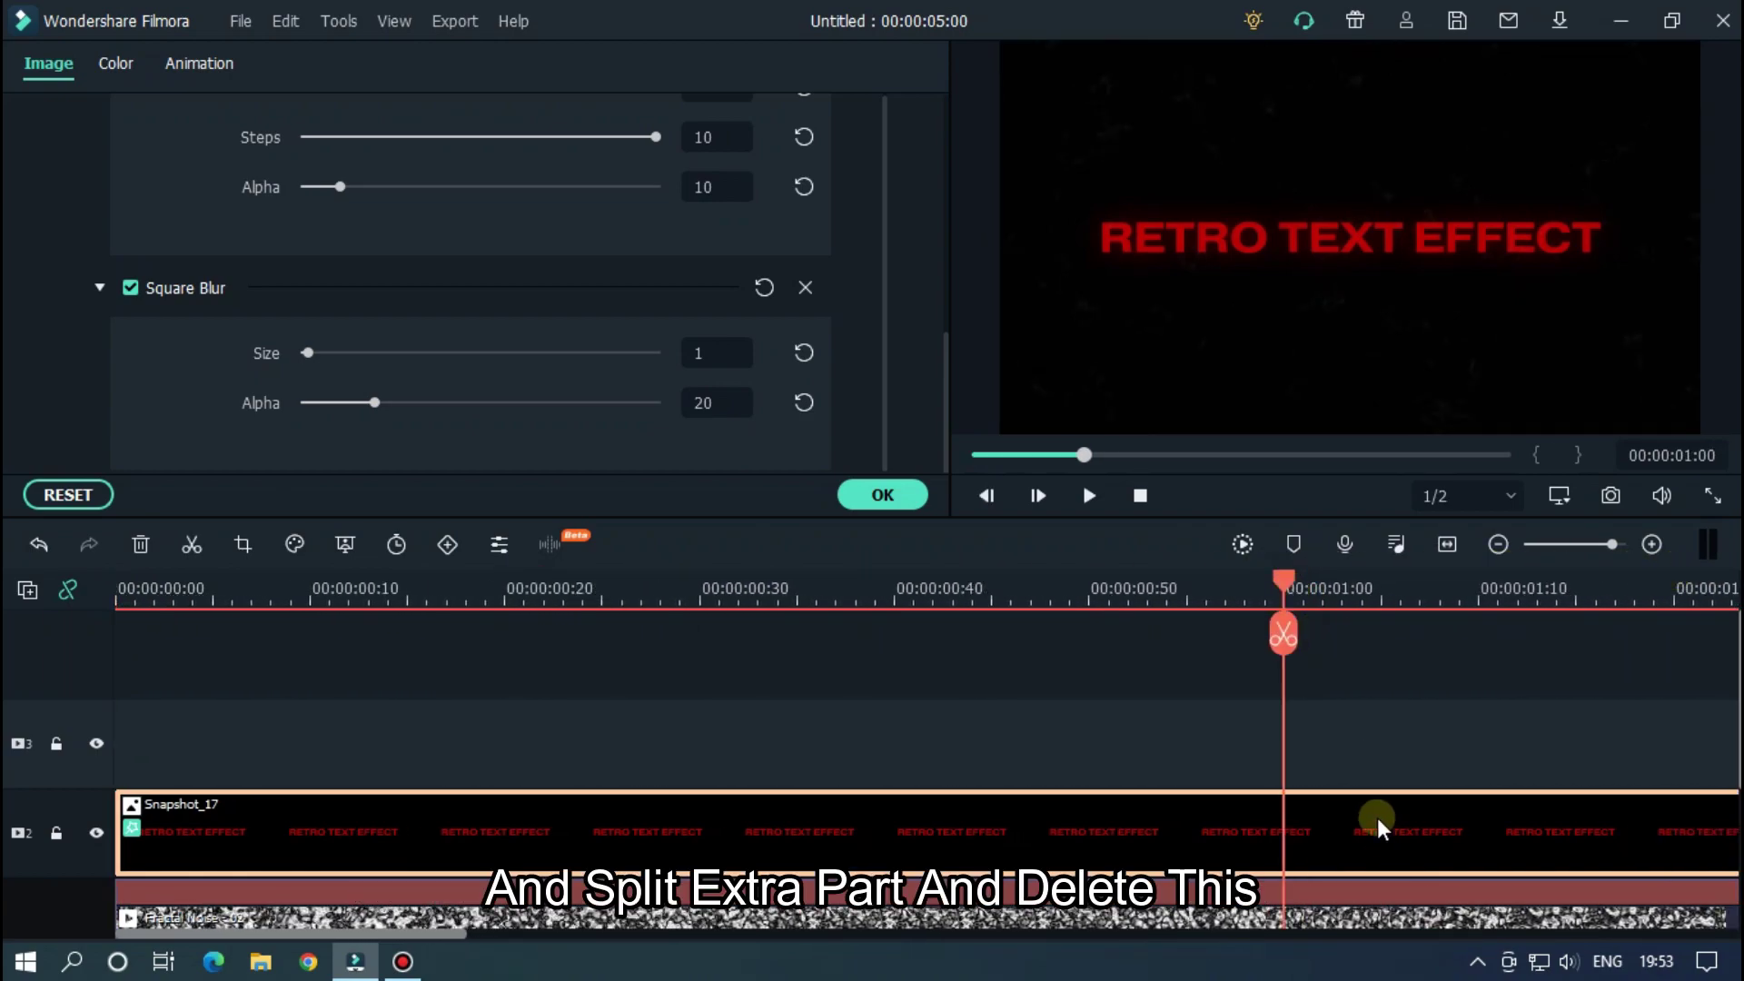
click(1288, 632)
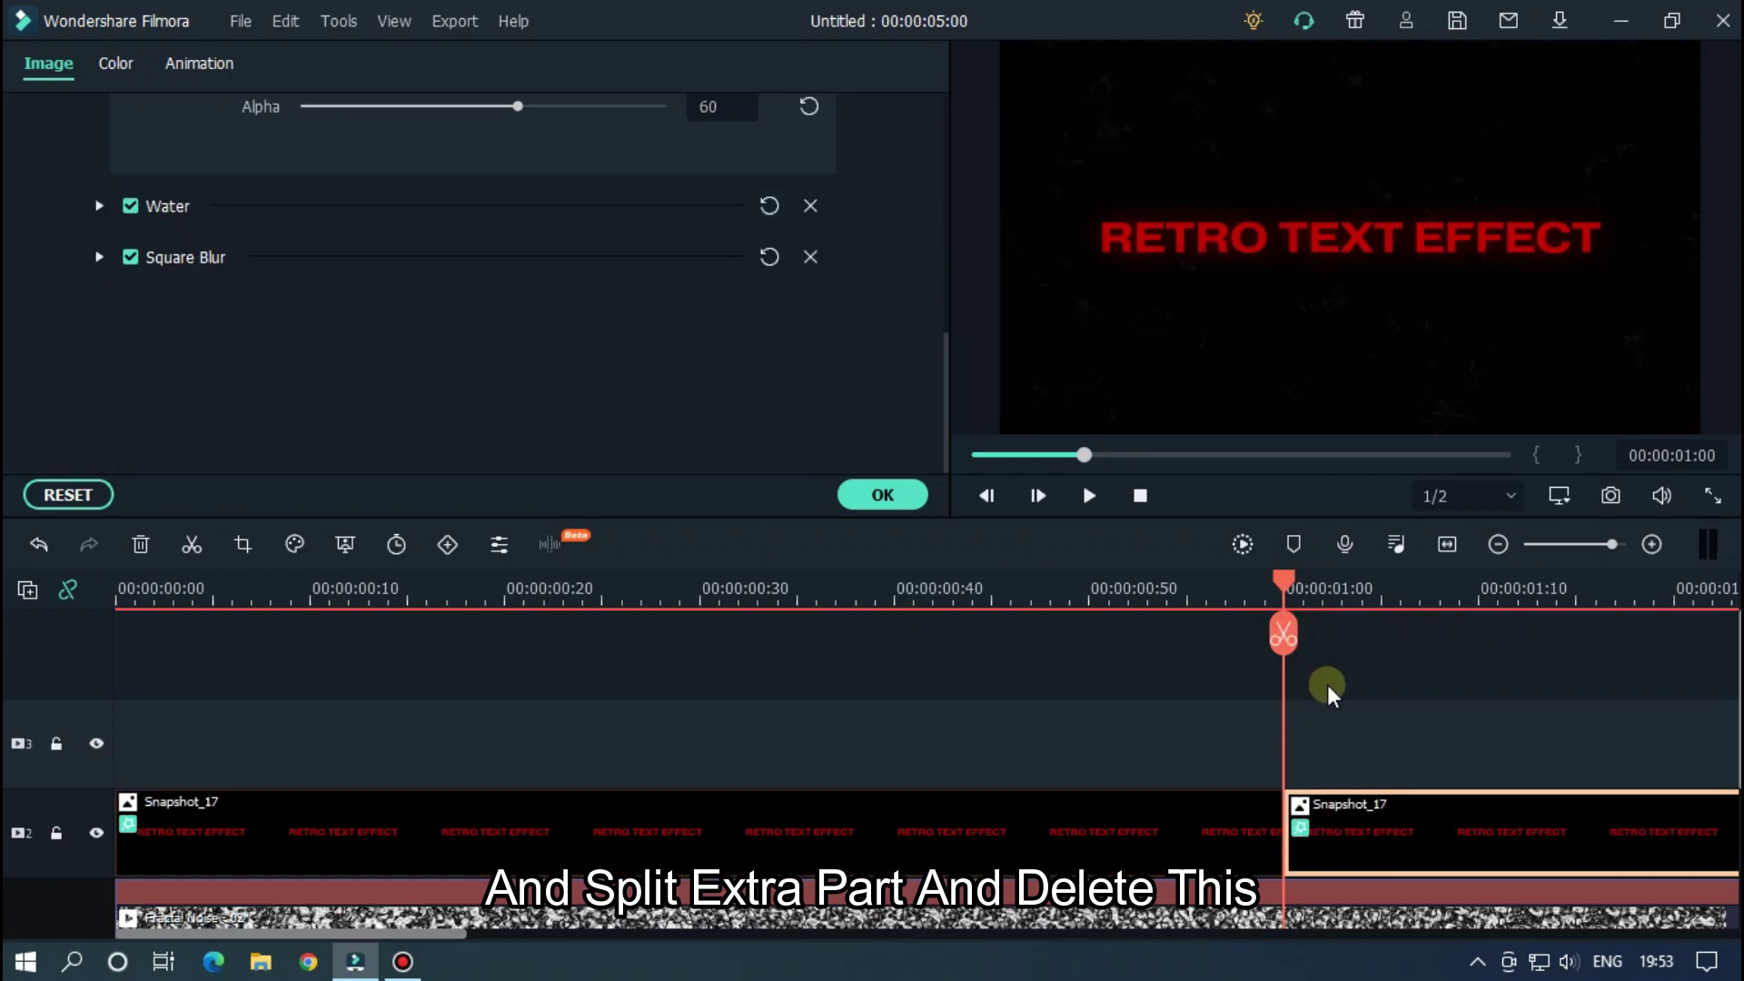
key(Delete)
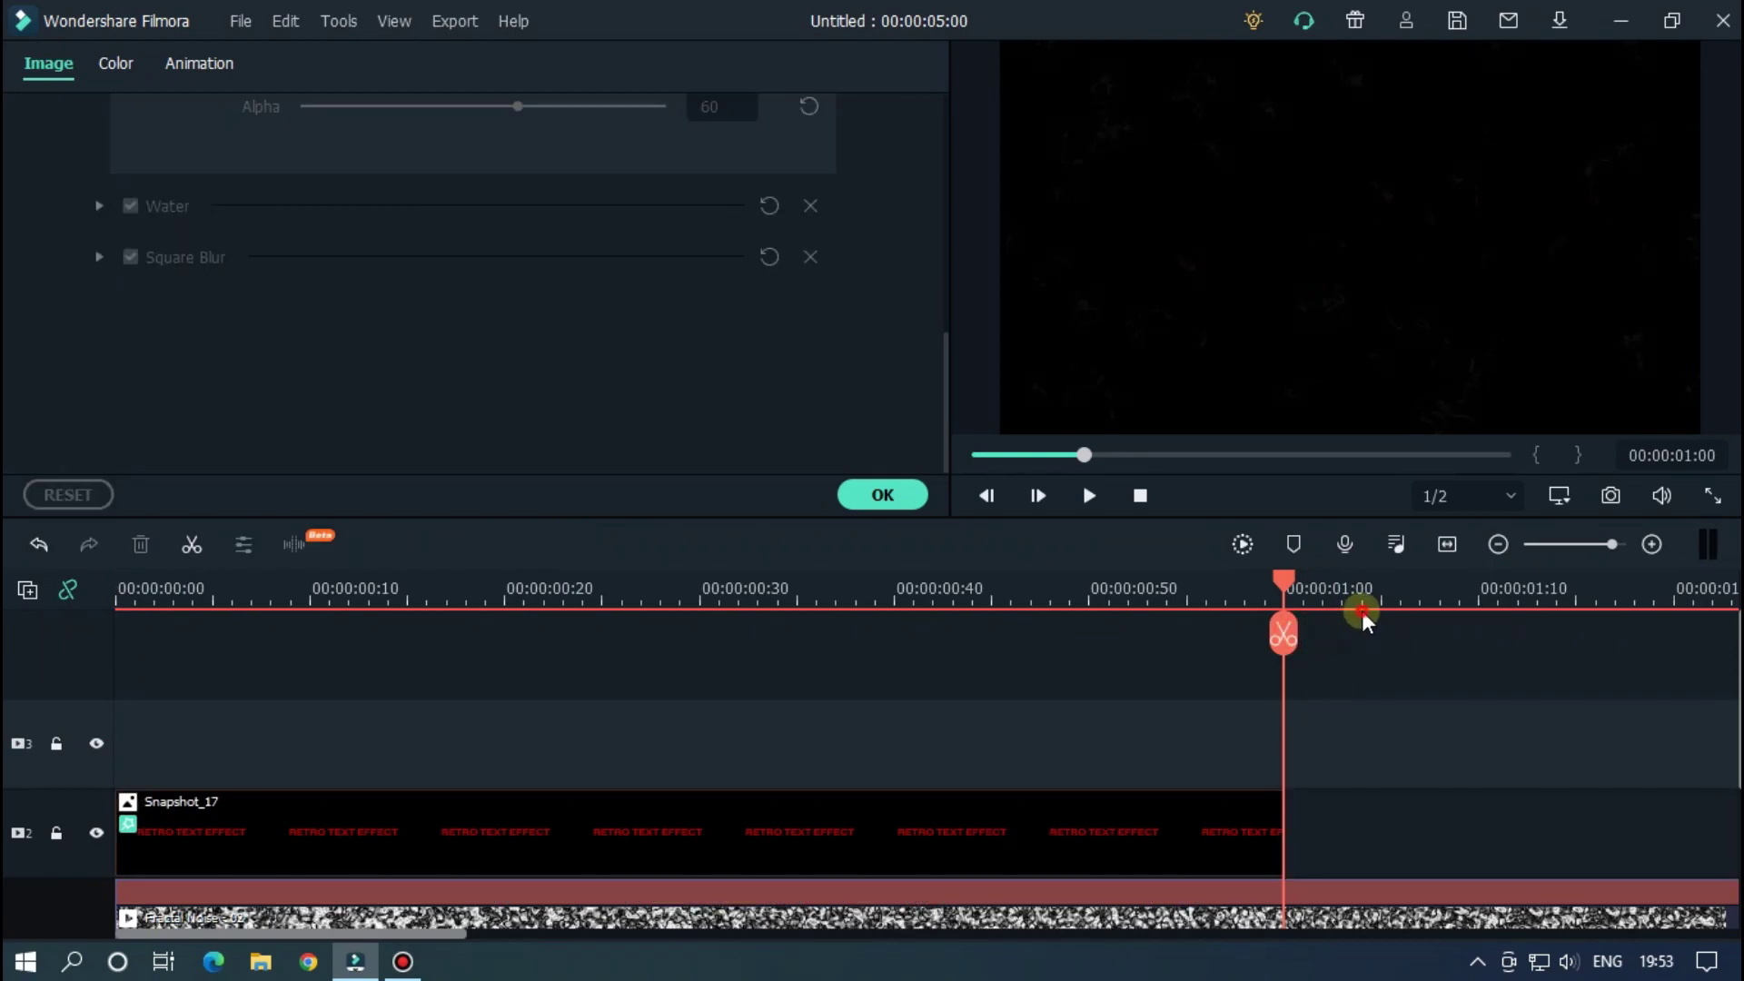
scroll(836, 584, down, 3)
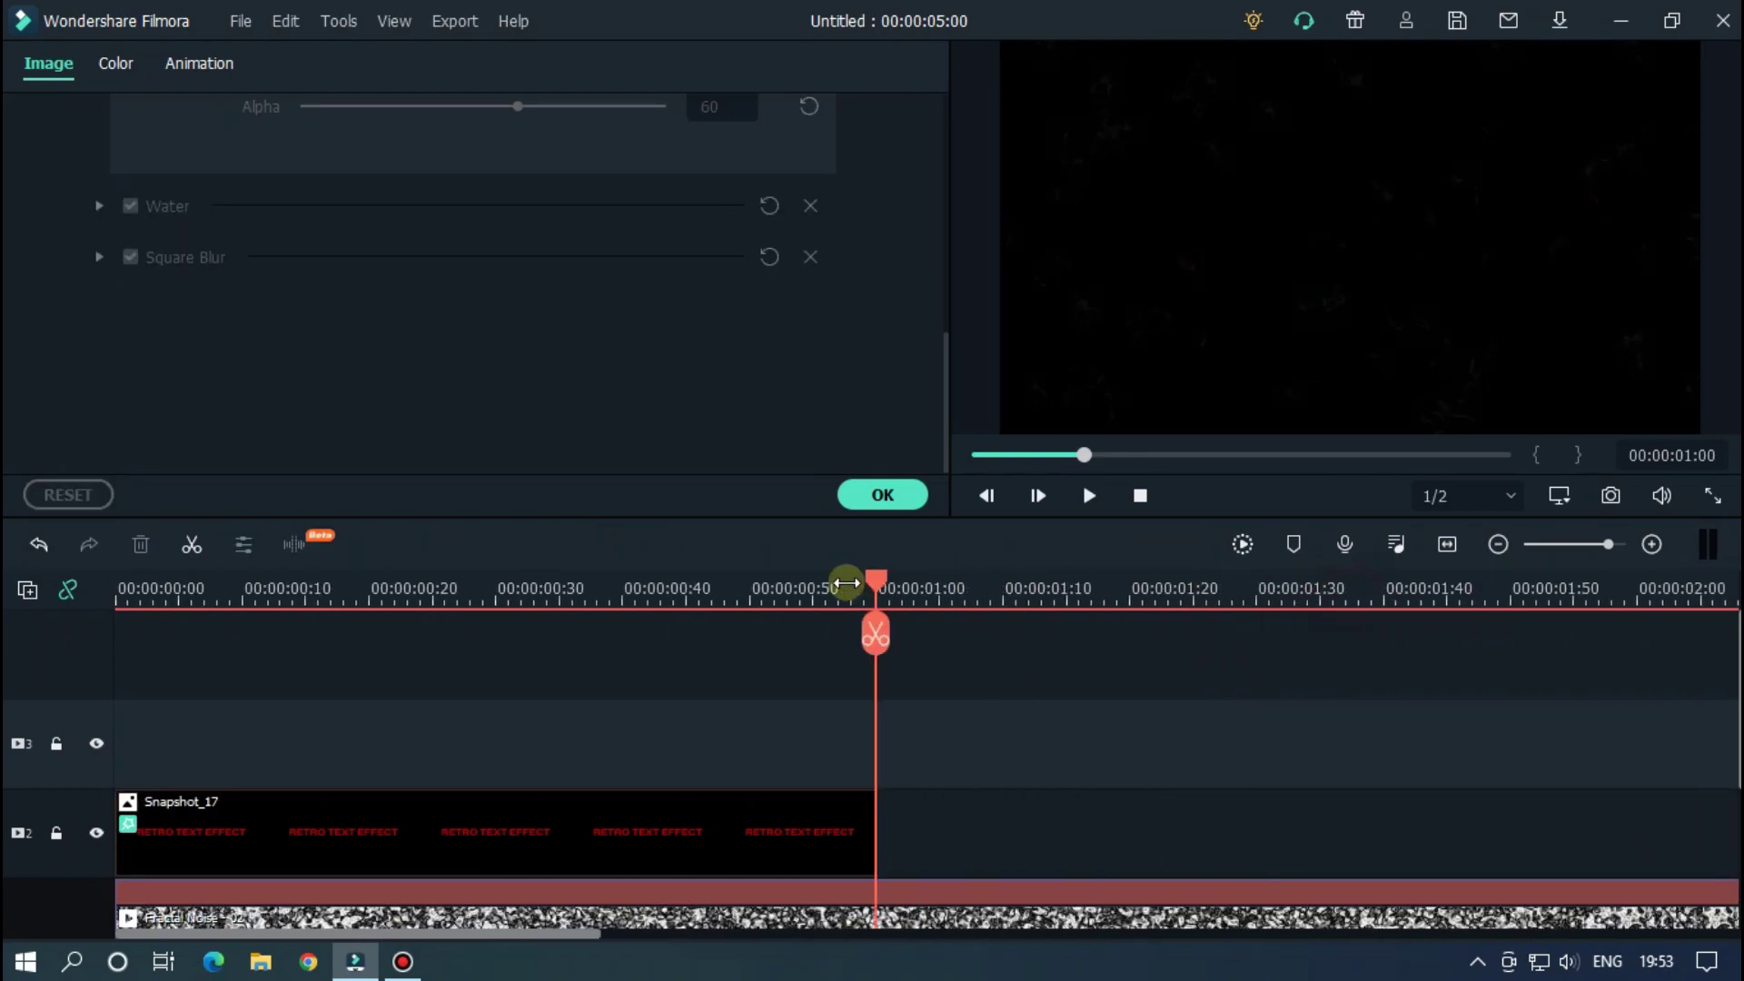
- Place the white Snapshot_16 clip on track 2 right after the red clip
click(868, 497)
click(47, 70)
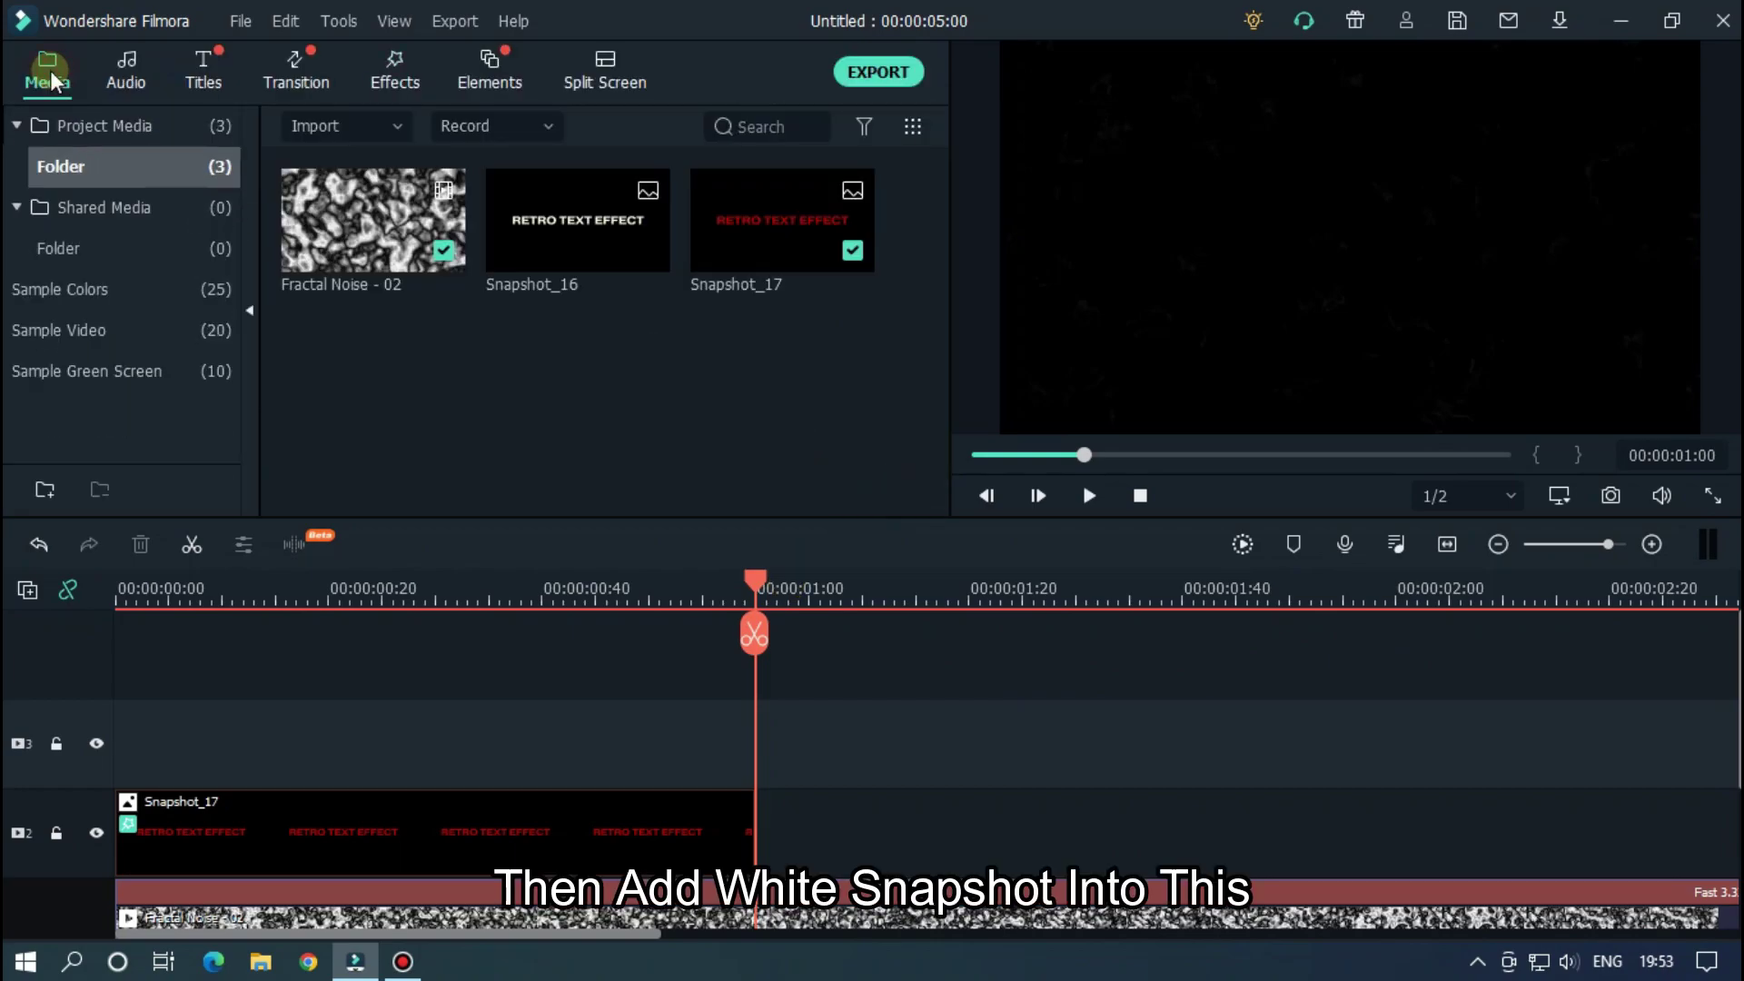
drag(584, 222, 763, 799)
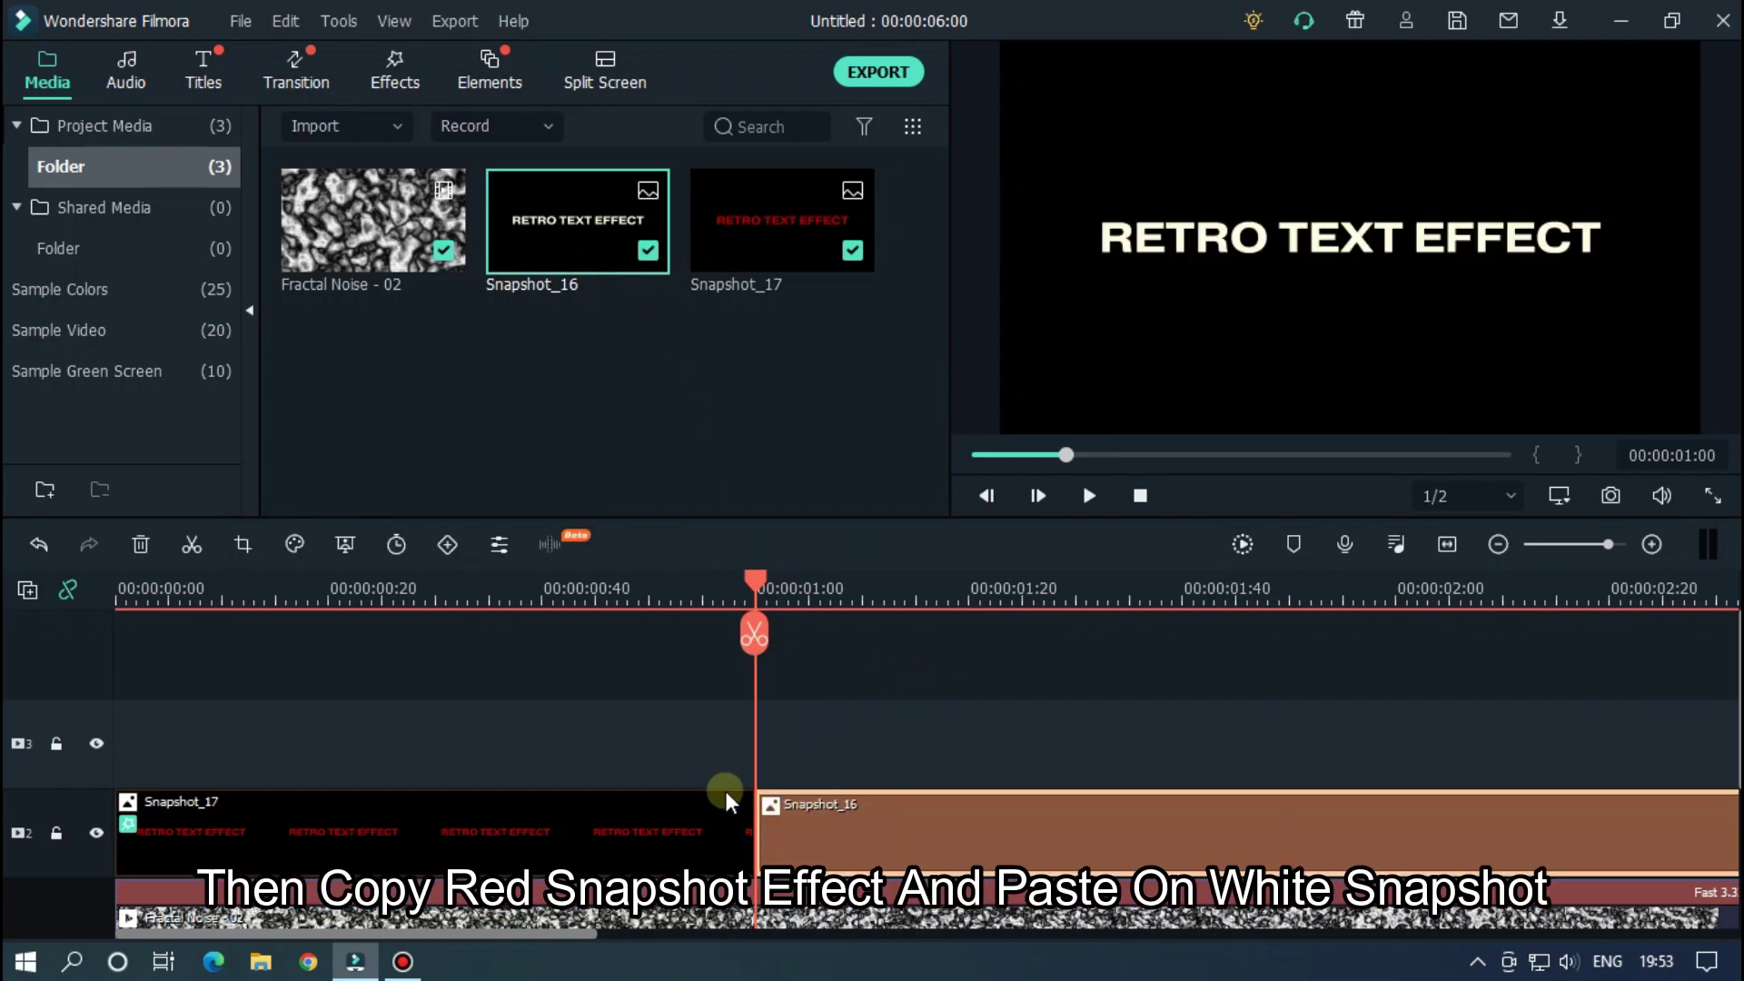
- Copy Snapshot_17's effects onto Snapshot_16 and render a preview of the two clips
click(639, 840)
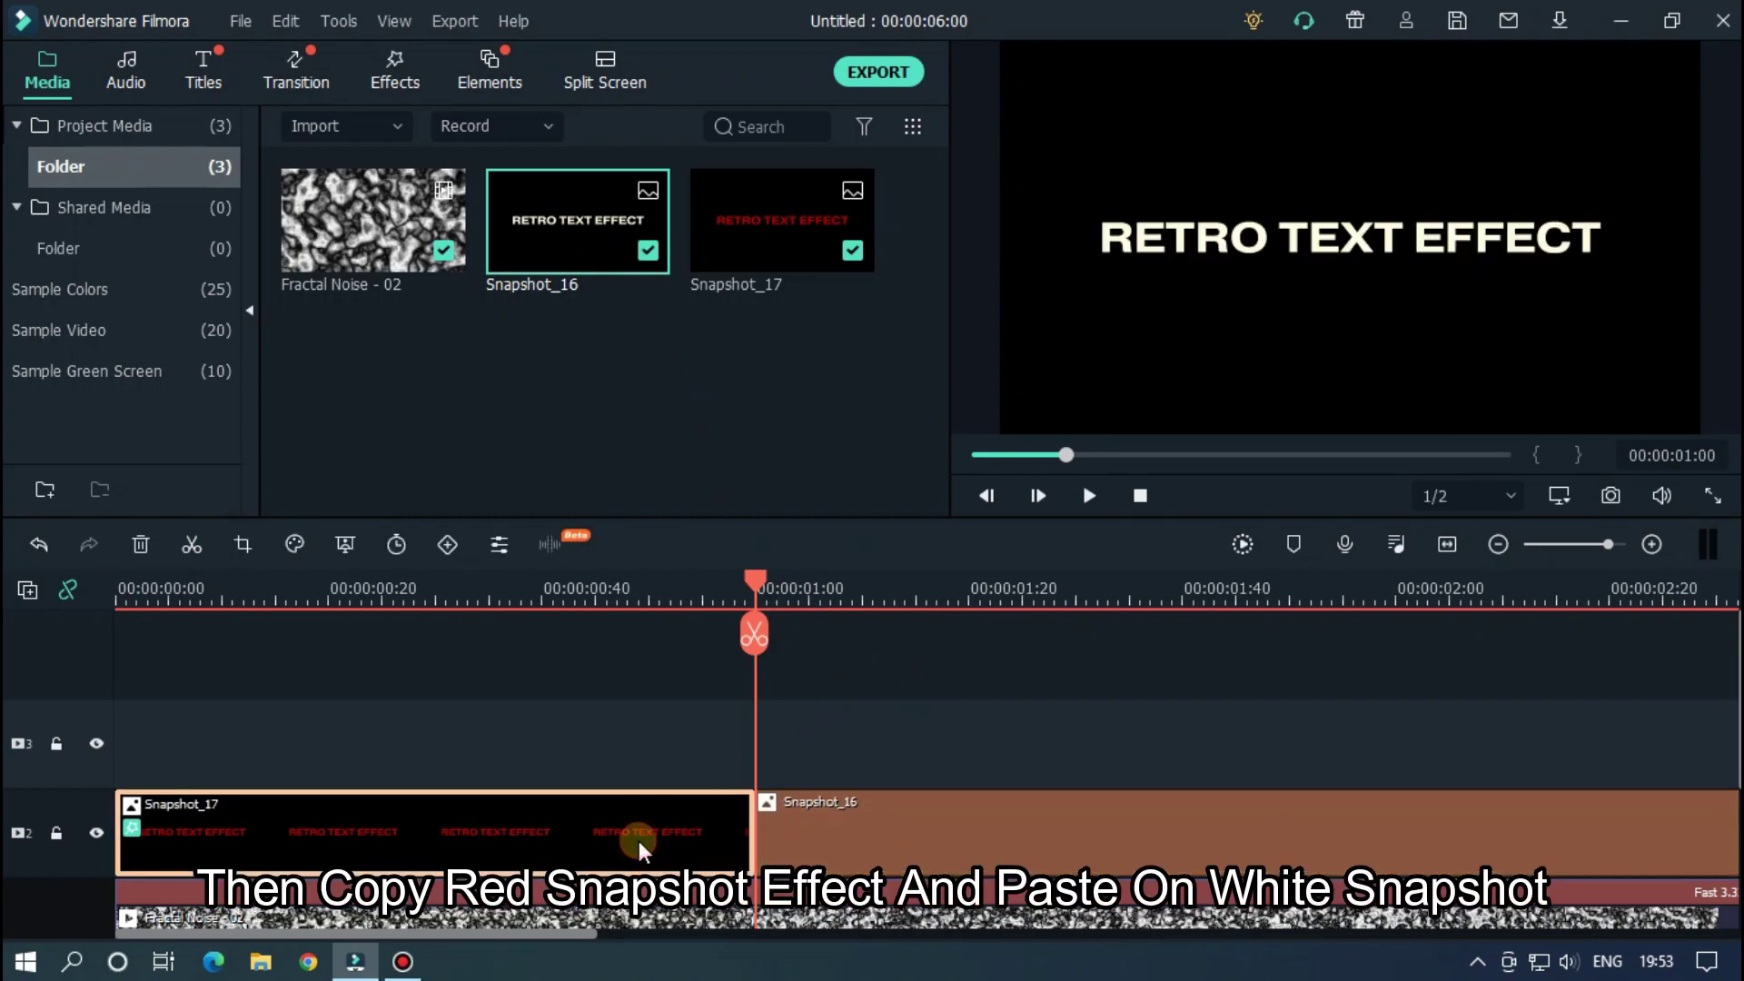
right_click(564, 816)
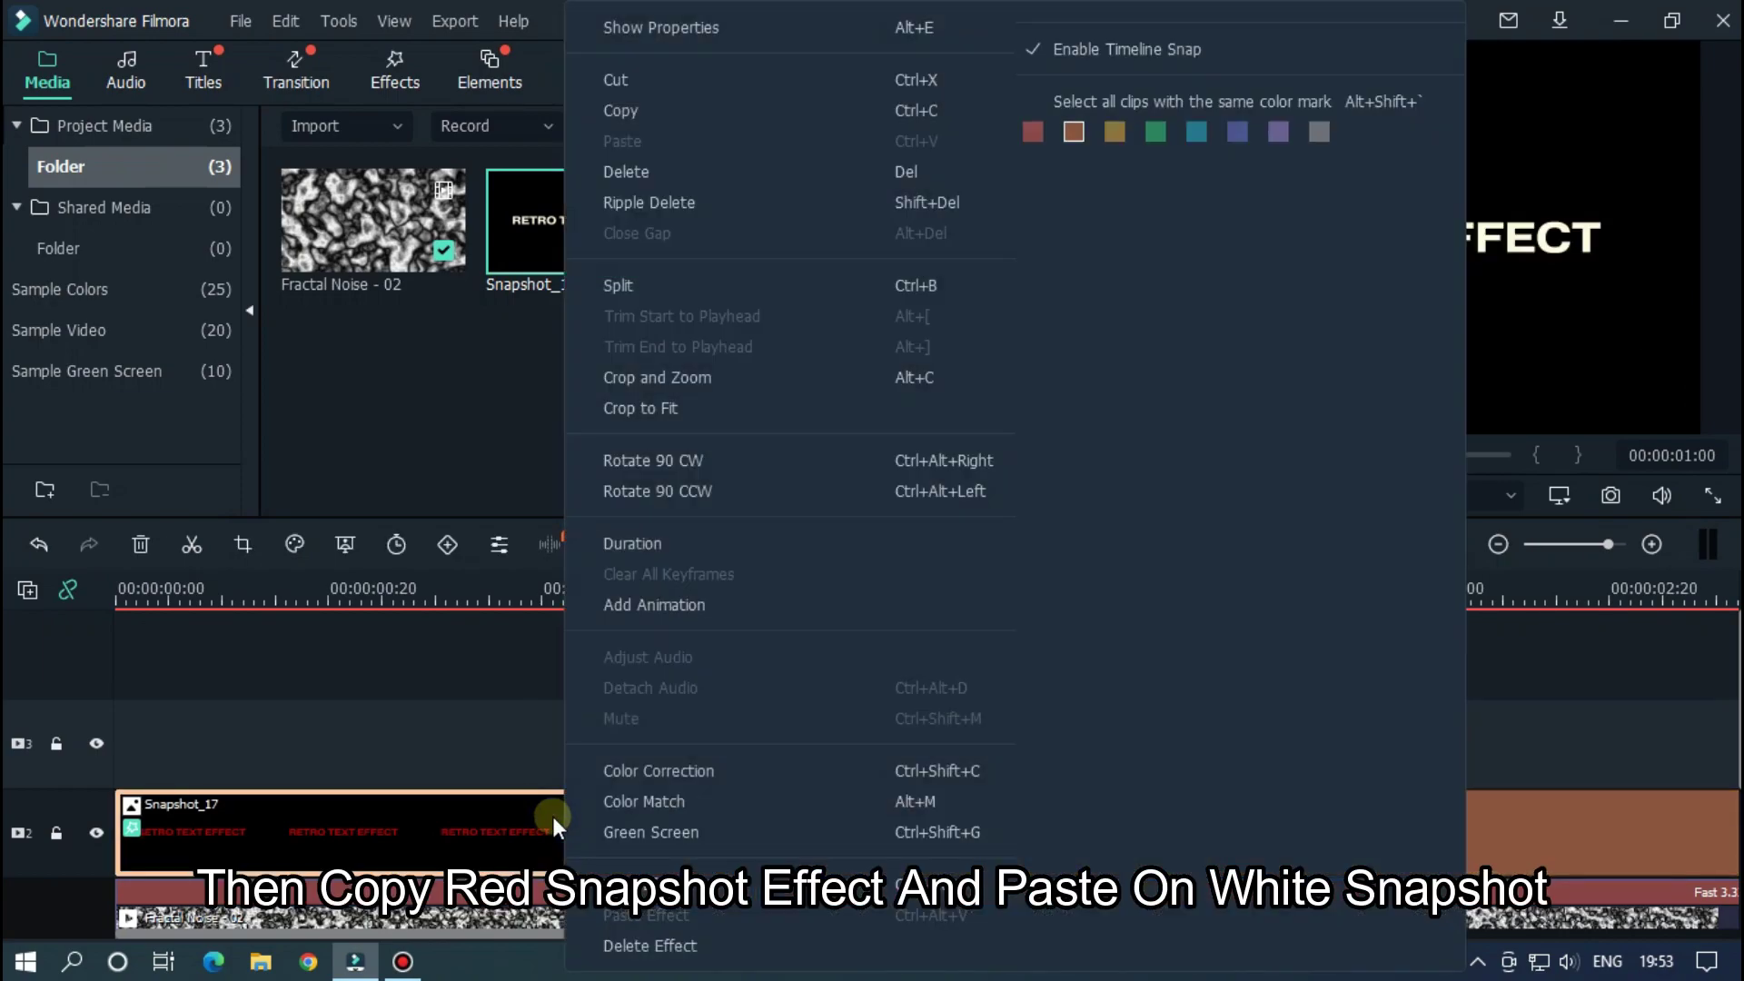
click(687, 913)
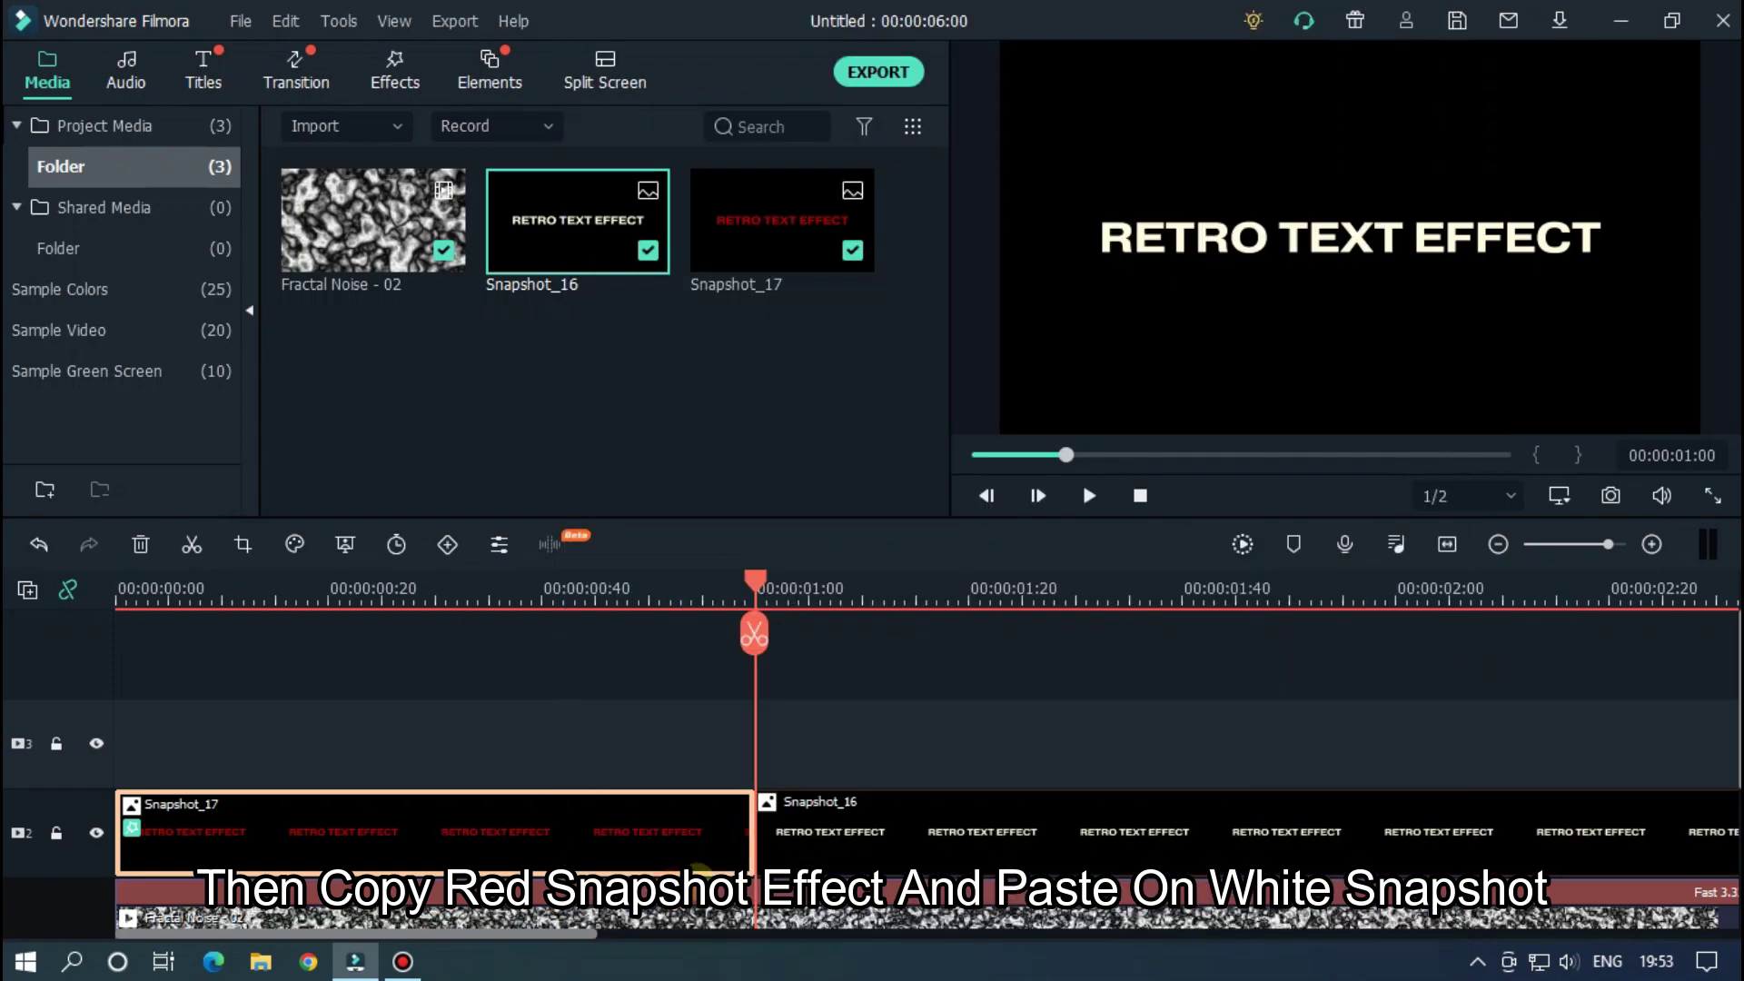
click(938, 601)
click(1012, 804)
right_click(1012, 804)
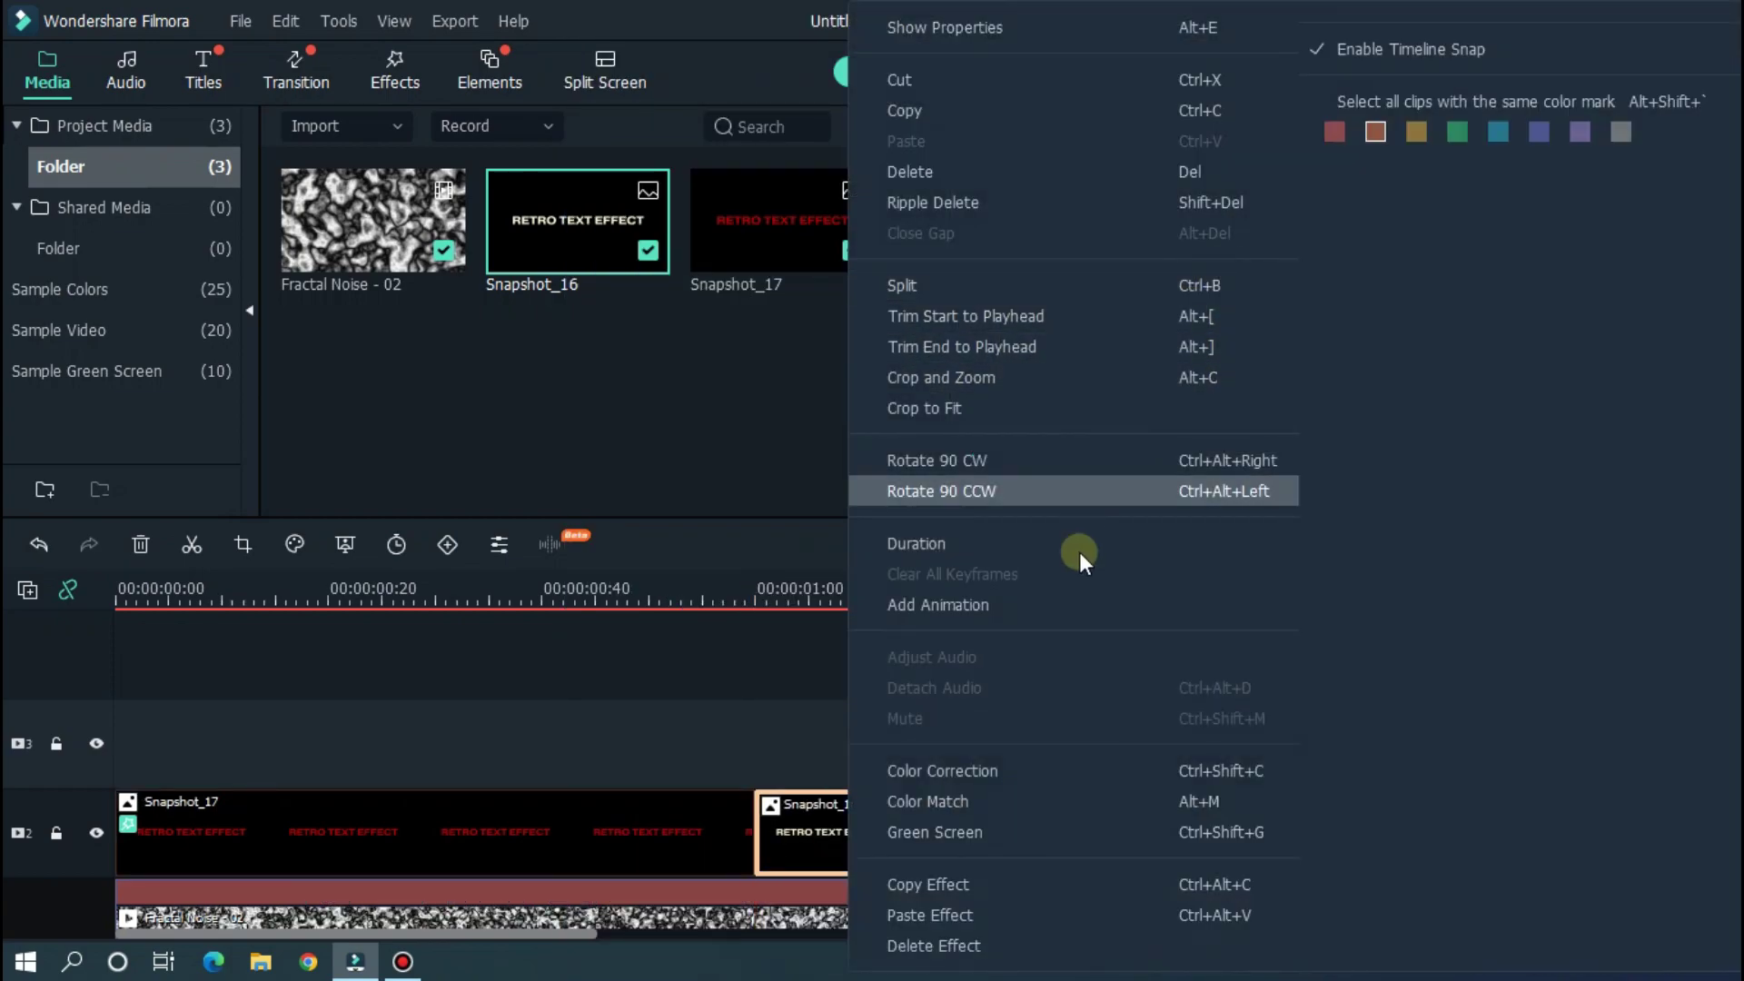
click(935, 916)
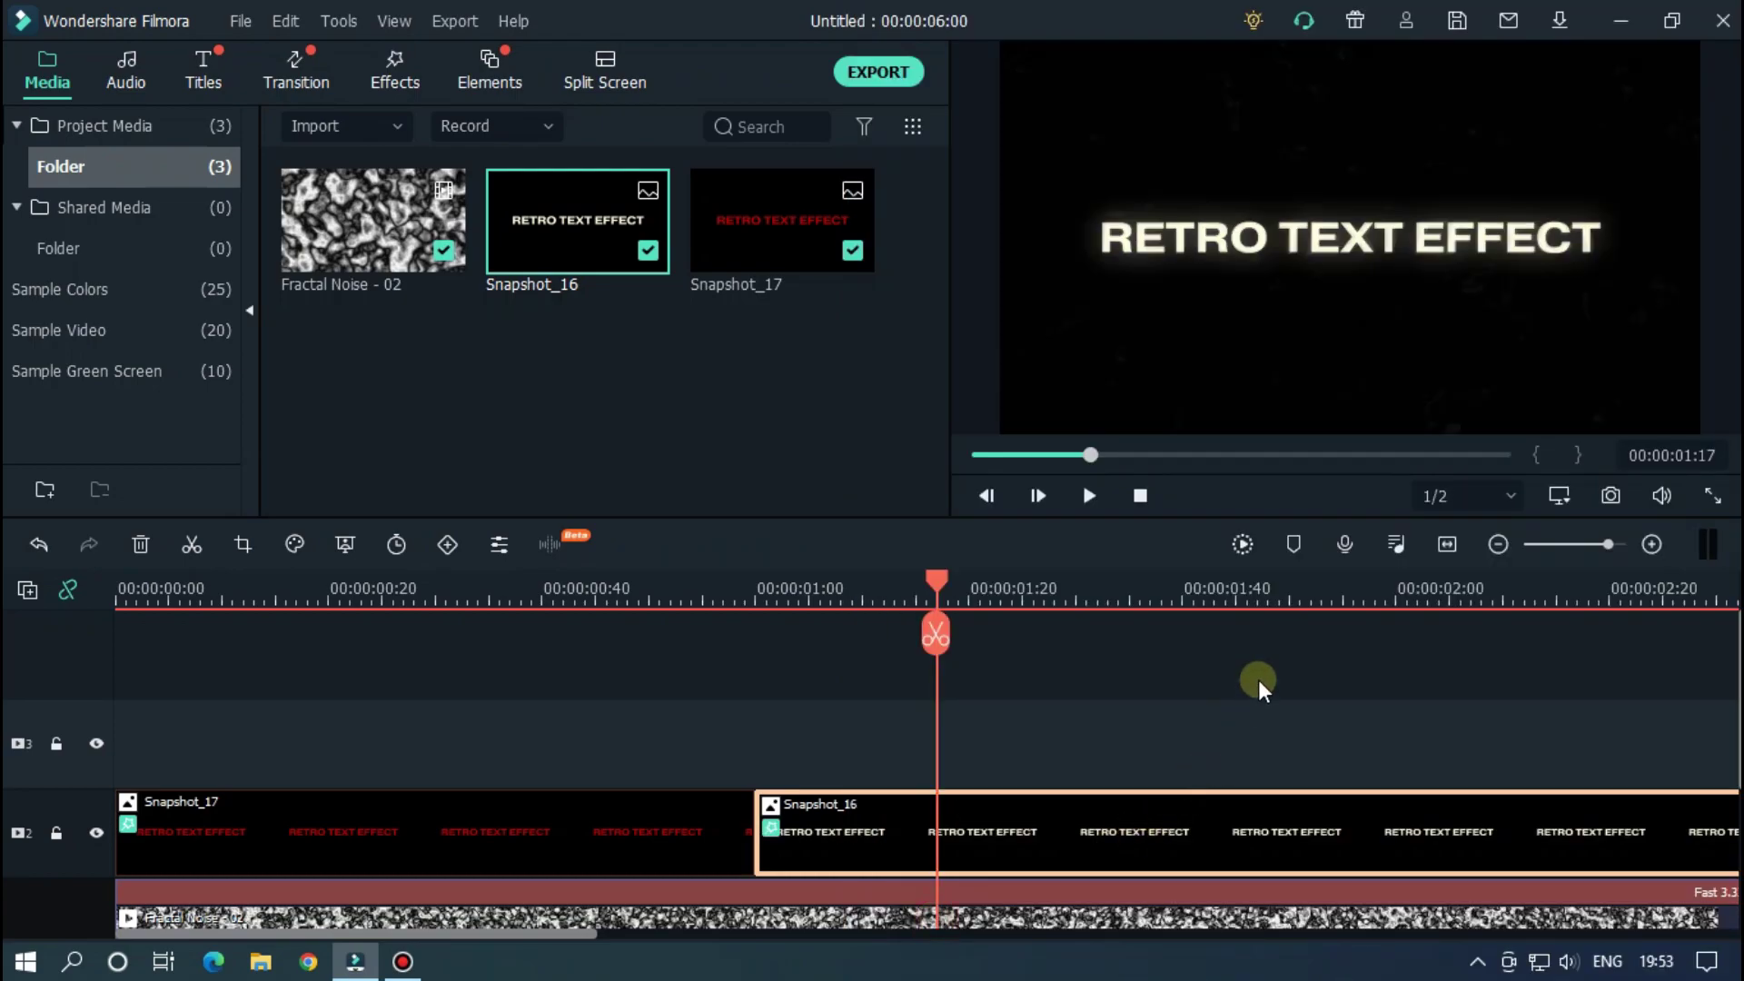
click(1242, 544)
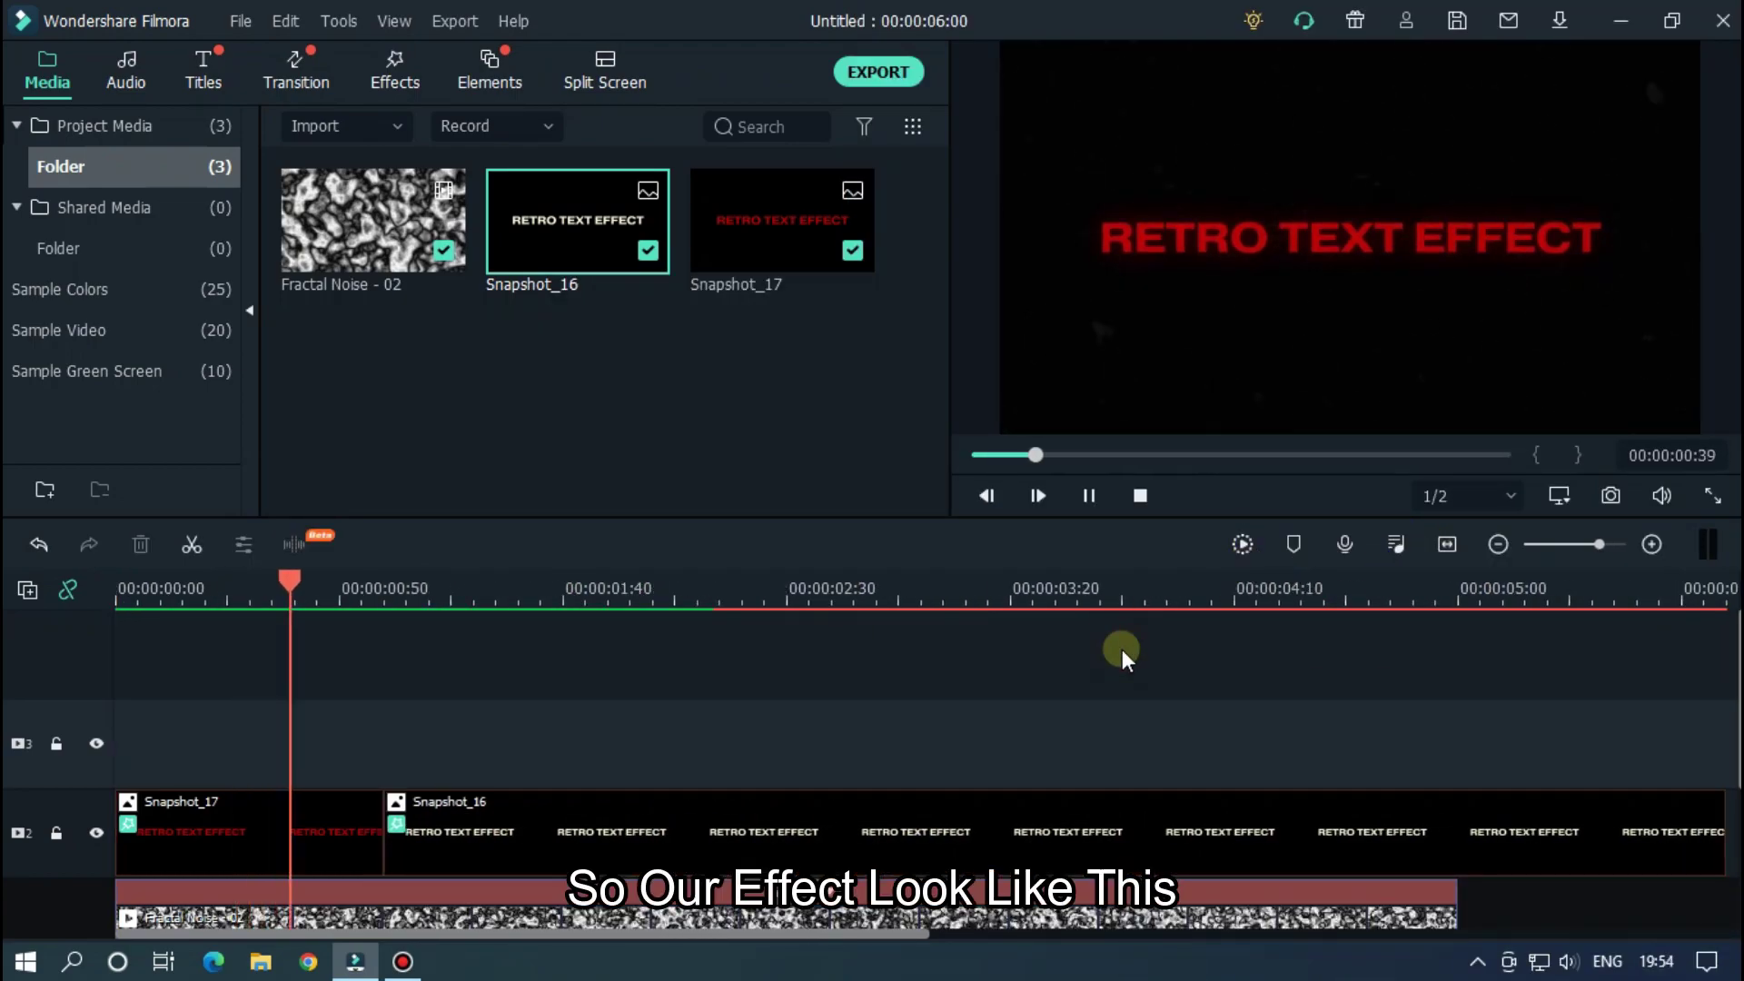
drag(592, 586, 139, 627)
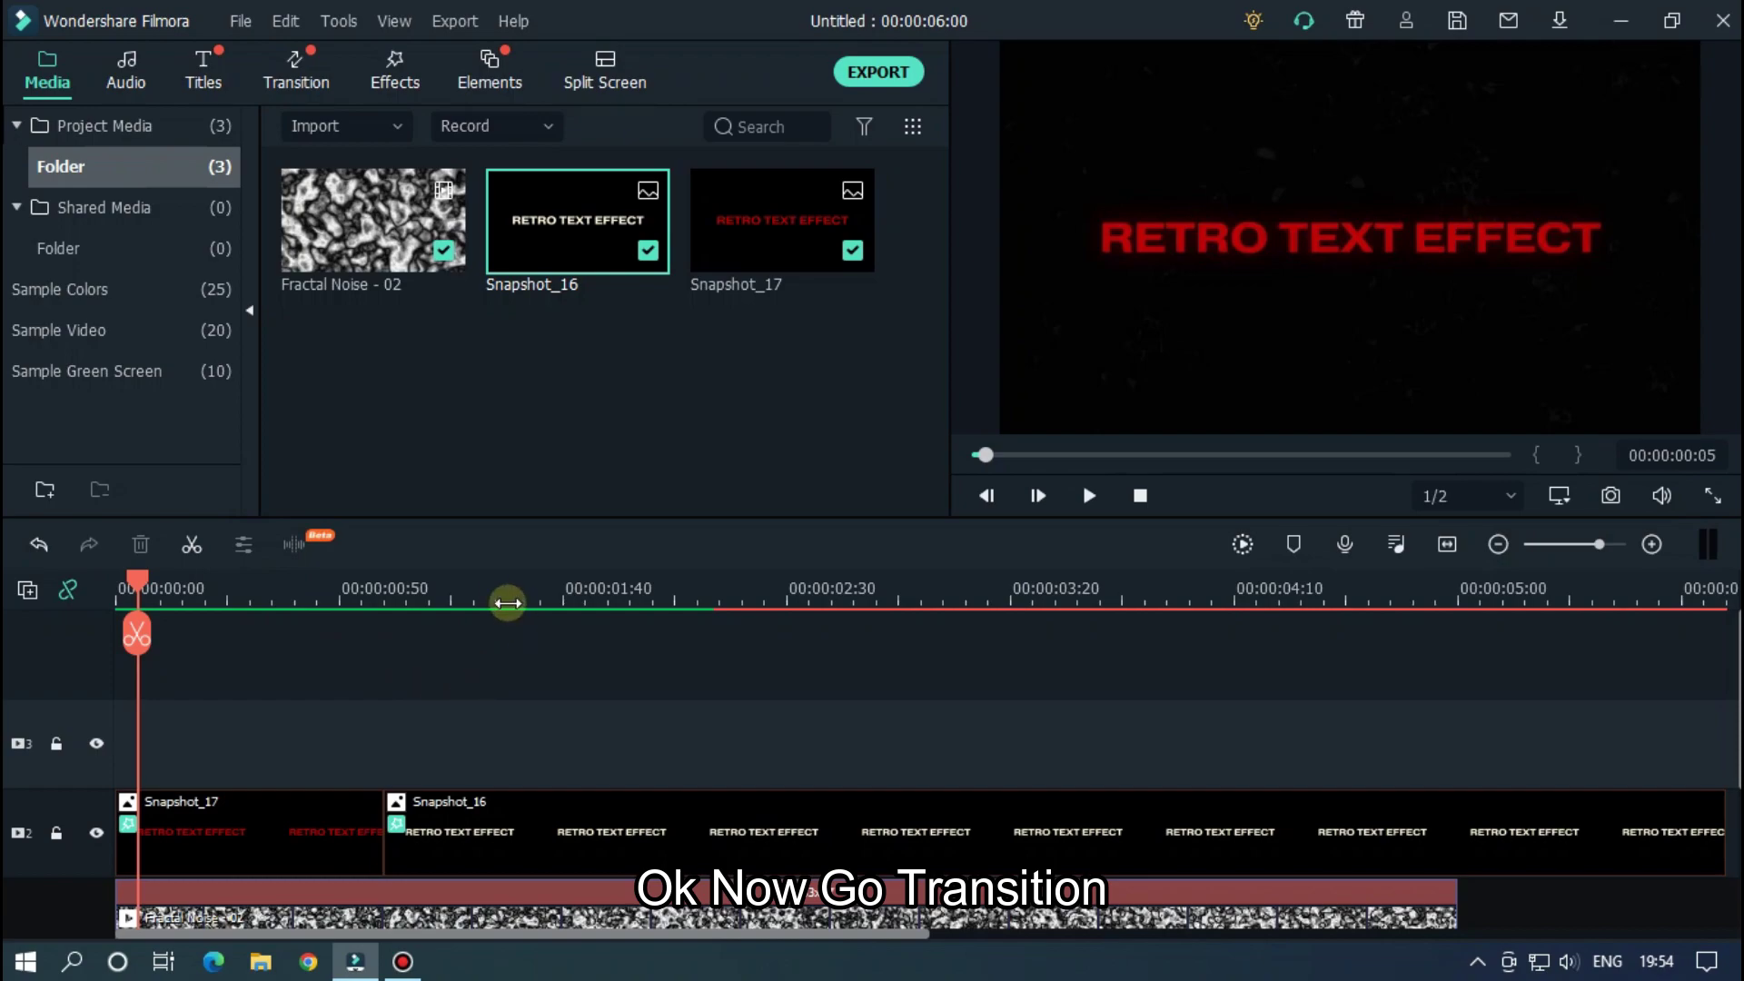
- Insert a Dissolve transition between Snapshot_17 and Snapshot_16 with a 00:00:02:00 duration
click(309, 60)
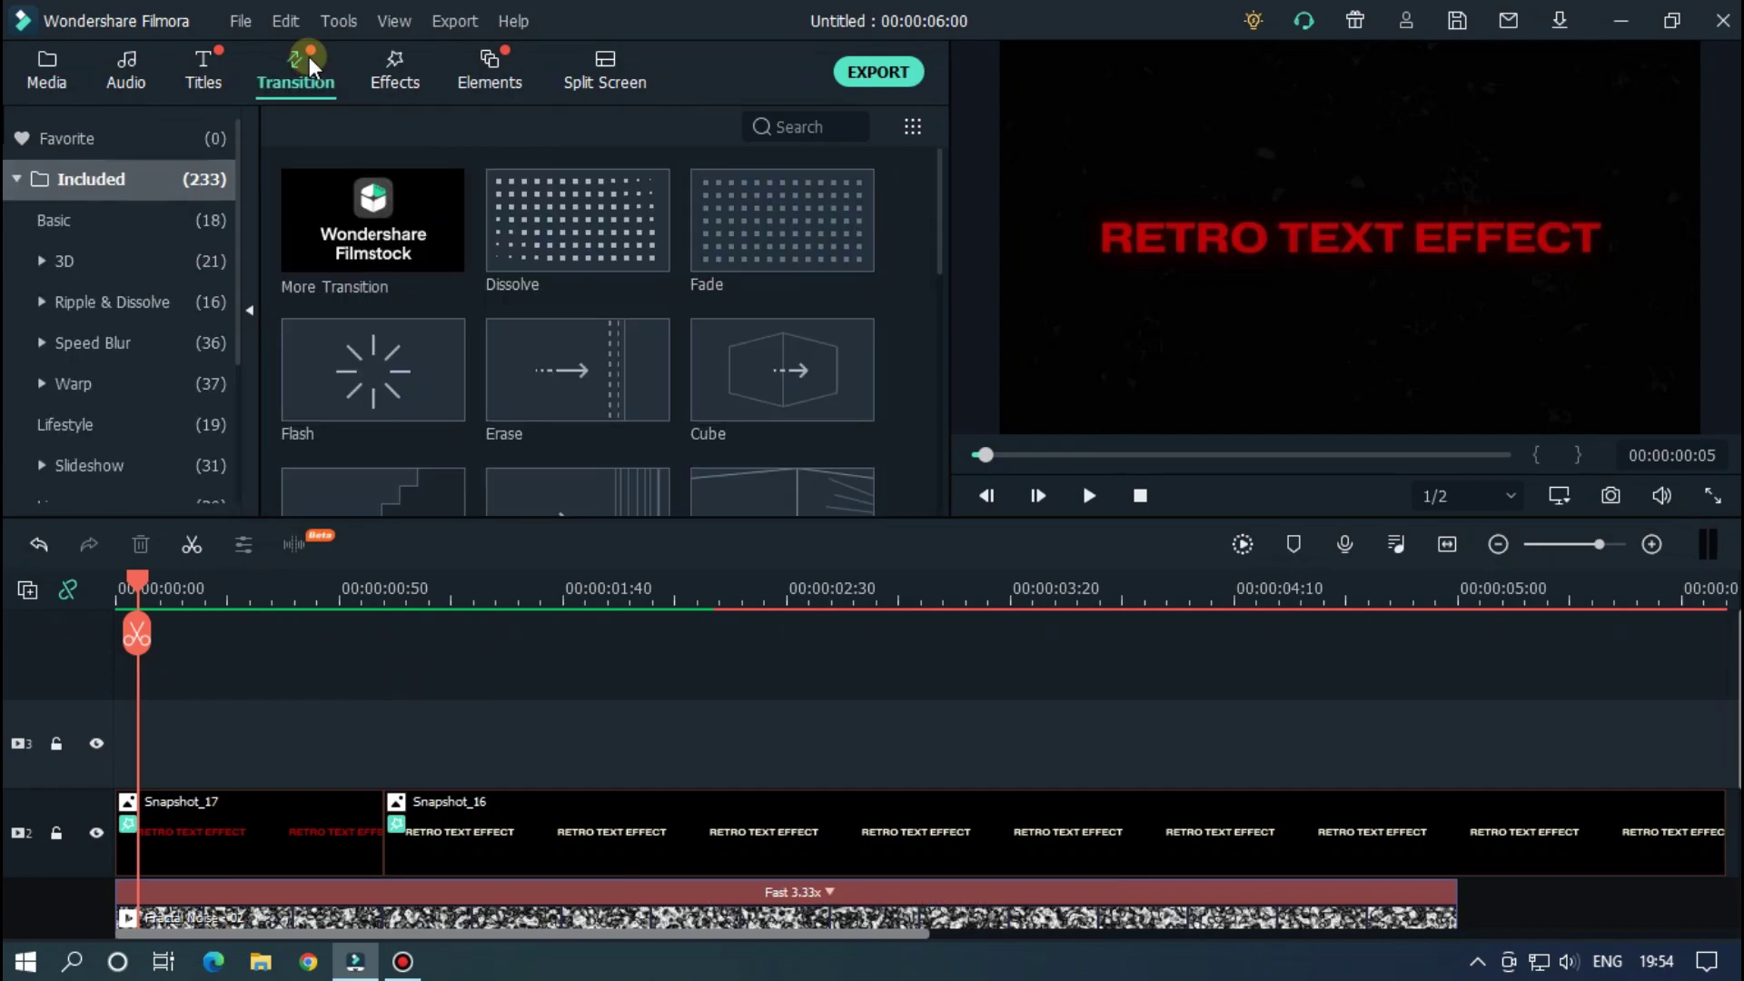
drag(562, 215, 338, 832)
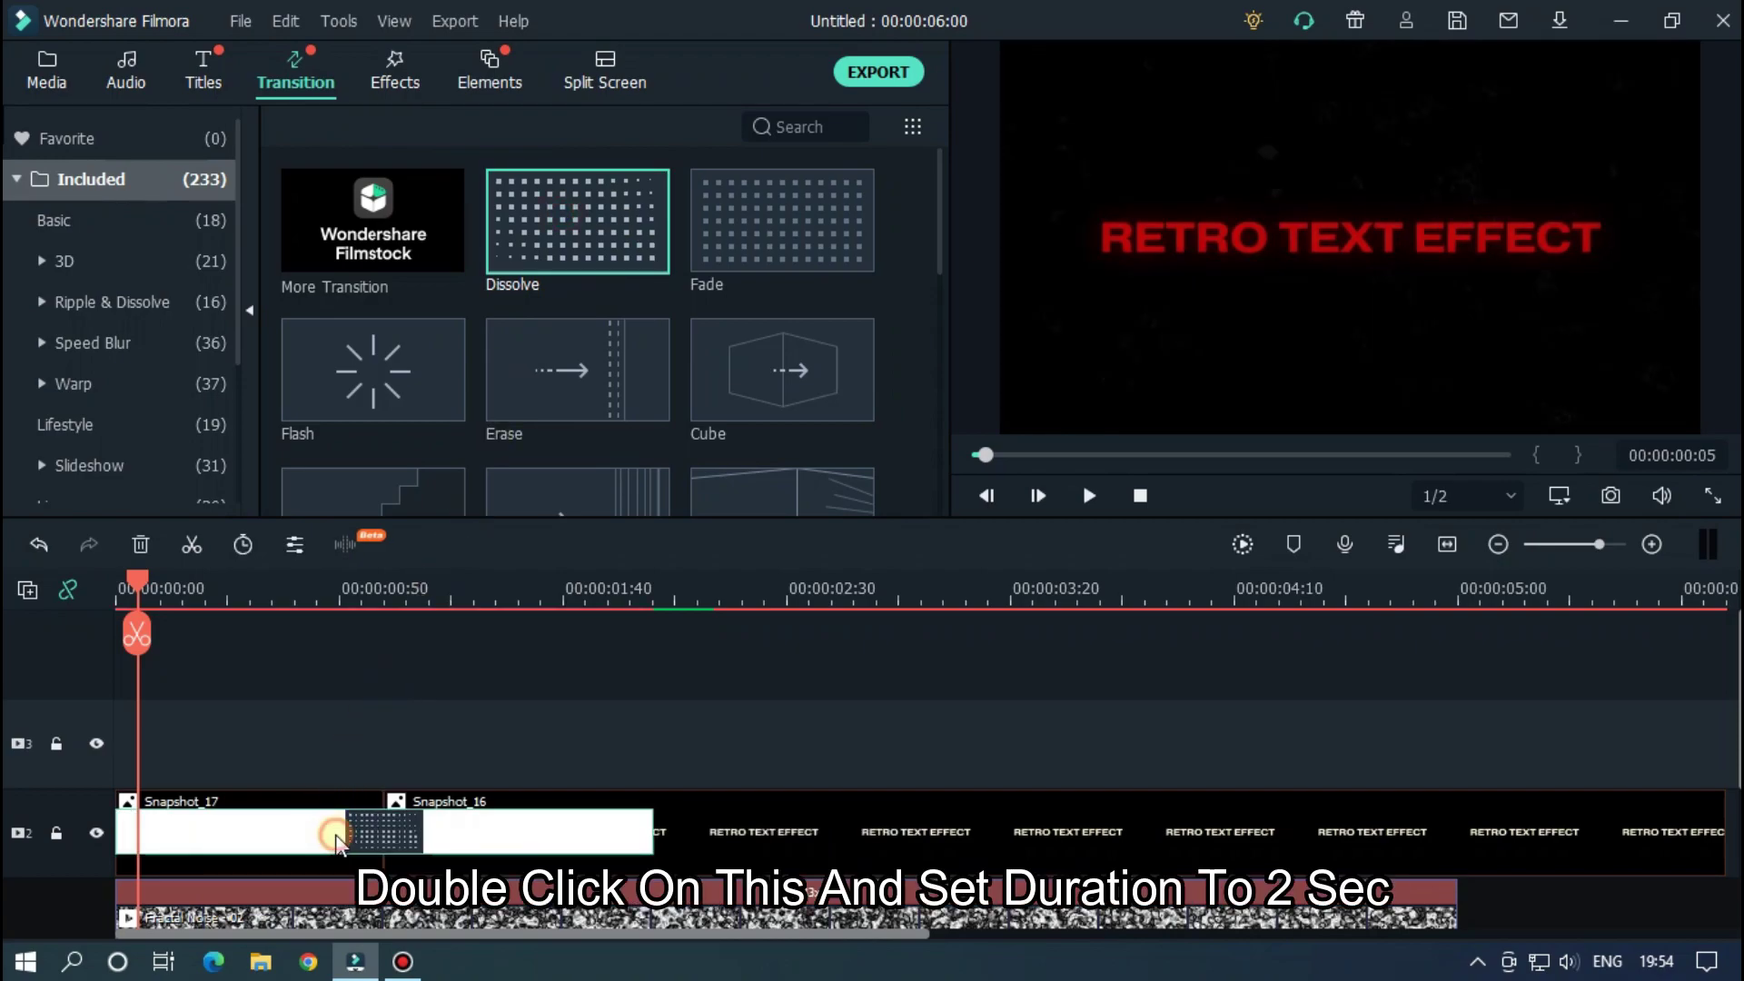
double_click(338, 840)
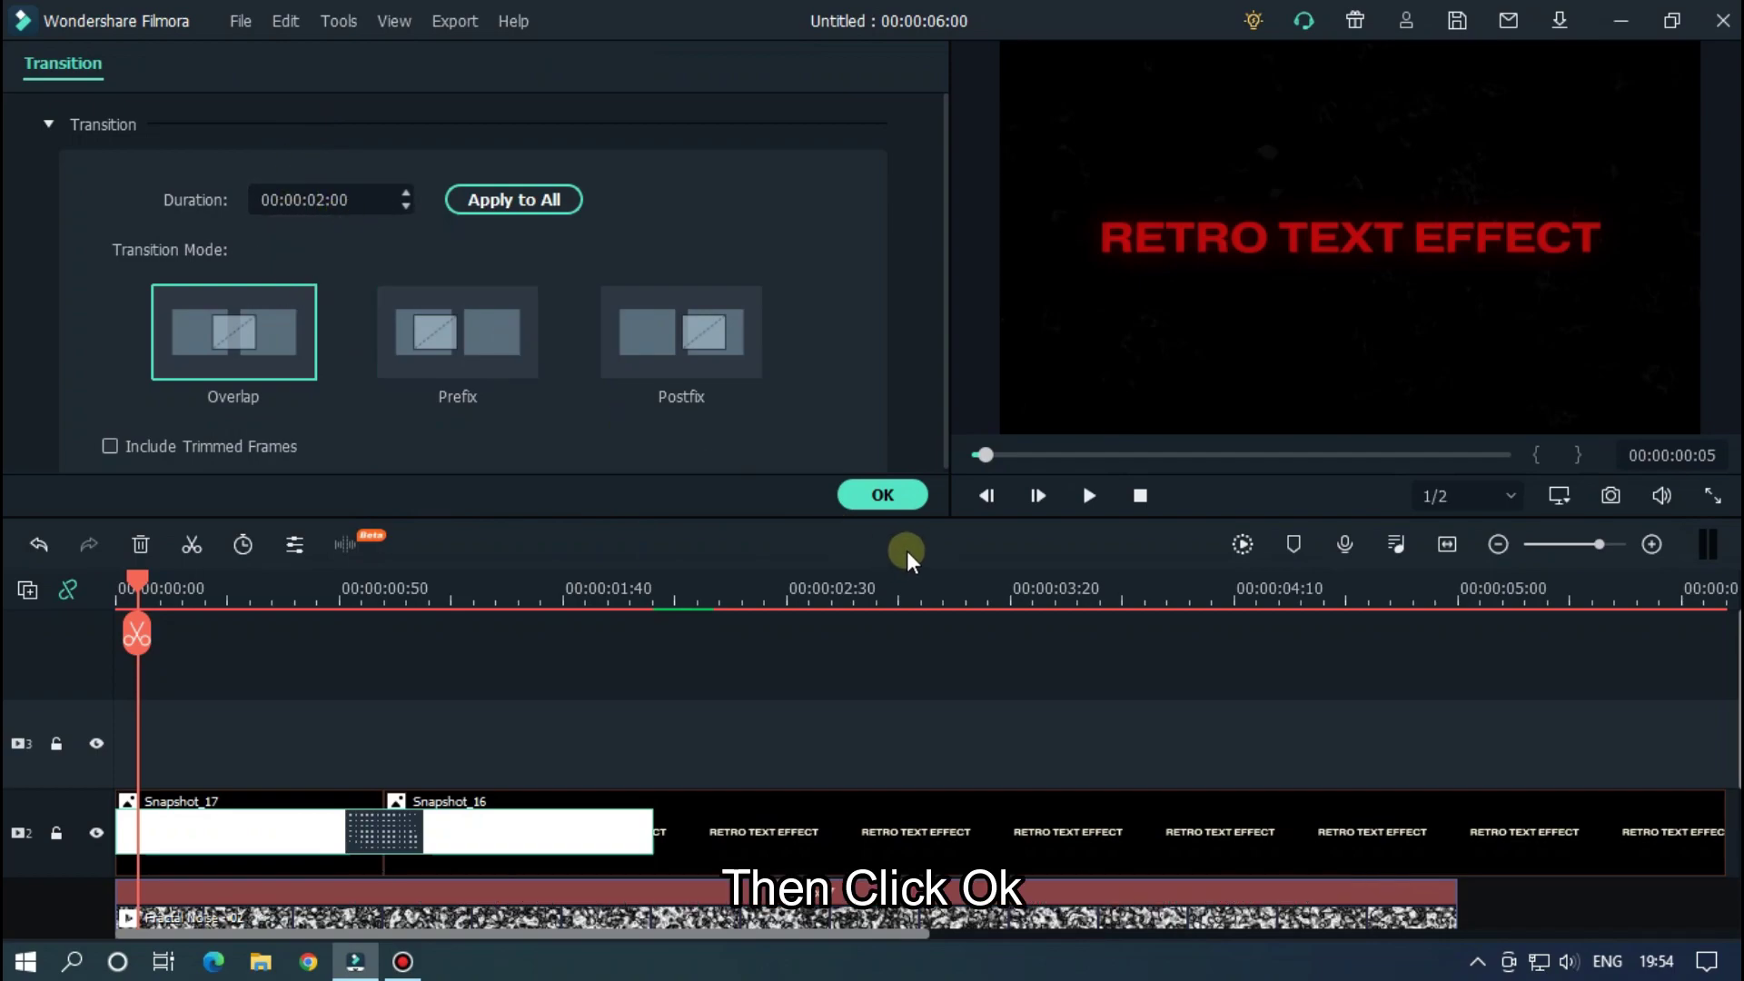
click(909, 493)
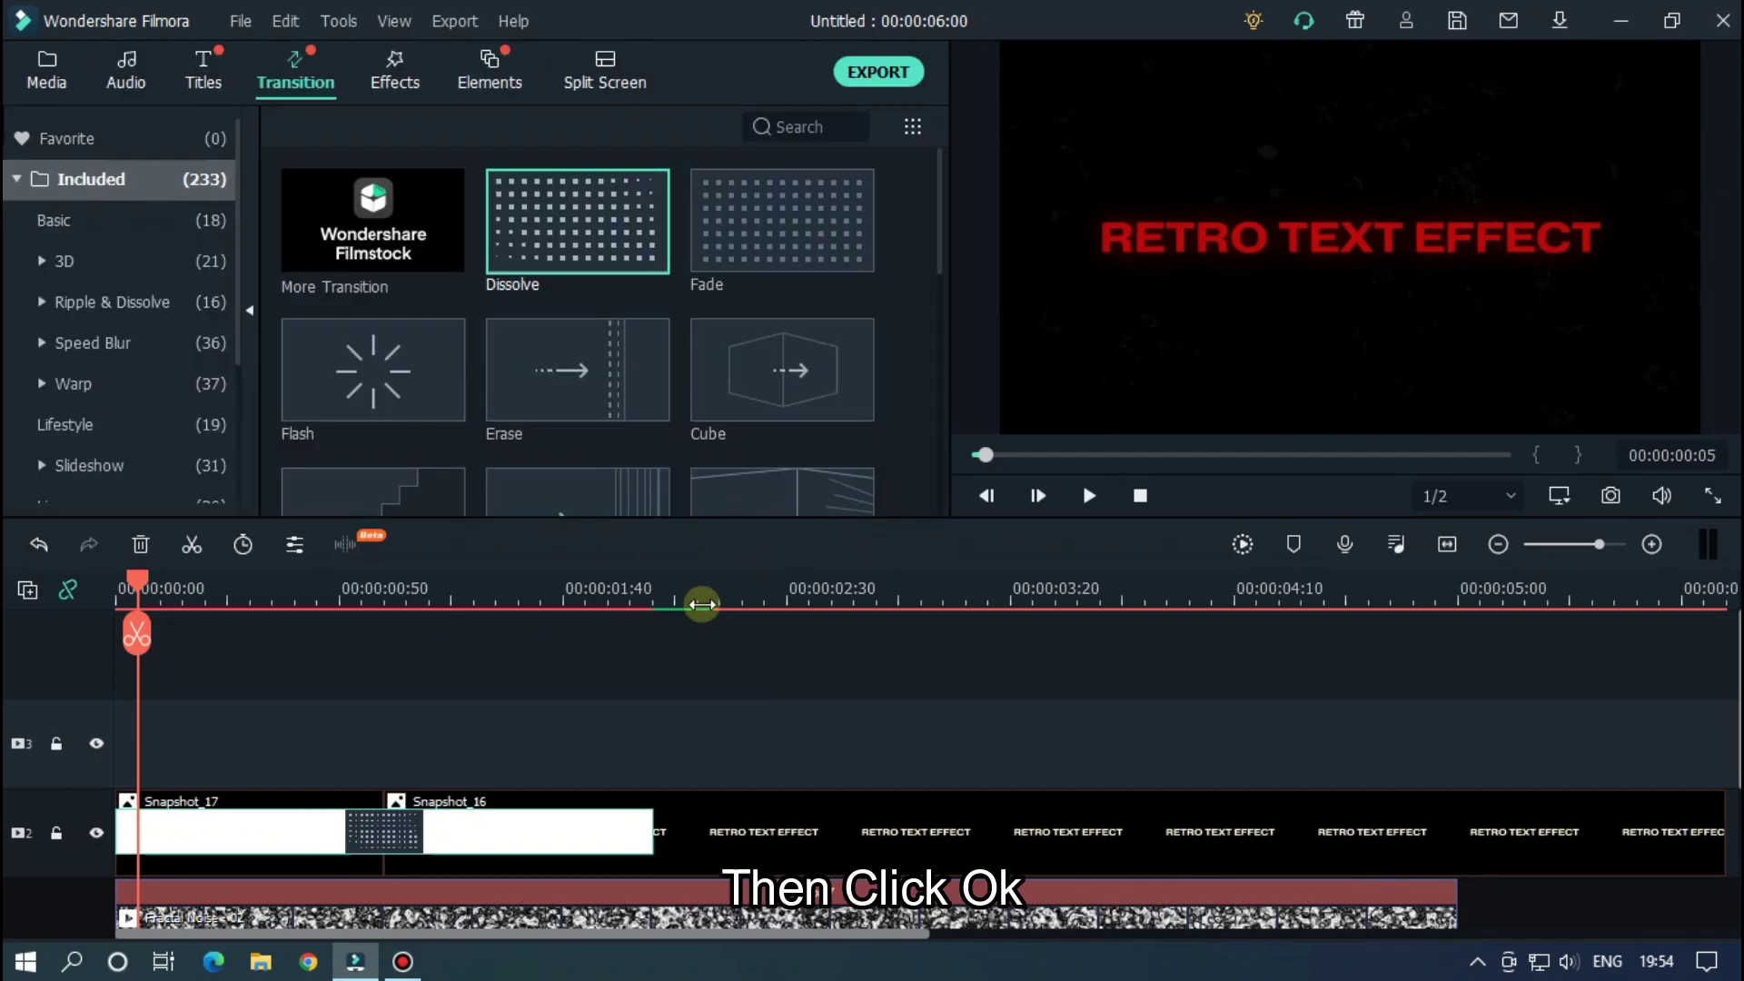
- Trim the end of Snapshot_16 back to about the 5-second mark
scroll(994, 577, down, 2)
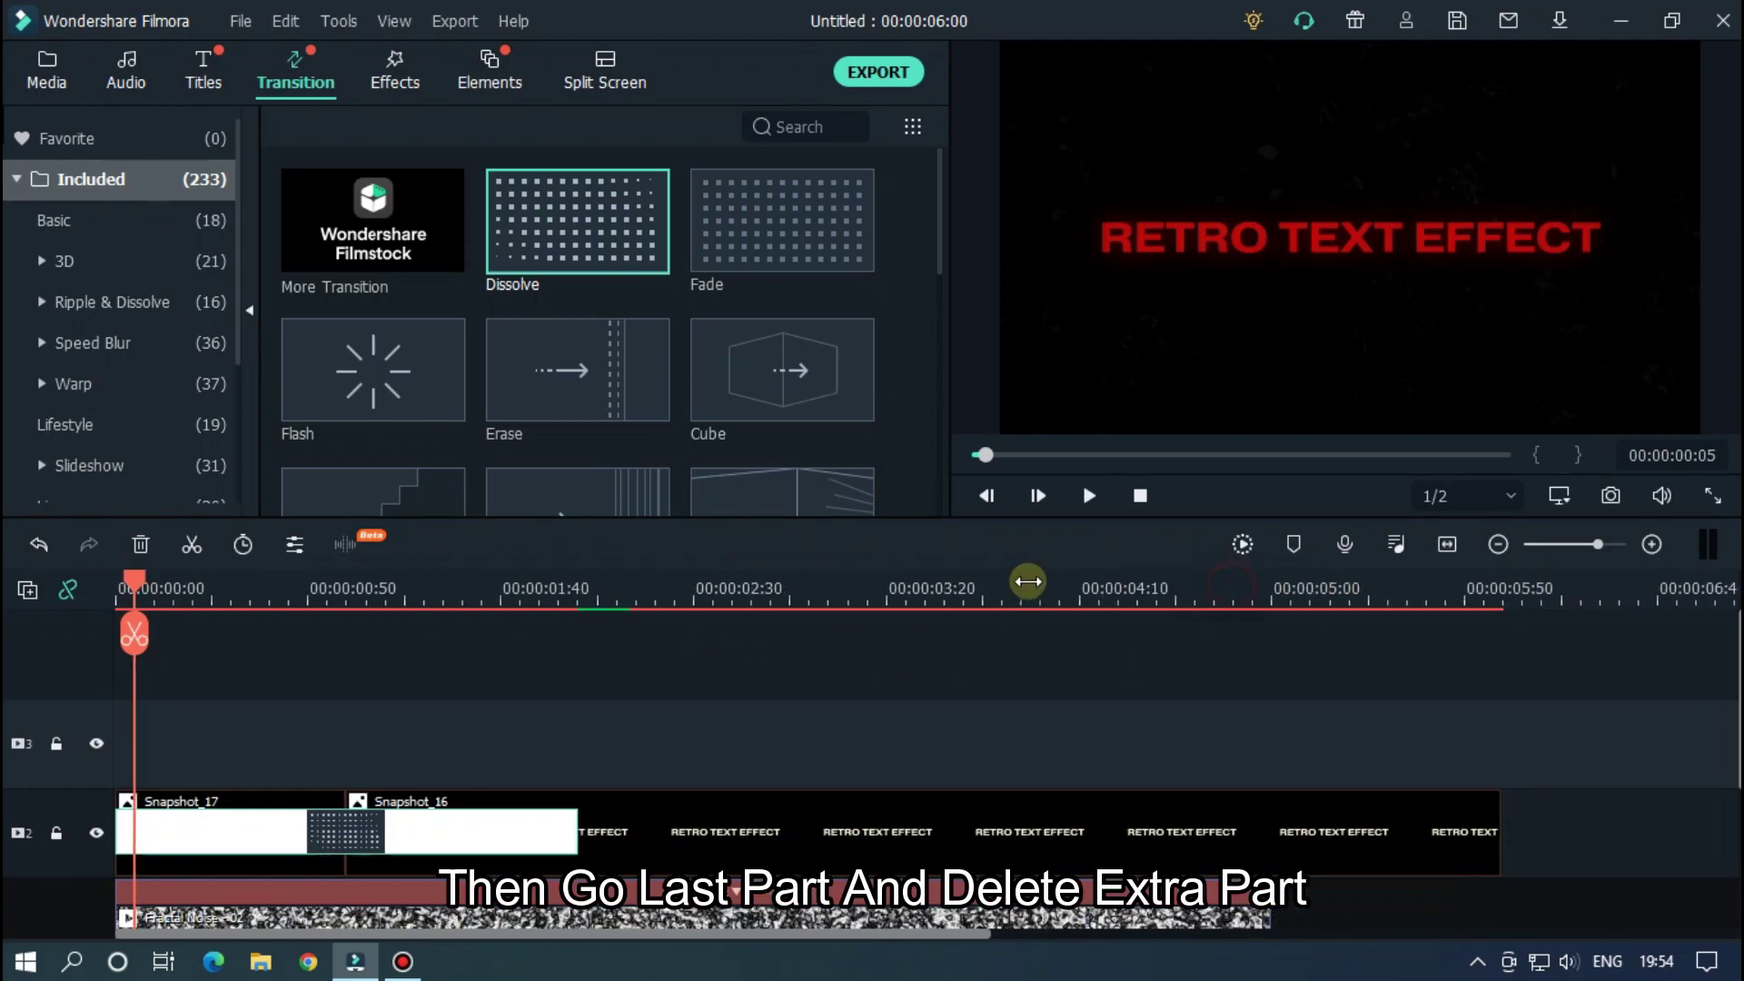
scroll(994, 577, down, 1)
click(1058, 845)
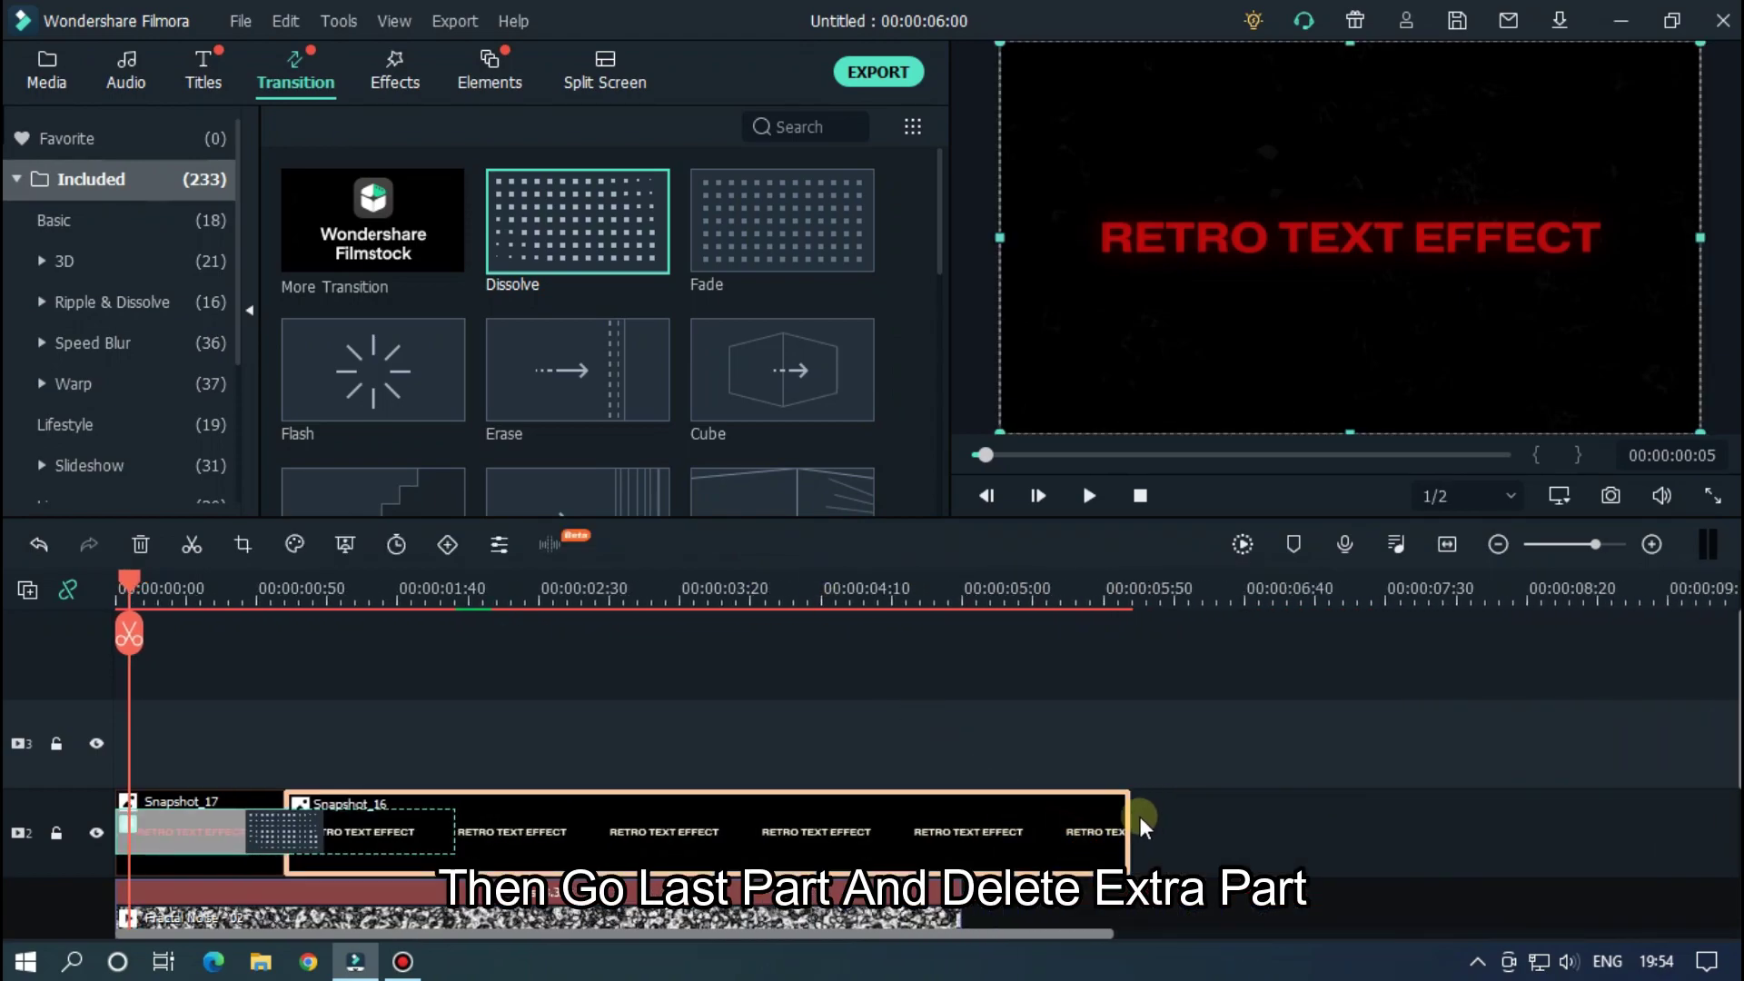
drag(1129, 816, 961, 812)
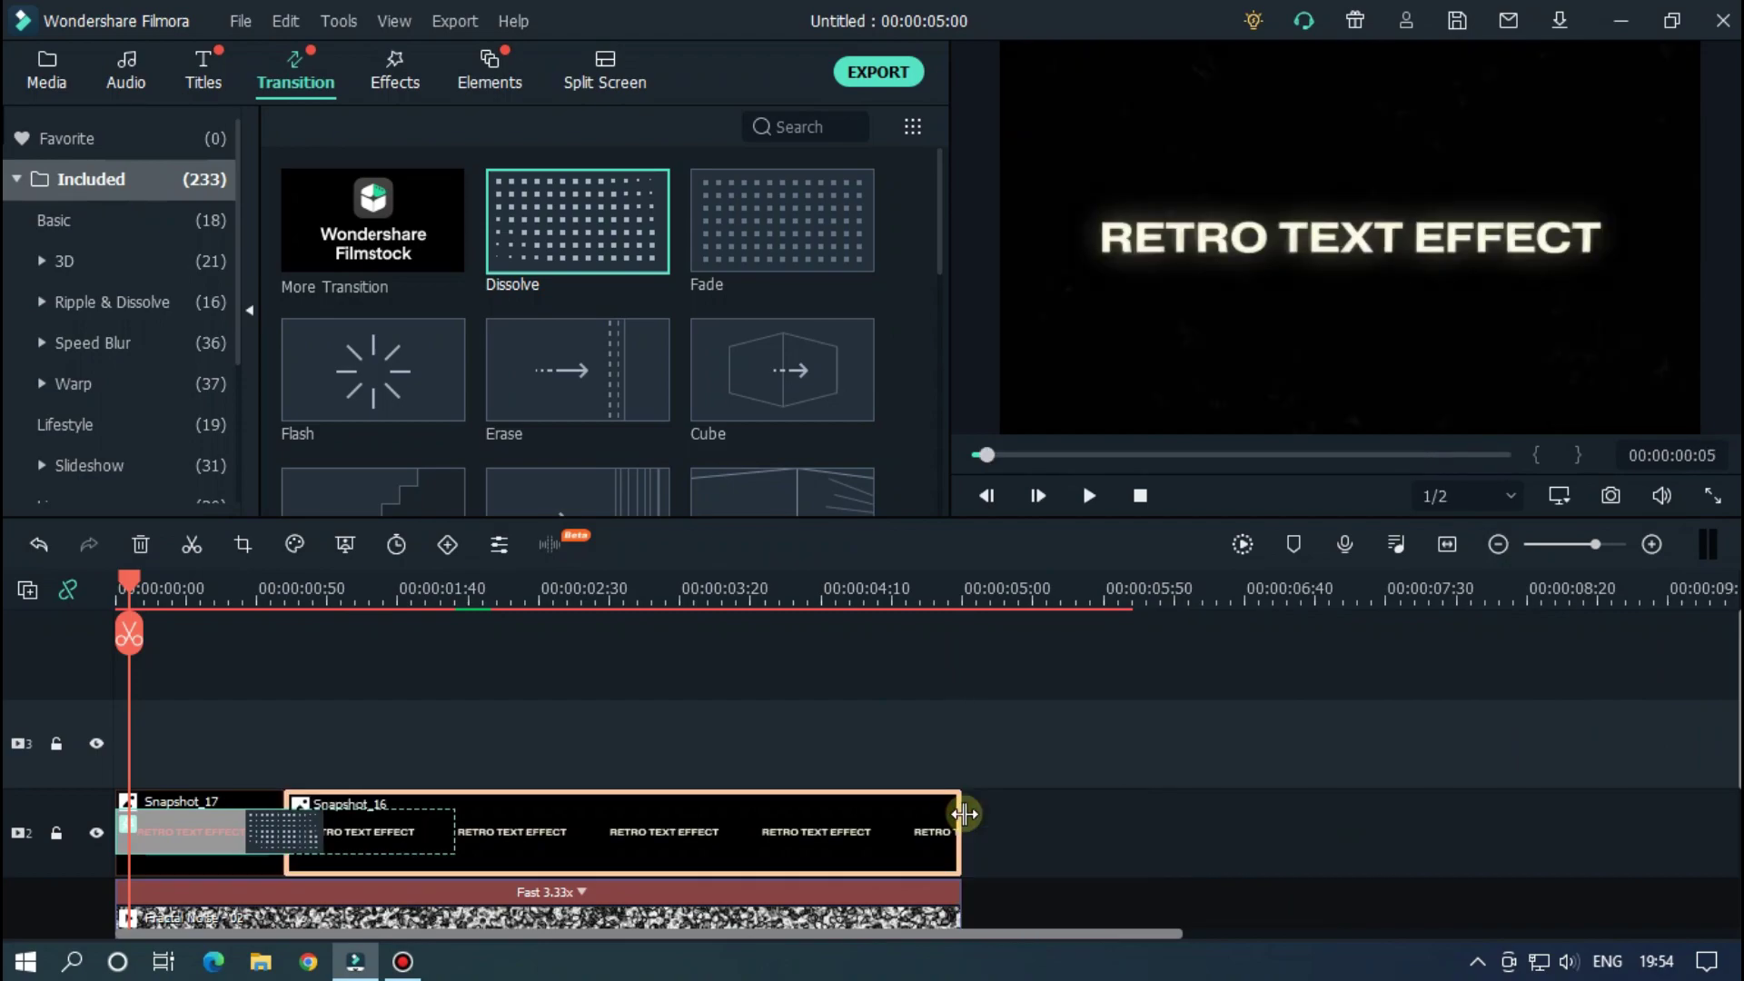
- Split Snapshot_16 at 00:00:04:00 and delete the tail after the cut
click(965, 600)
scroll(980, 604, up, 3)
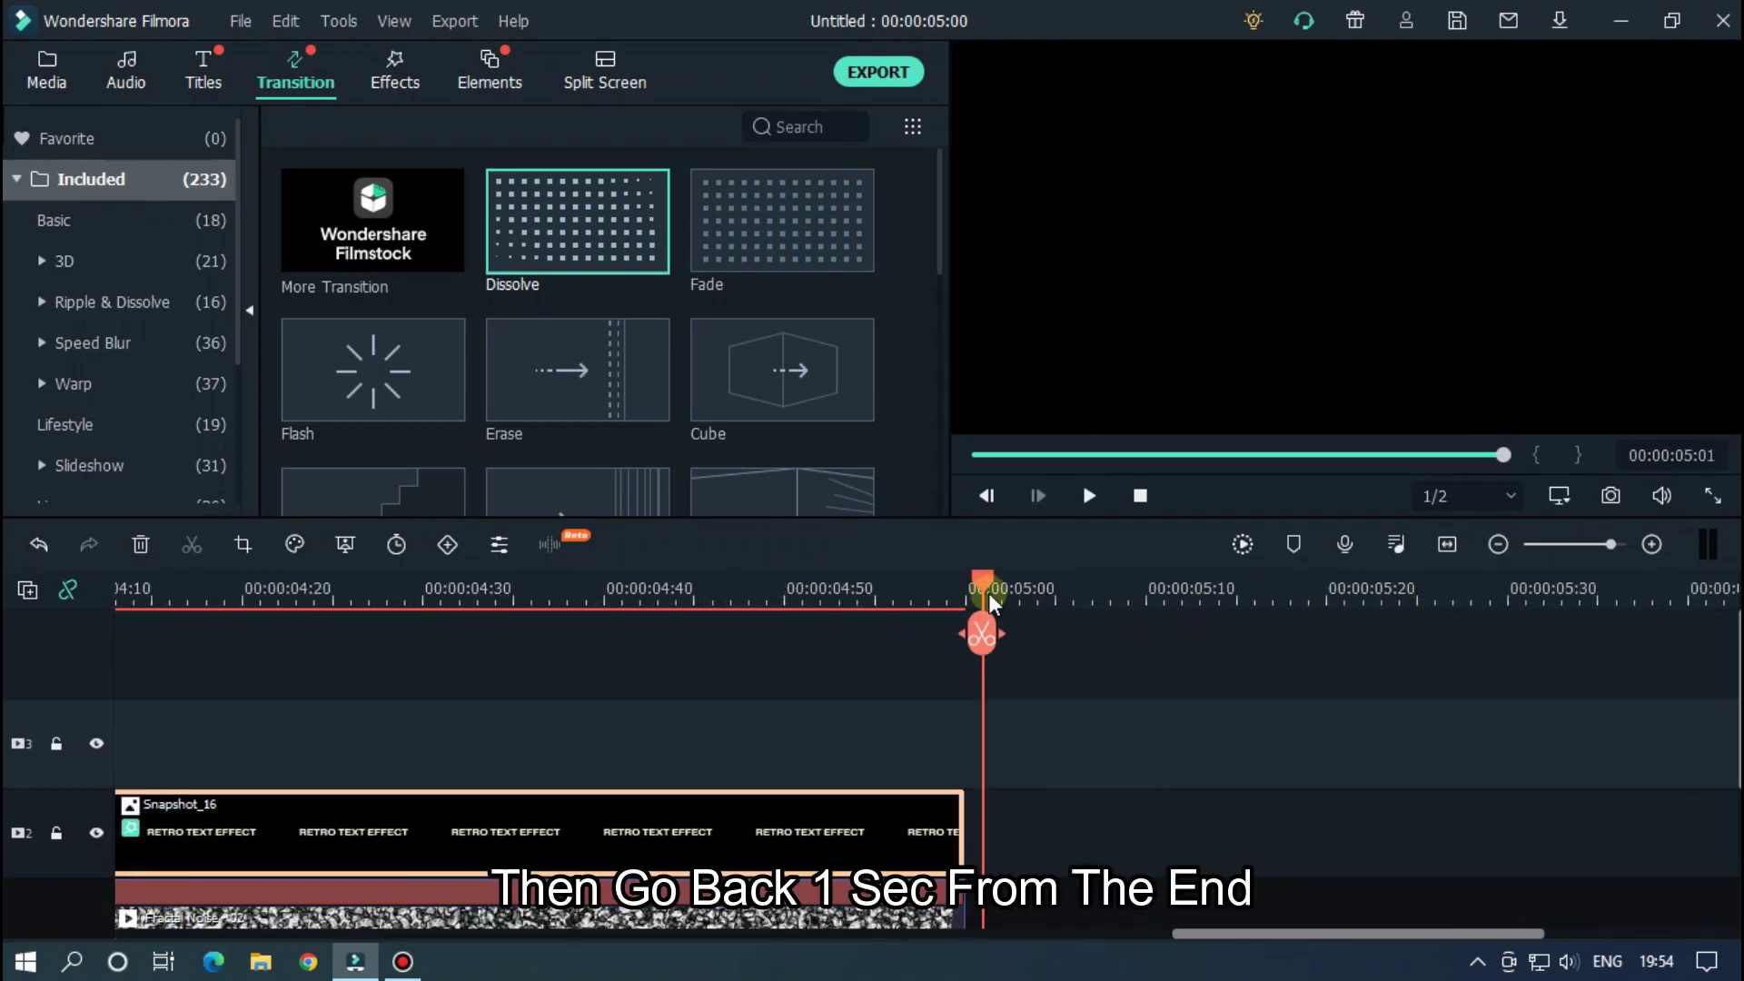
drag(990, 599, 300, 597)
scroll(678, 576, down, 2)
scroll(677, 576, up, 2)
scroll(678, 576, down, 2)
drag(783, 586, 551, 586)
scroll(605, 572, down, 2)
click(551, 635)
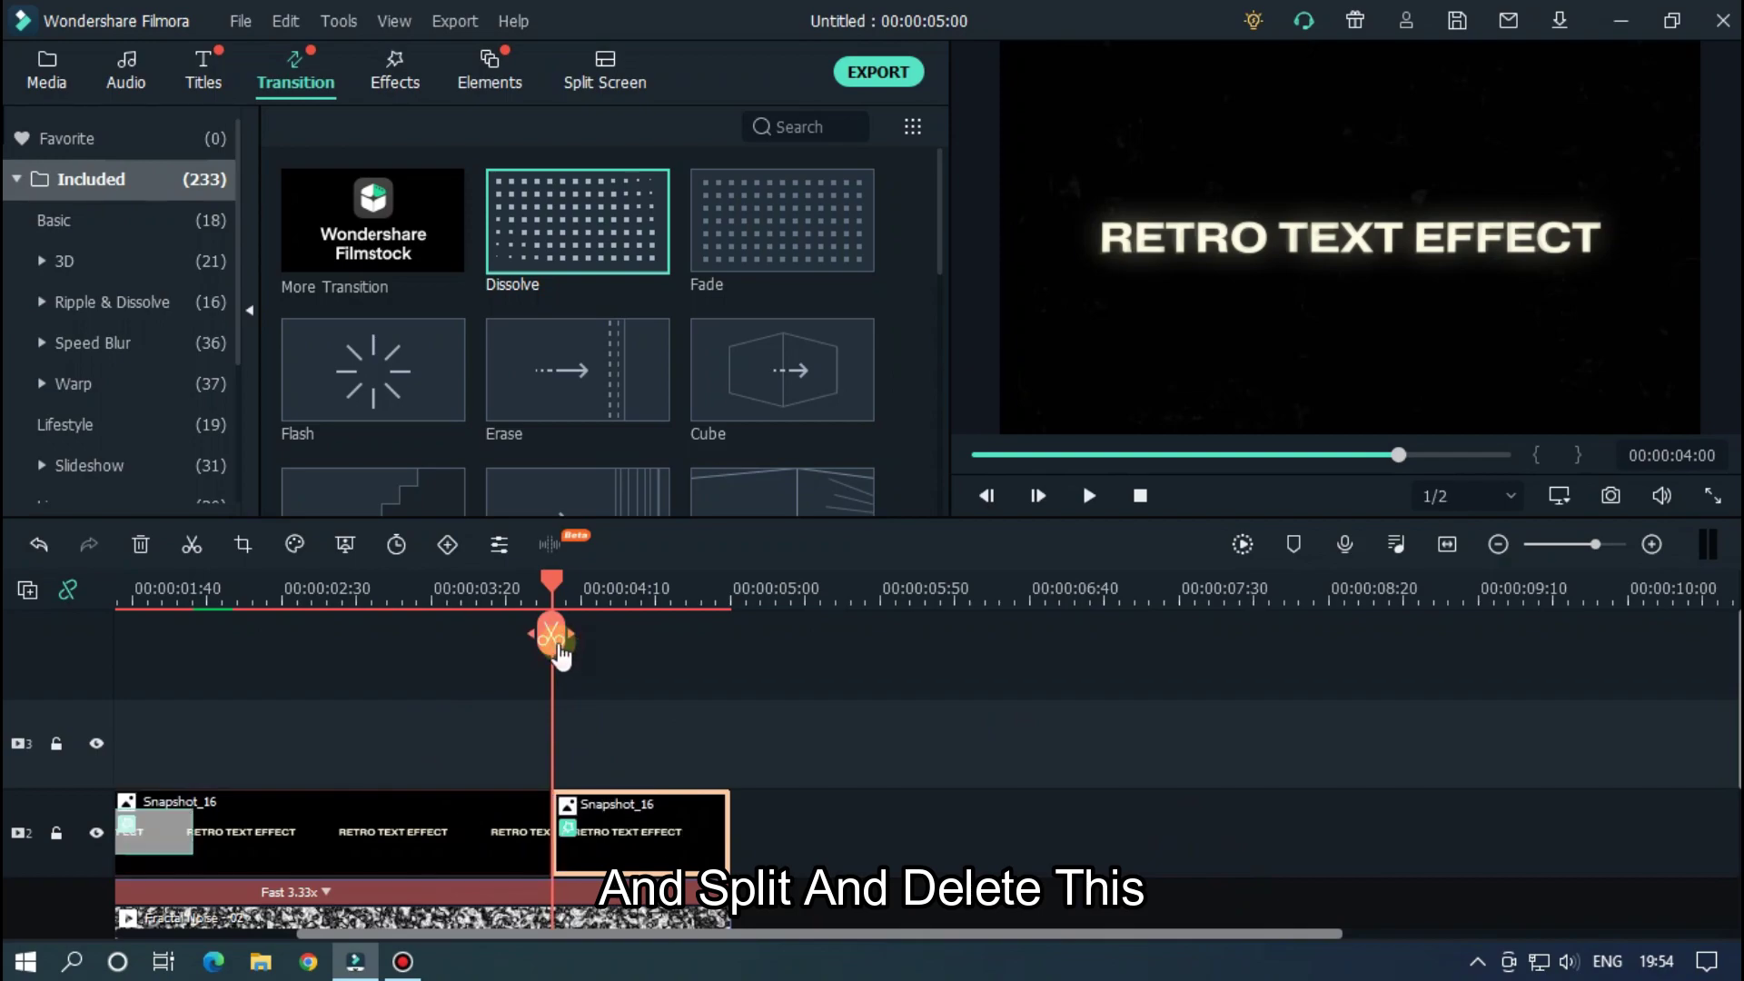
key(Delete)
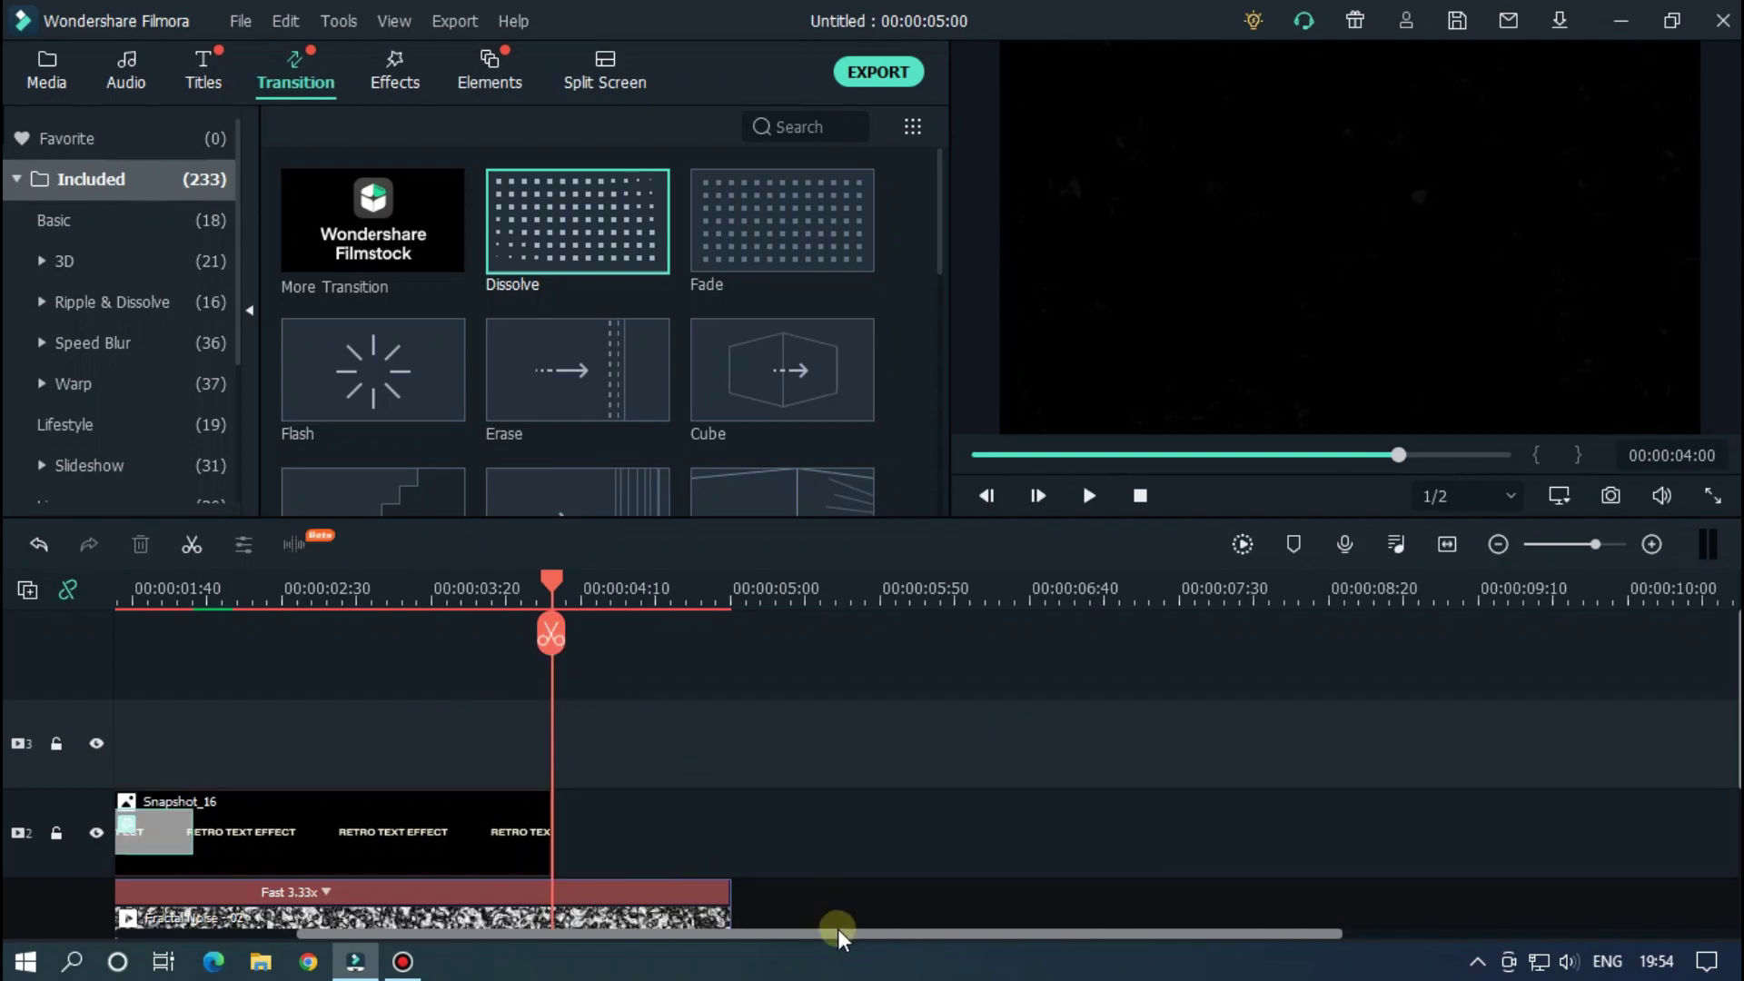
drag(829, 934, 648, 935)
click(284, 806)
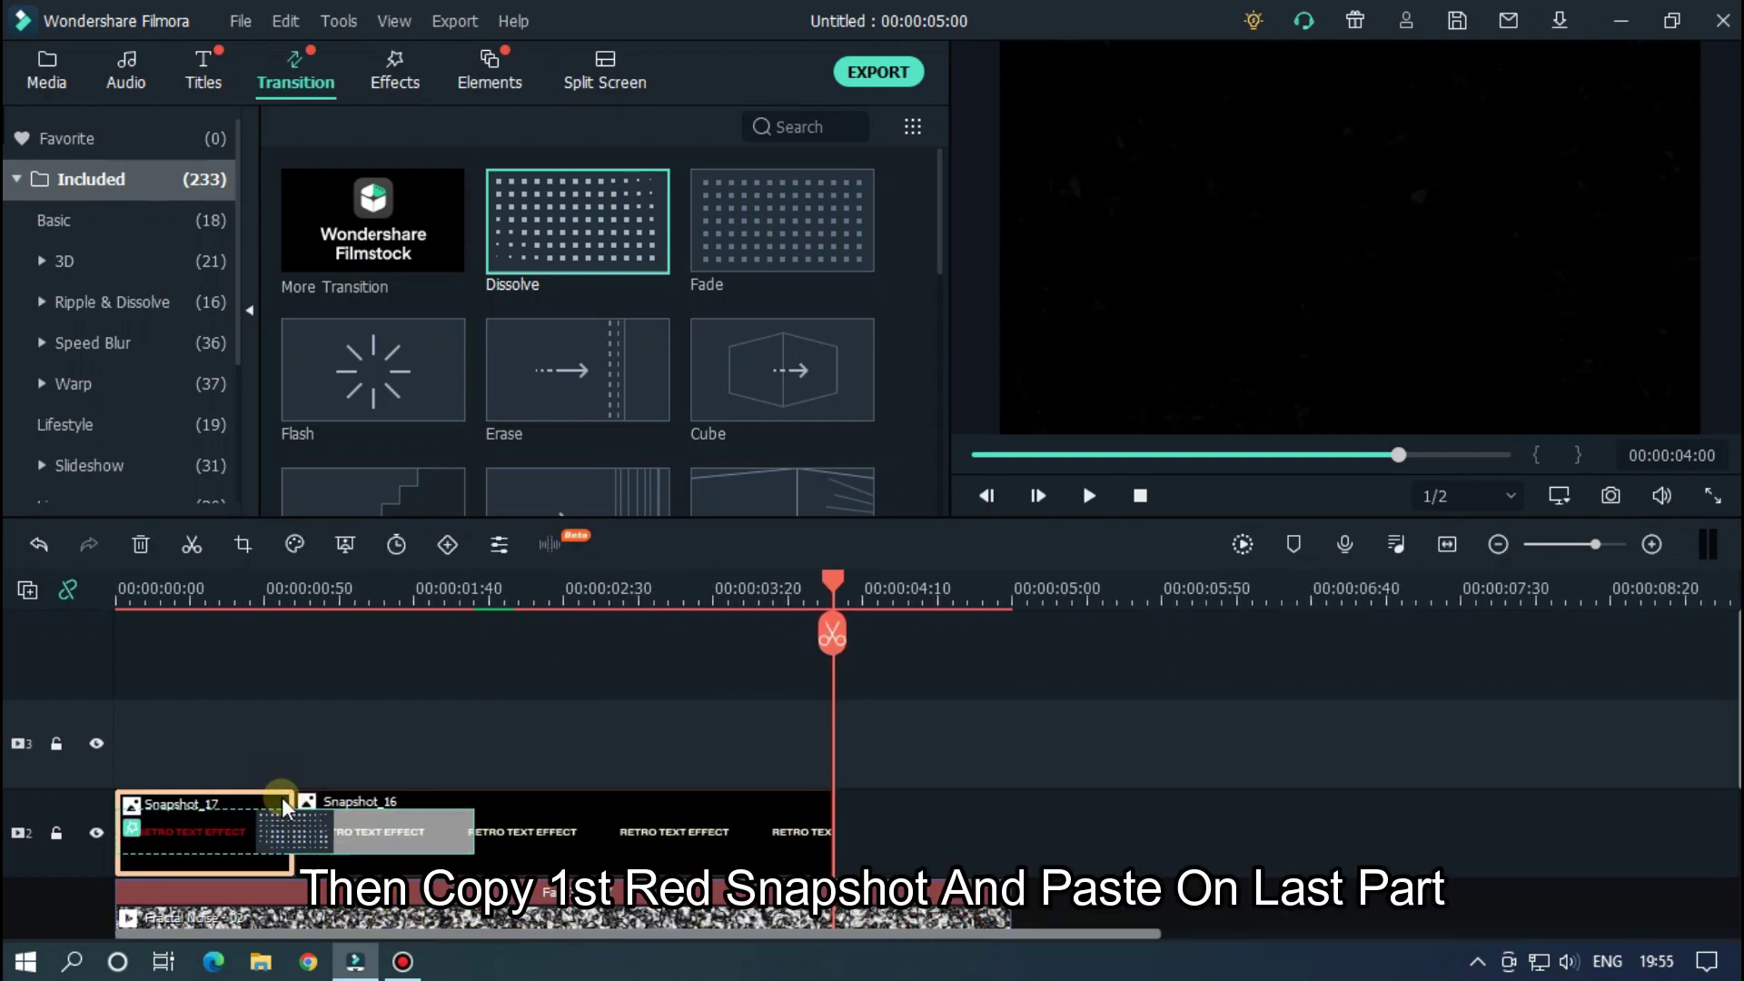
- Copy the red Snapshot_17 clip and paste it after the white clip
right_click(285, 806)
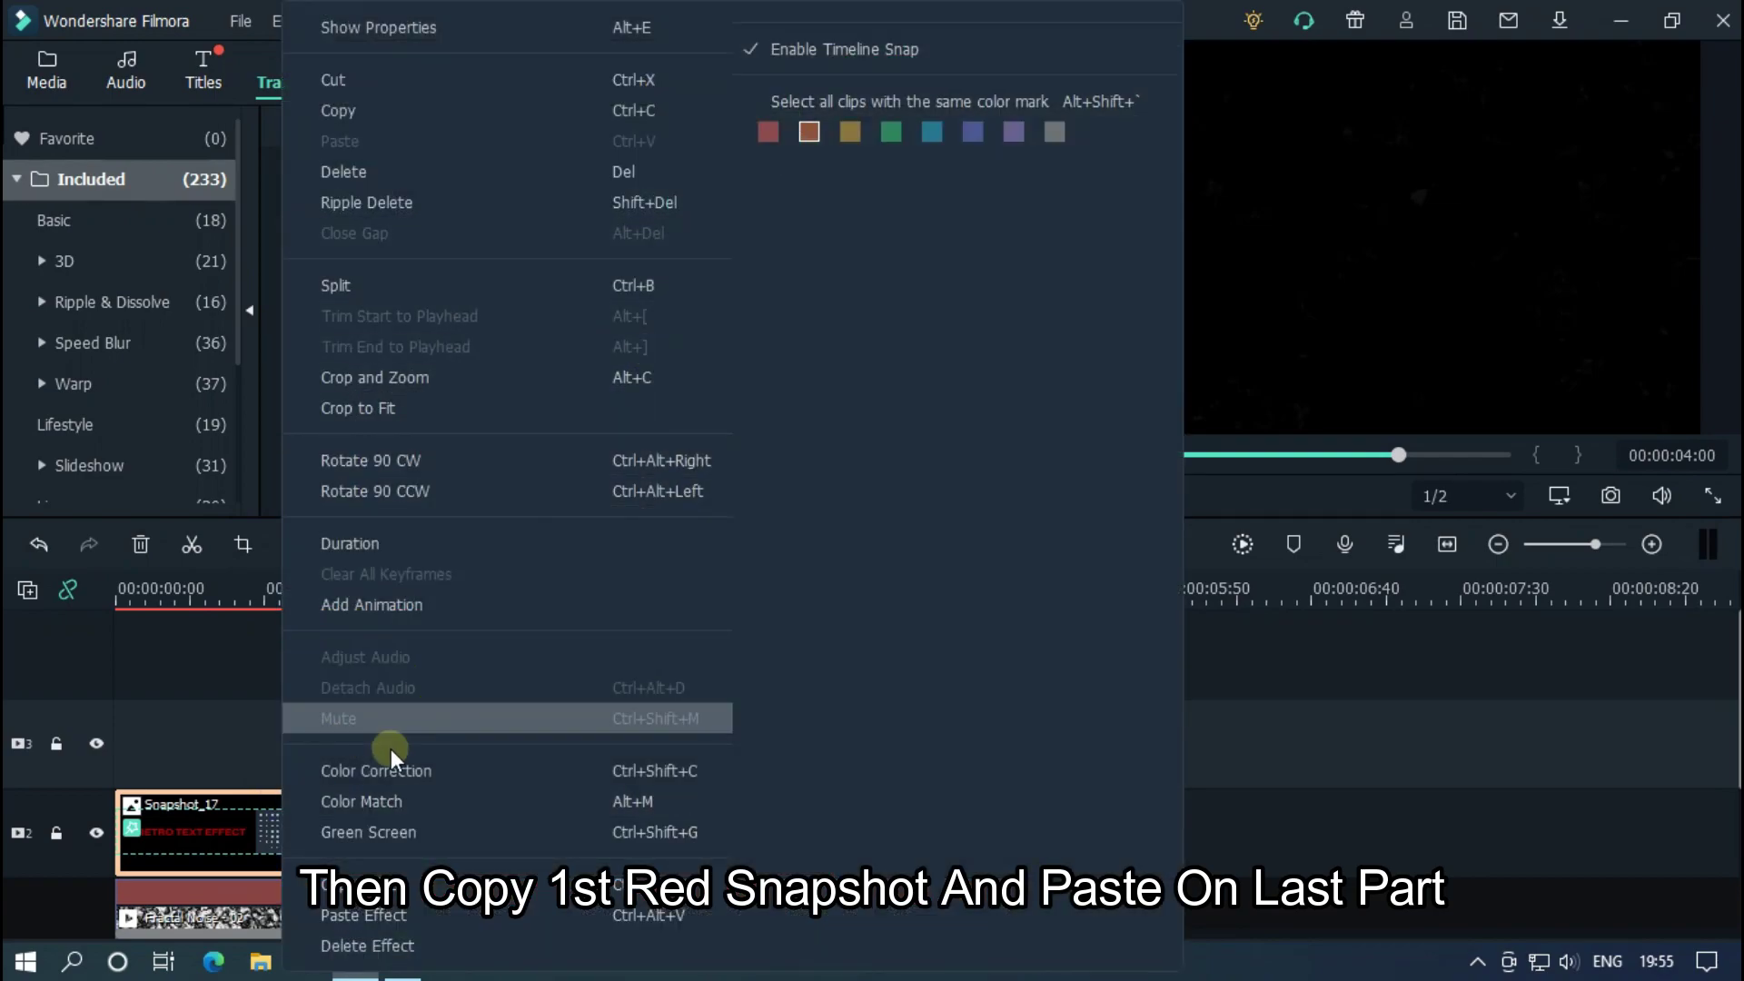
click(349, 110)
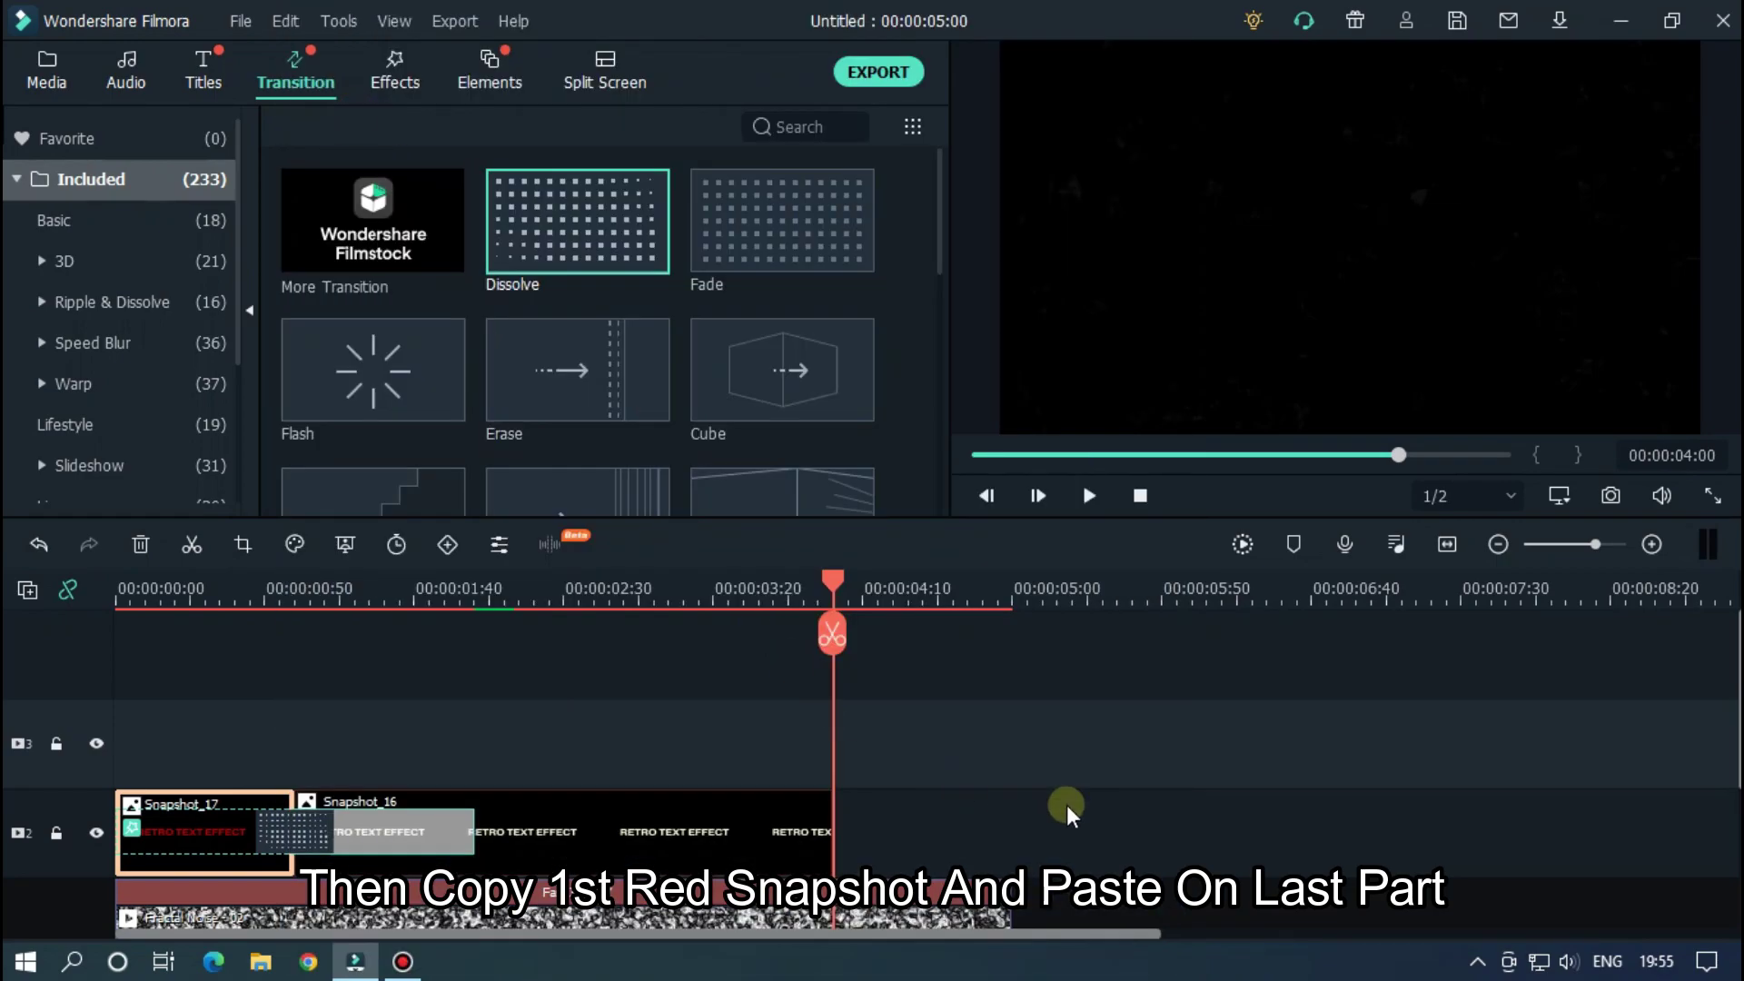
click(8, 854)
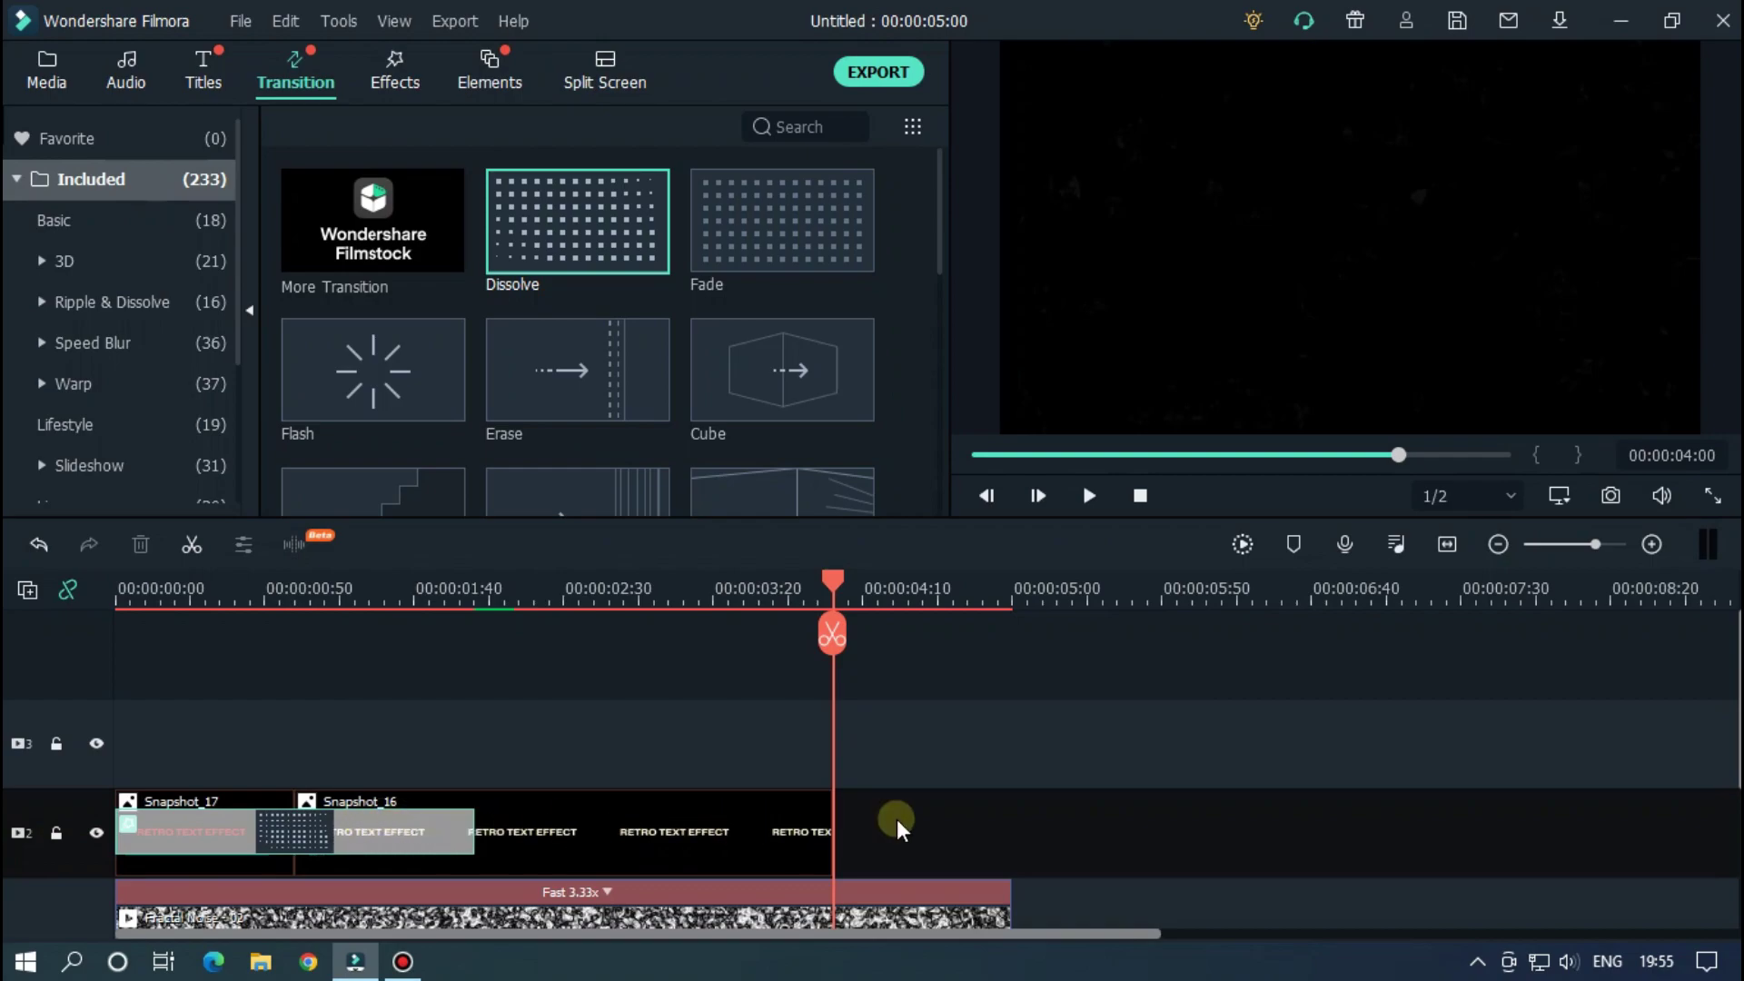
key(ctrl+v)
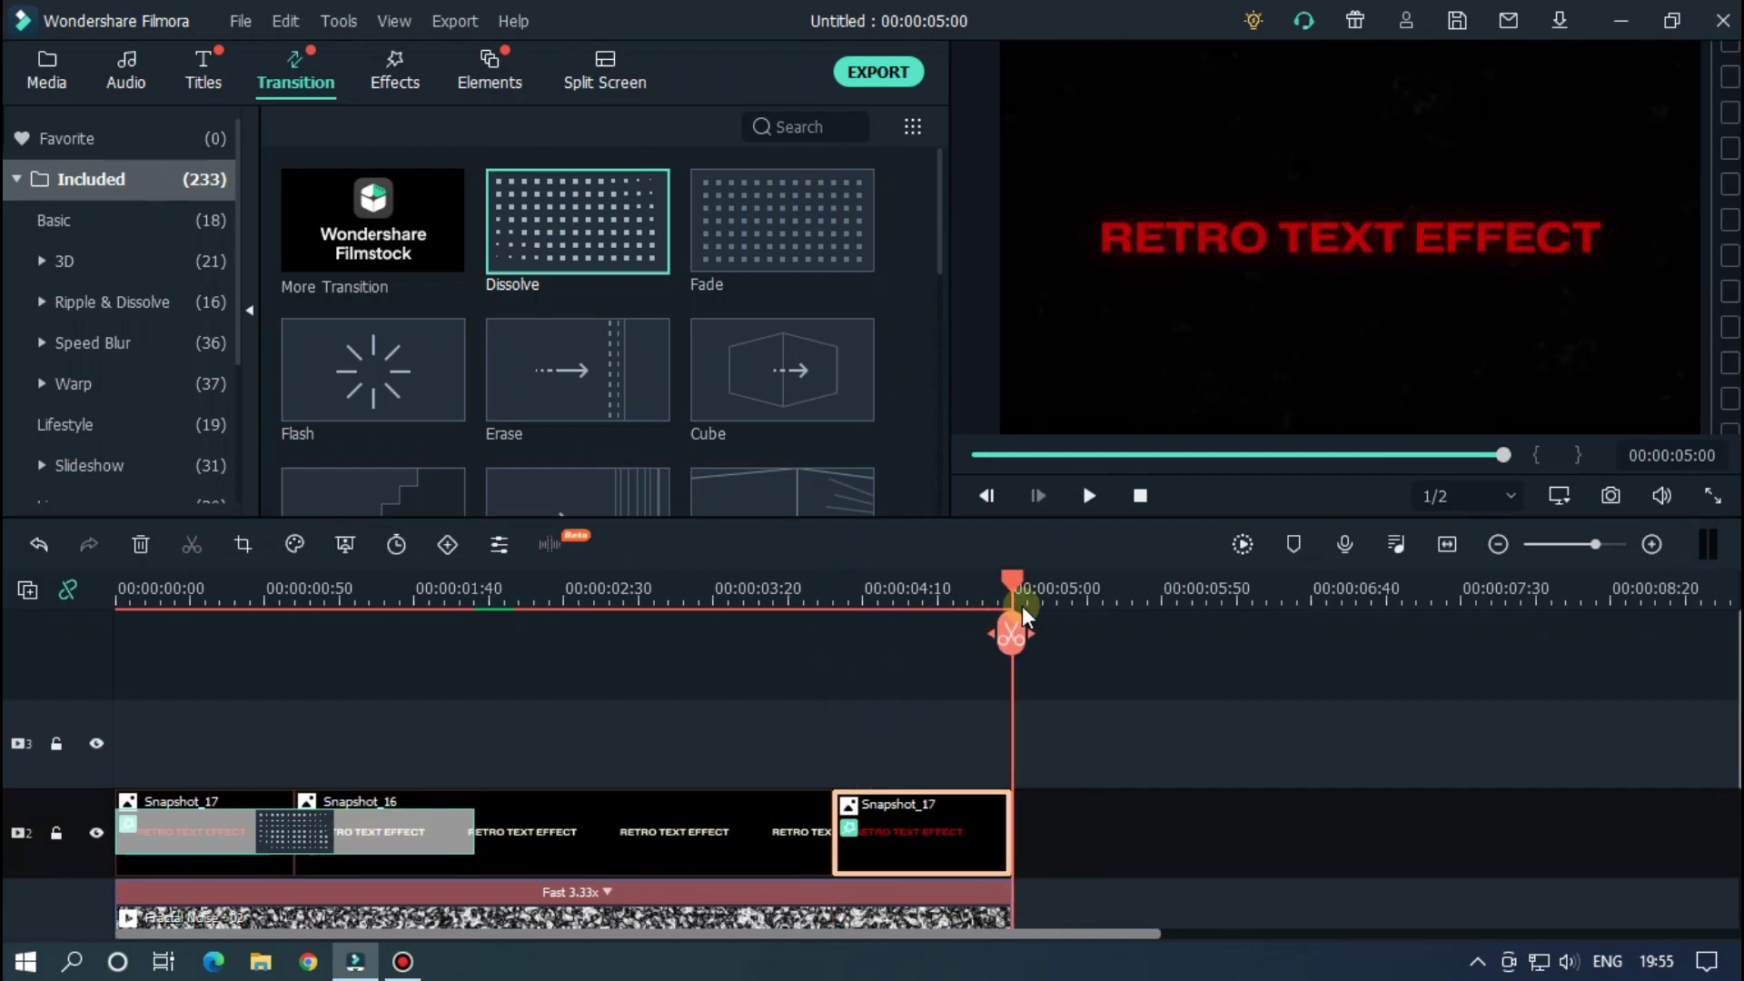
- Add a 2-second Dissolve between Snapshot_16 and the final red copy
drag(1013, 599, 717, 618)
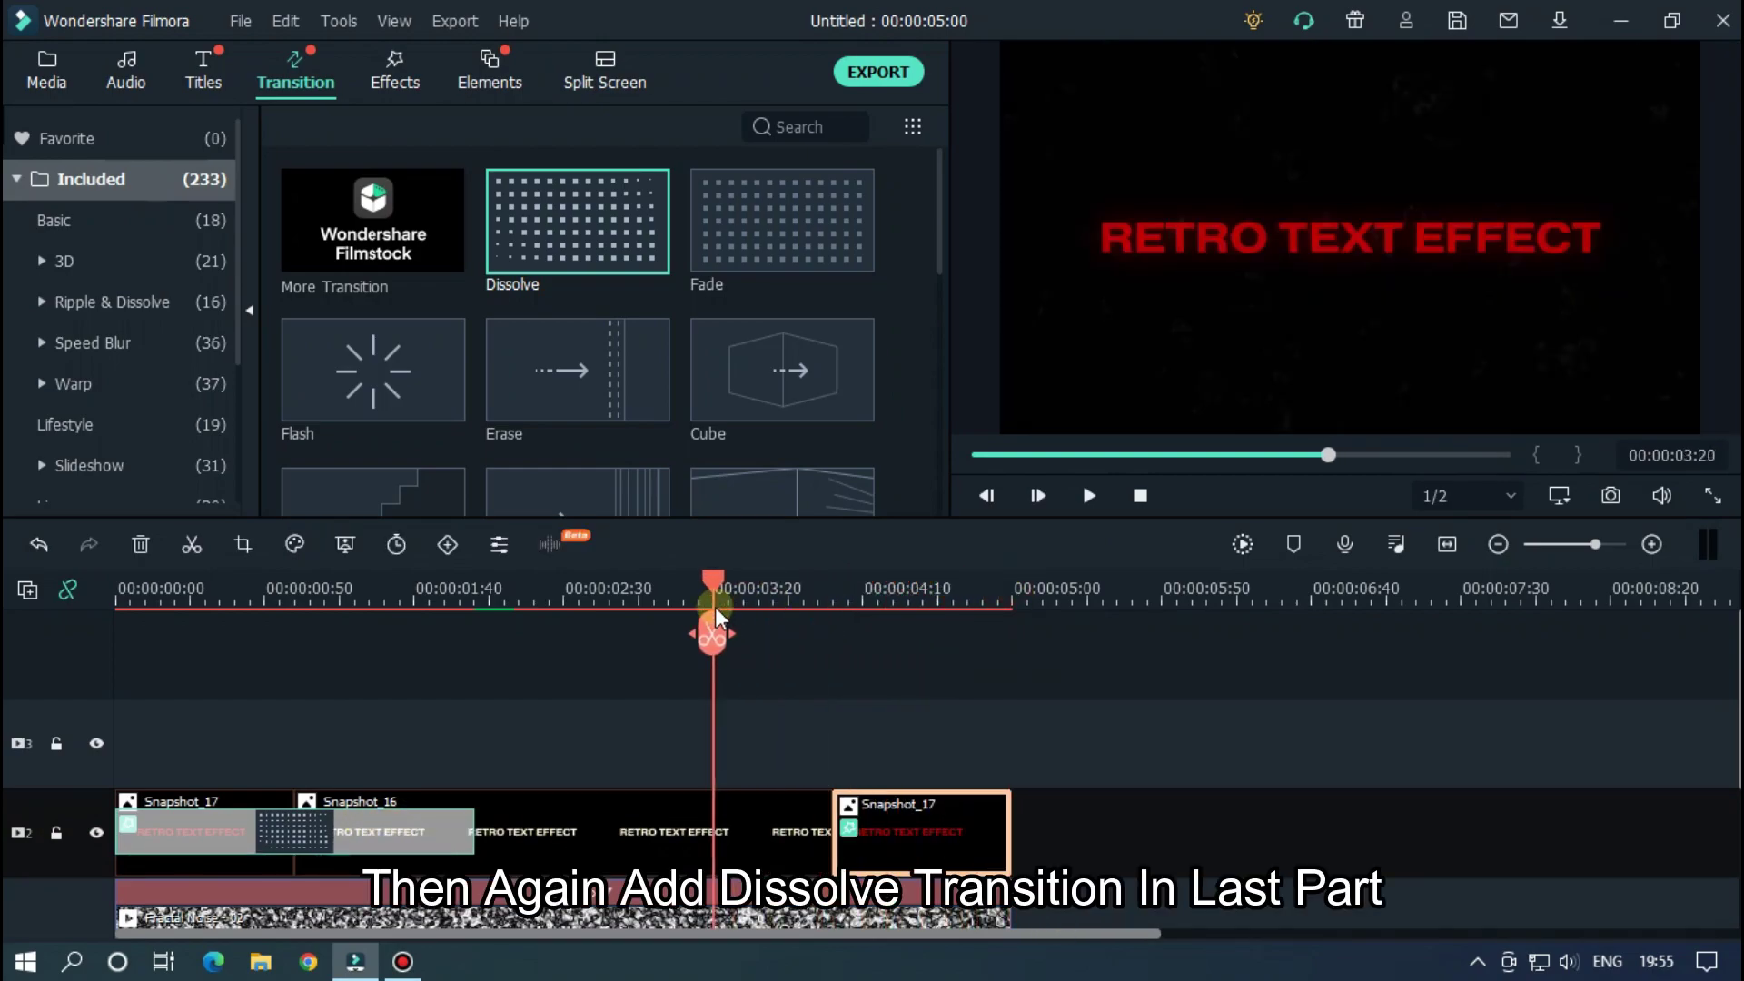
click(1090, 716)
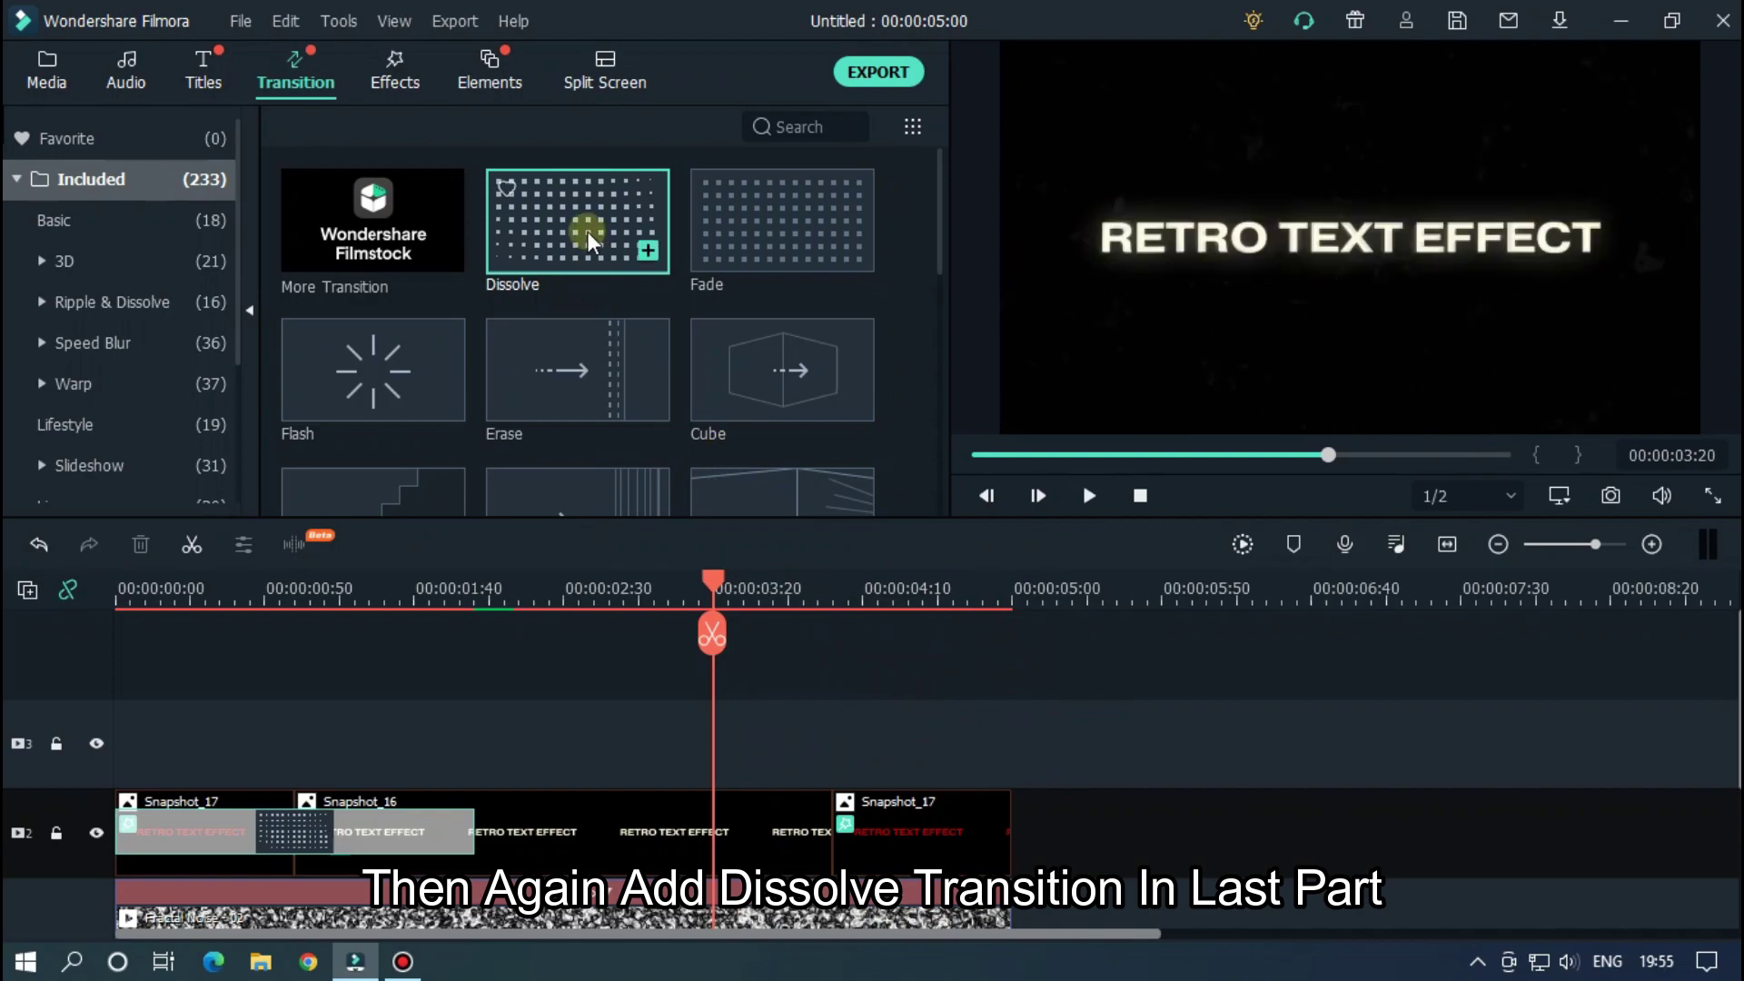
drag(589, 238, 825, 832)
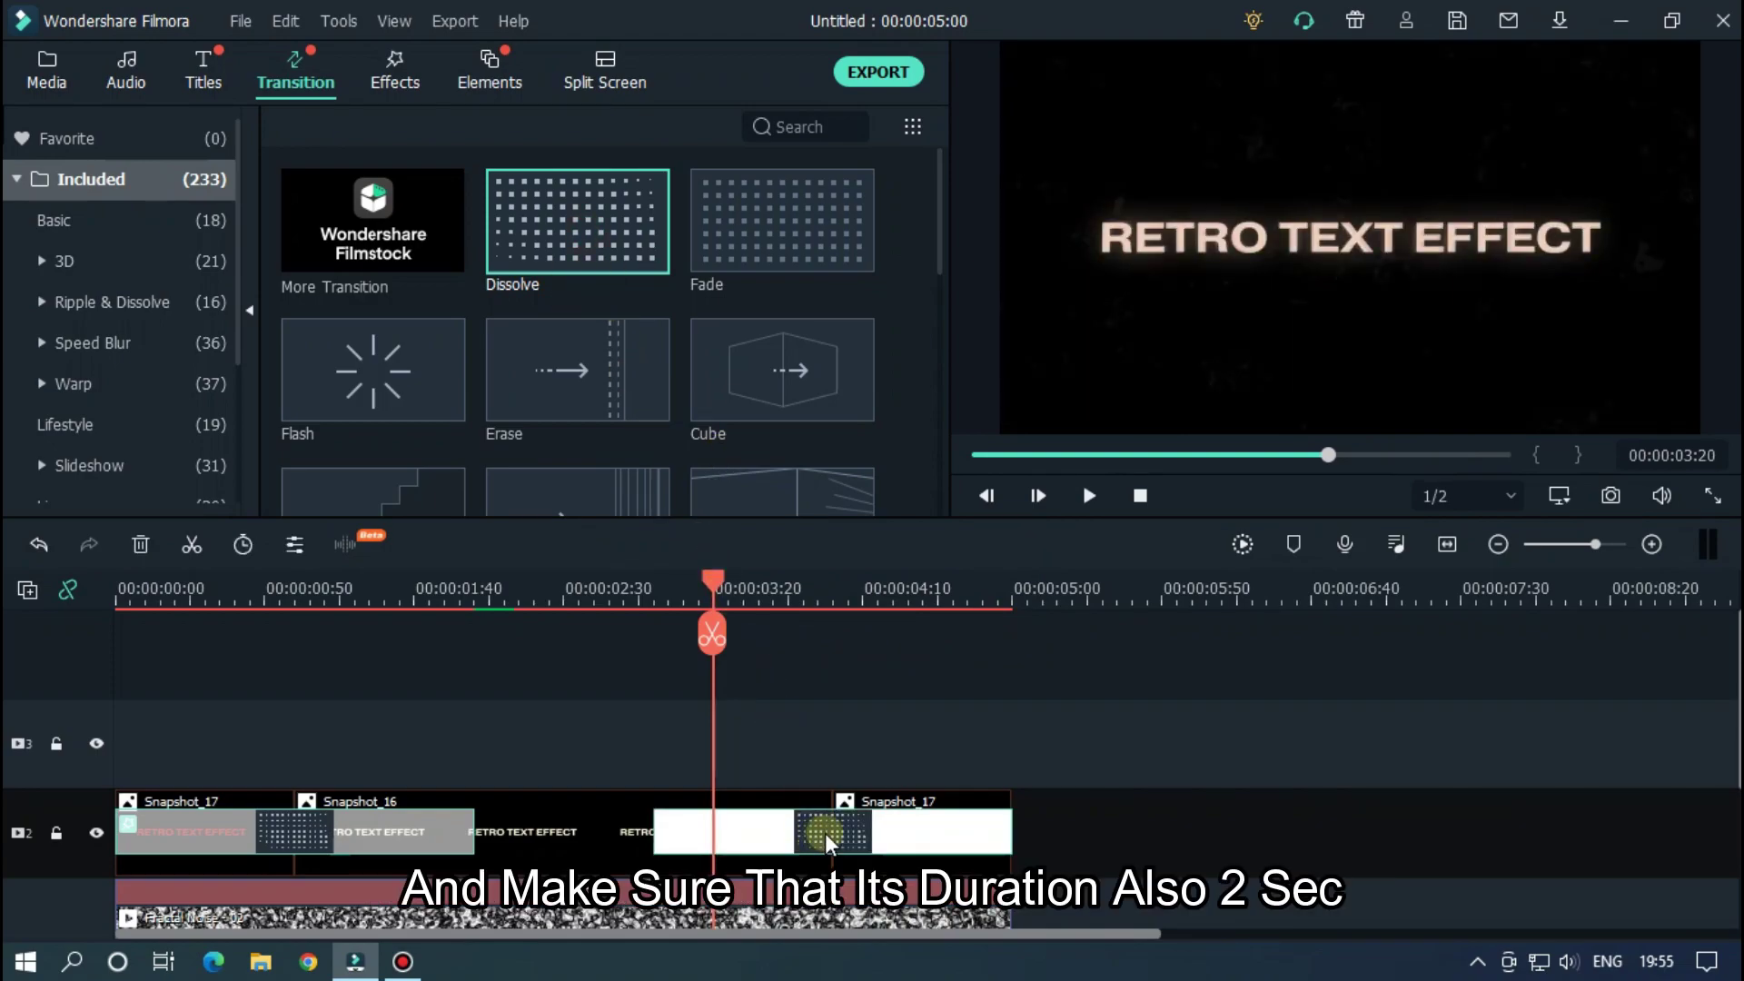
double_click(824, 831)
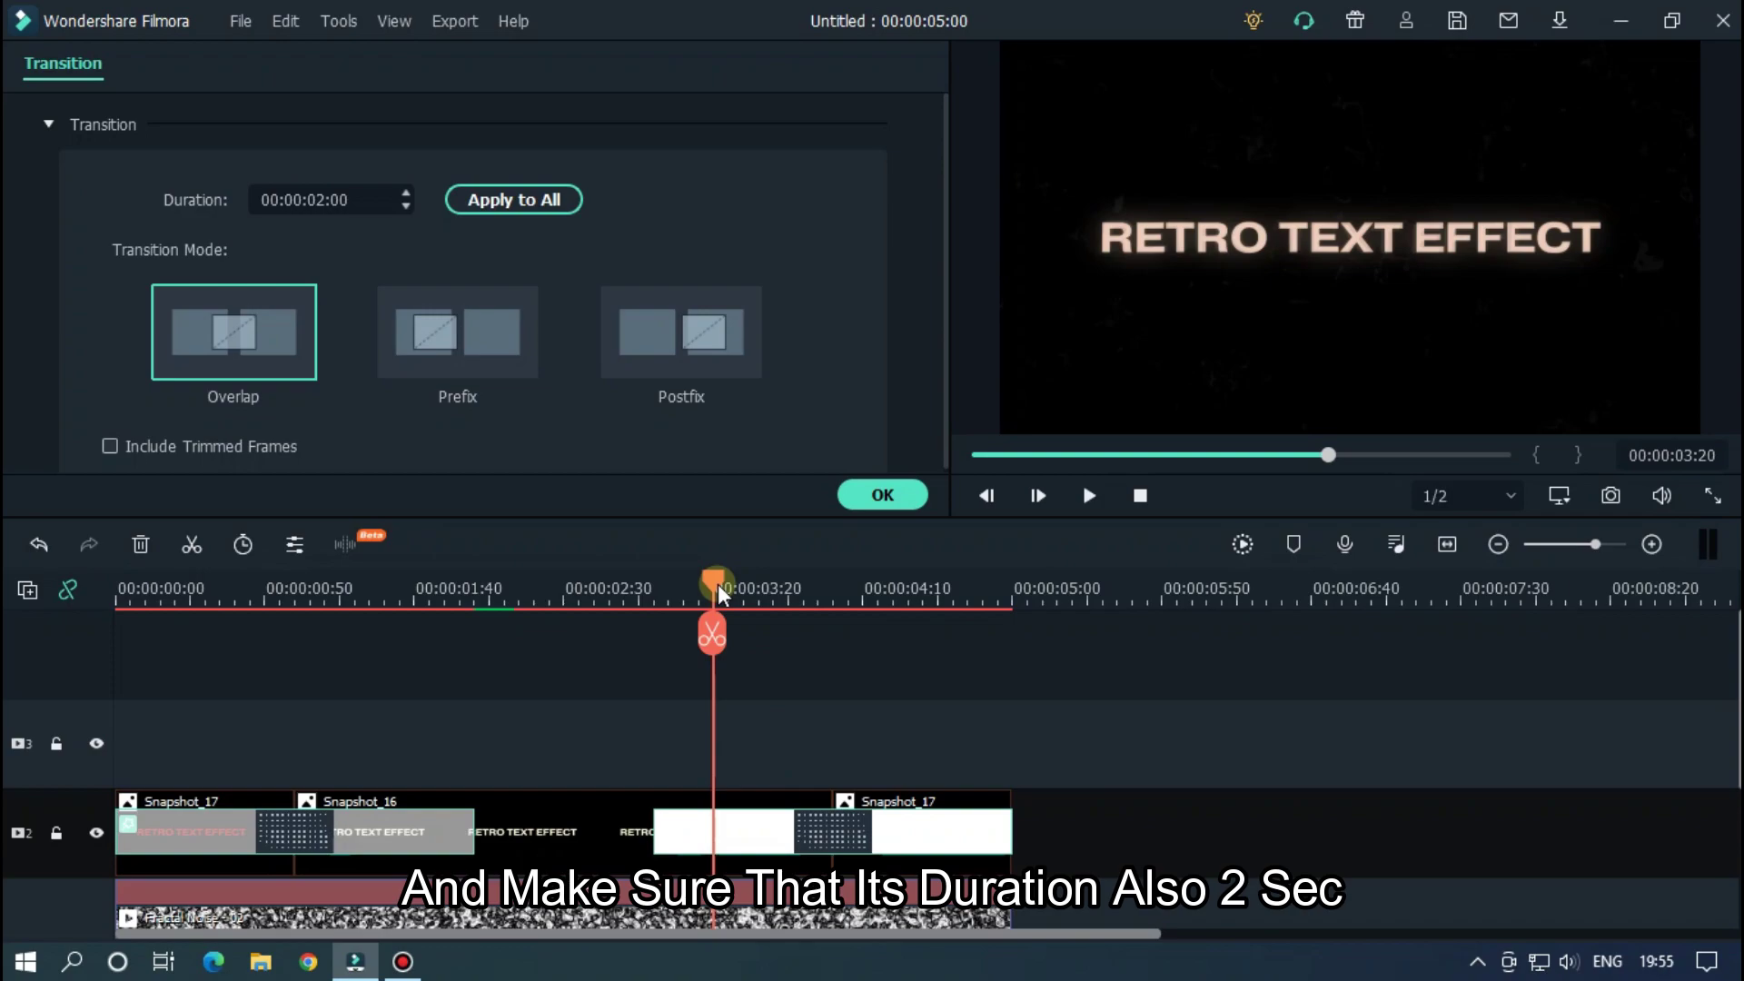
key(Home)
- Render the timeline preview and play the 5-second retro clip from the start
click(894, 505)
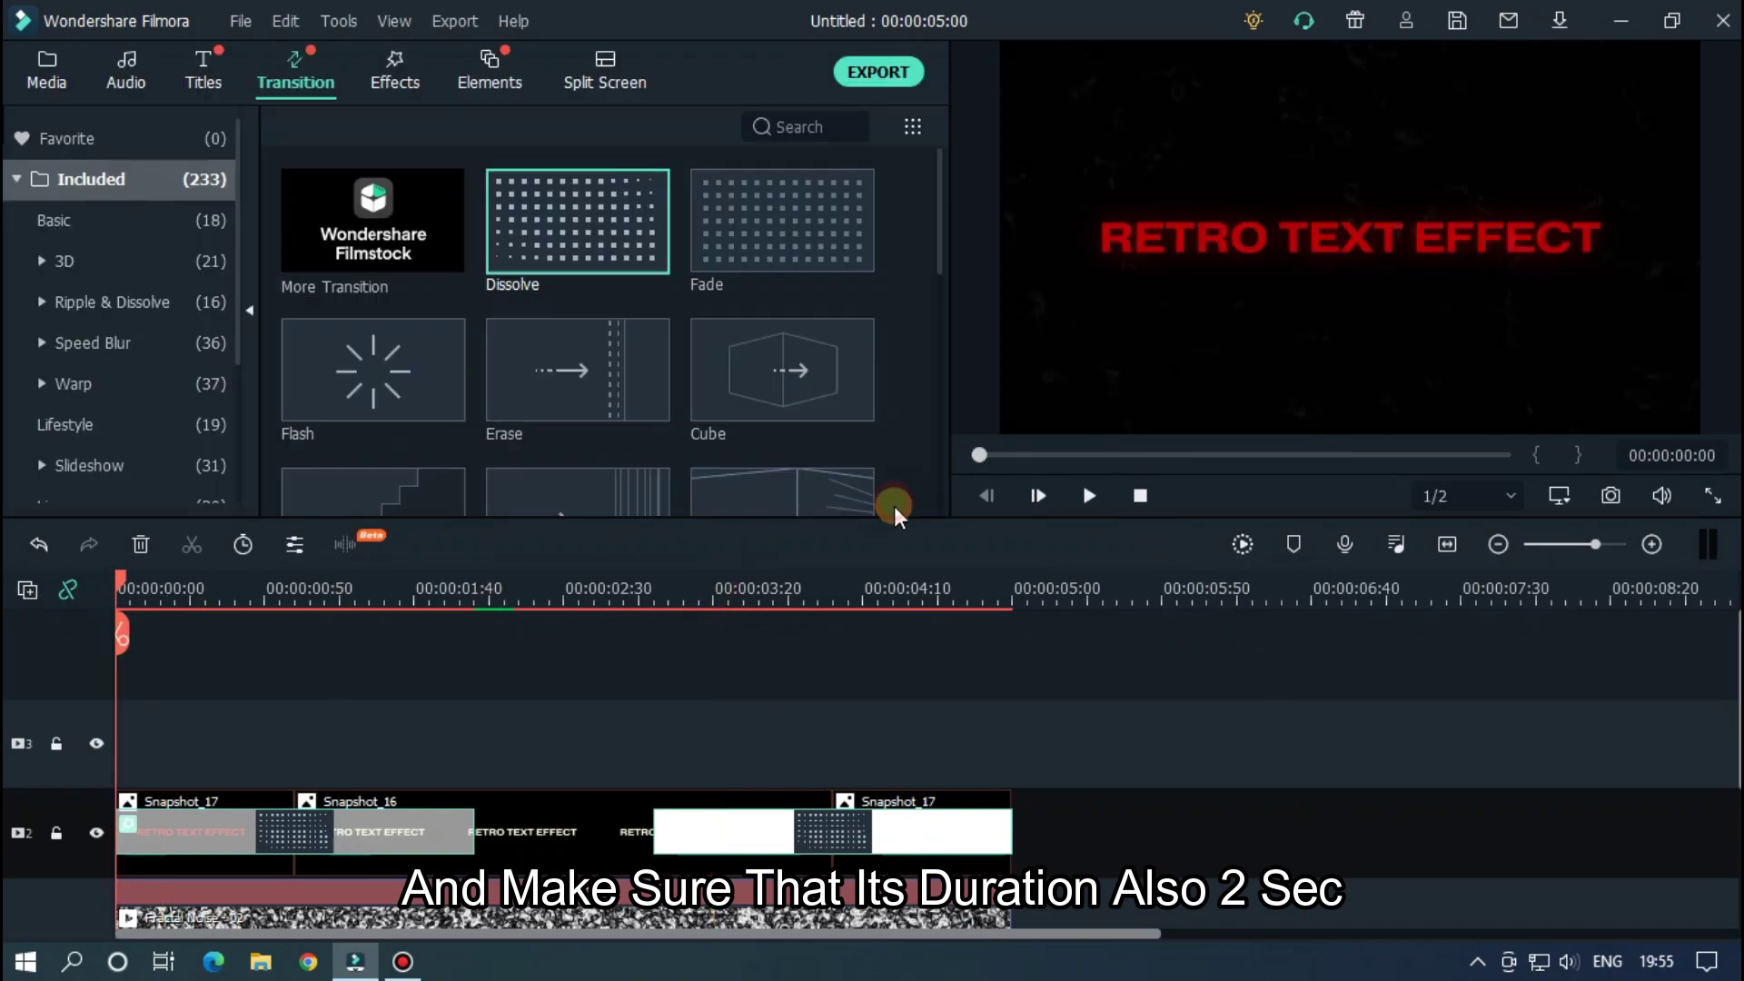
click(1240, 545)
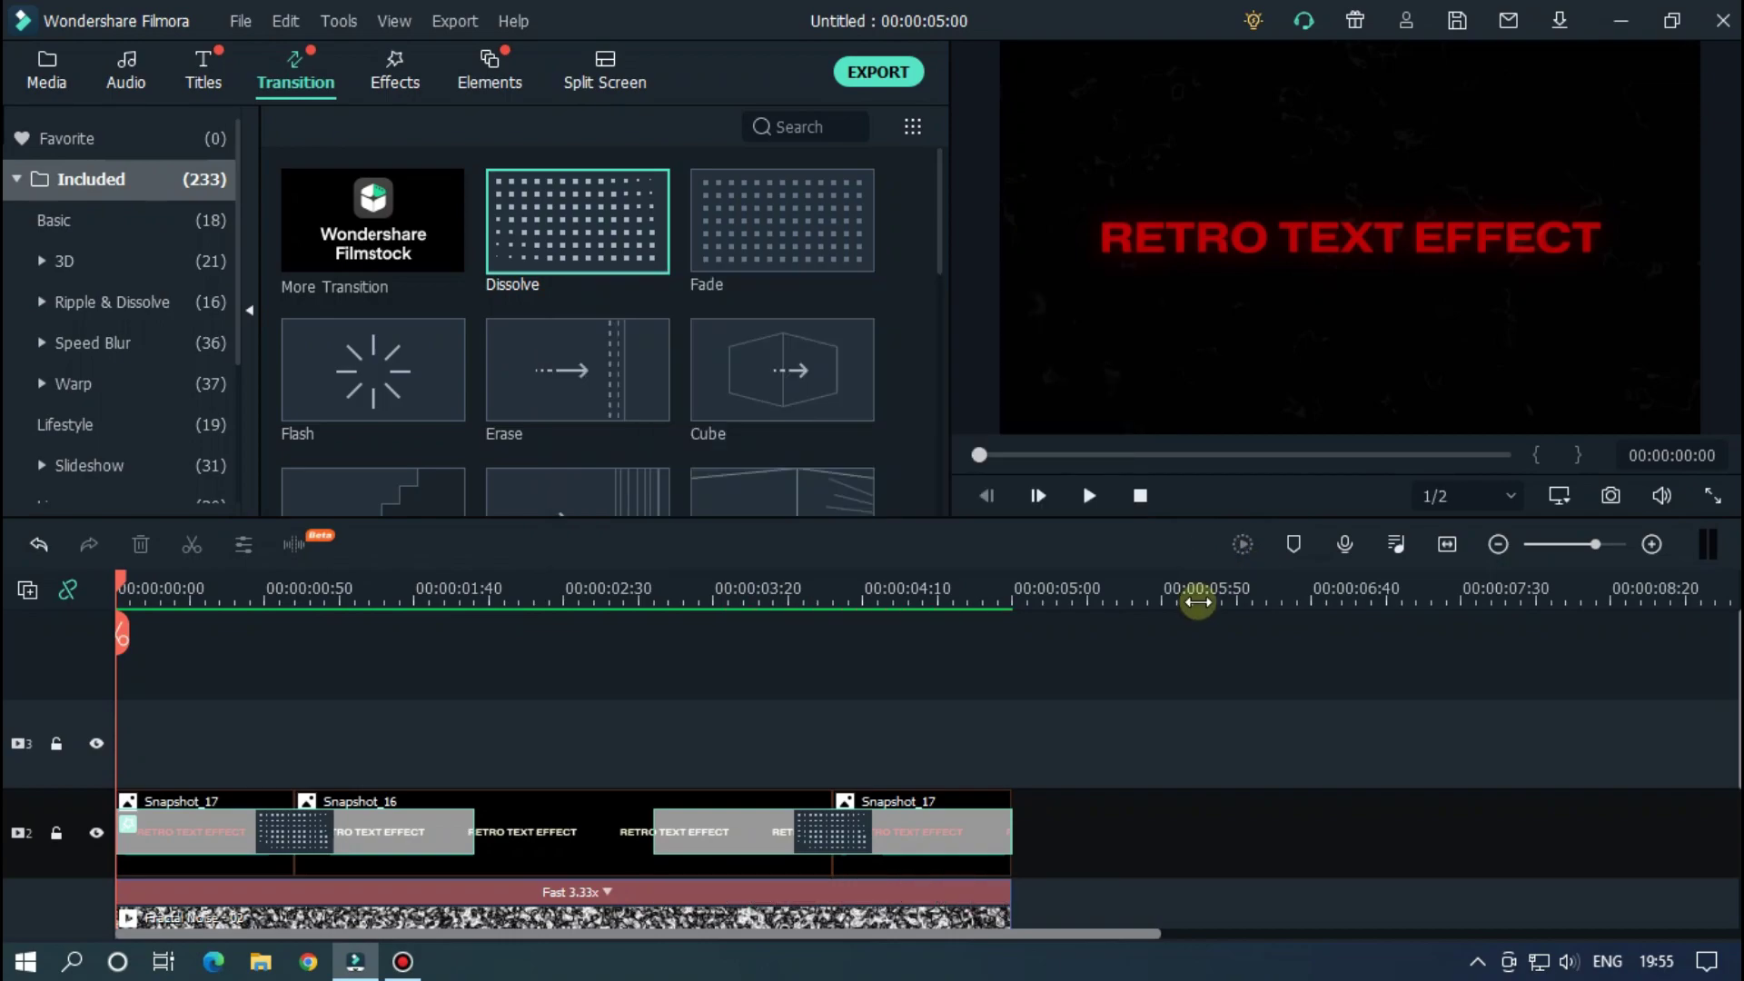
key(space)
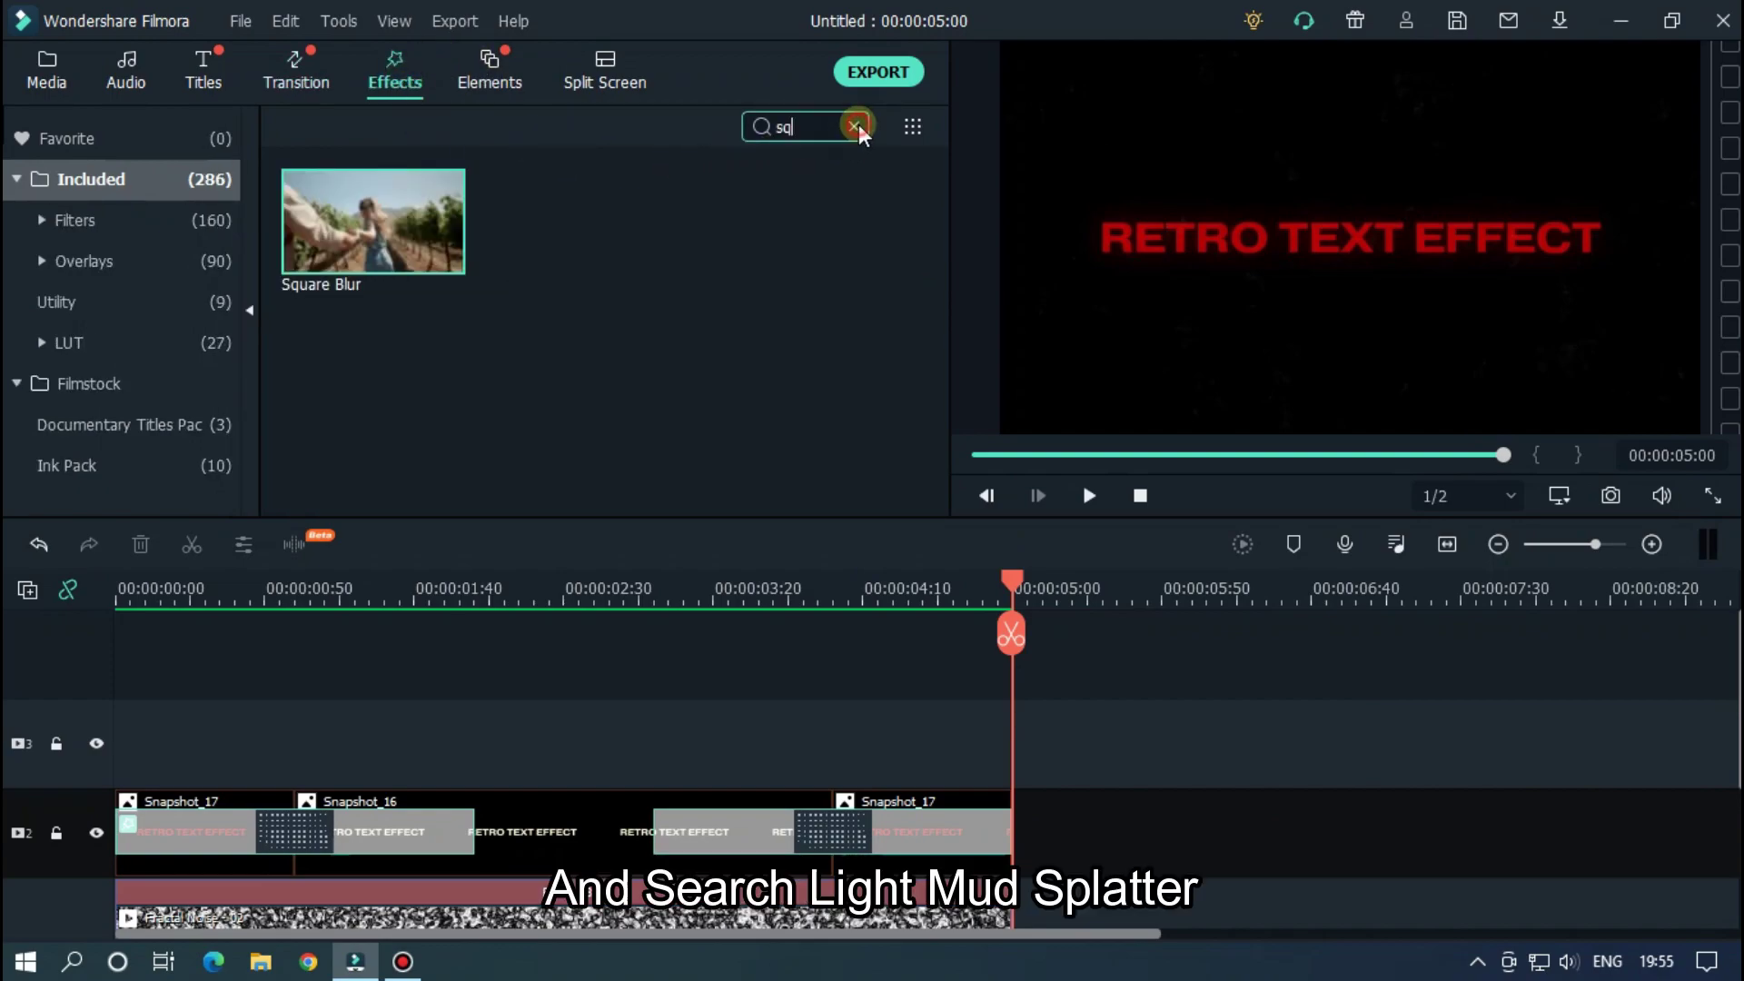
- Search 'light' in Effects and lay Light Mud Splatter across the whole clip on track 3
click(853, 125)
text(ligh)
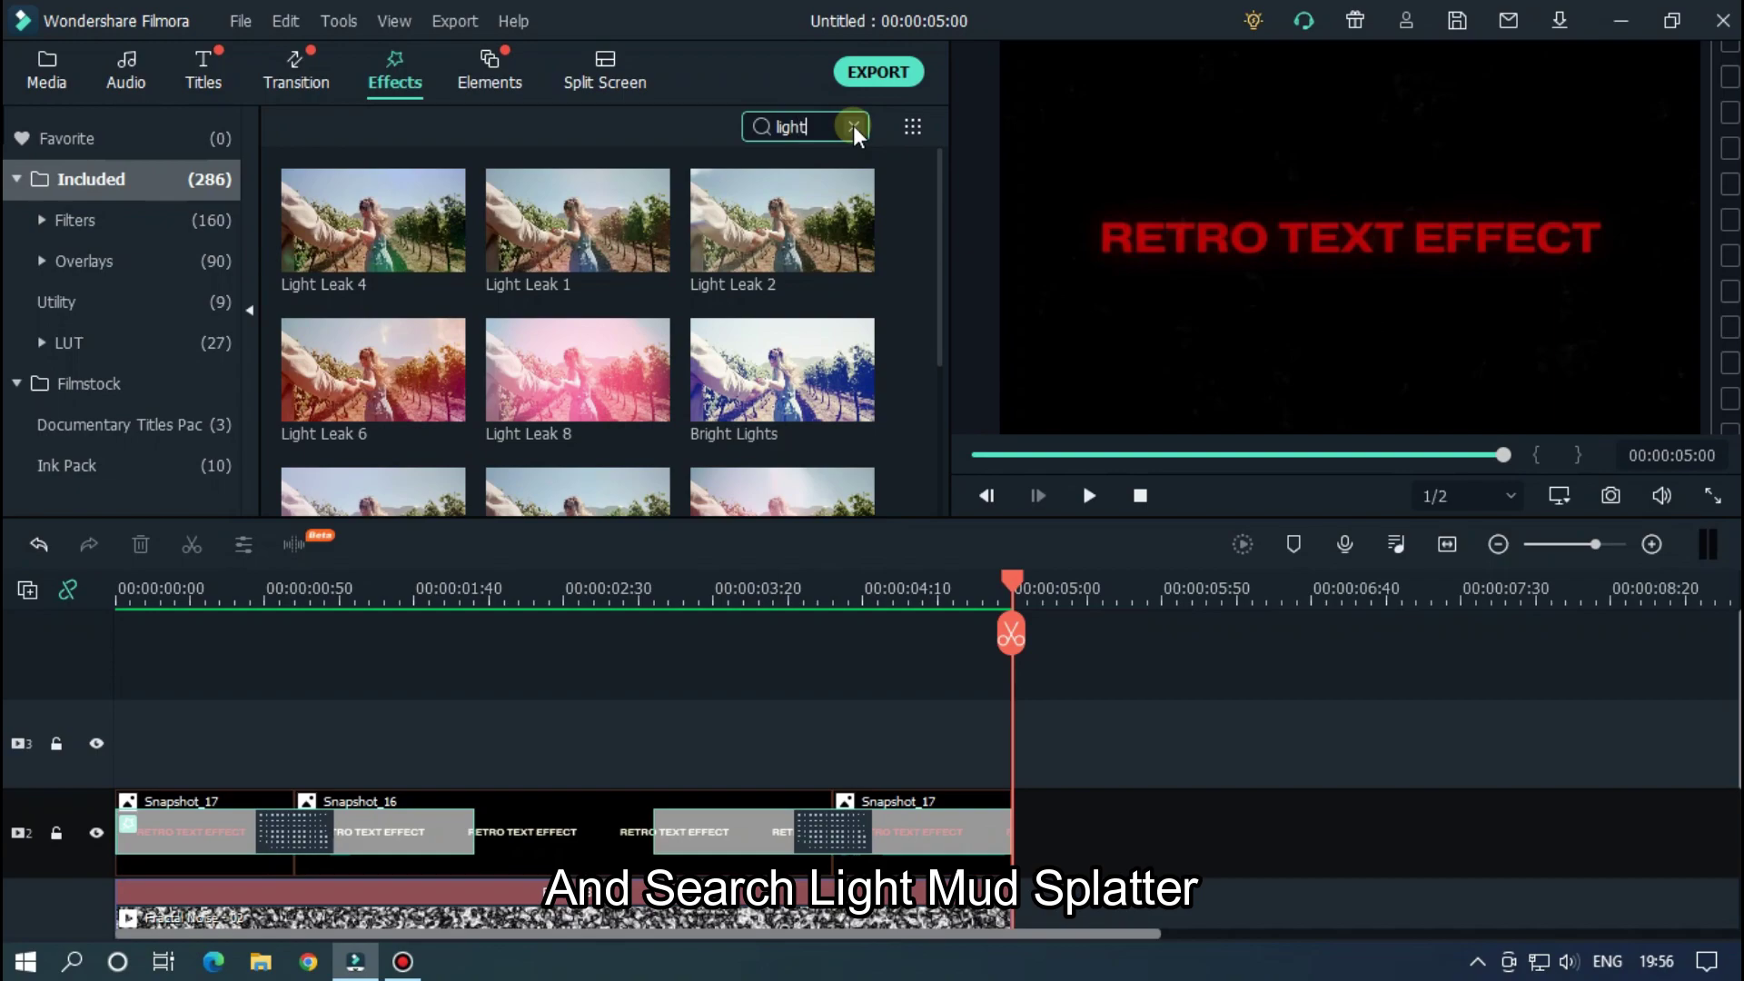
text(t)
scroll(797, 291, down, 3)
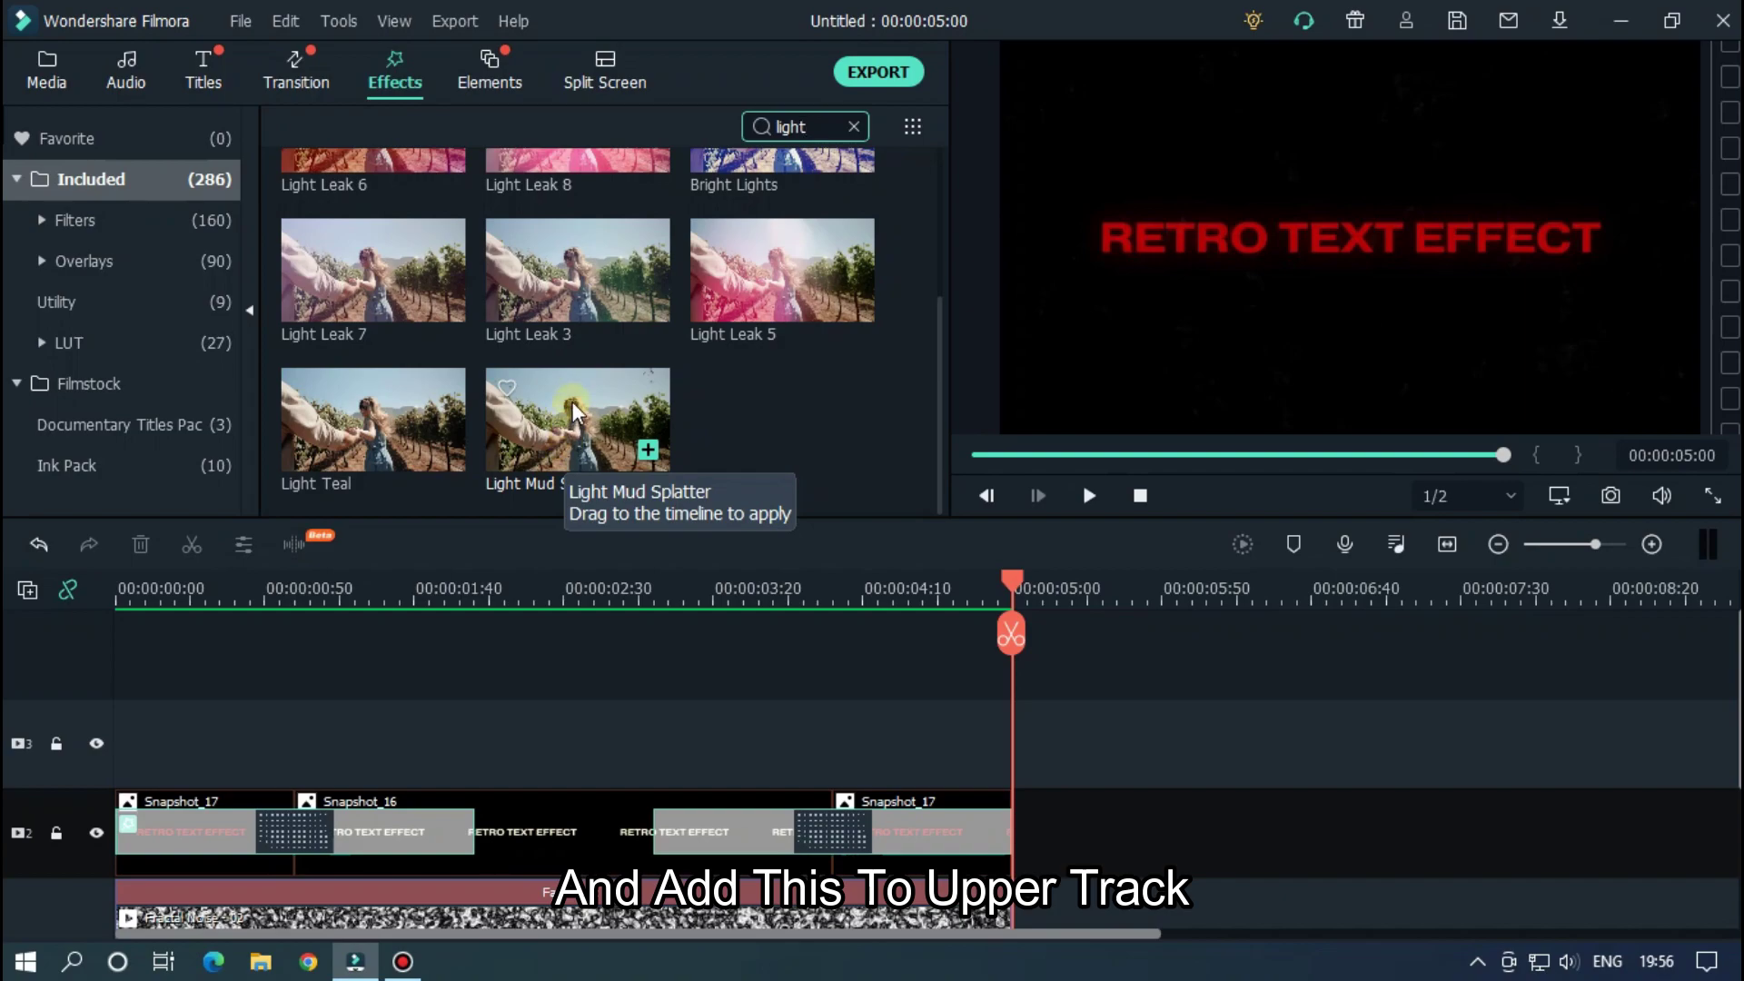
drag(572, 414, 109, 722)
click(625, 589)
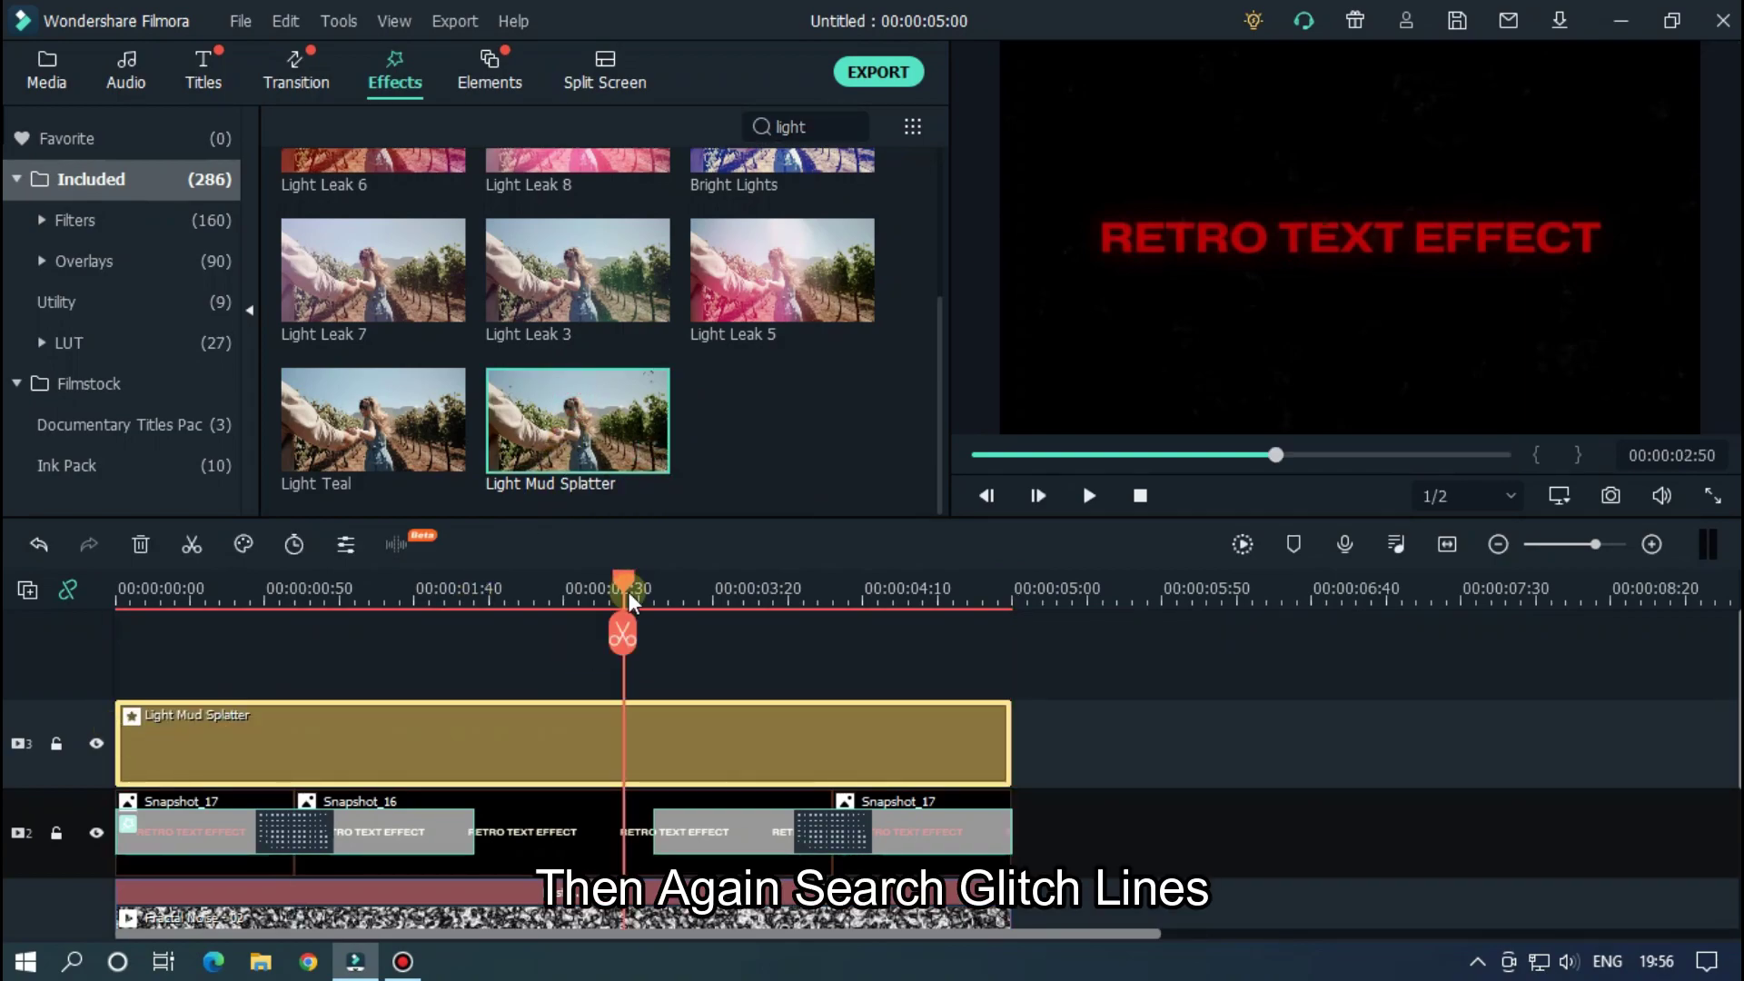
- Search 'gli' and add Glitch Lines on a new track above the Light Mud Splatter effect
click(854, 125)
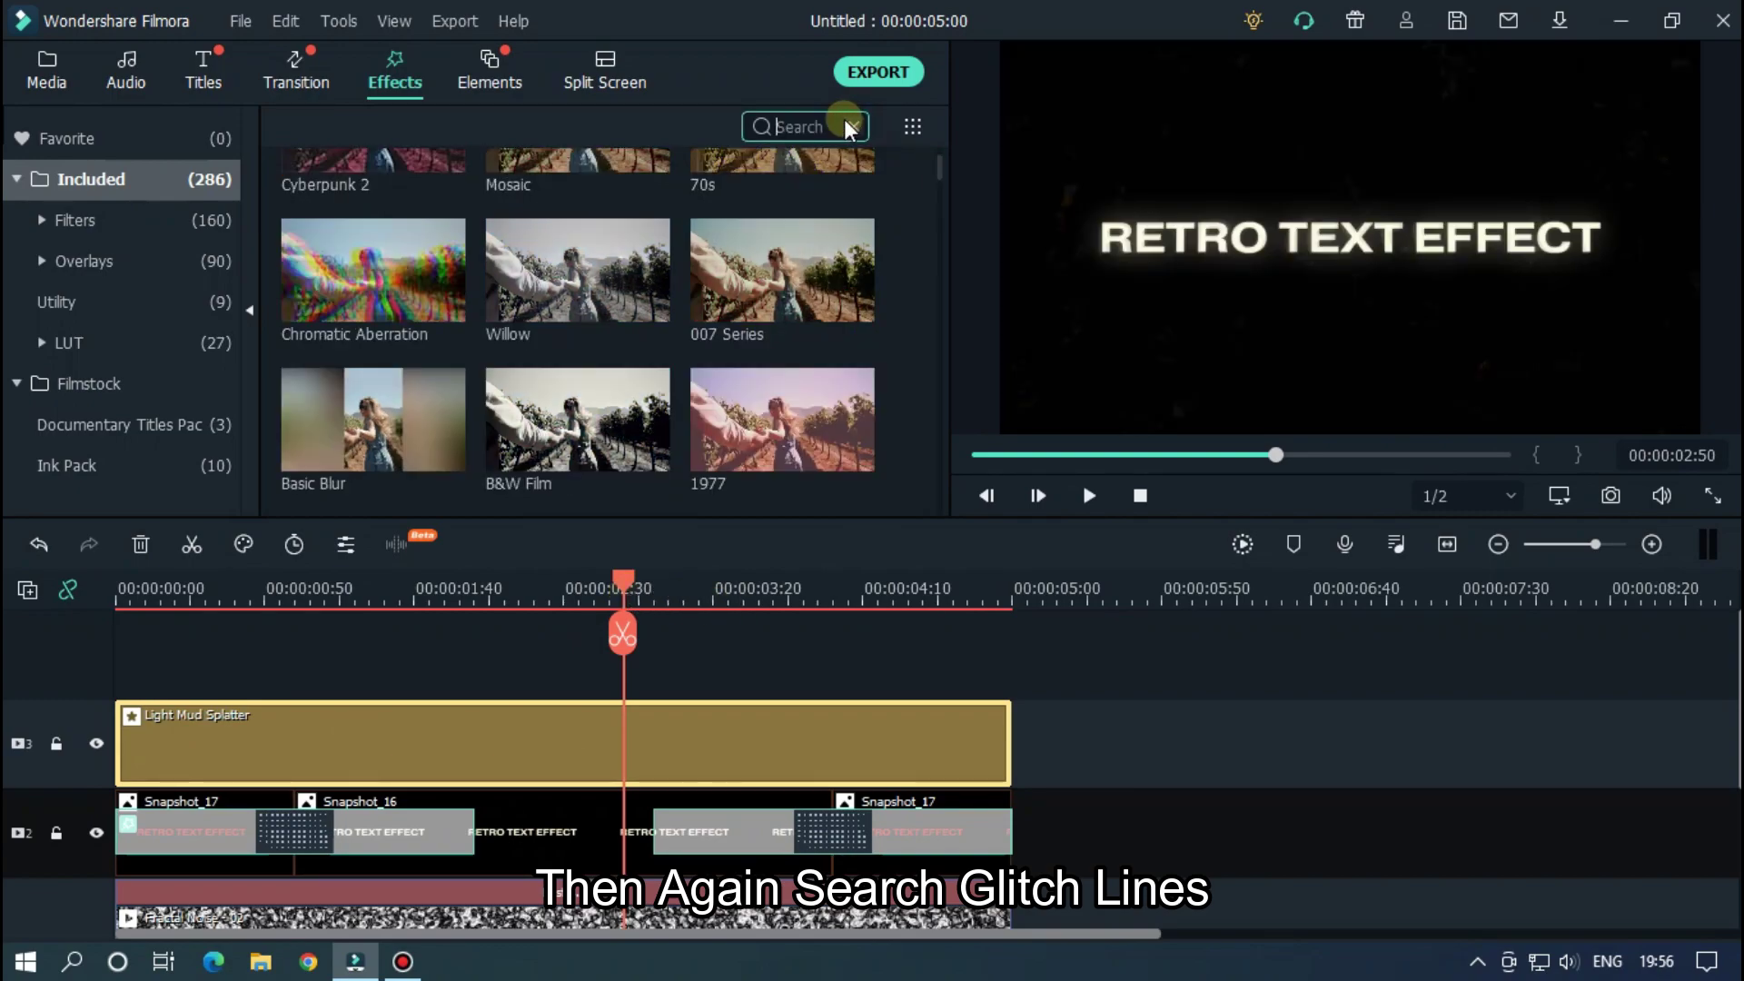
text(gli)
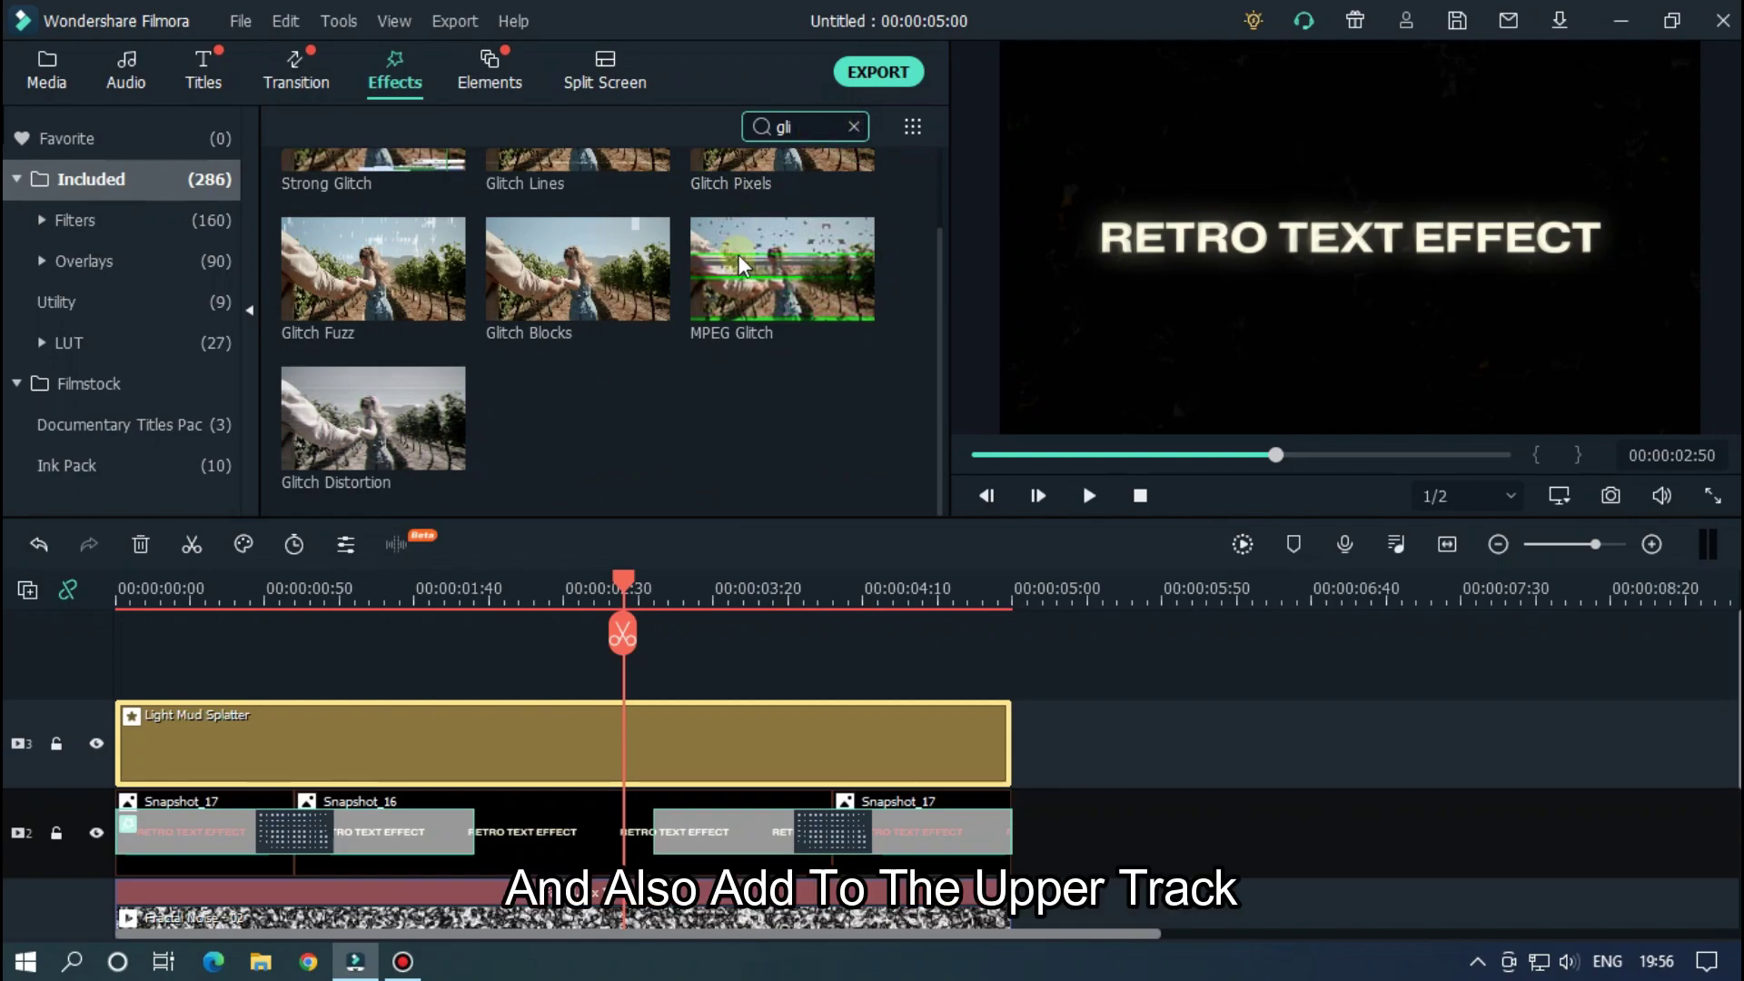
scroll(586, 389, up, 2)
drag(608, 209, 74, 670)
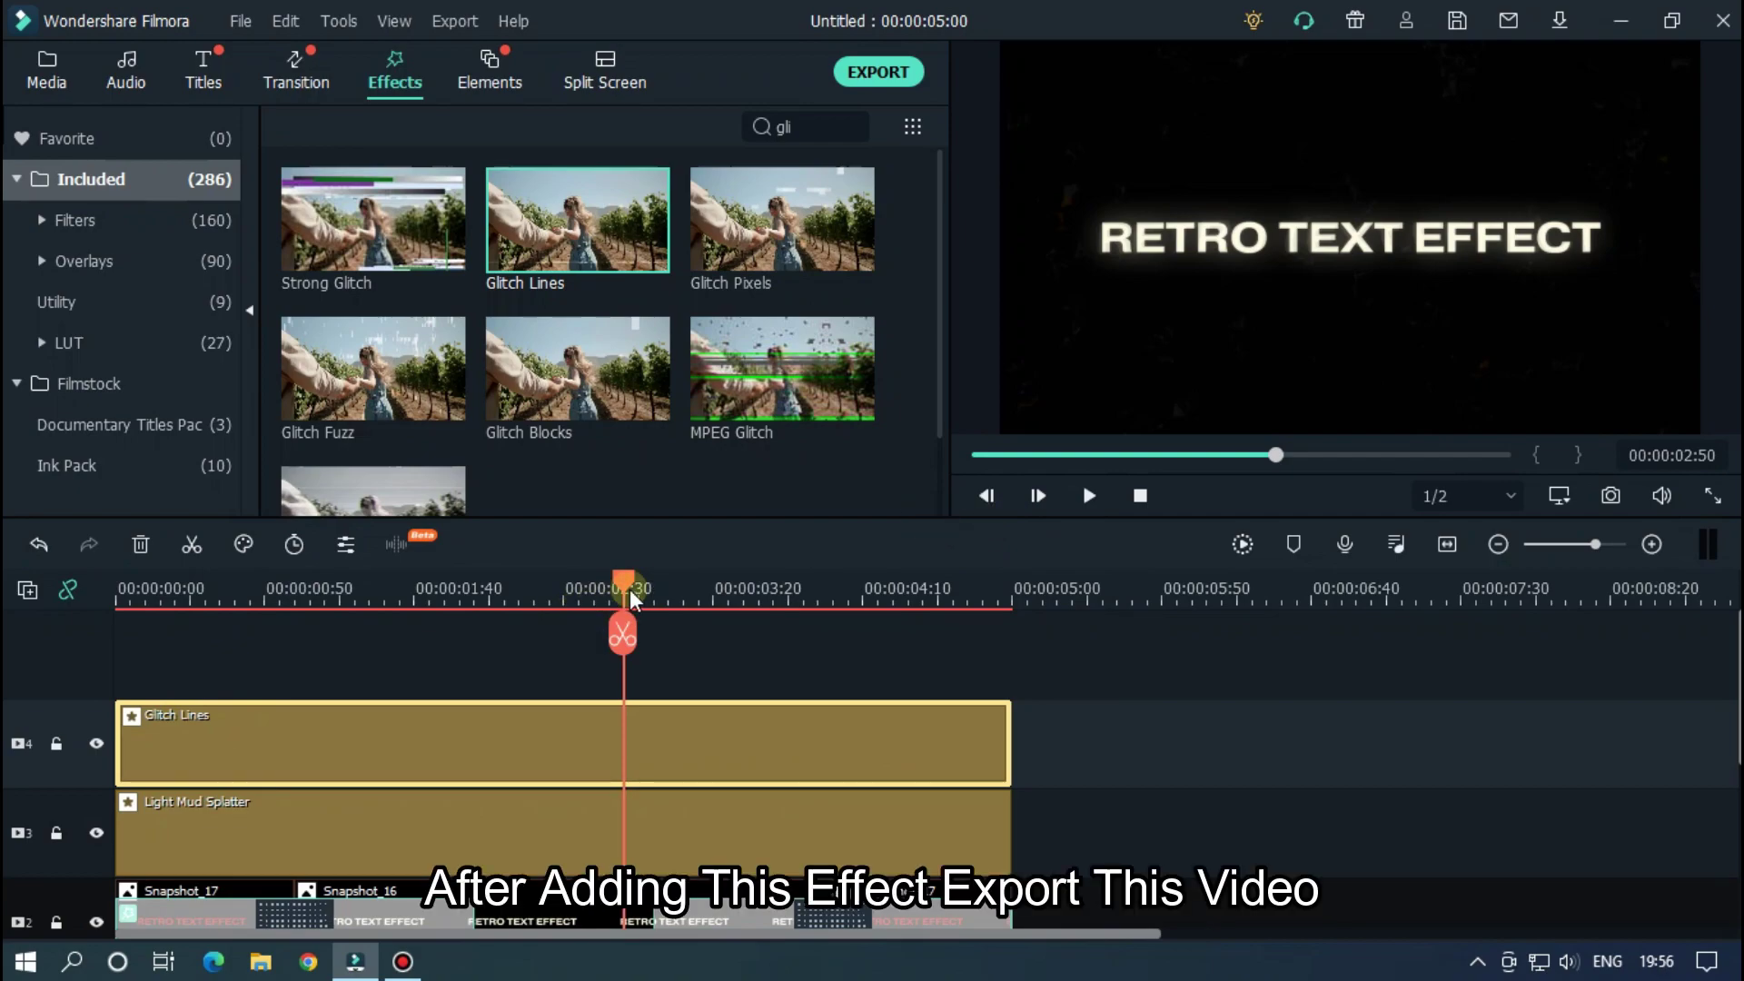
- Return the playhead to the start and deselect the Glitch Lines clip
drag(633, 599, 47, 602)
click(1293, 723)
scroll(1293, 723, down, 5)
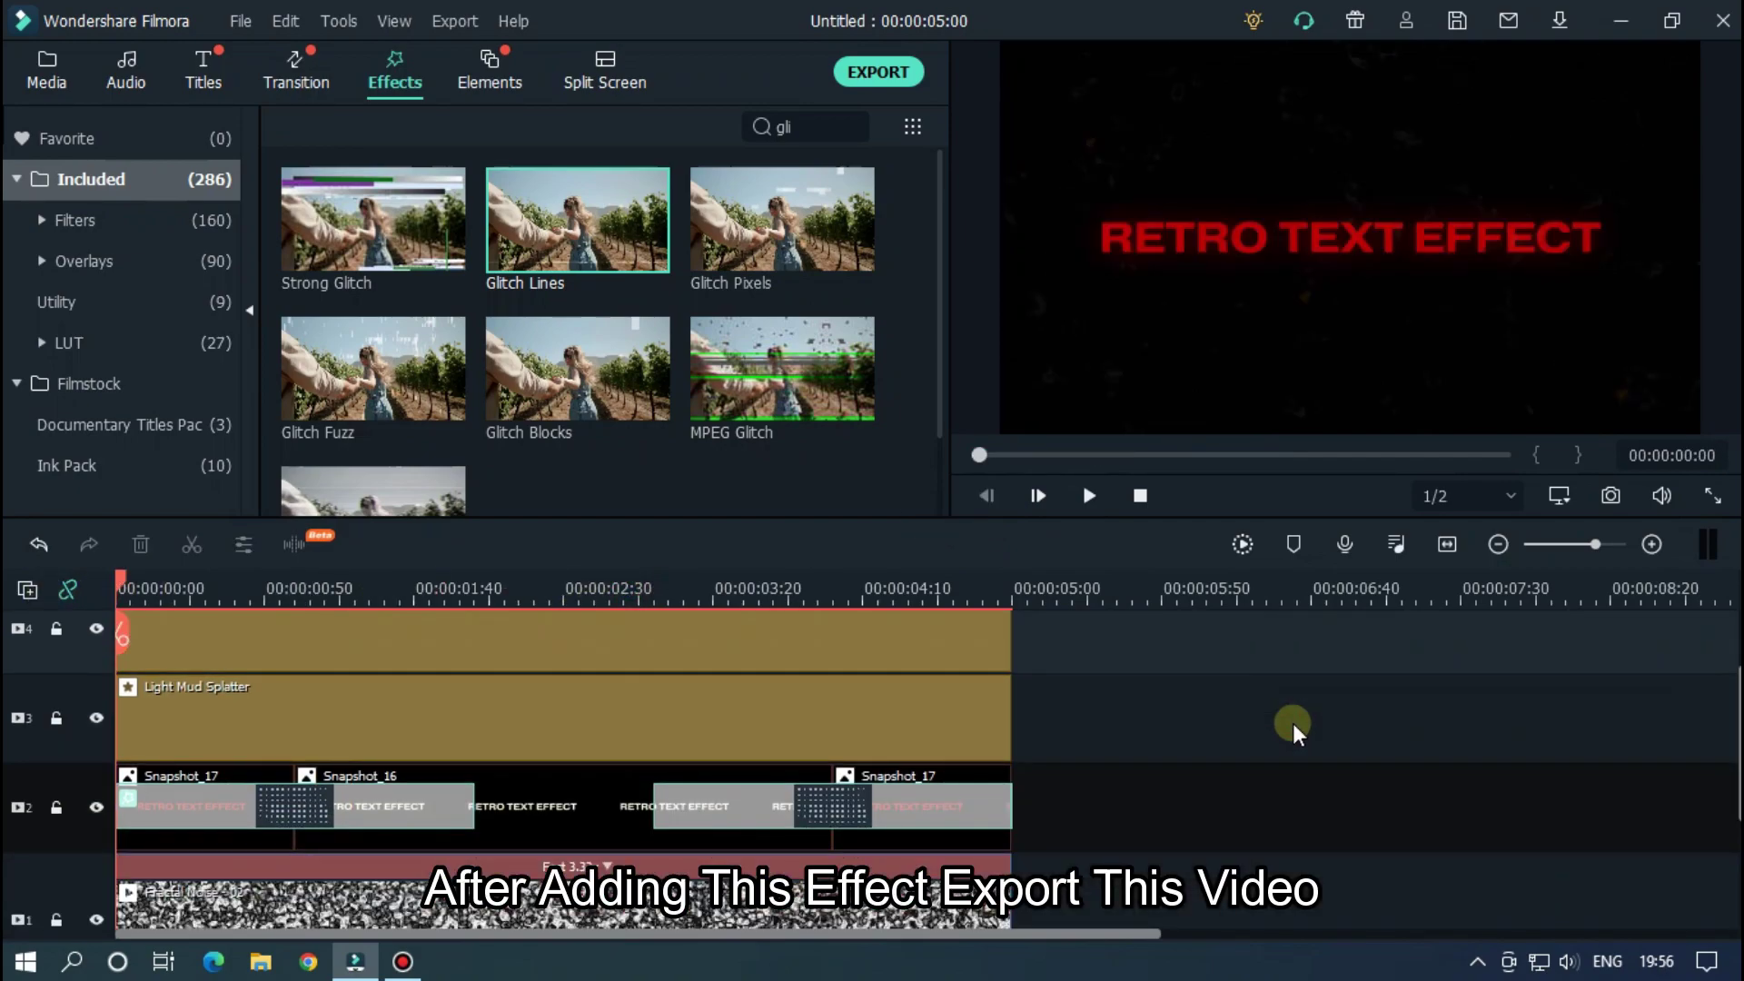
scroll(1293, 722, up, 4)
- Export the sequence as Retro.mp4, show it in the Tutorial Video folder, then return to Filmora
click(877, 71)
text(Retro)
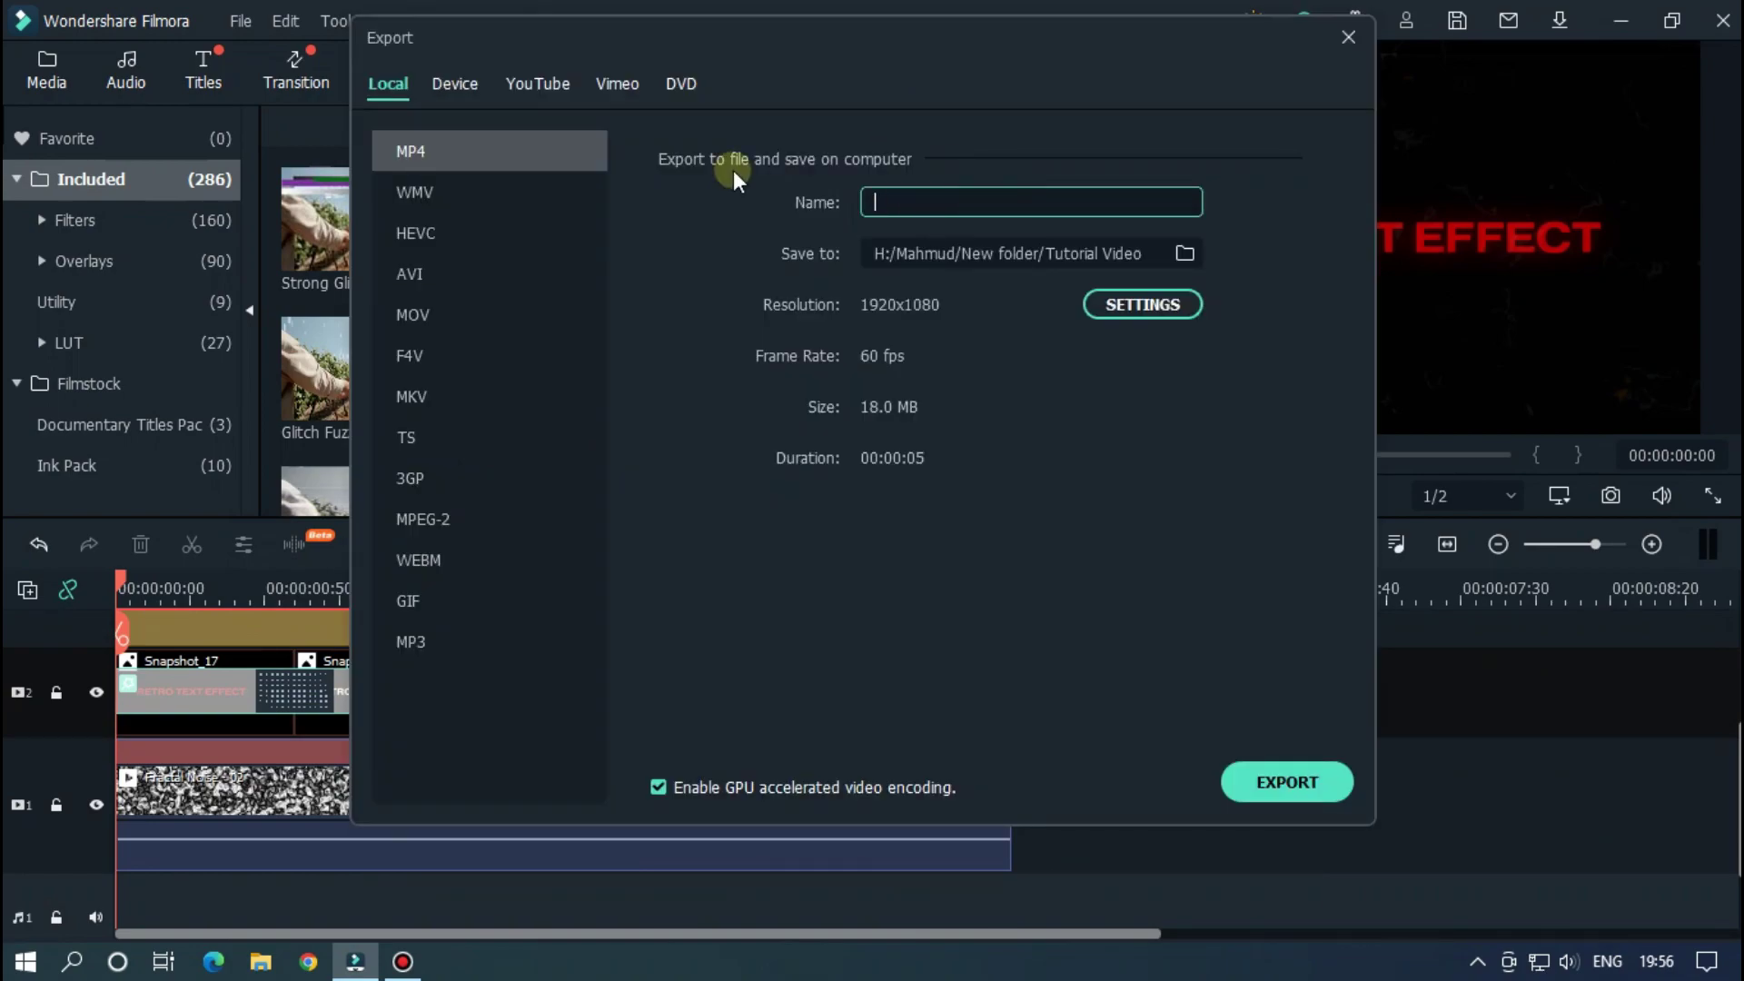
click(1289, 781)
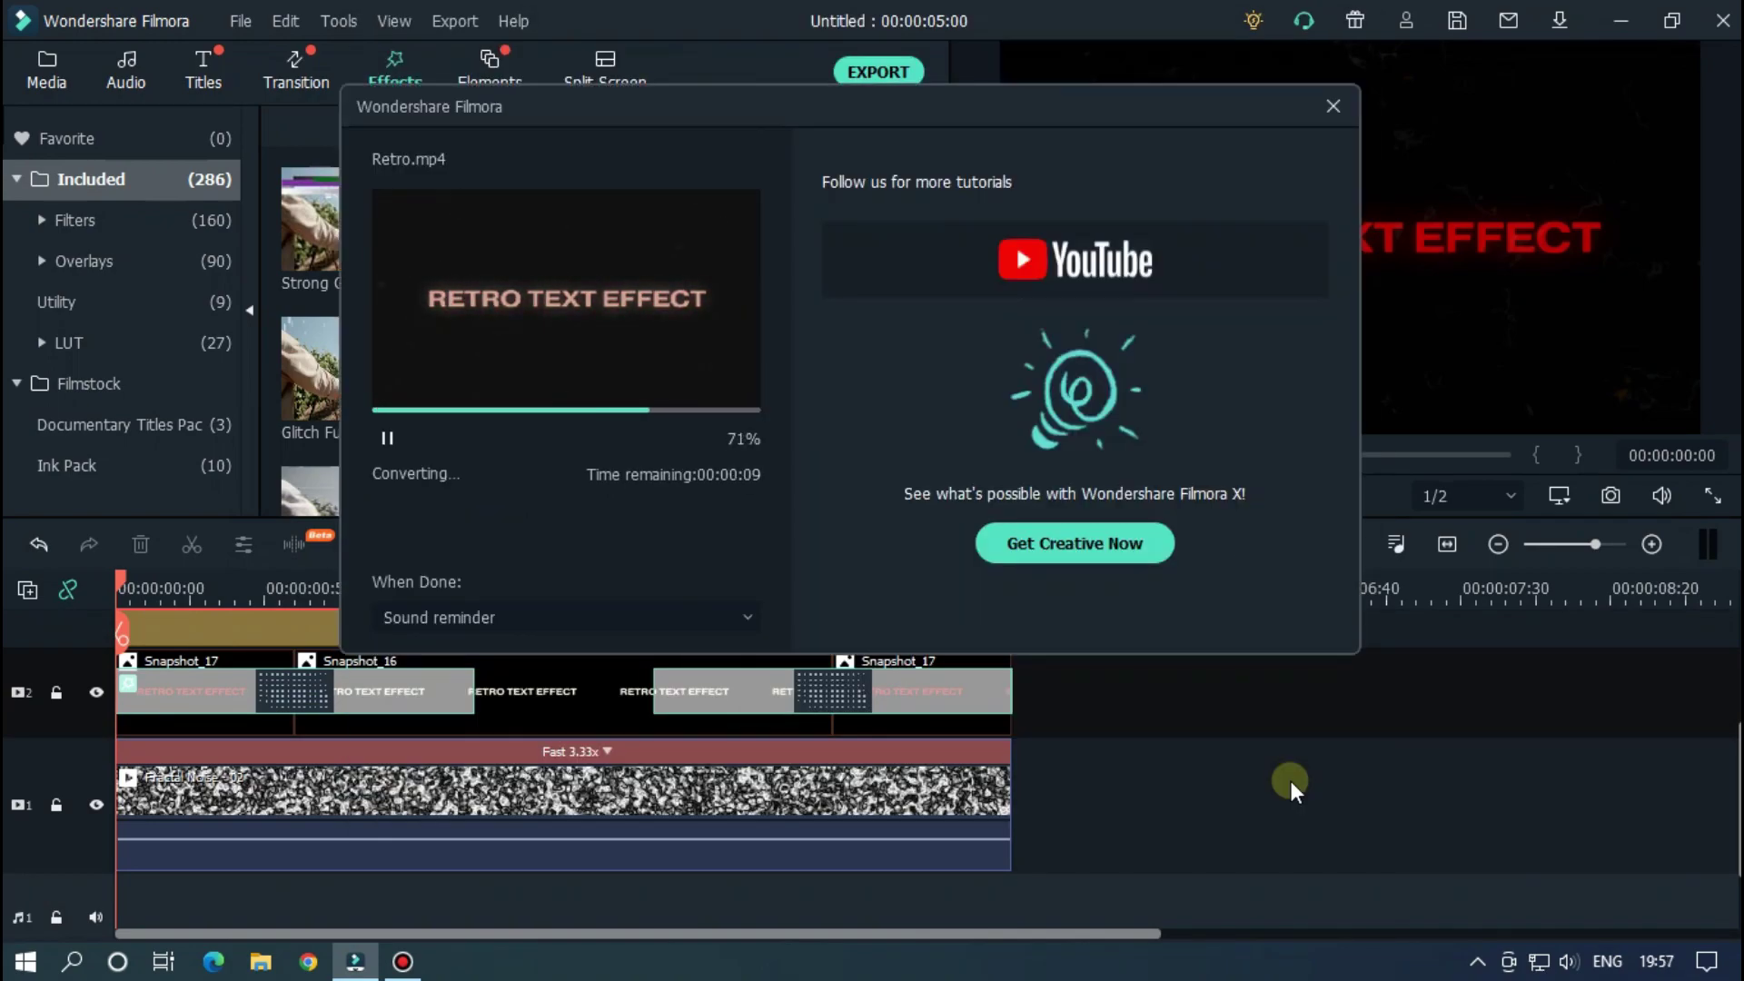
click(498, 613)
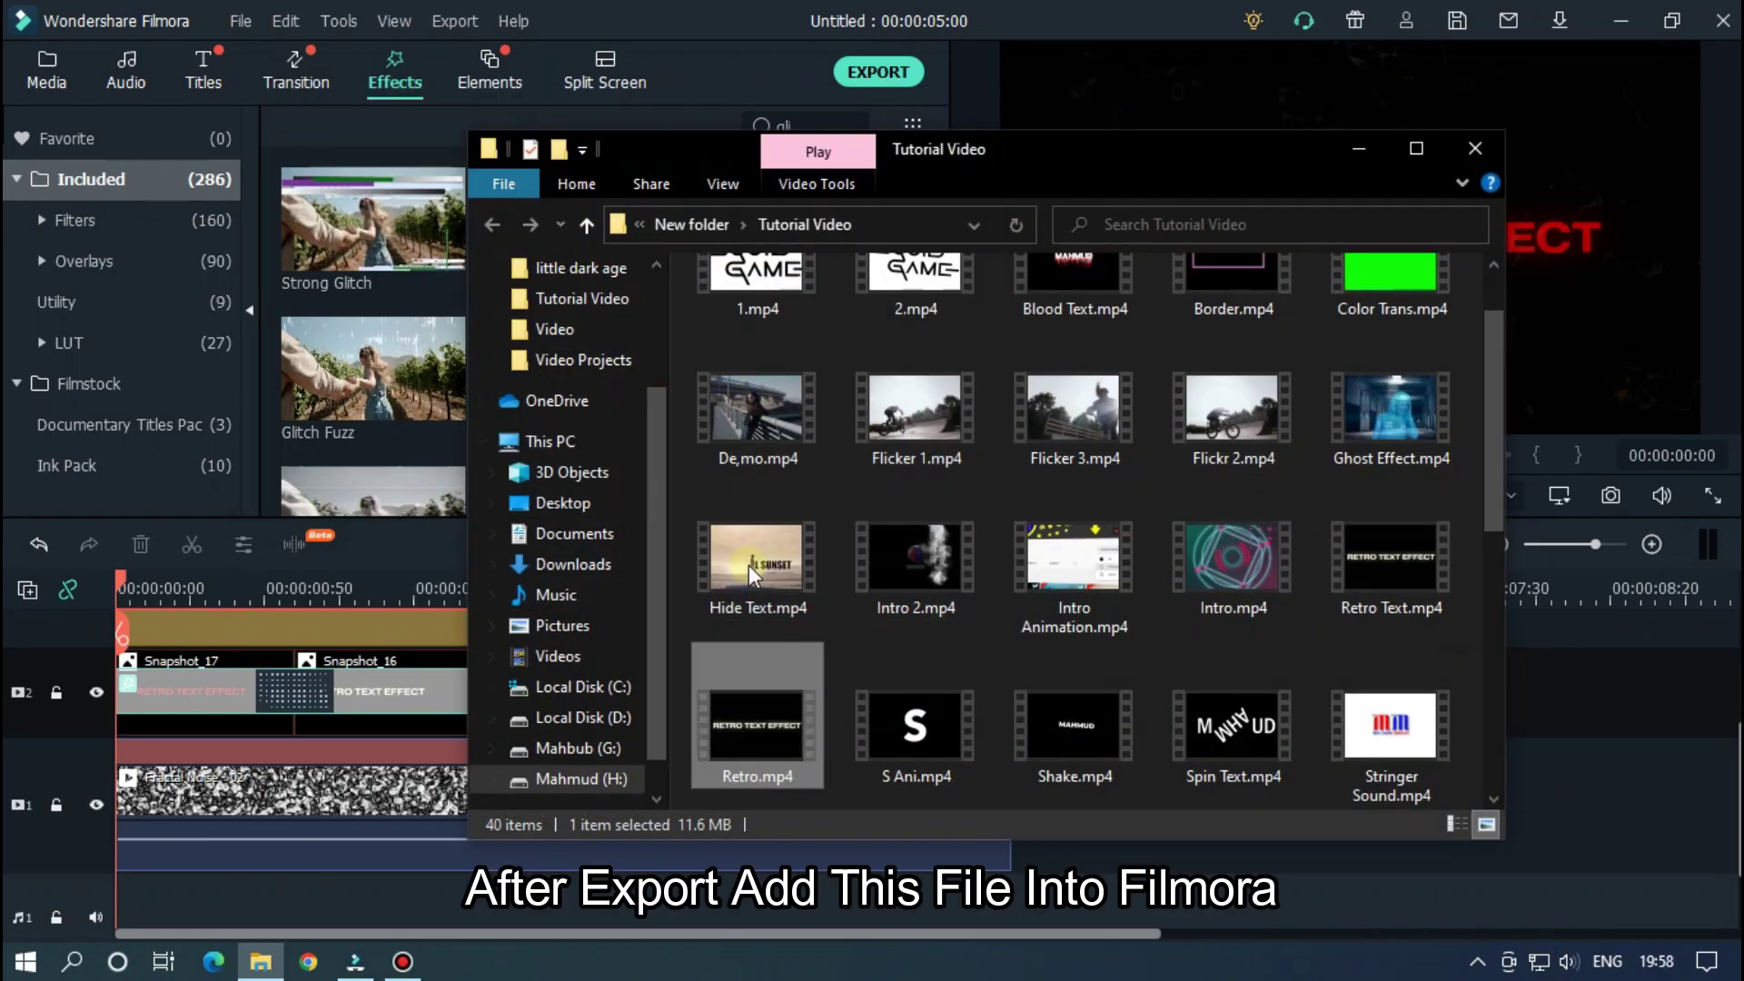
click(84, 69)
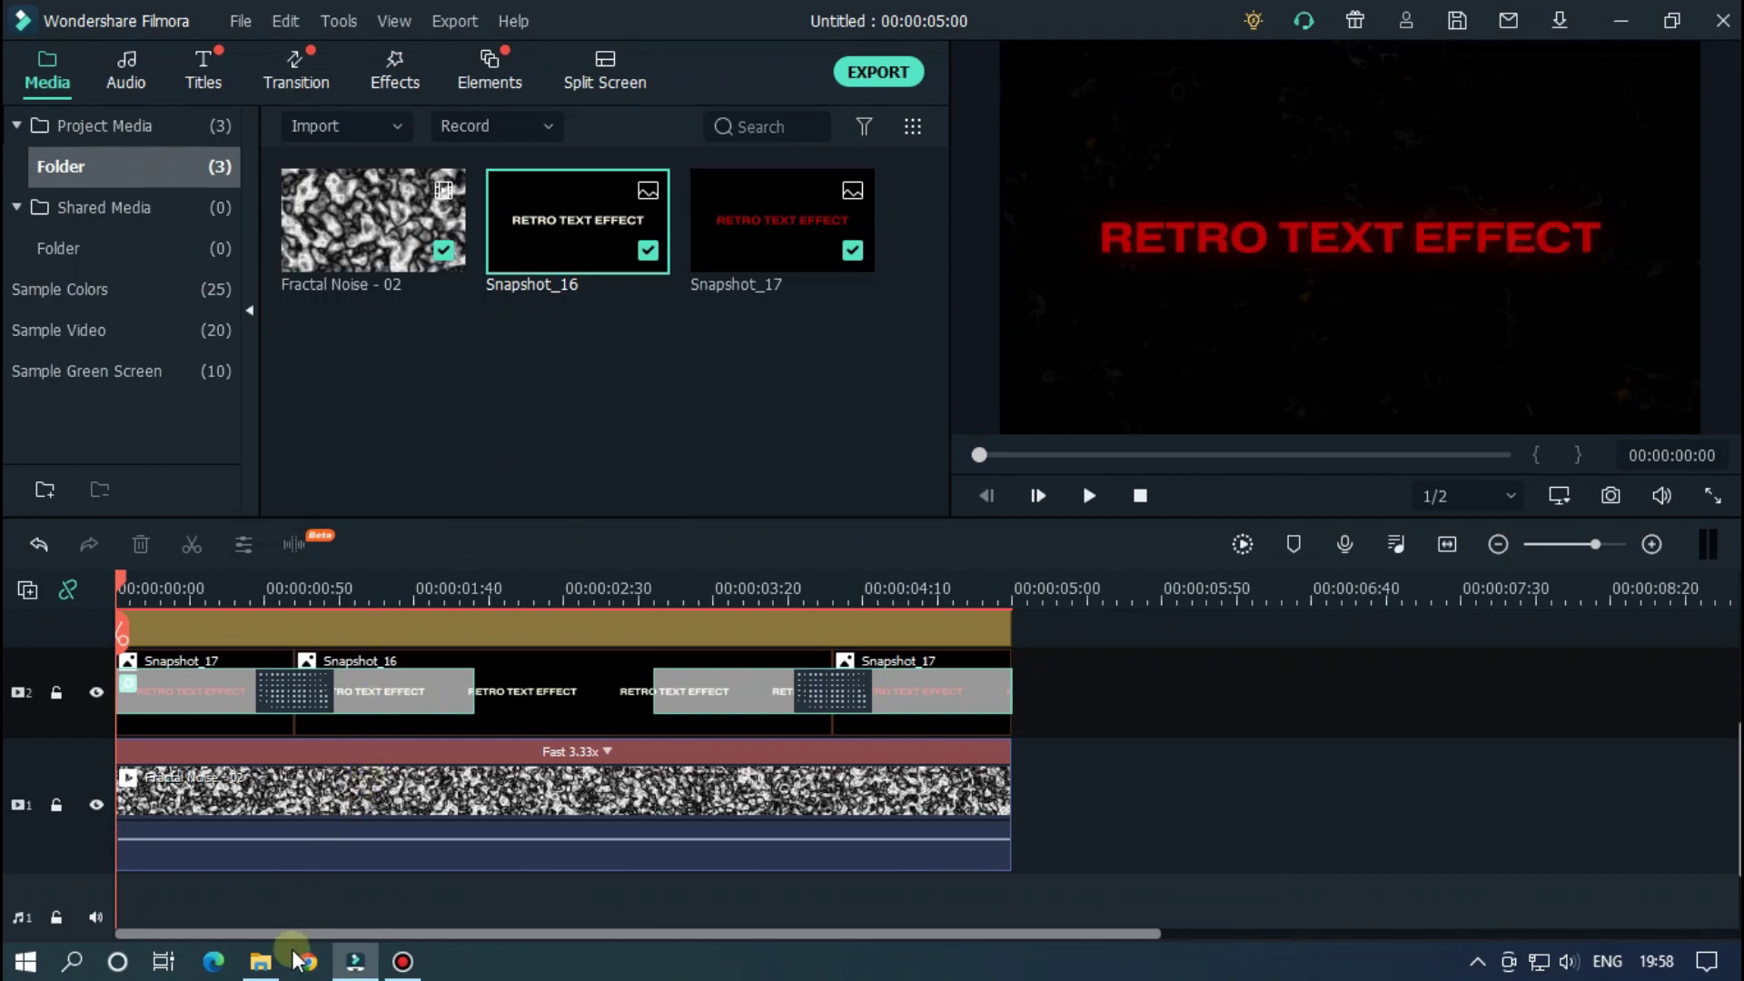
- Import Retro.mp4, delete every timeline clip including Snapshot_17, and put Retro alone on the timeline
click(262, 961)
drag(818, 699, 492, 474)
drag(1101, 801, 621, 592)
key(Delete)
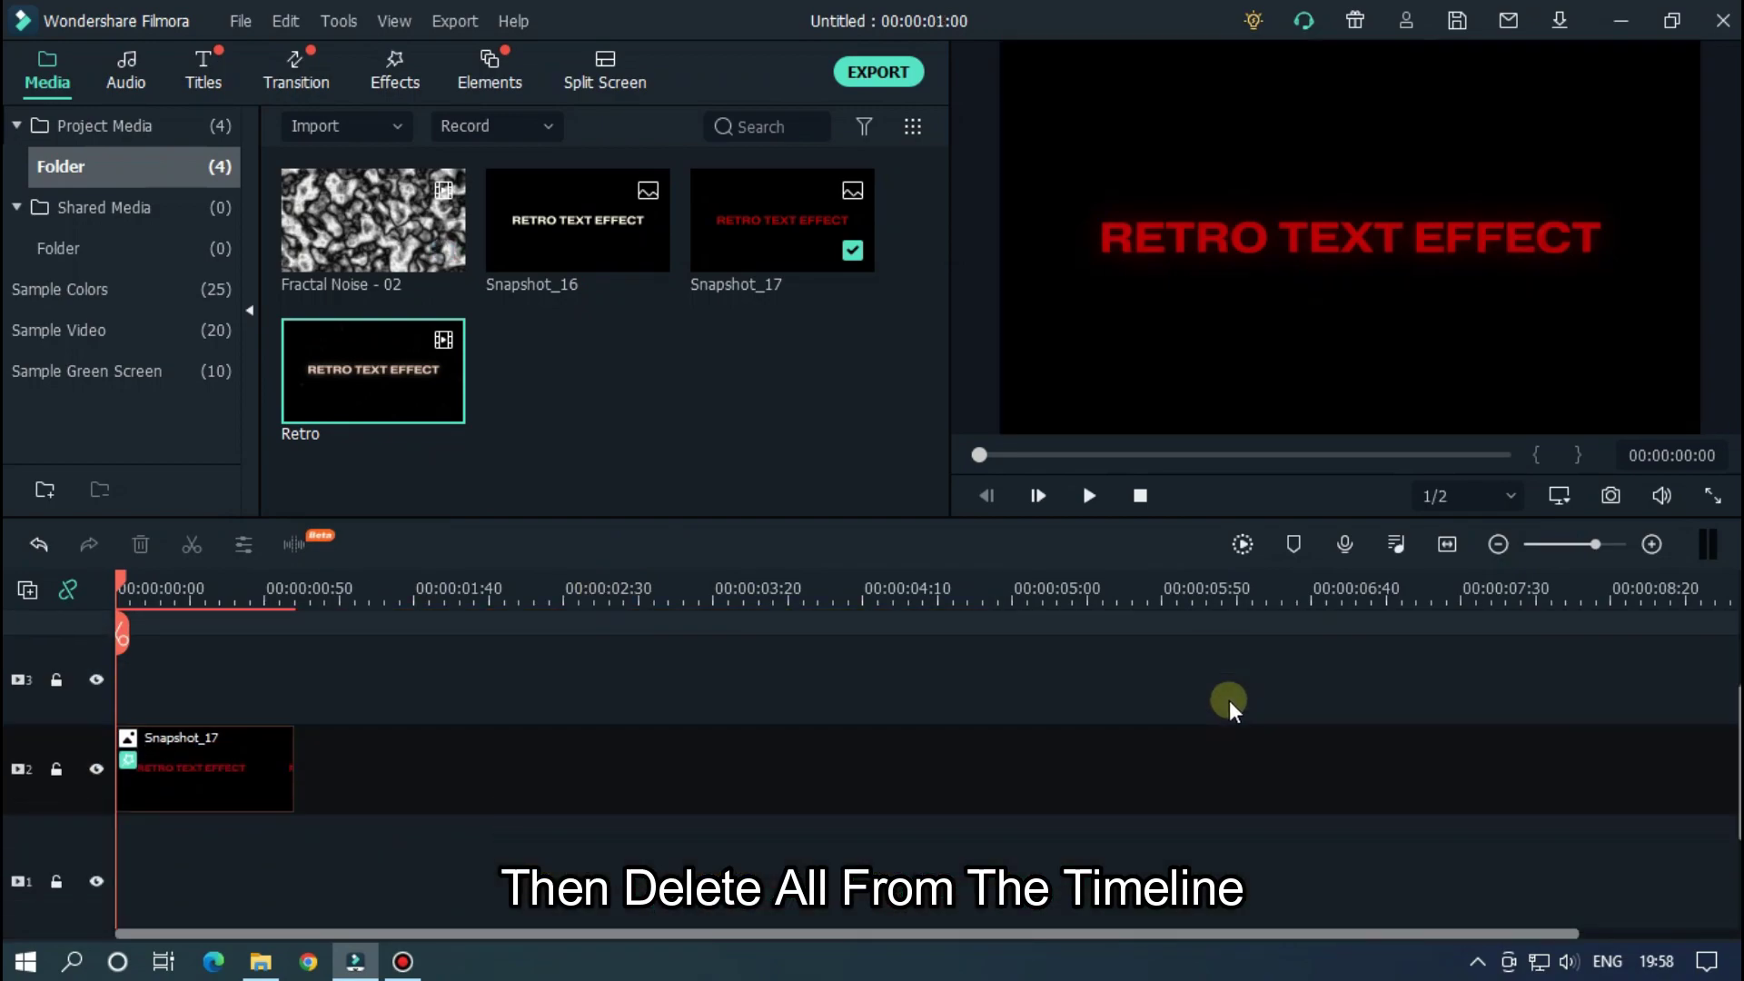
click(285, 772)
key(Delete)
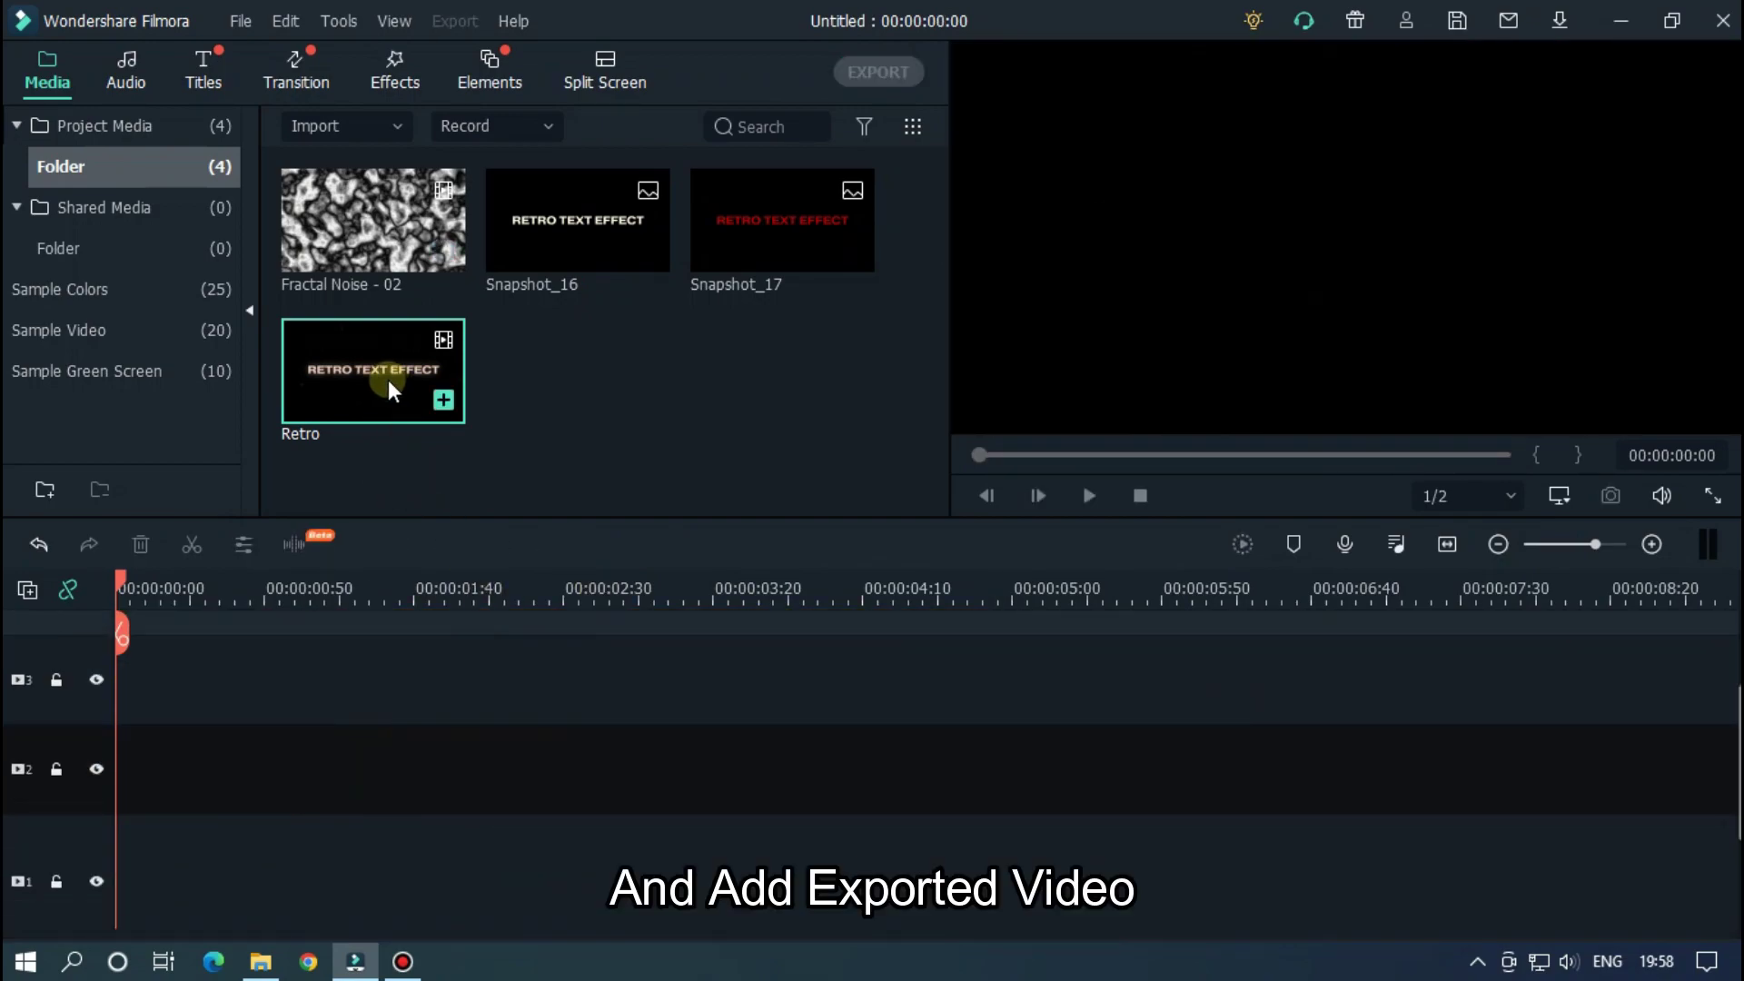
drag(389, 379, 57, 868)
scroll(770, 595, up, 3)
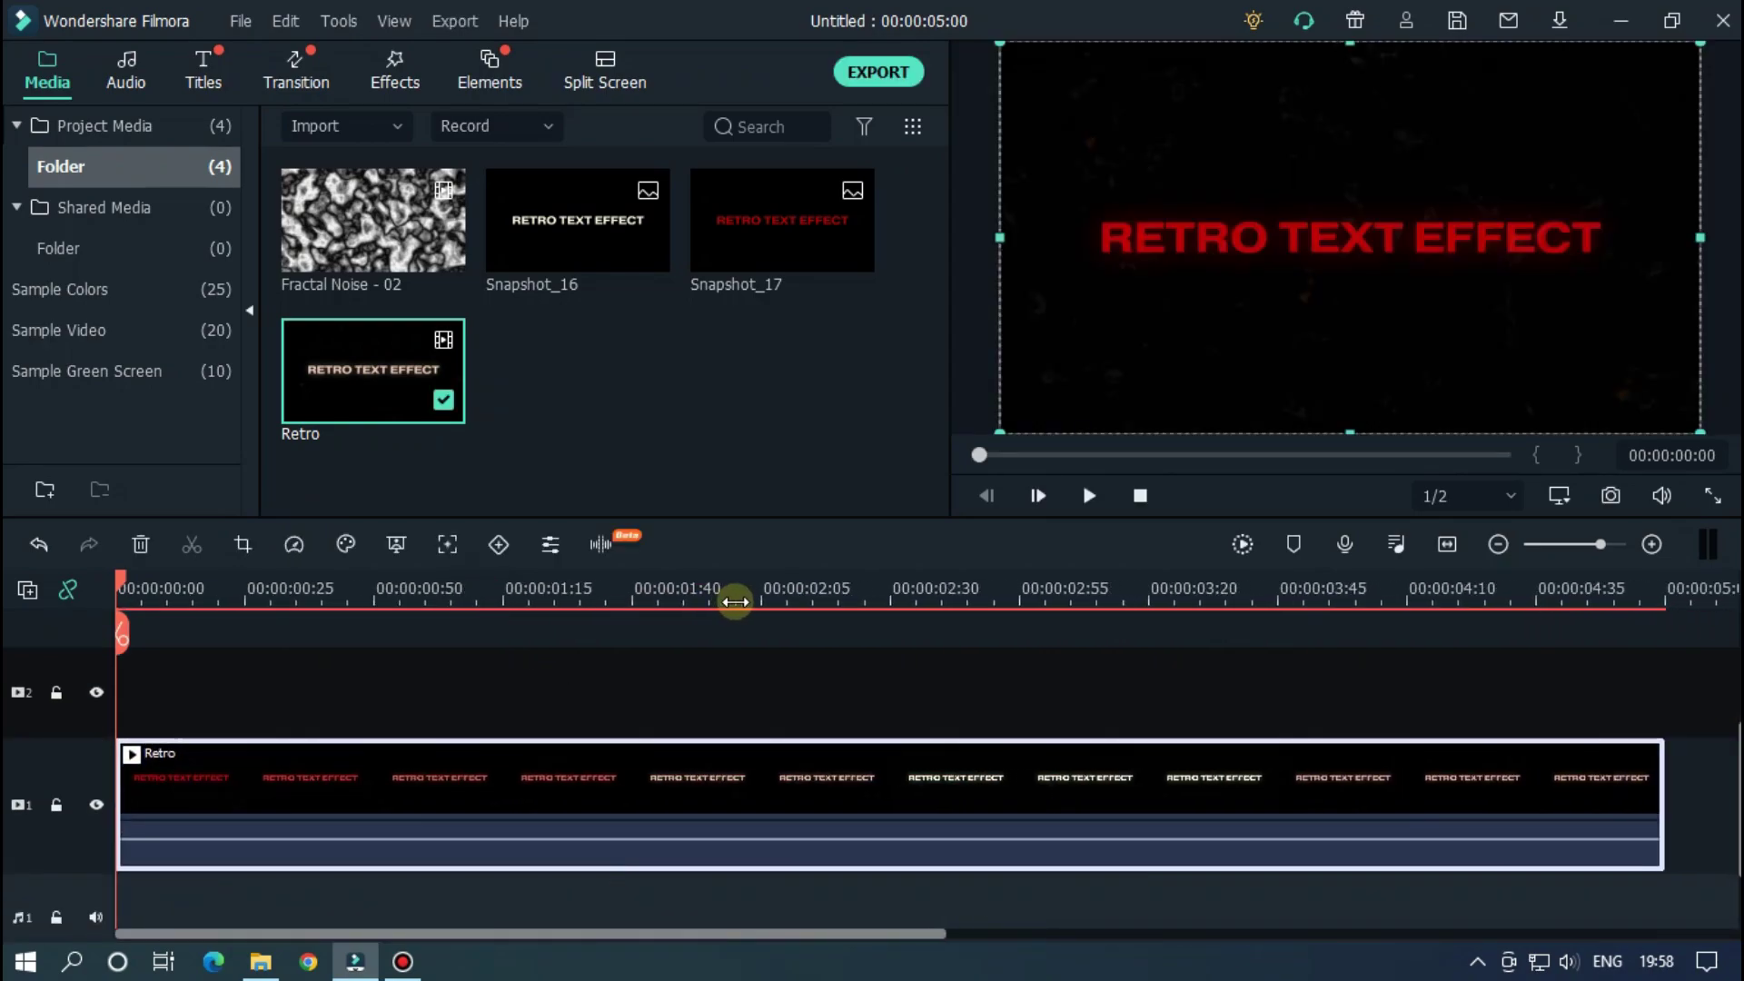
- Put Dissolve transitions on both ends of the Retro clip, each set to 00:00:01:20
click(300, 72)
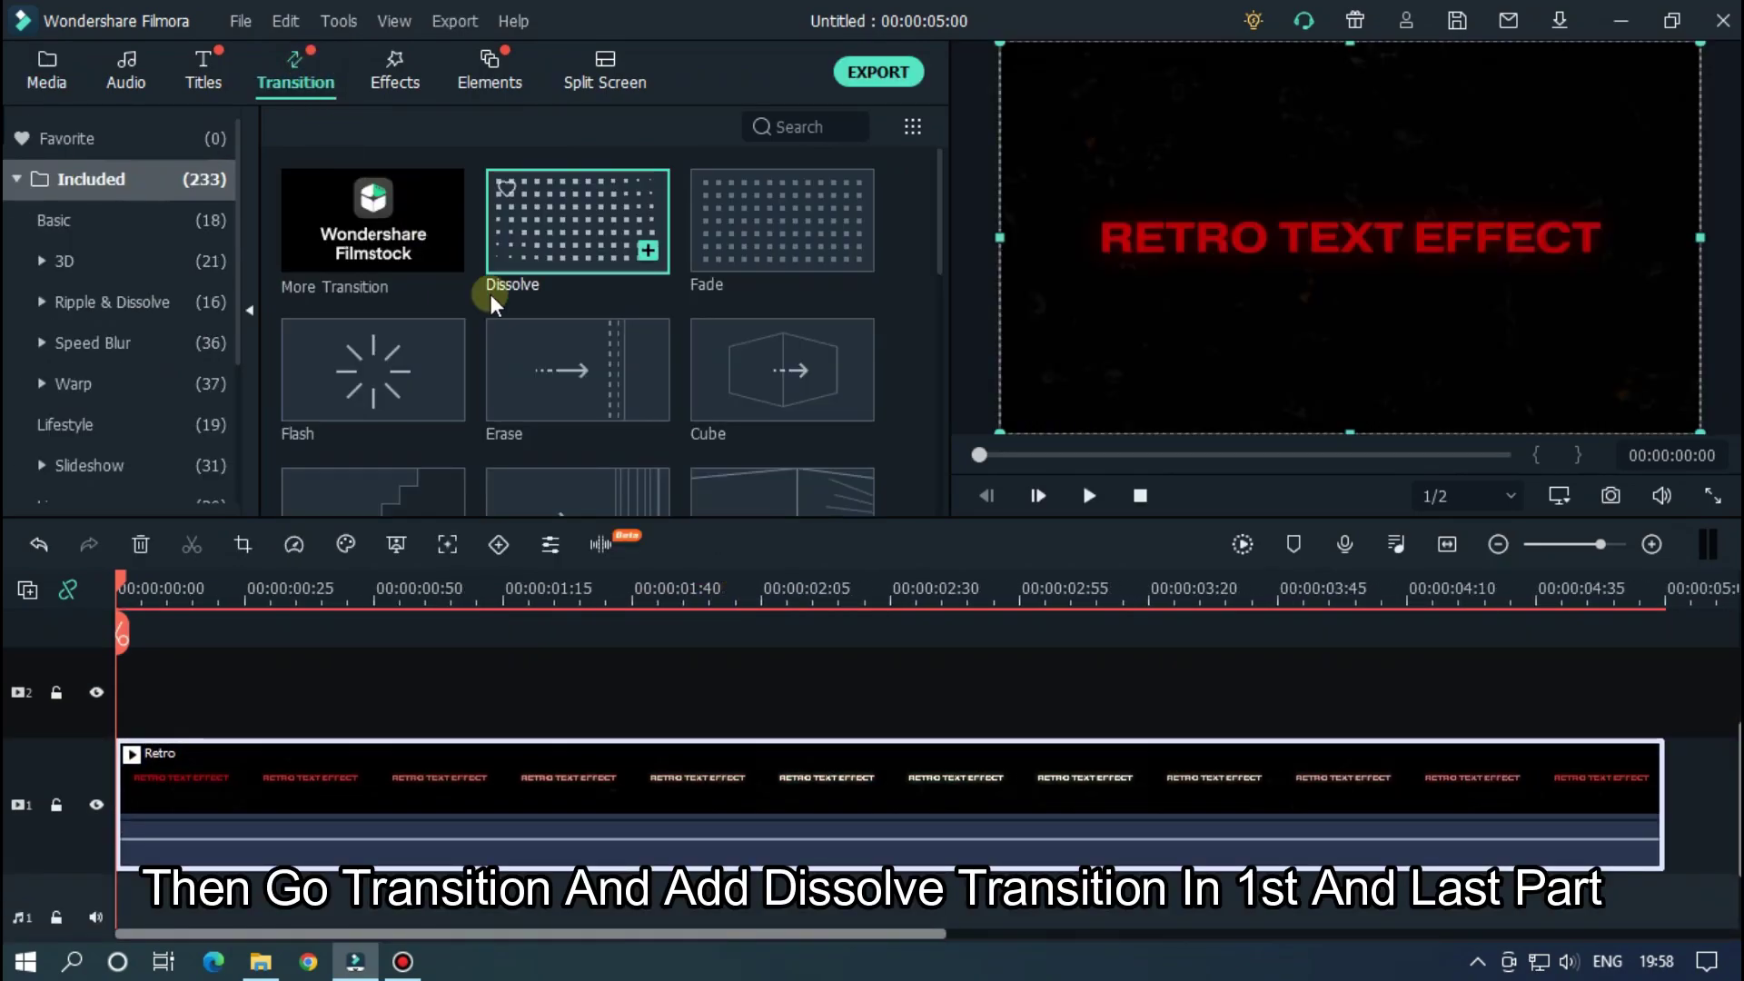
drag(545, 233, 136, 720)
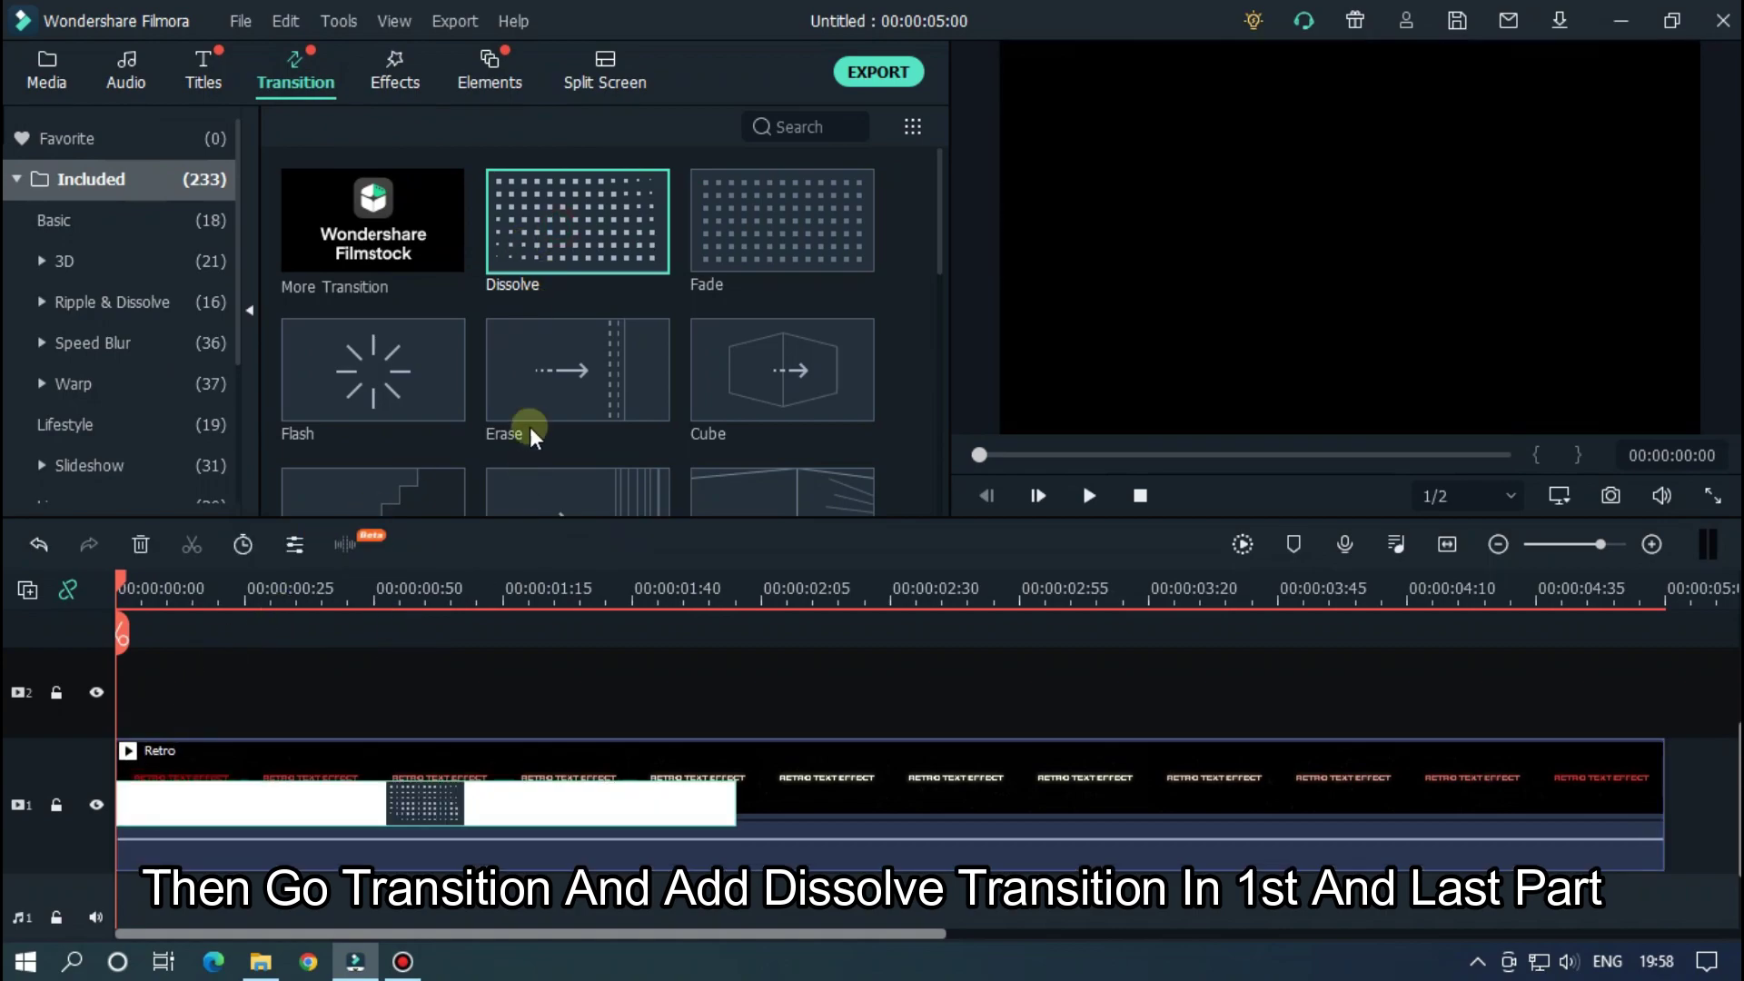
drag(567, 238, 1358, 767)
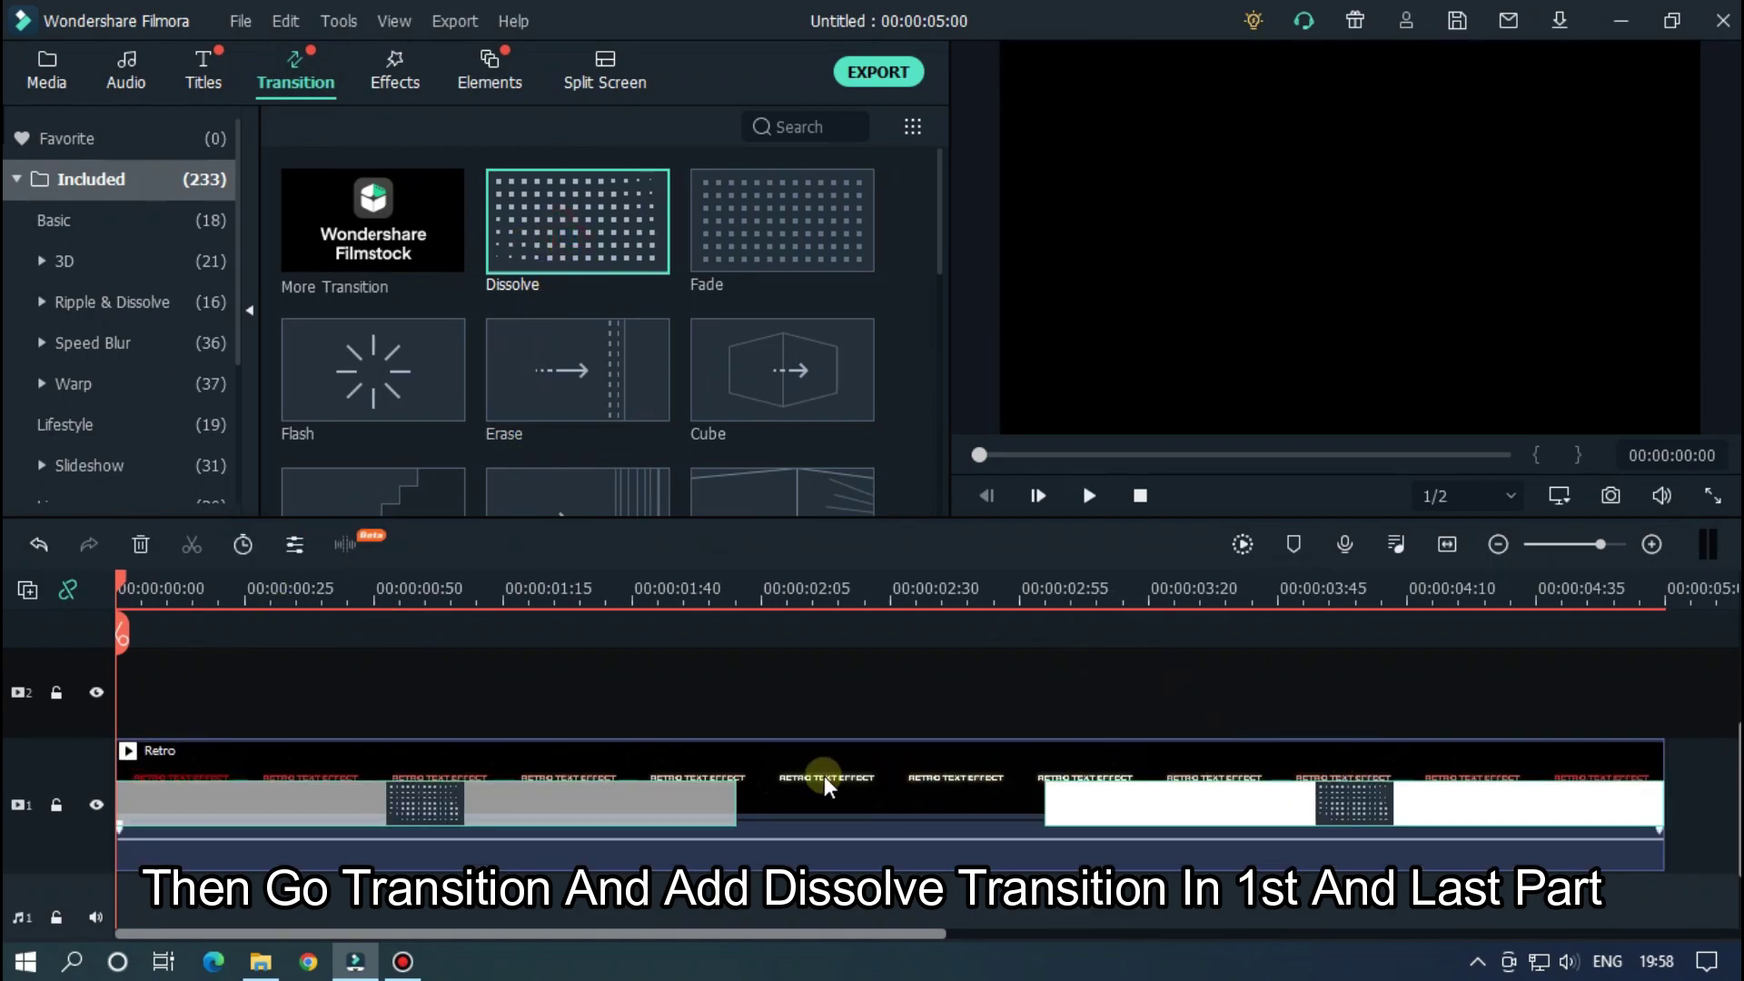
double_click(618, 806)
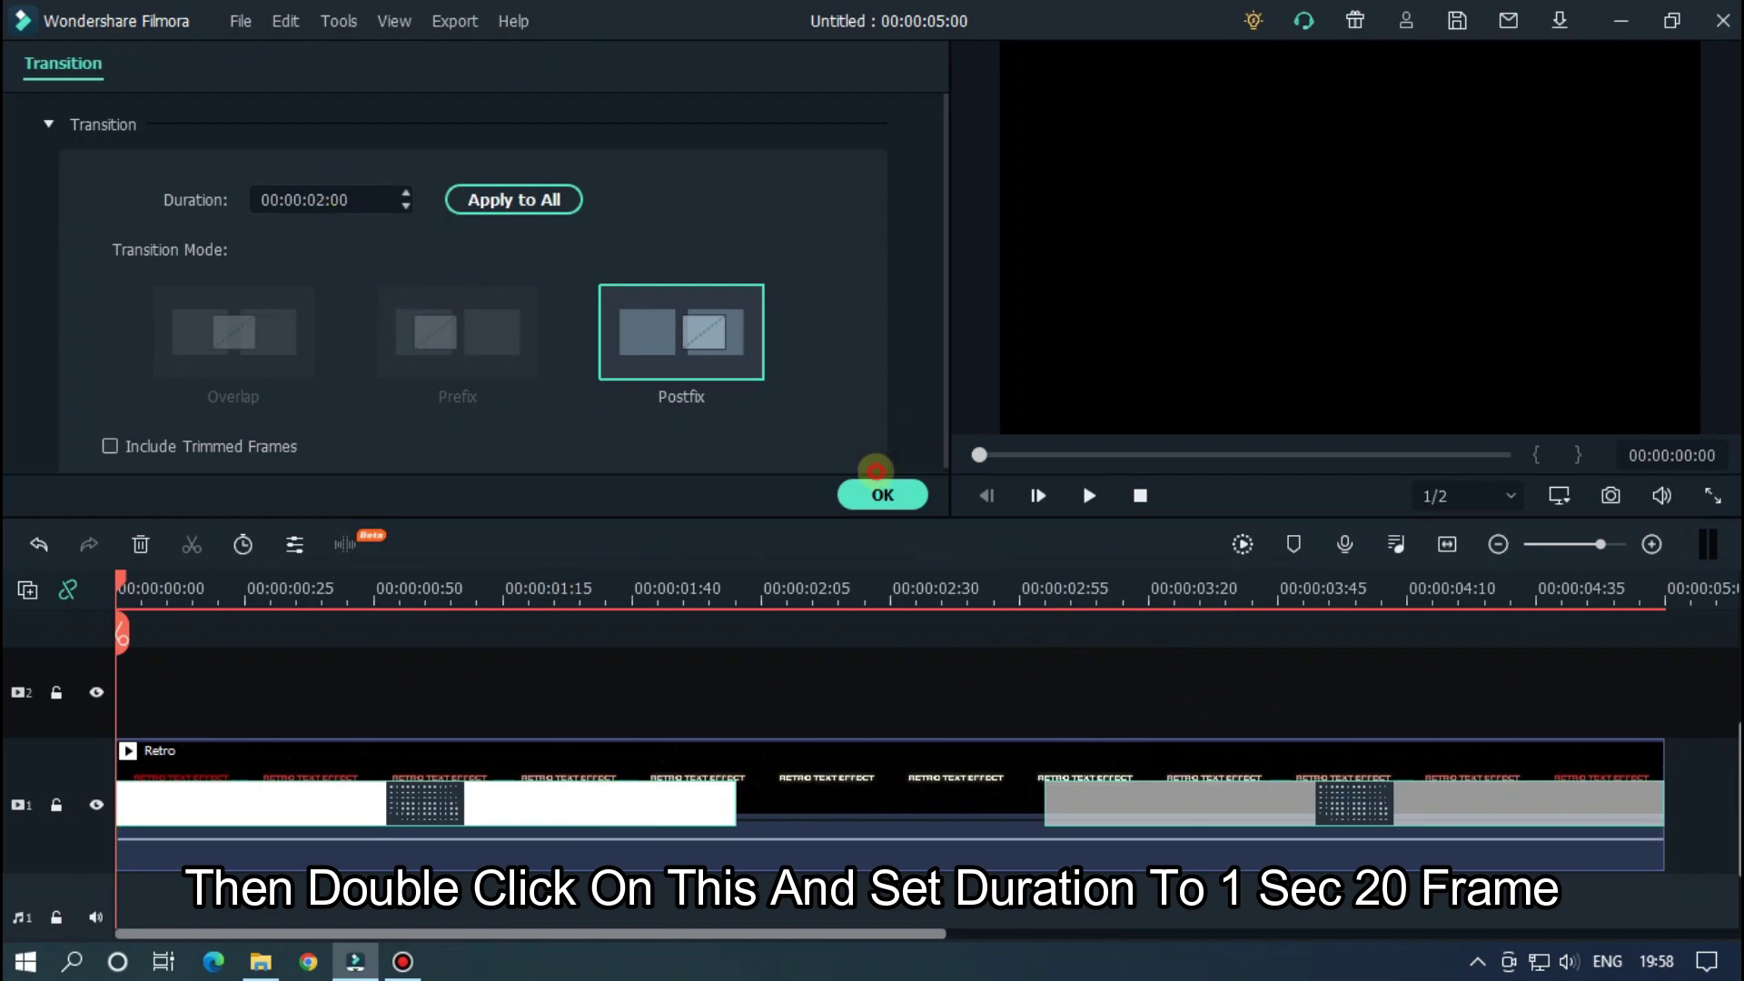
click(333, 197)
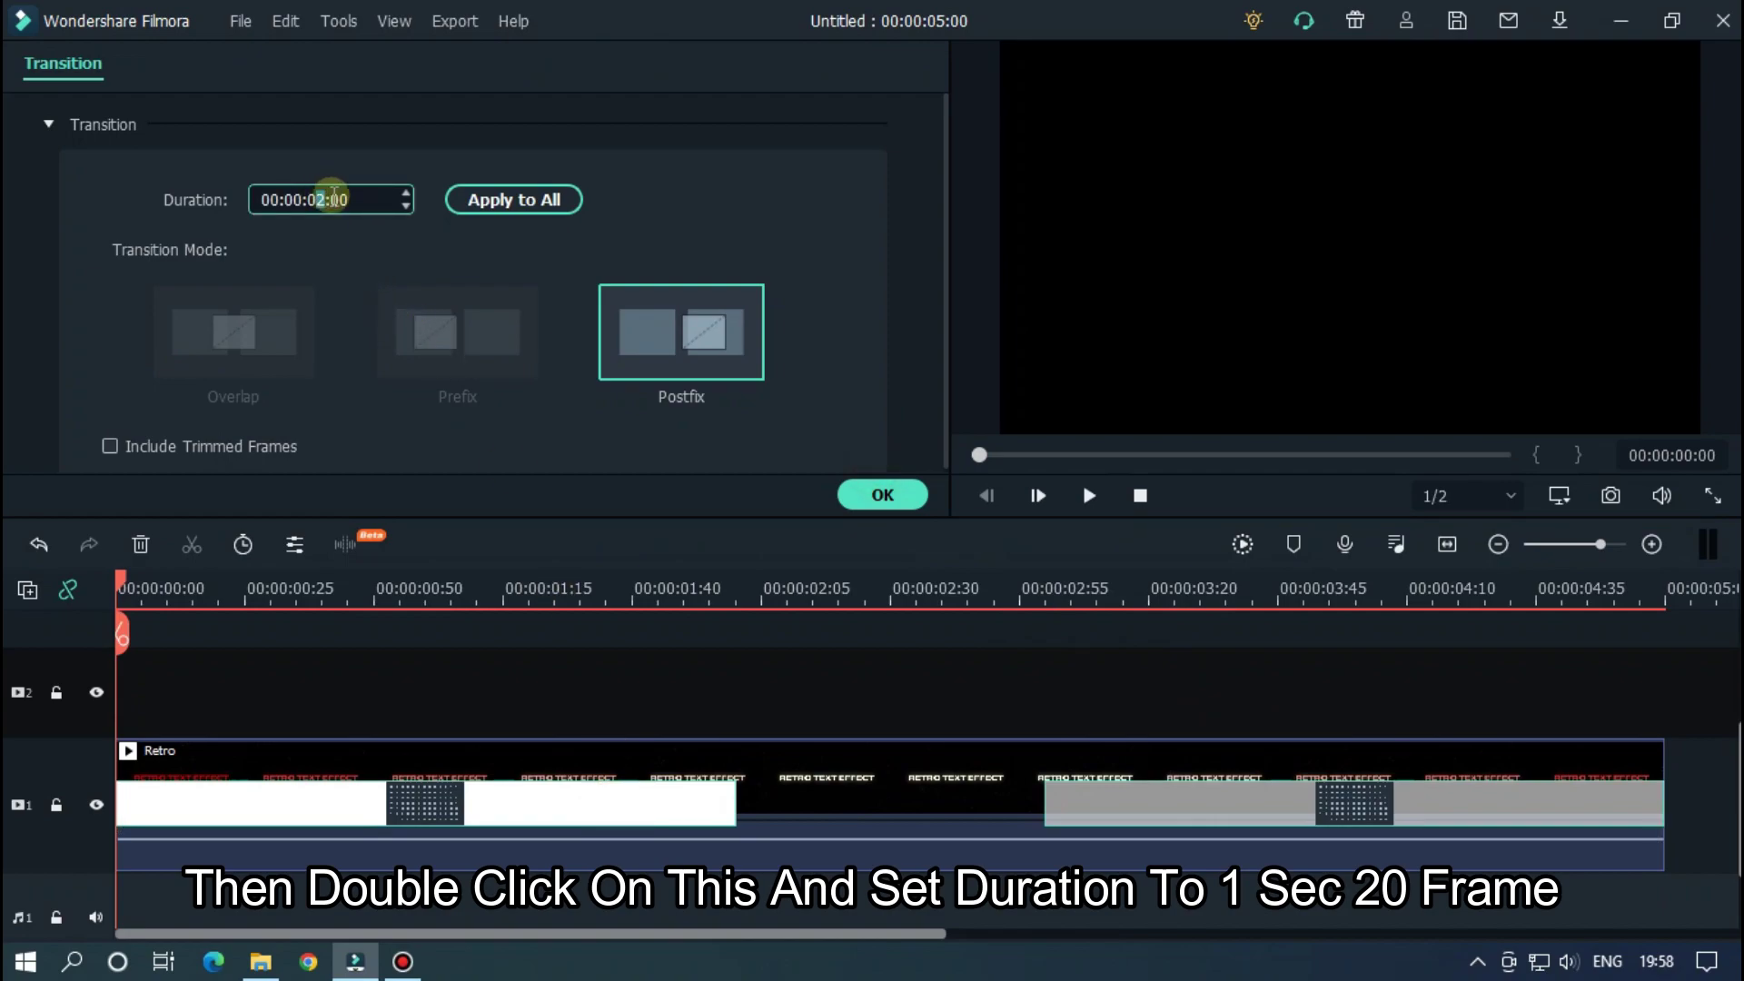
text(1:20)
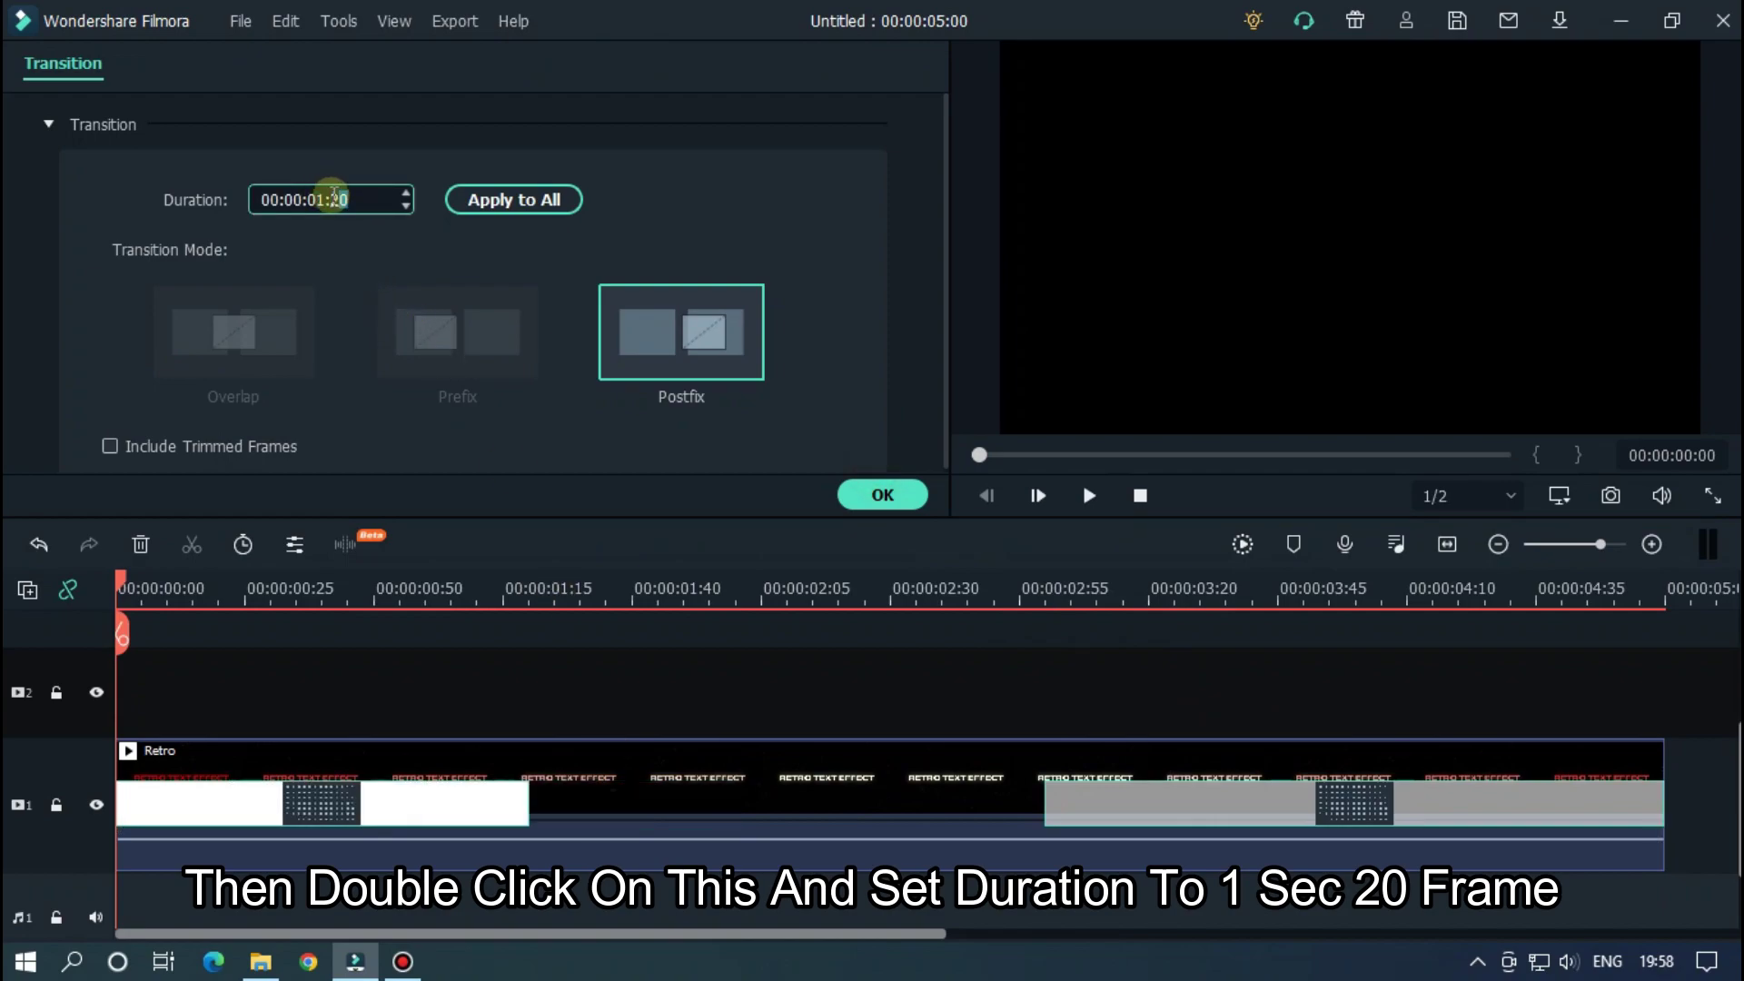
click(522, 208)
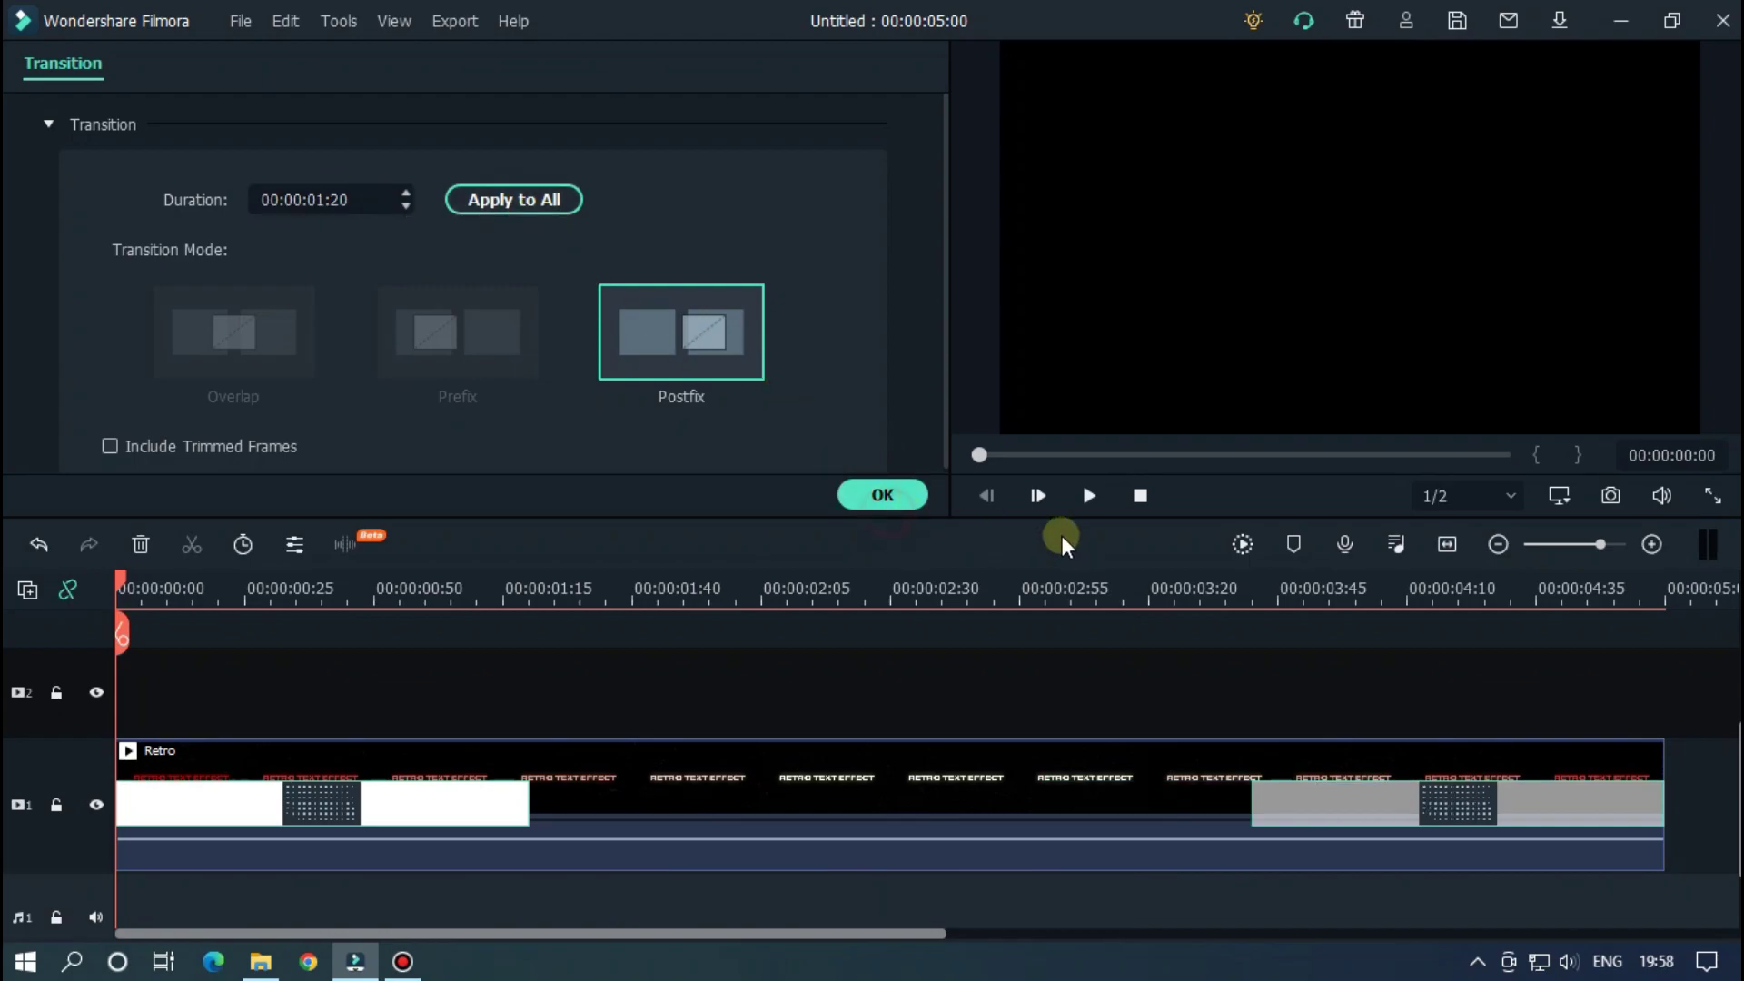
click(912, 496)
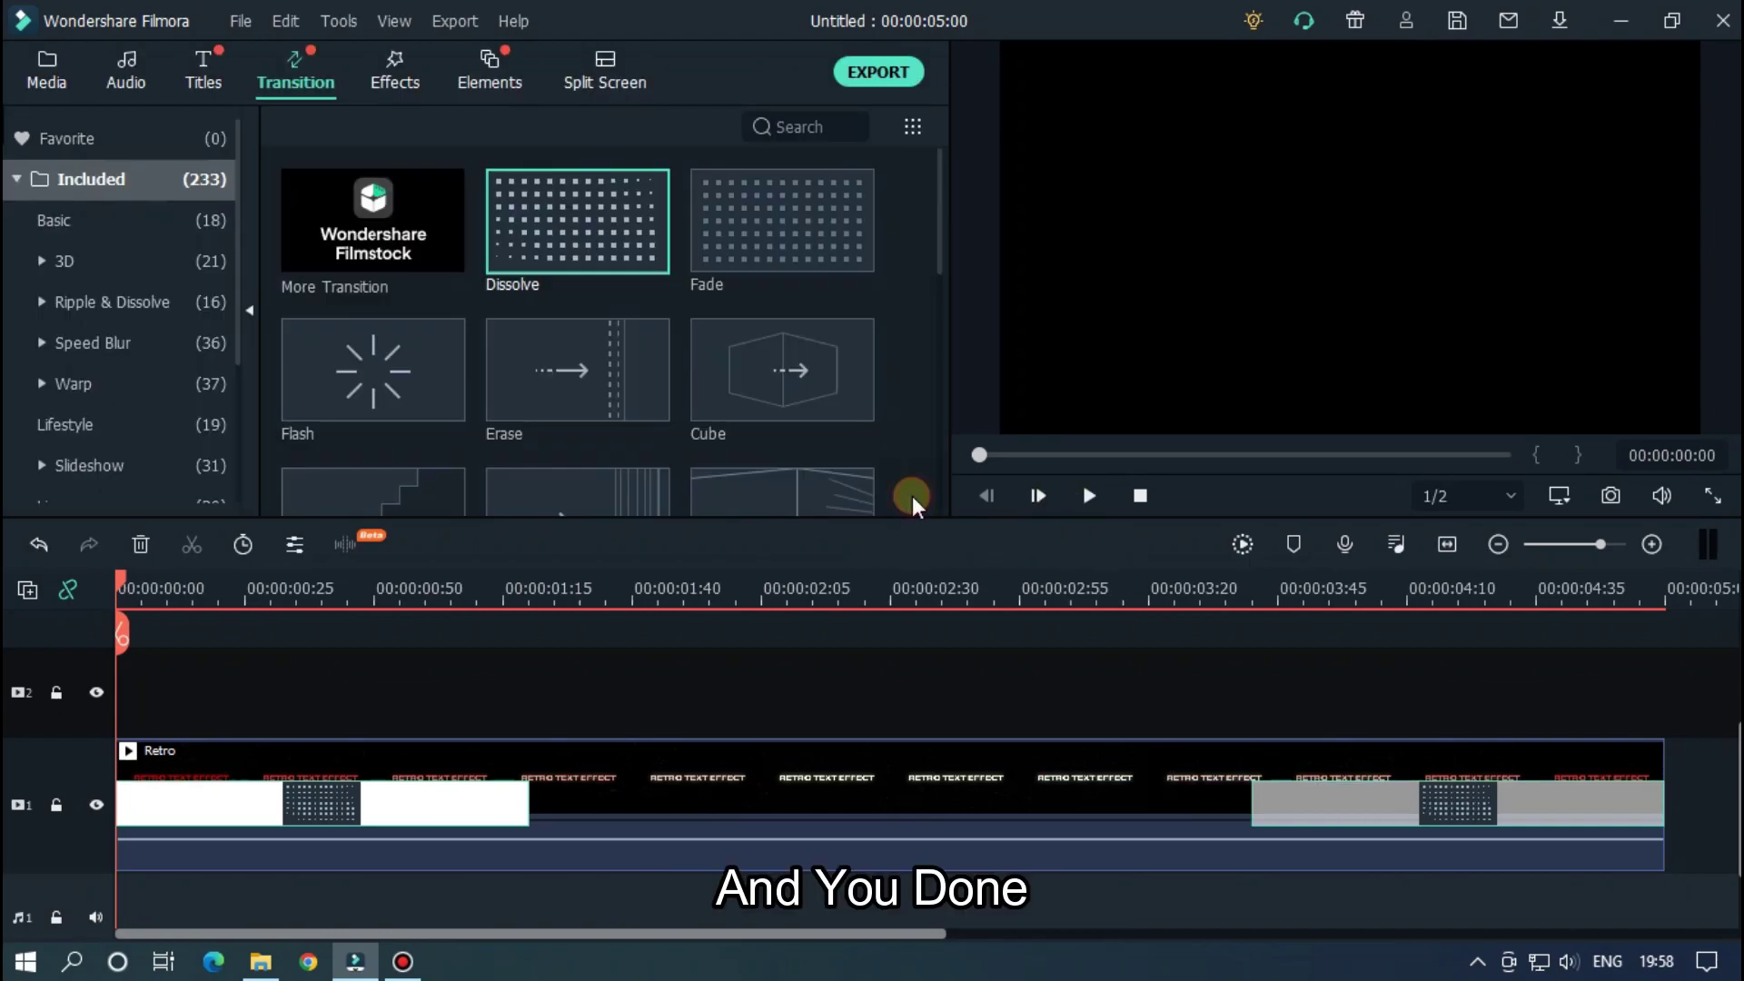
- Render the timeline preview and play the Retro clip to check its fade-in and fade-out
click(1244, 543)
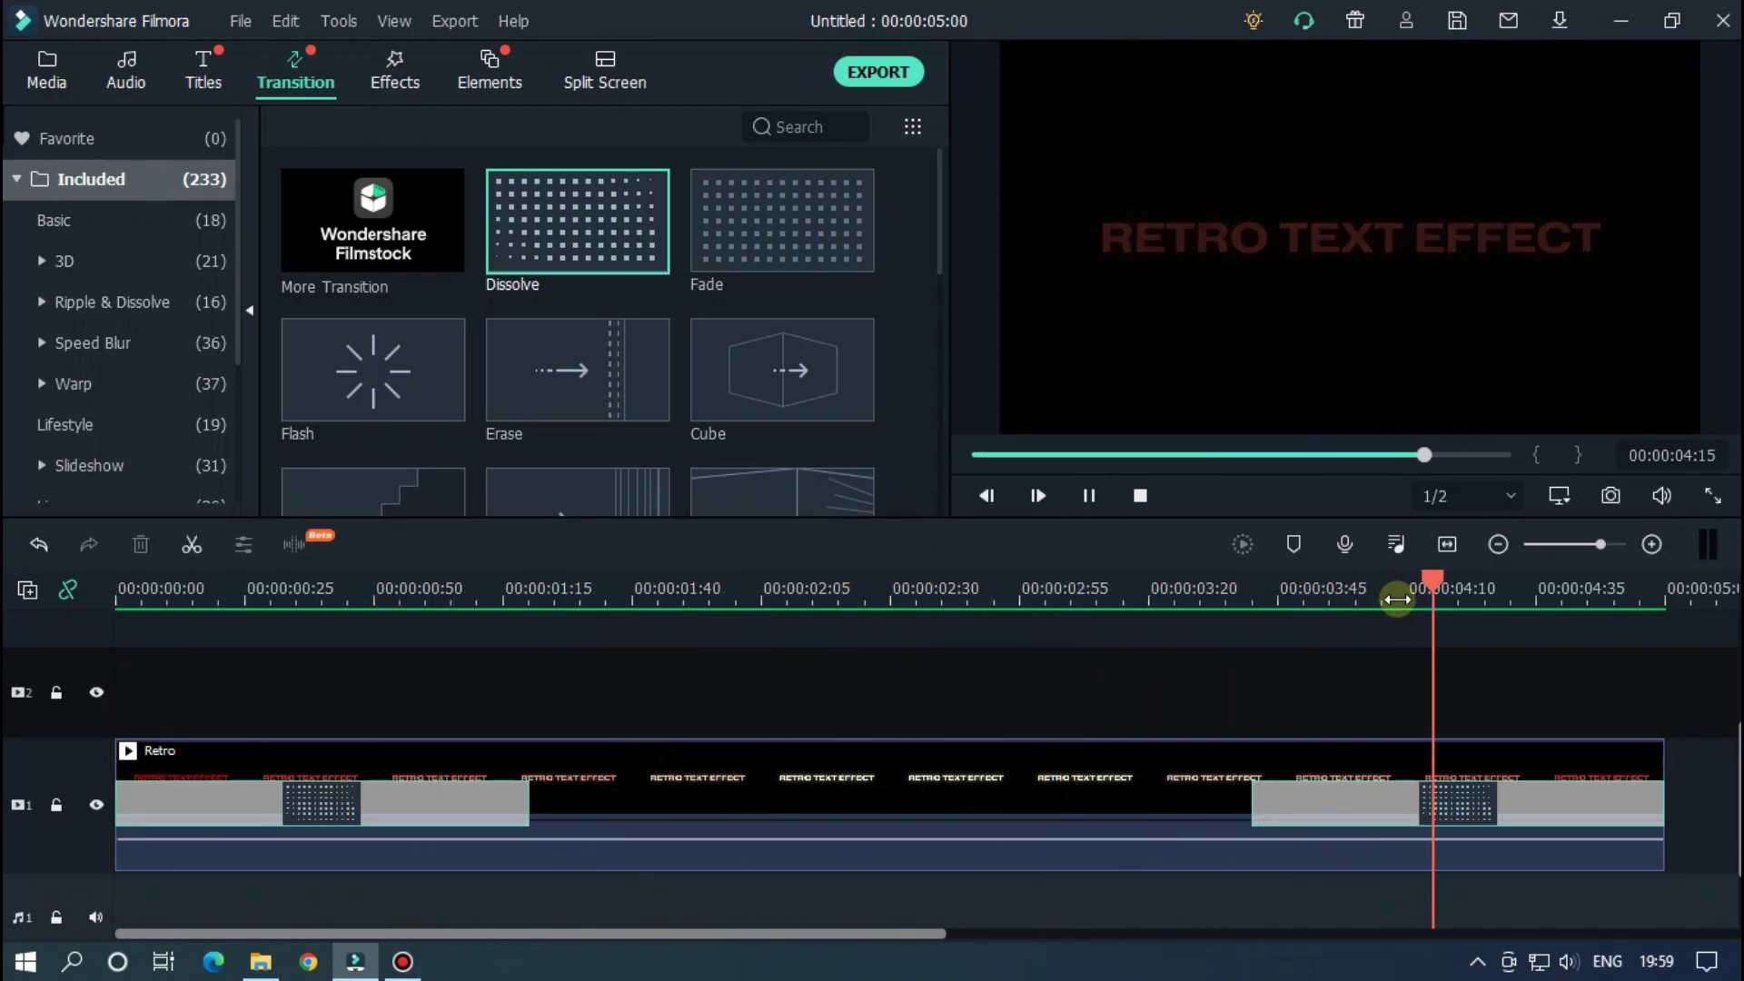
key(space)
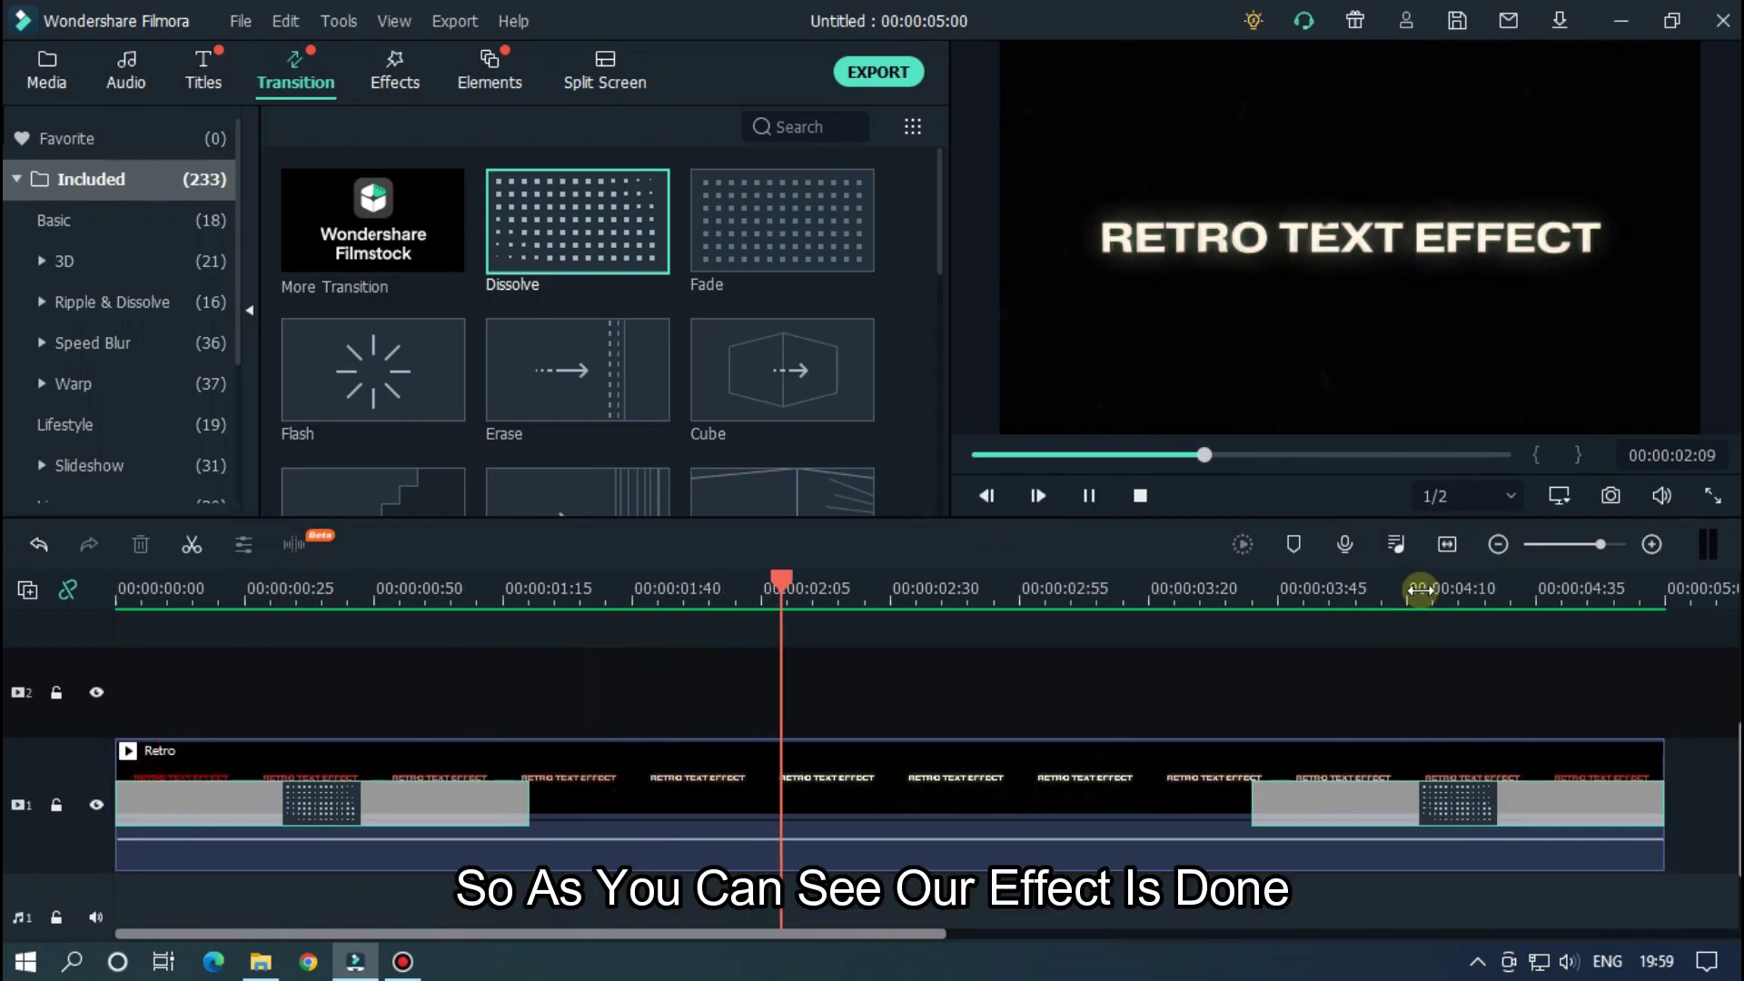
key(ctrl+minus)
key(ctrl+minus)
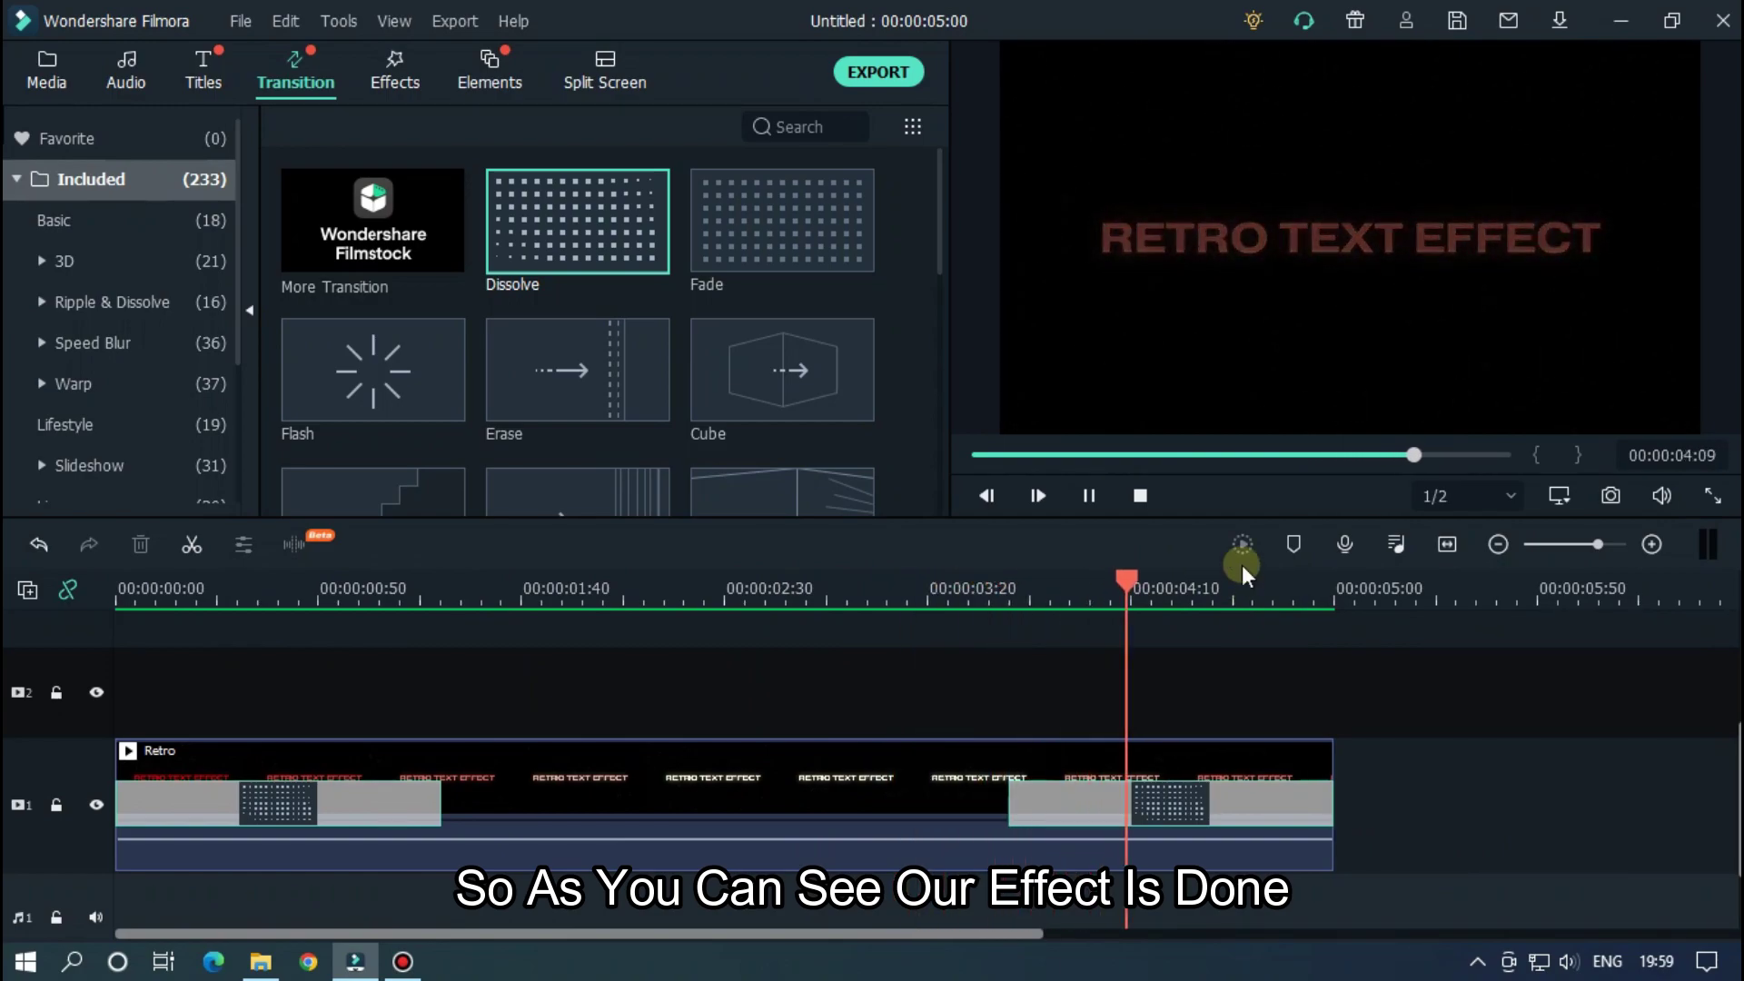
click(1152, 460)
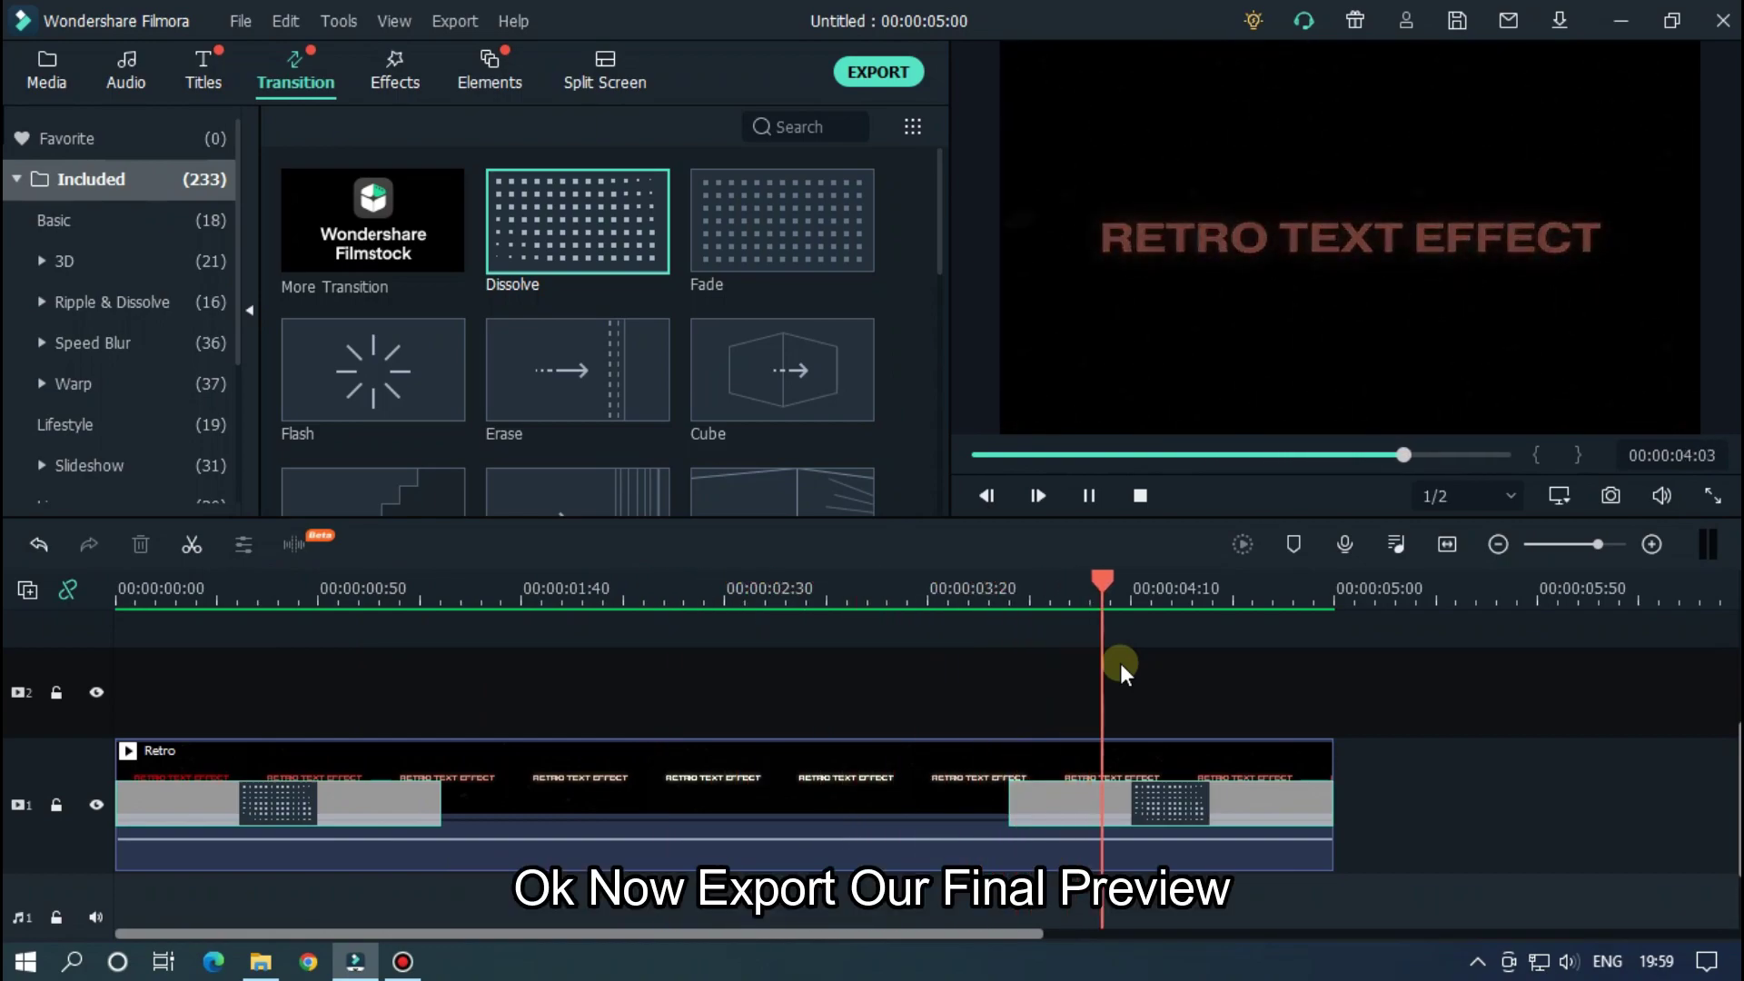
- Return to the Media library and open the MP4 export window for the final video
click(46, 72)
click(878, 71)
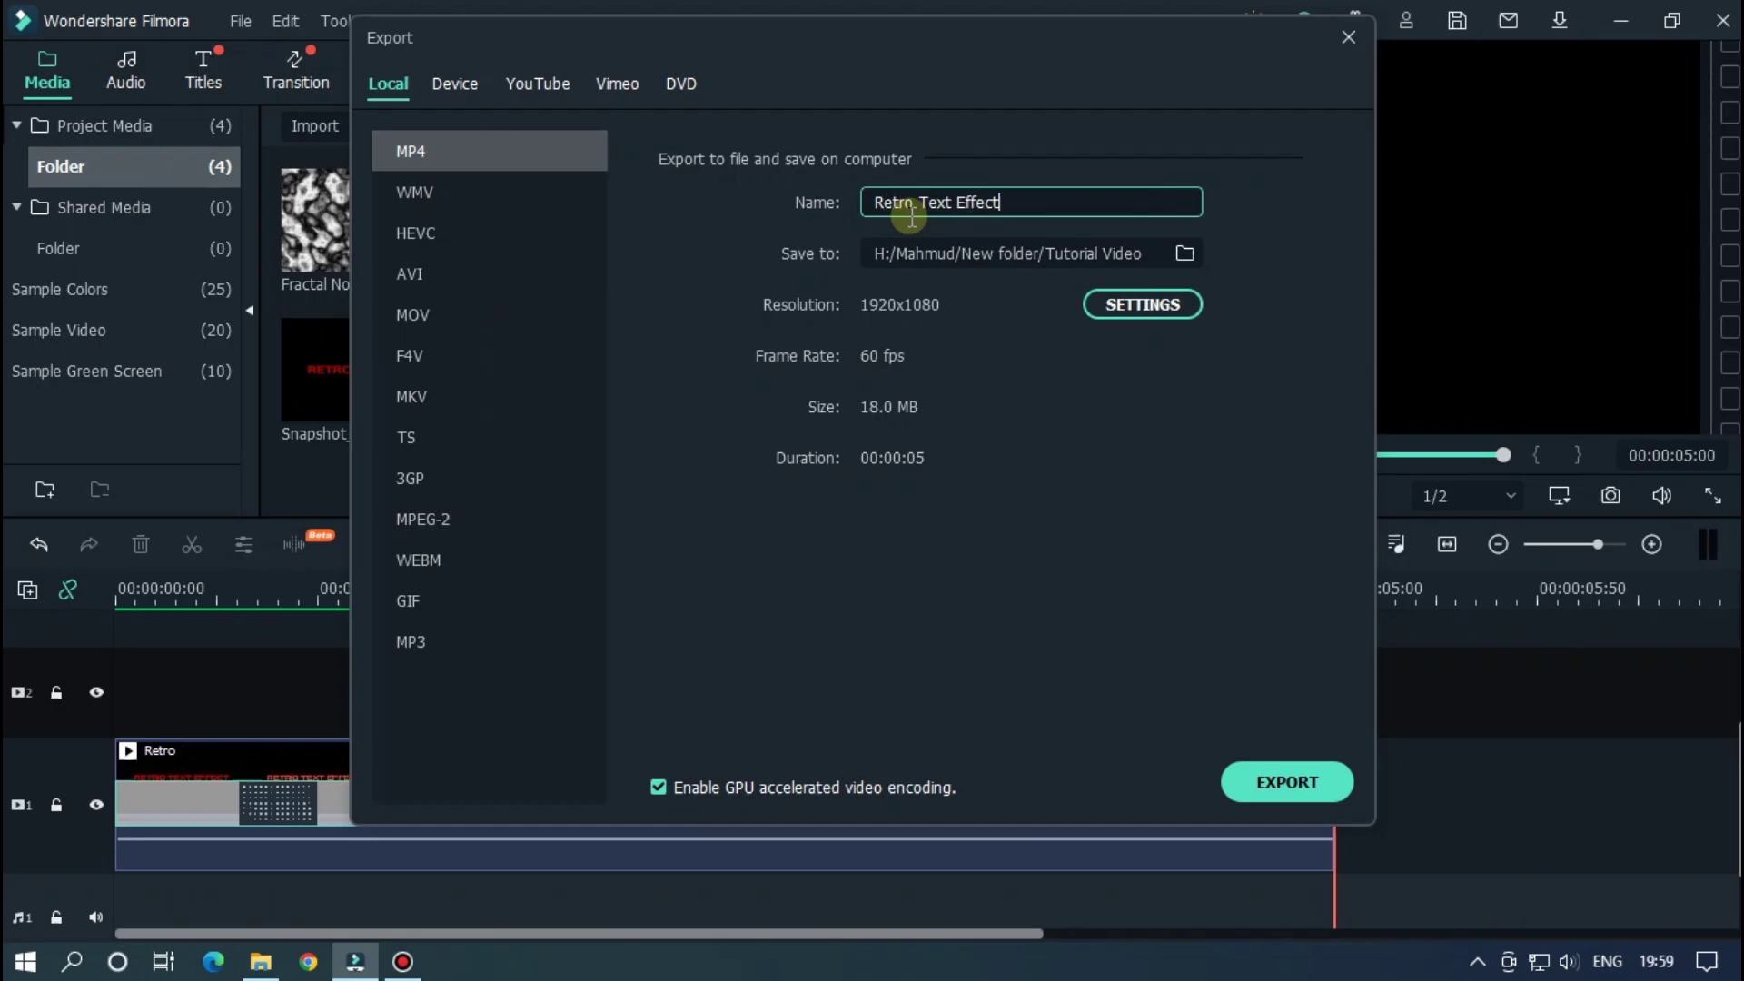